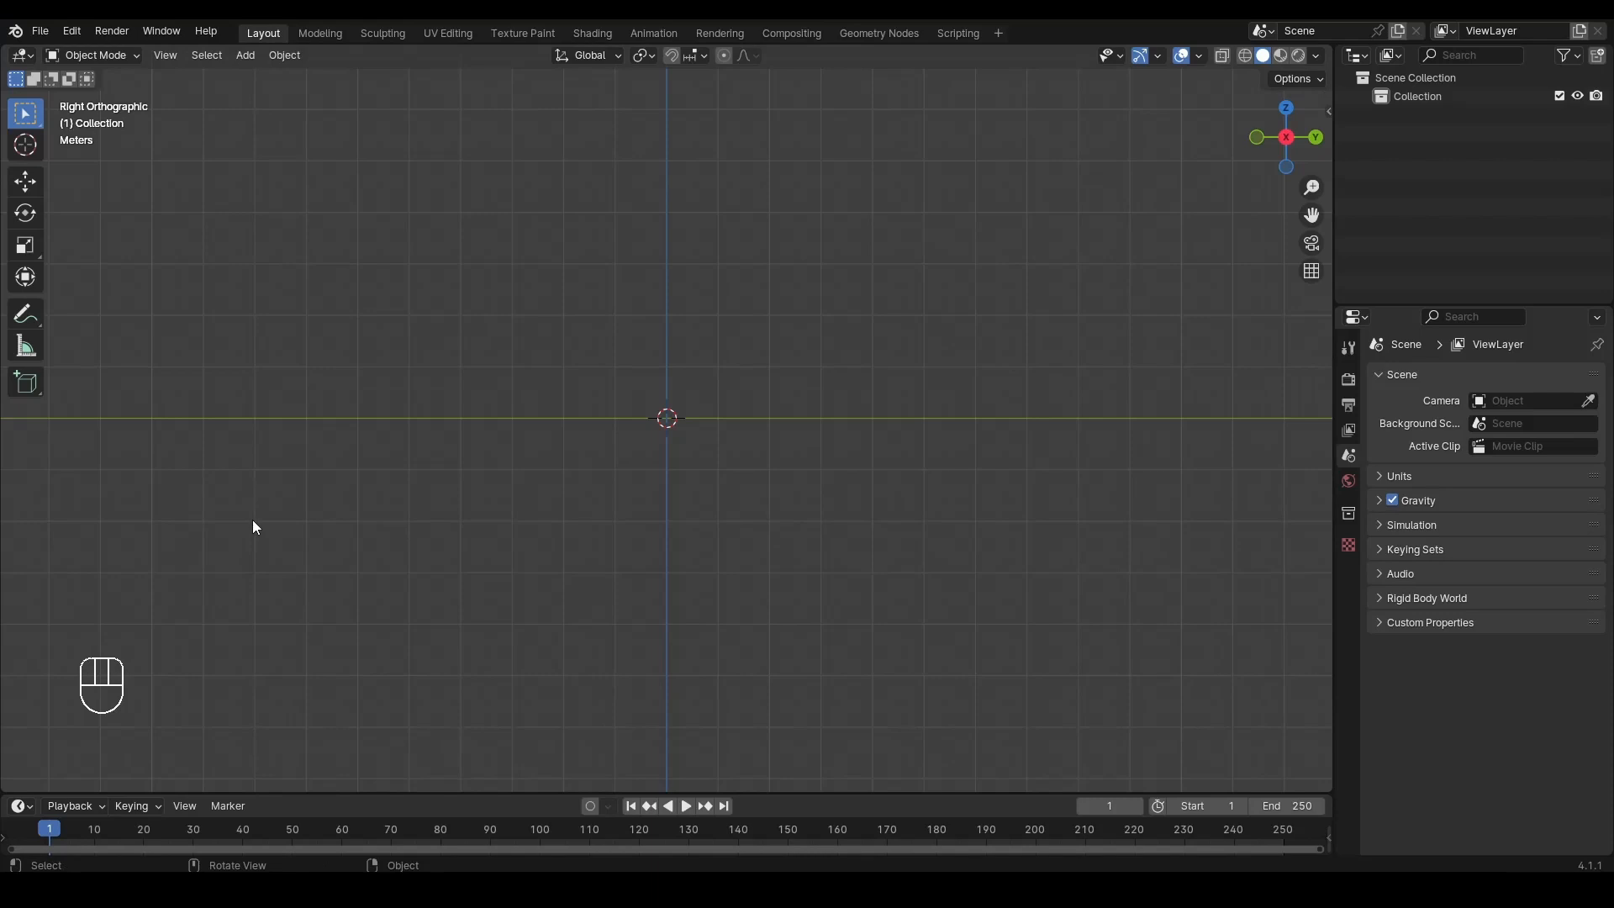
key(space)
key(space)
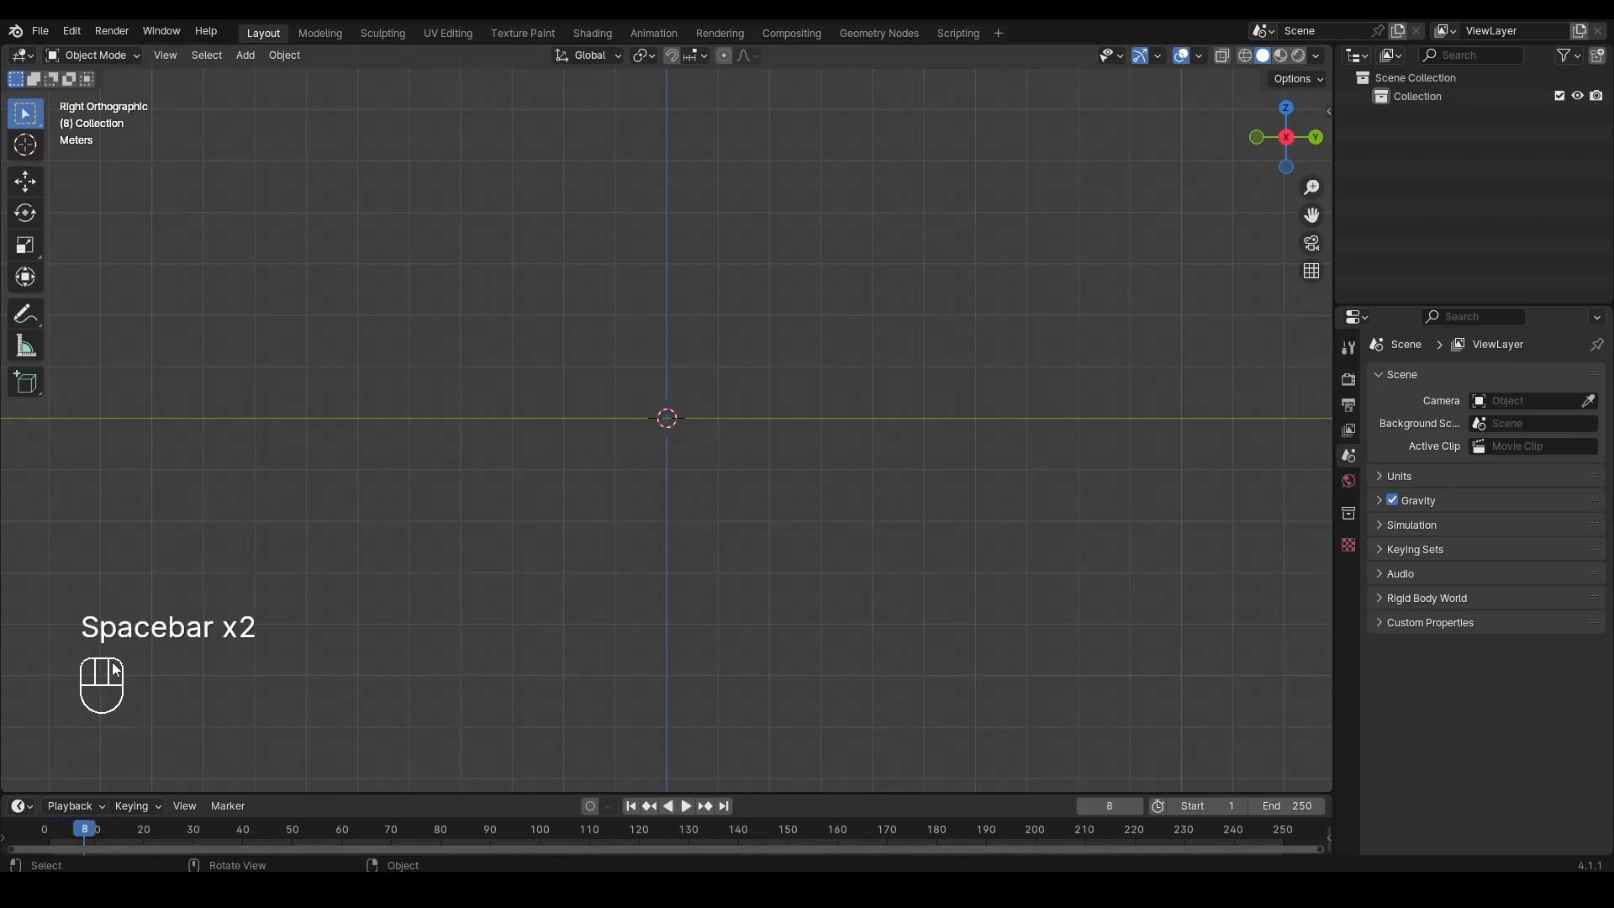
click(632, 807)
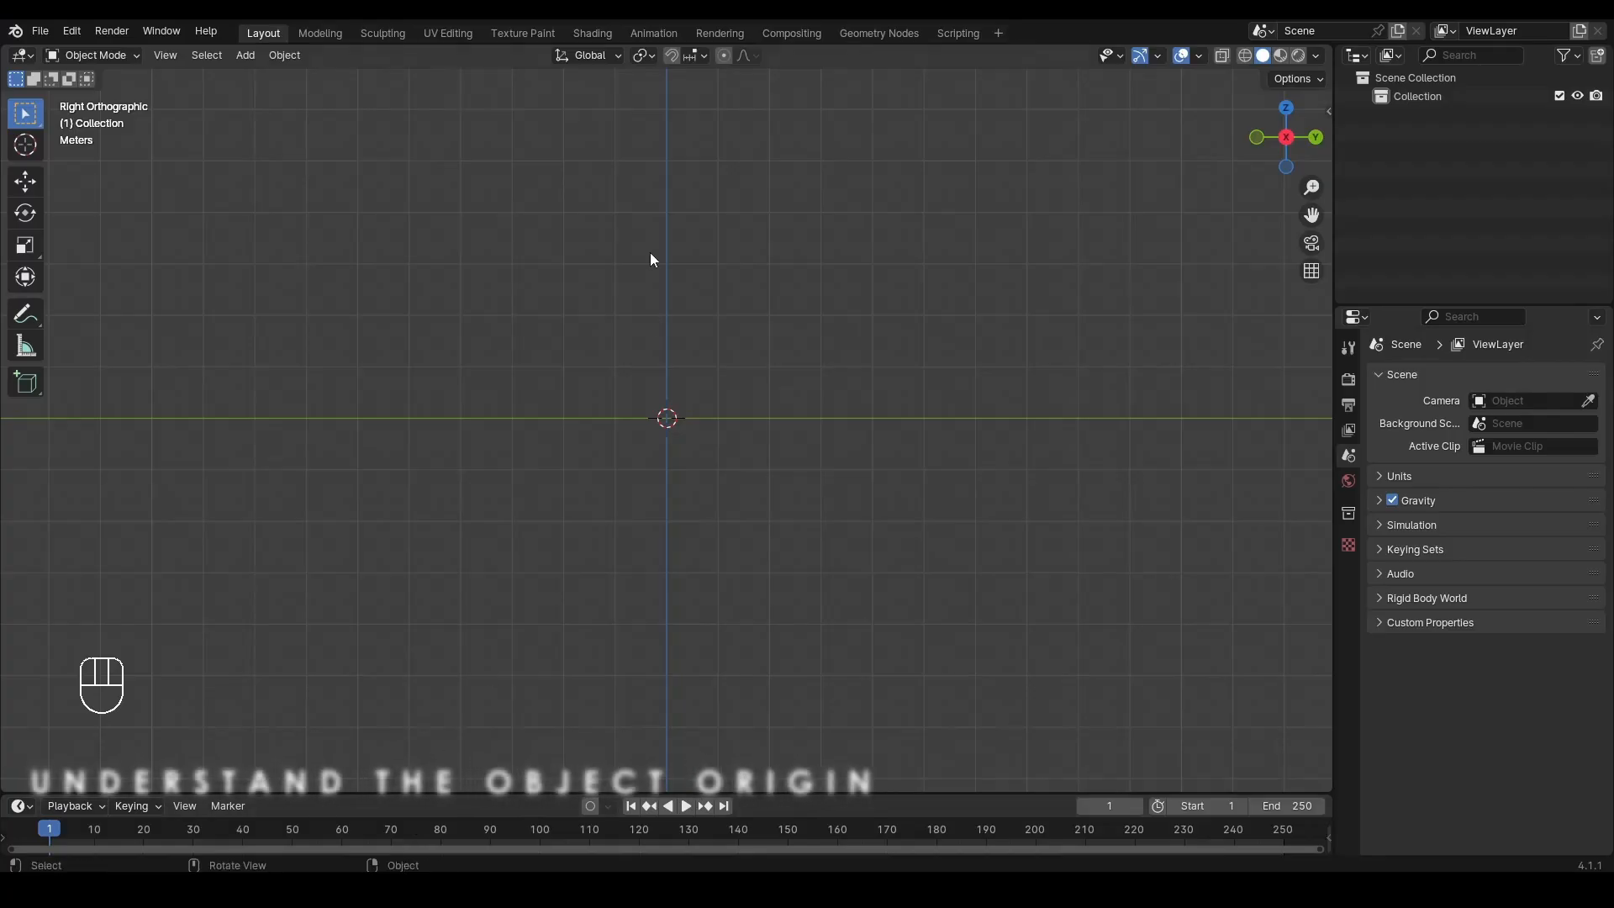
Step: Add a cube mesh at the world origin
key(shift+a)
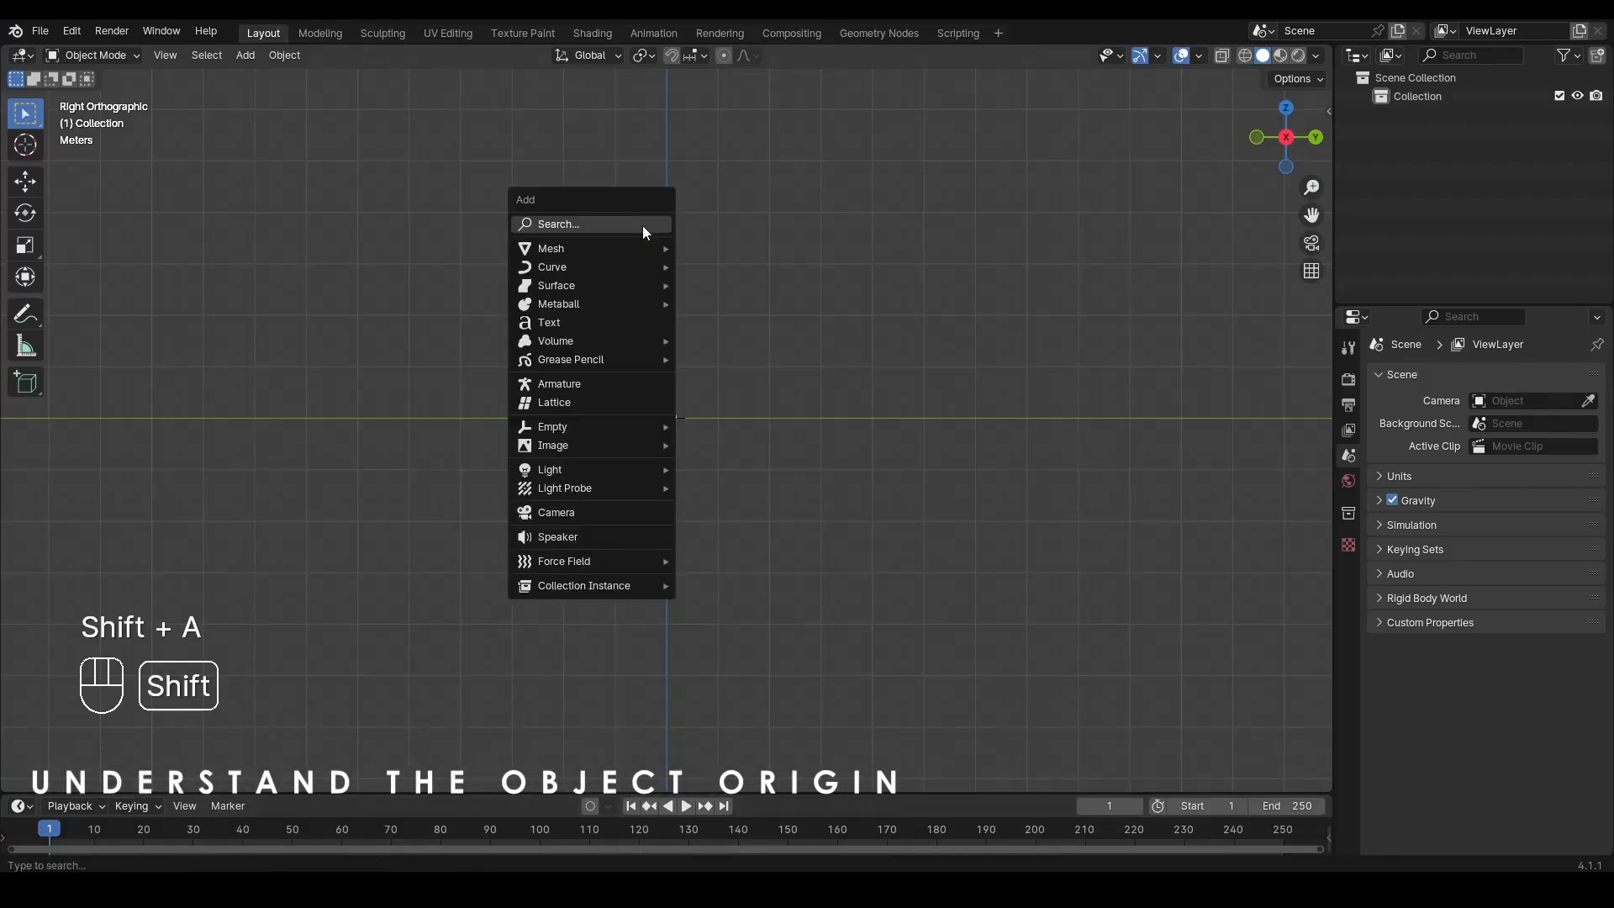
mouse_move(577, 250)
click(714, 266)
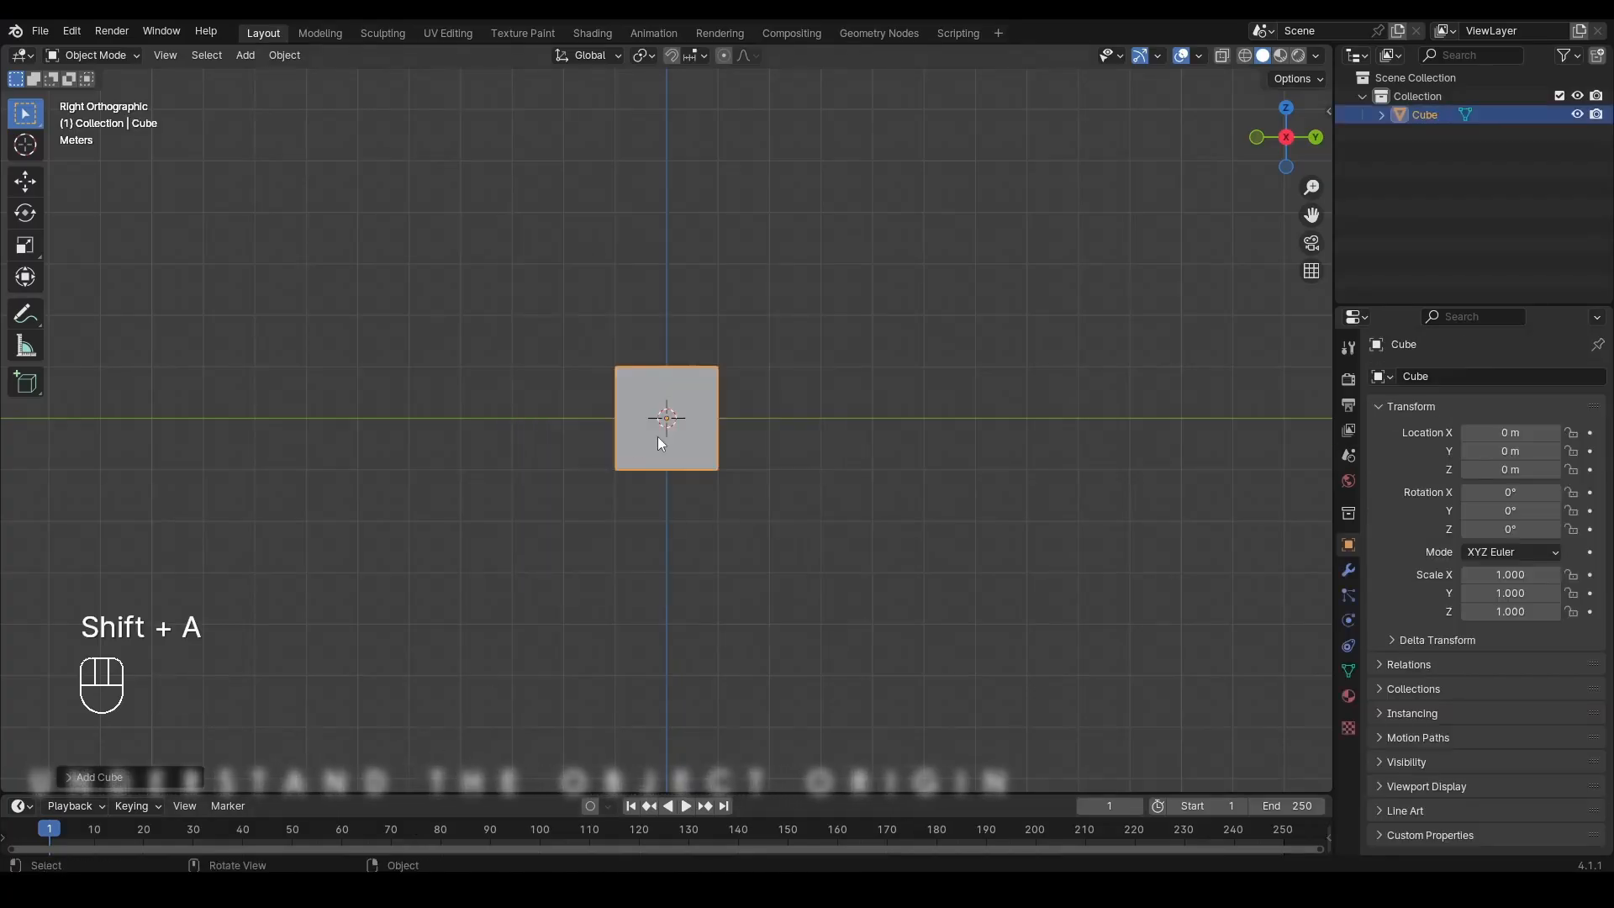
scroll(658, 443, up, 6)
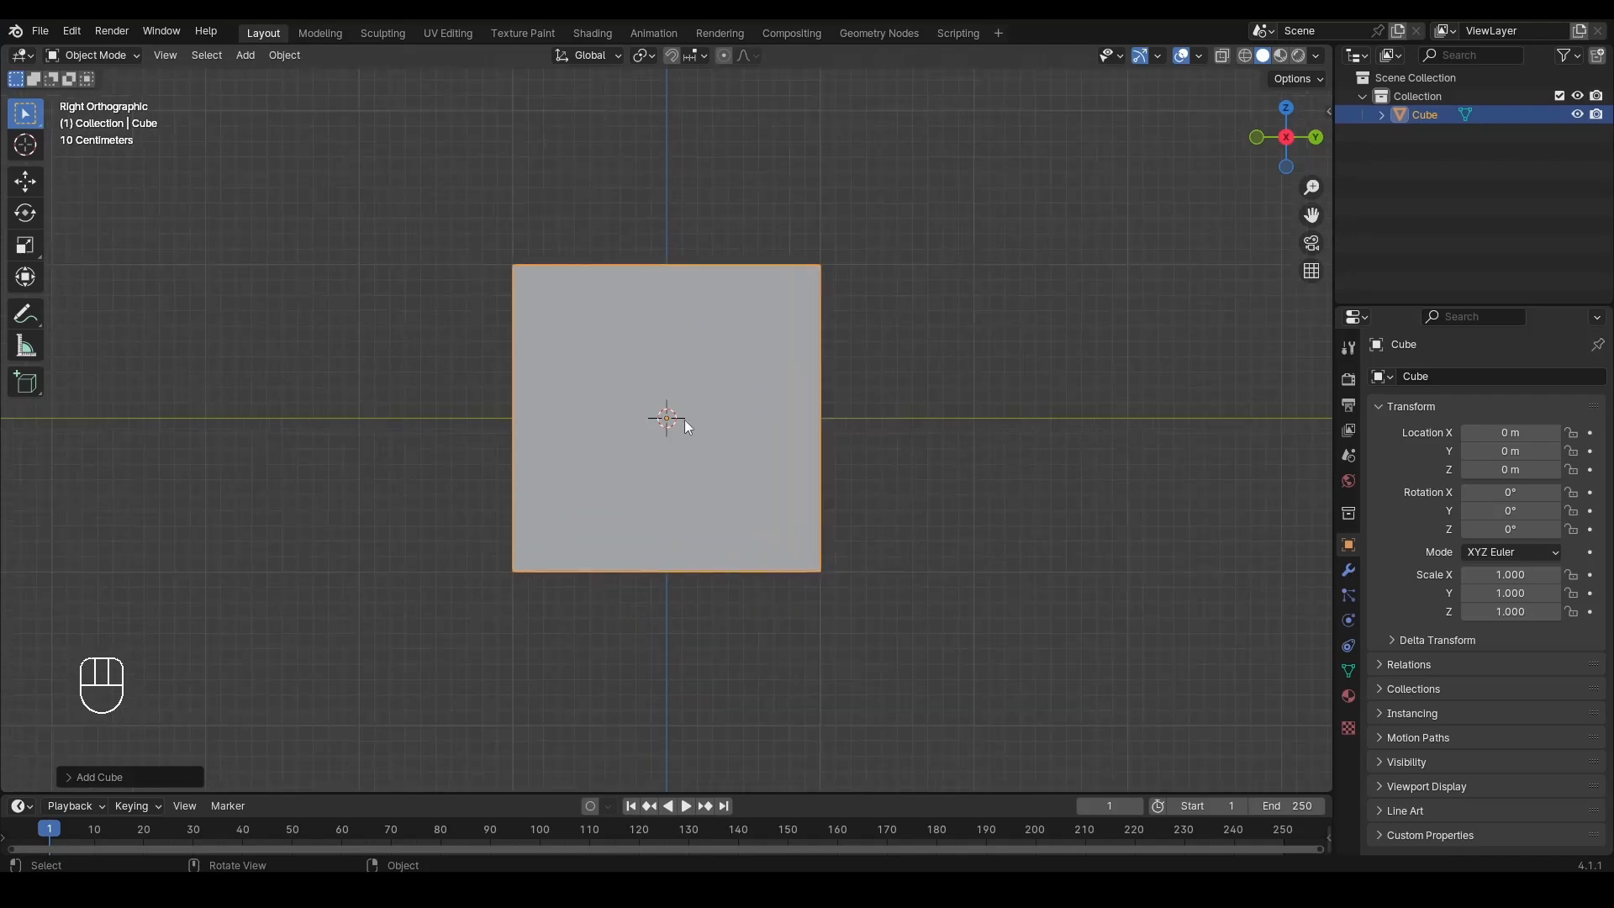
scroll(673, 454, up, 1)
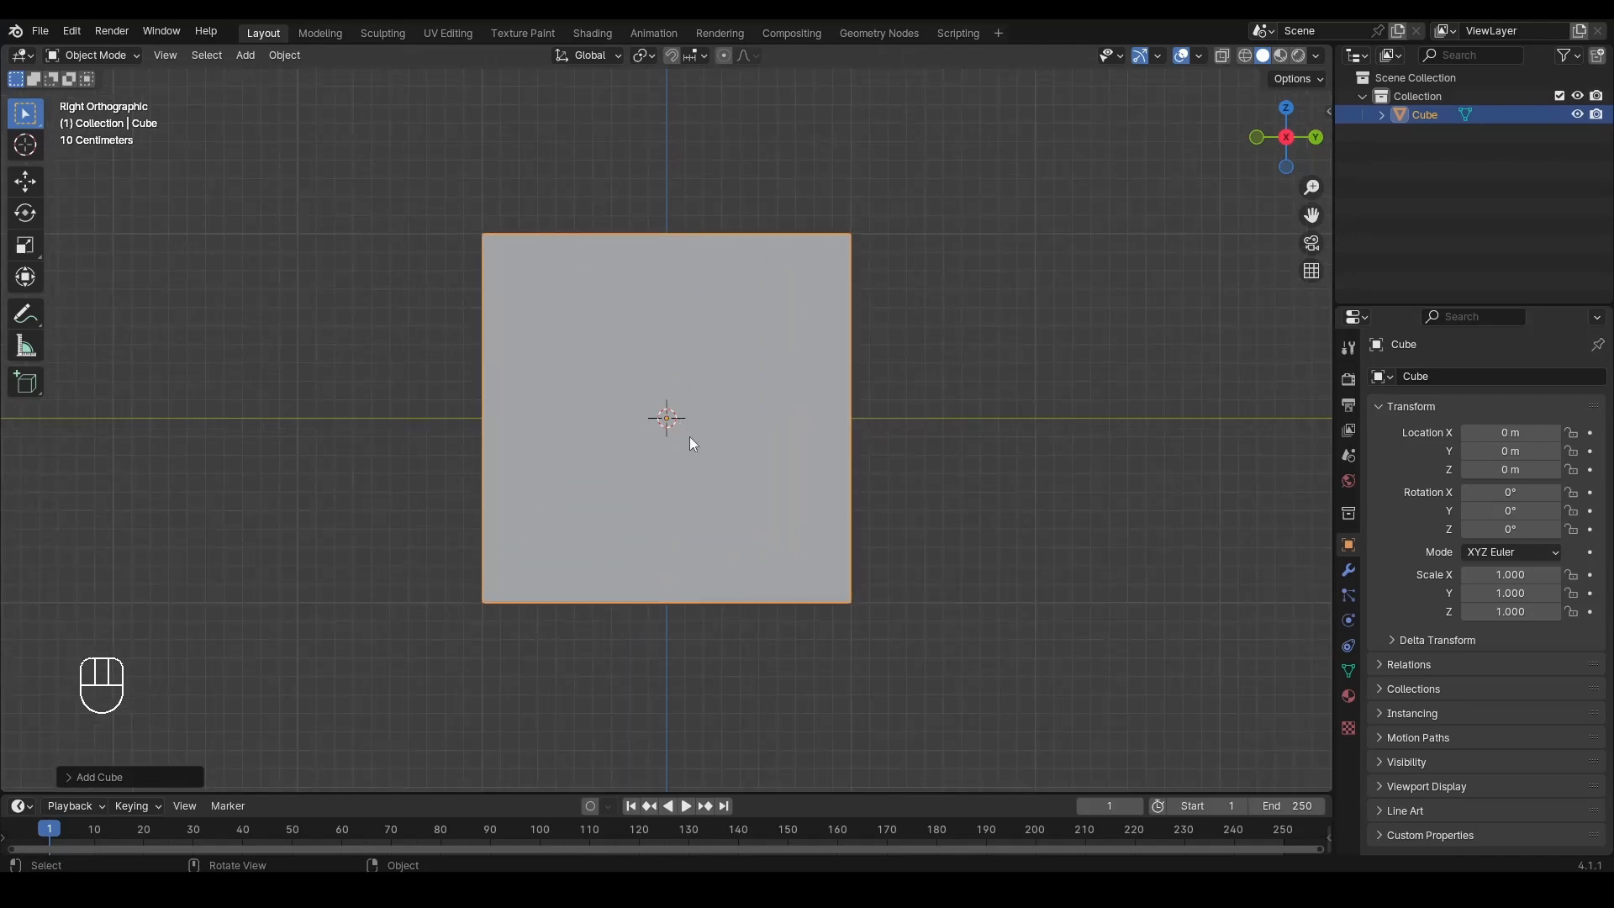
Step: Try moving and rotating the cube in Object Mode, cancelling each transform, and view its Set Origin options
key(g)
right_click(829, 383)
key(r)
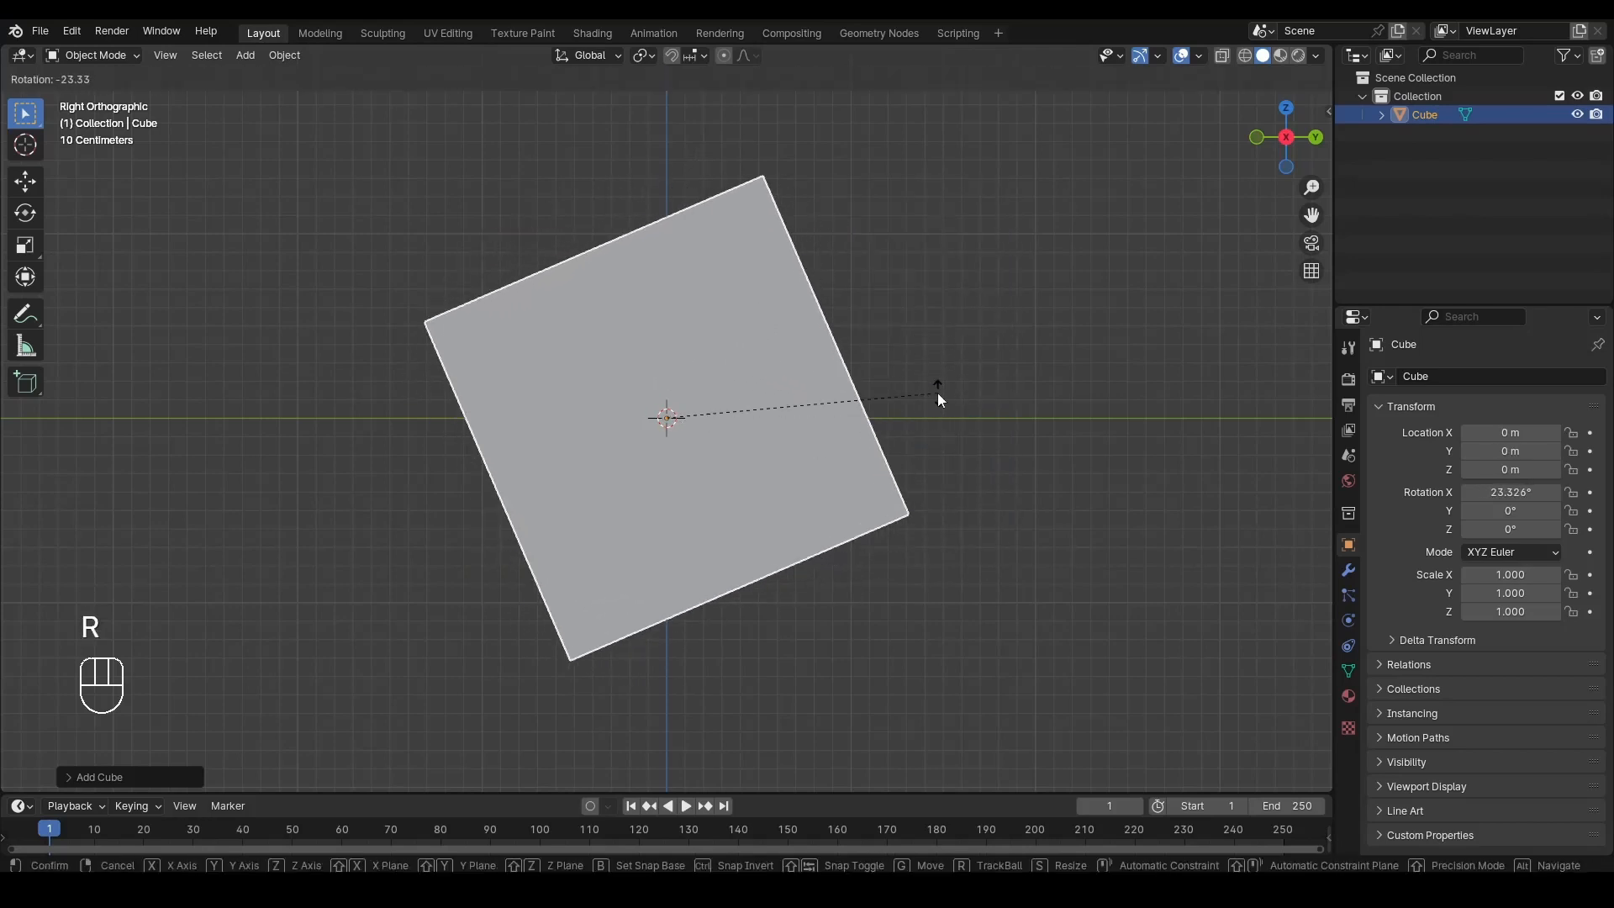
right_click(937, 392)
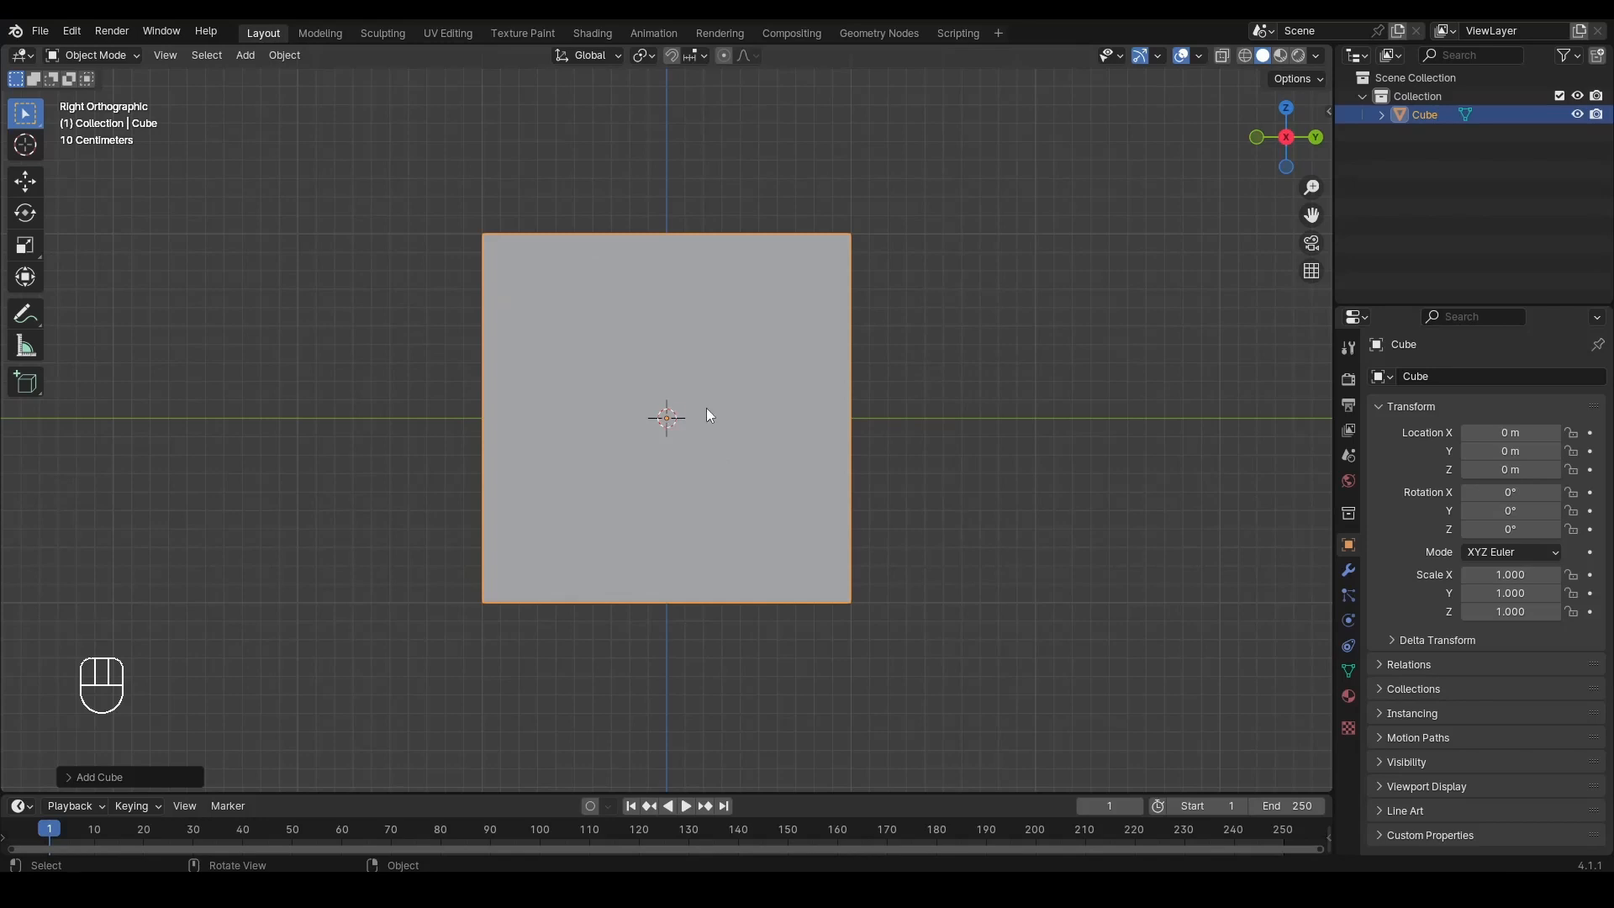
right_click(745, 318)
mouse_move(756, 396)
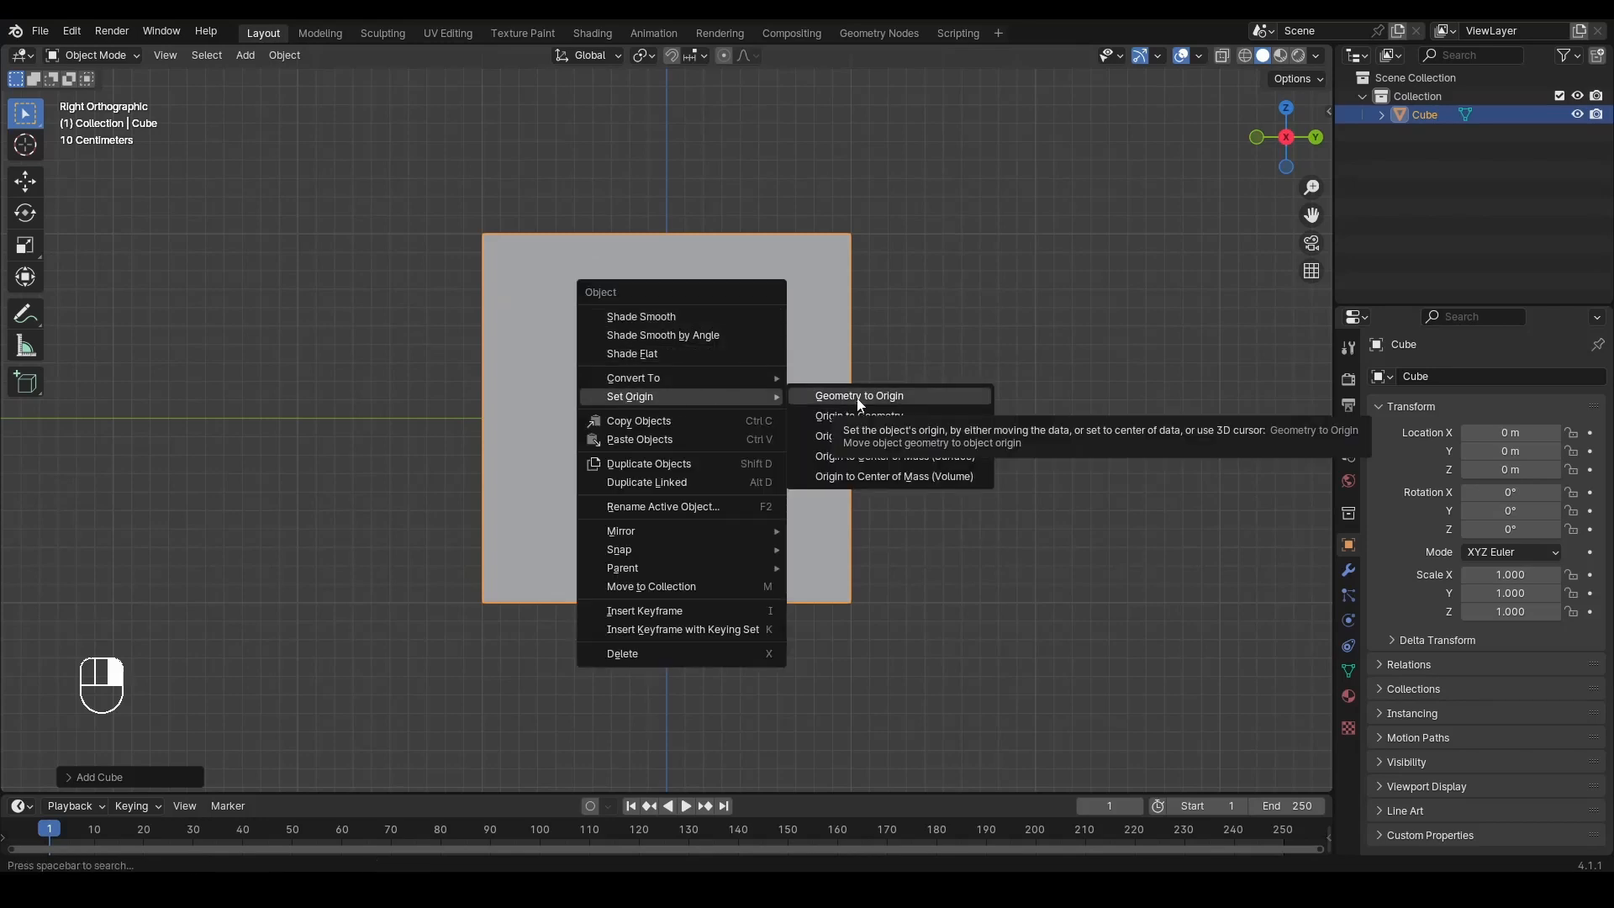
key(g)
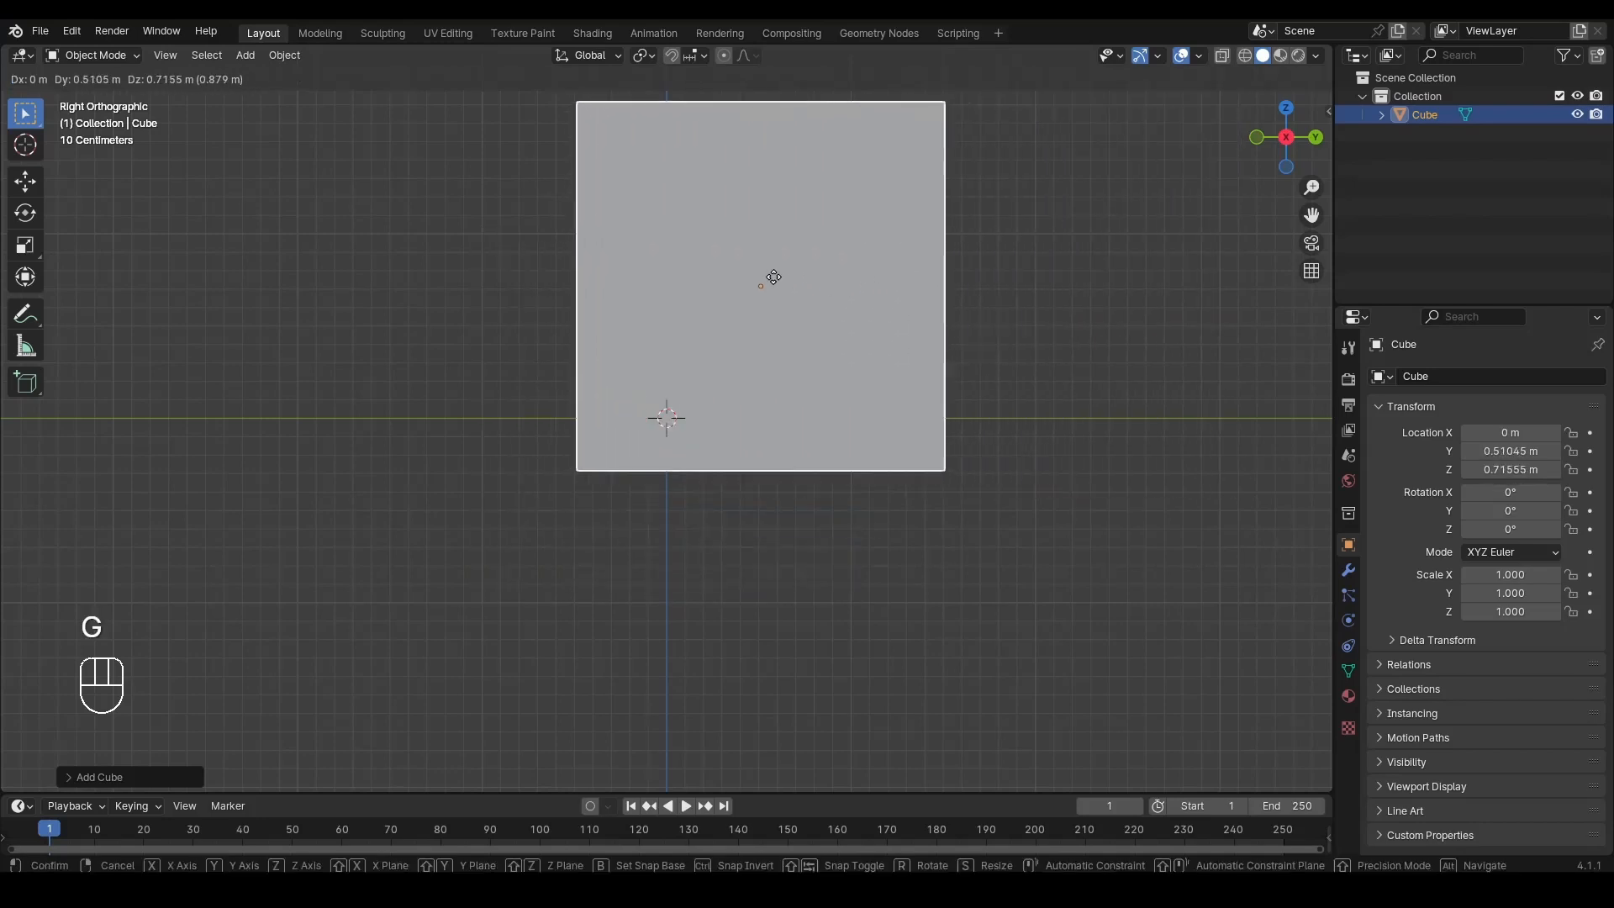
right_click(487, 308)
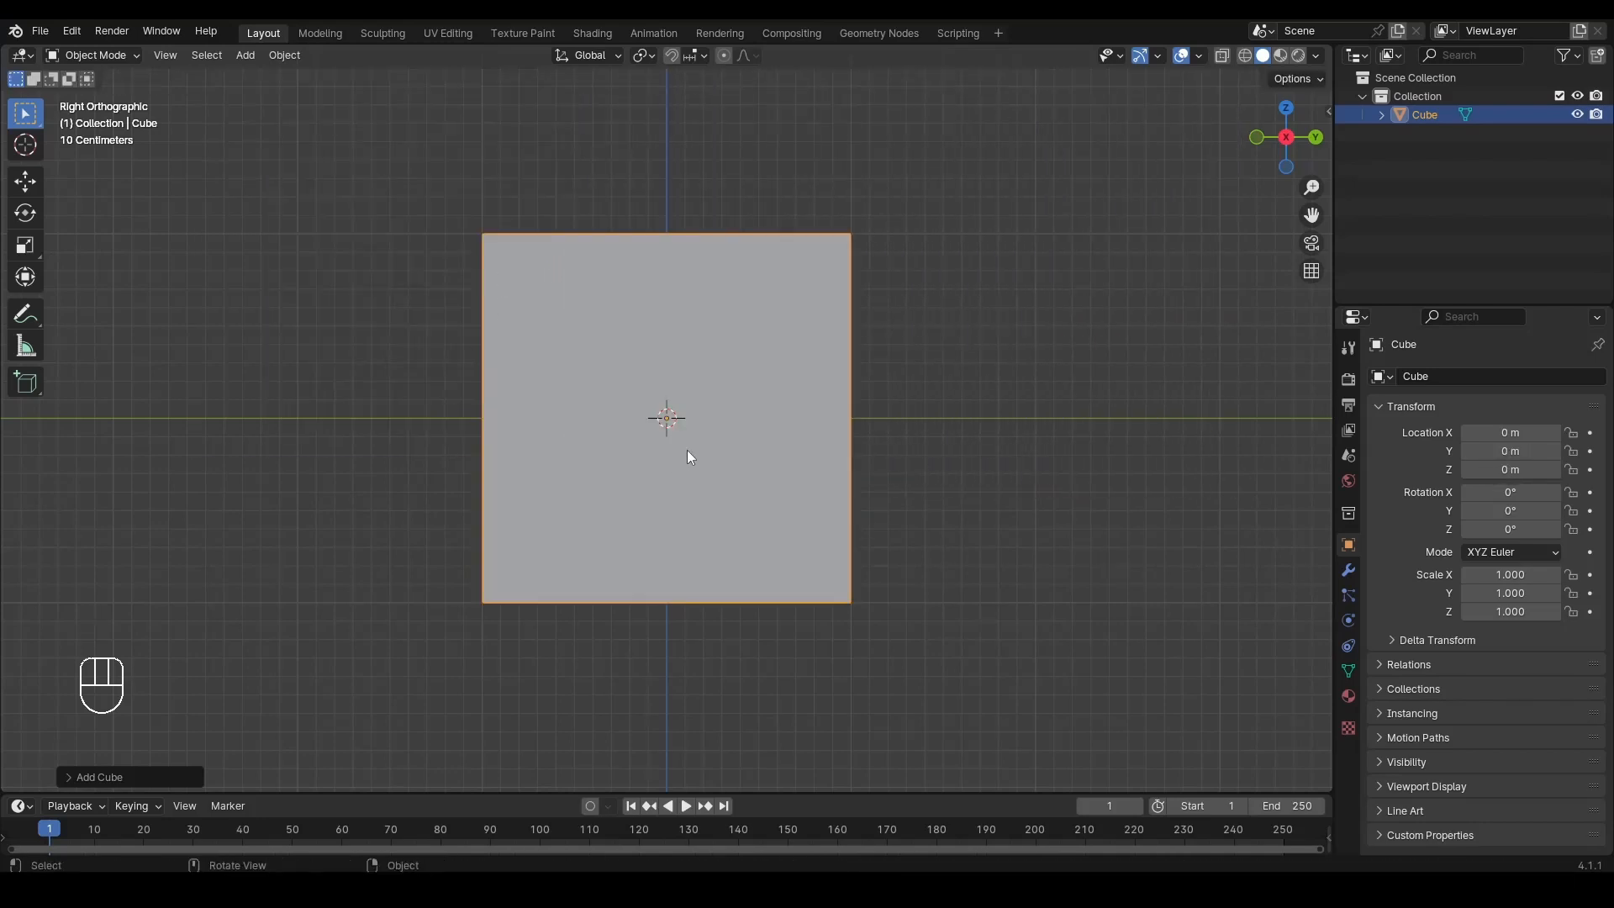
Step: In Edit Mode, move all of the cube's geometry 1 m along Y and 1 m up in Z, away from its origin
key(Tab)
key(a)
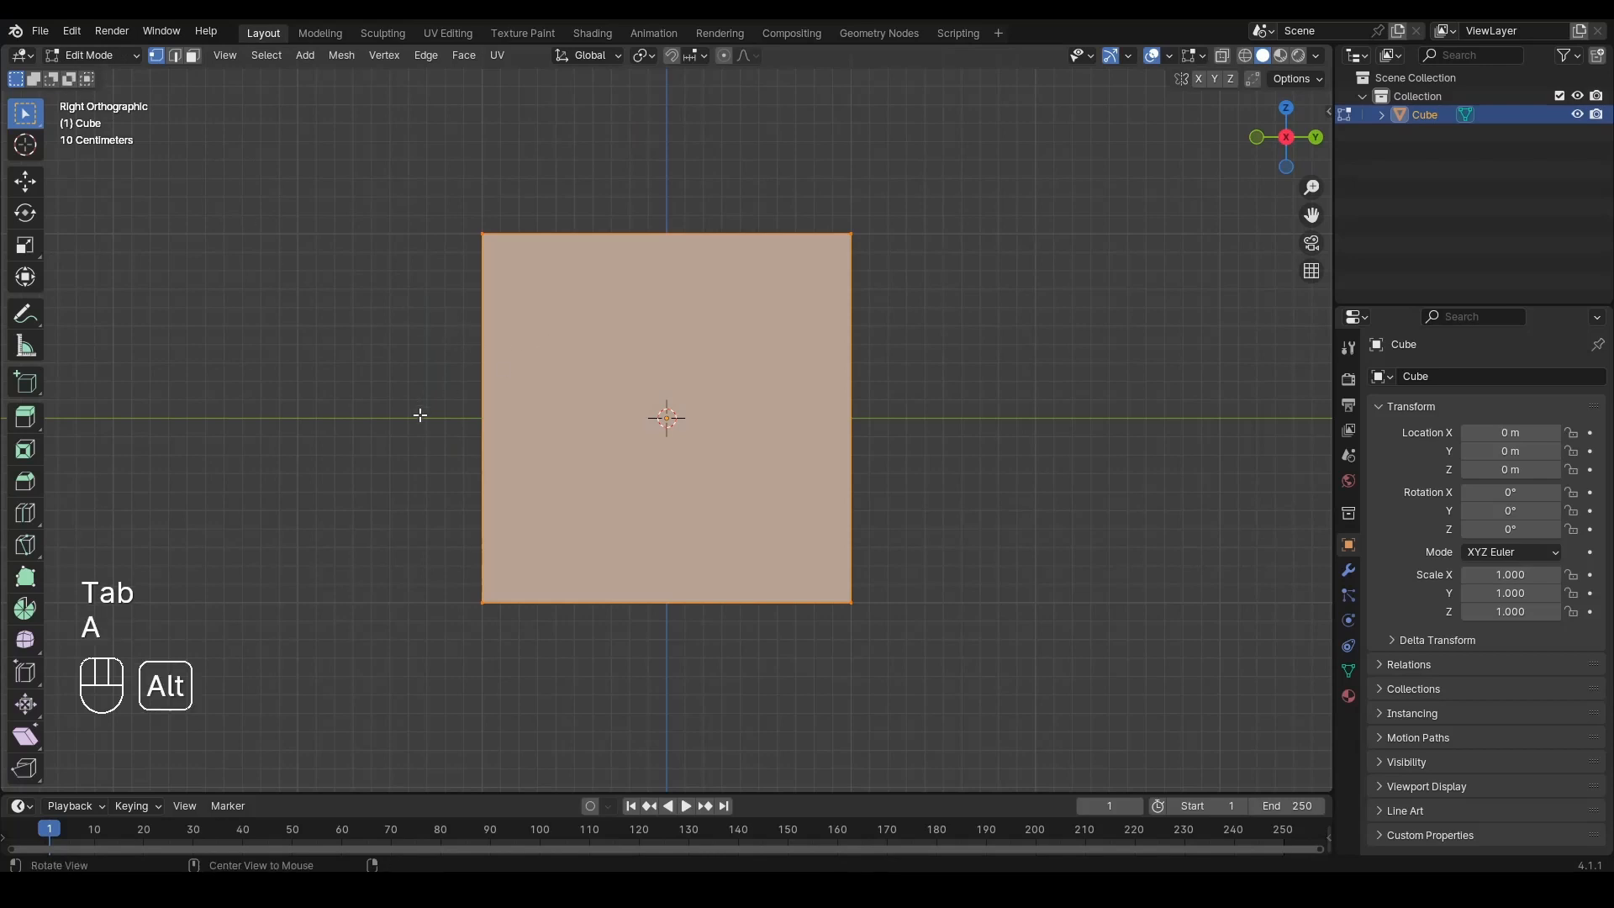
alt+drag(420, 415, 558, 457)
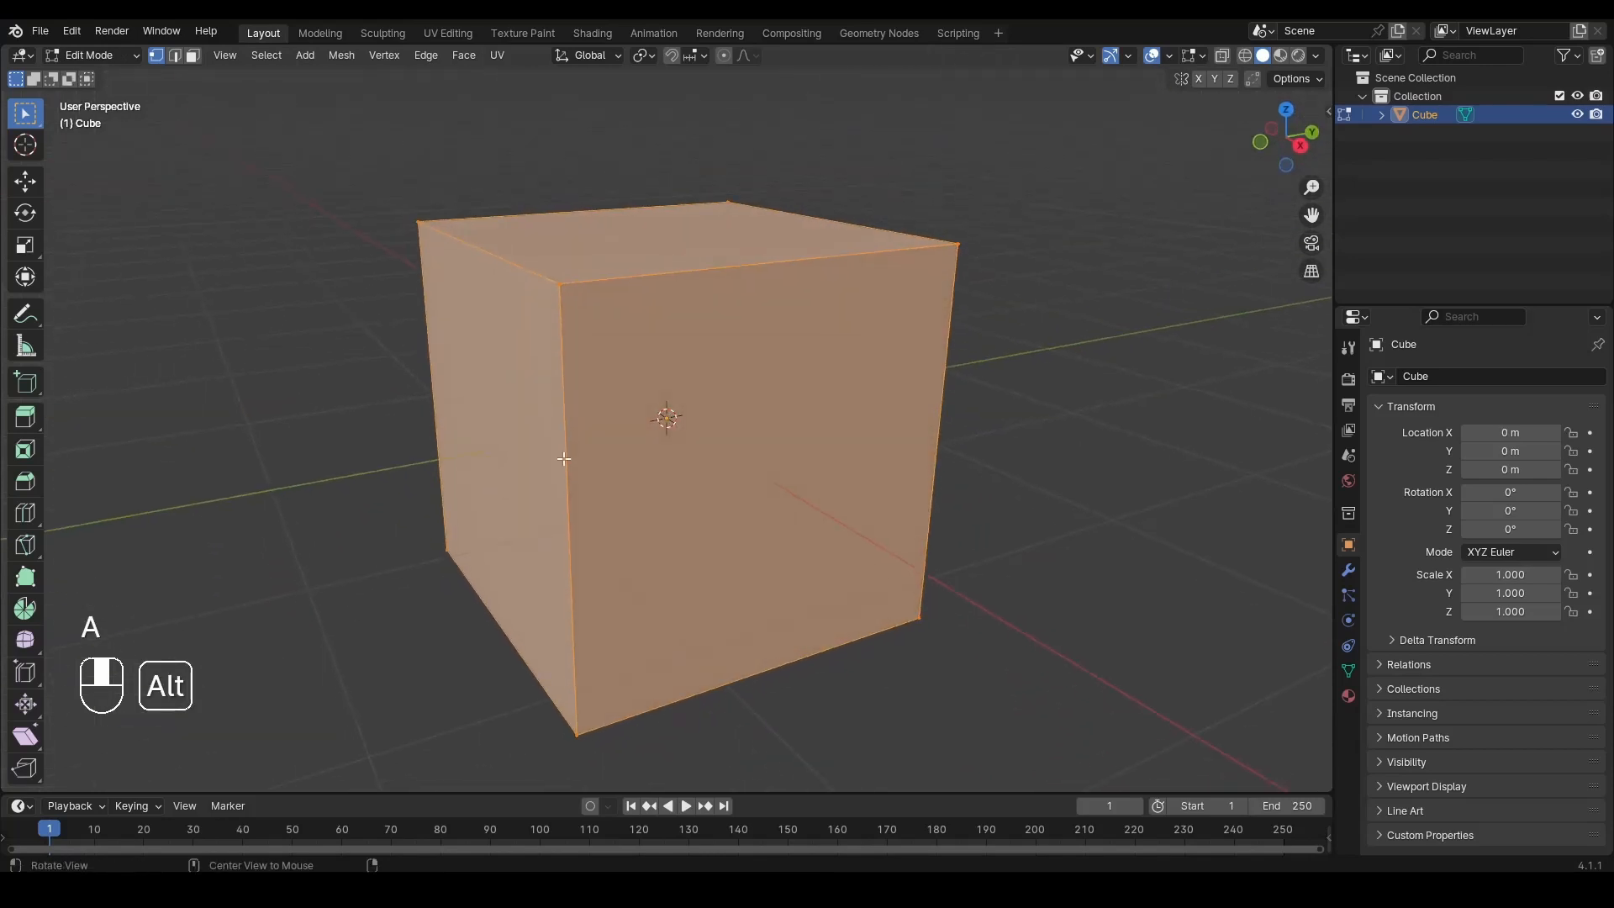
click(1299, 148)
key(g)
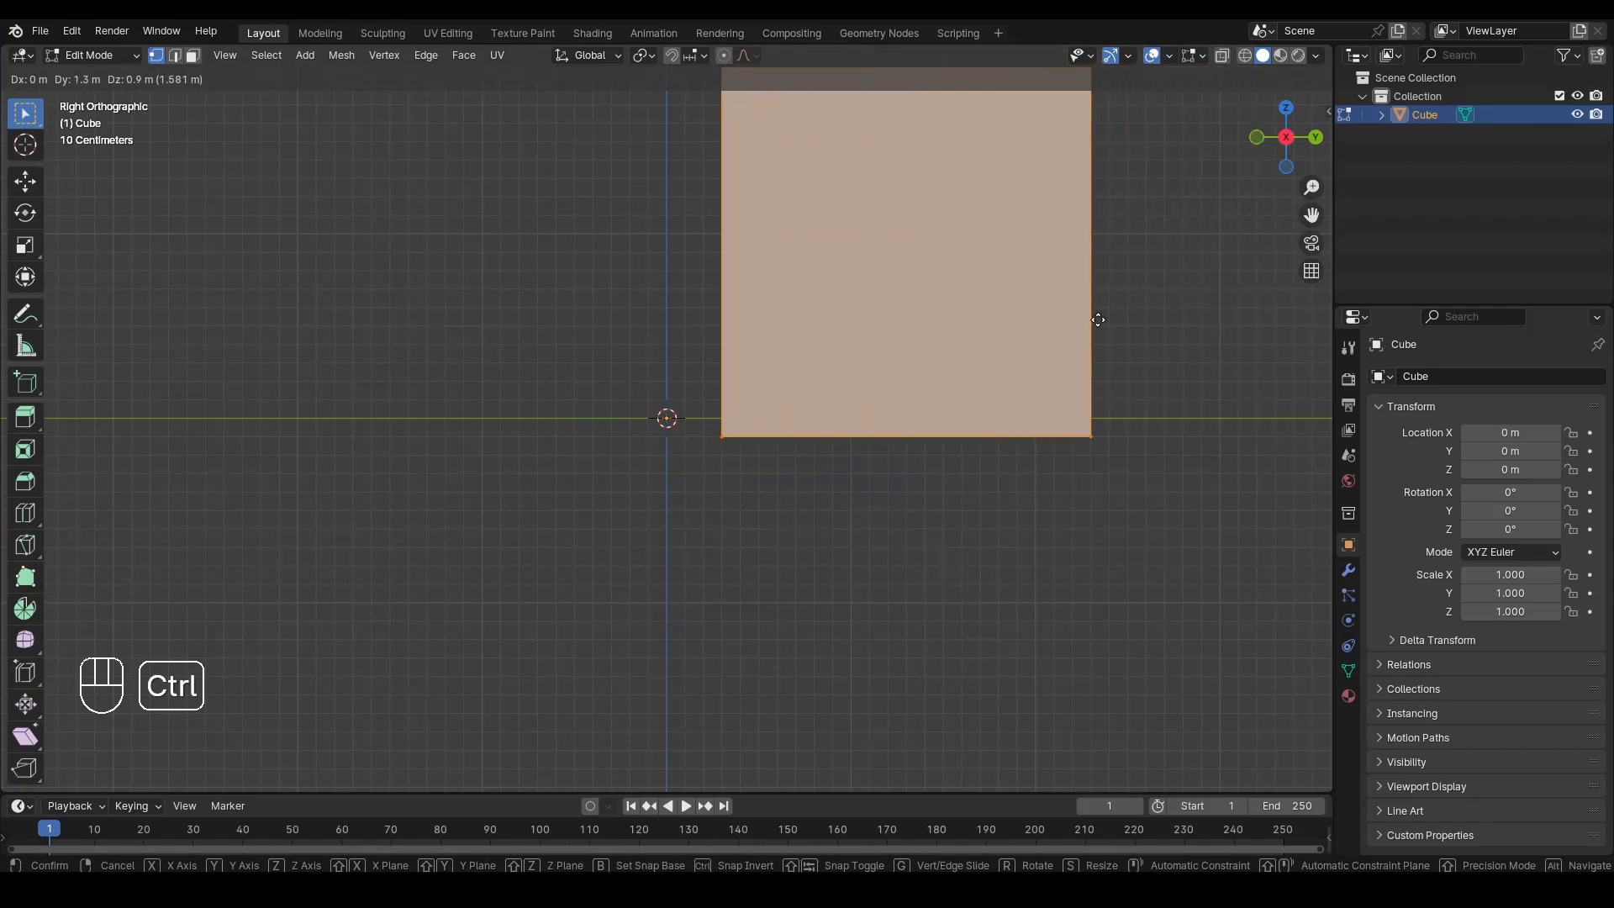
click(1047, 305)
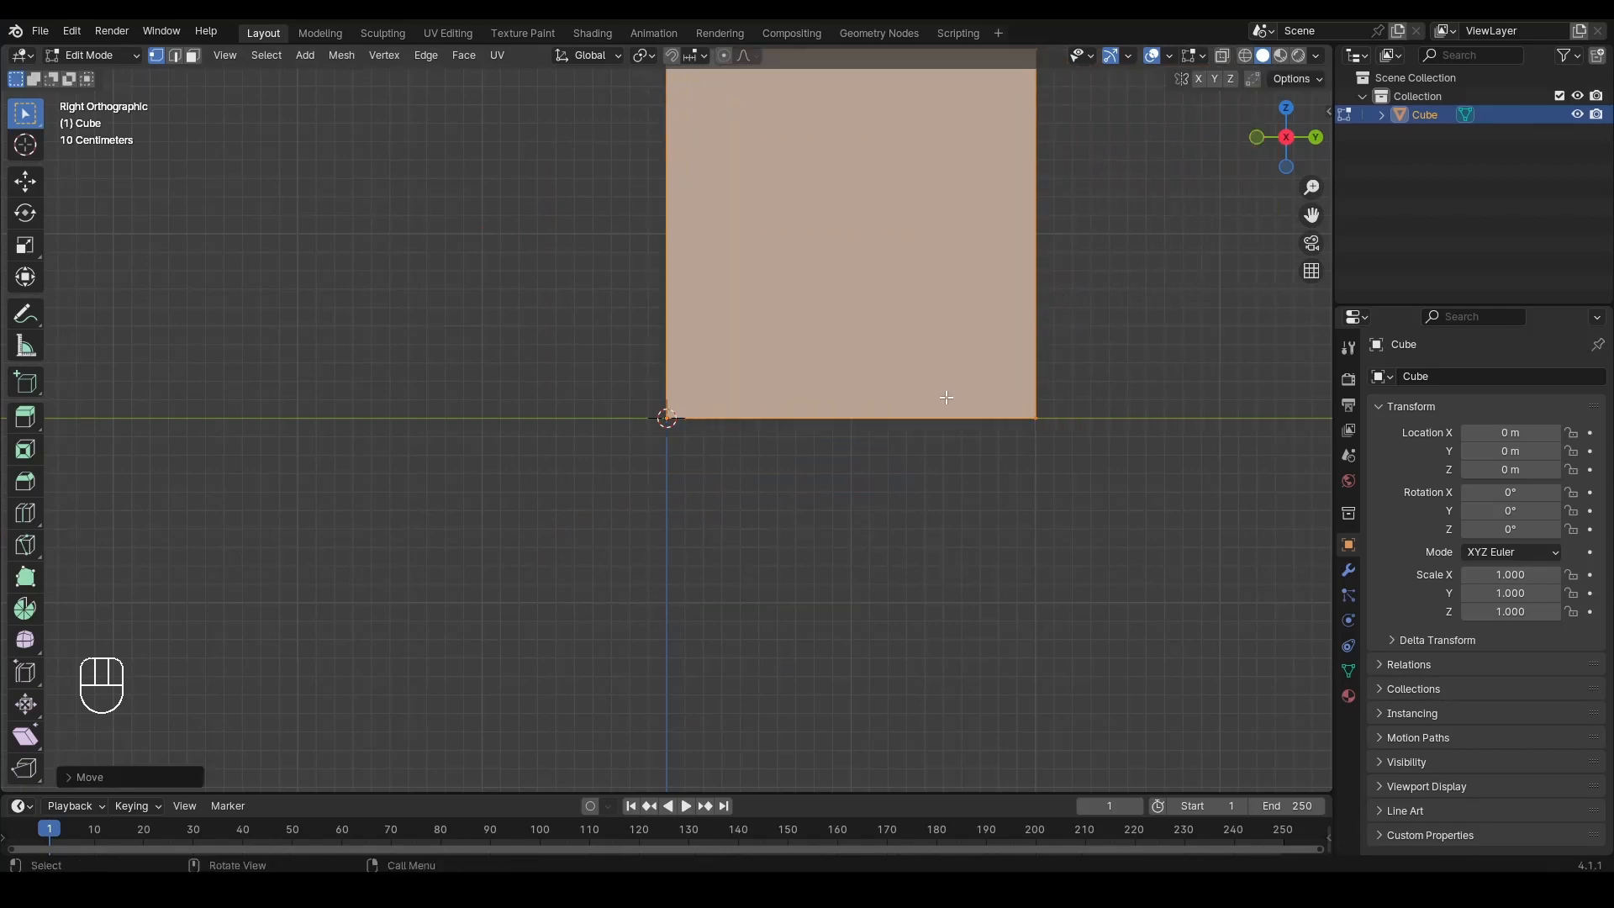
key(Tab)
middle_drag(895, 427, 845, 527)
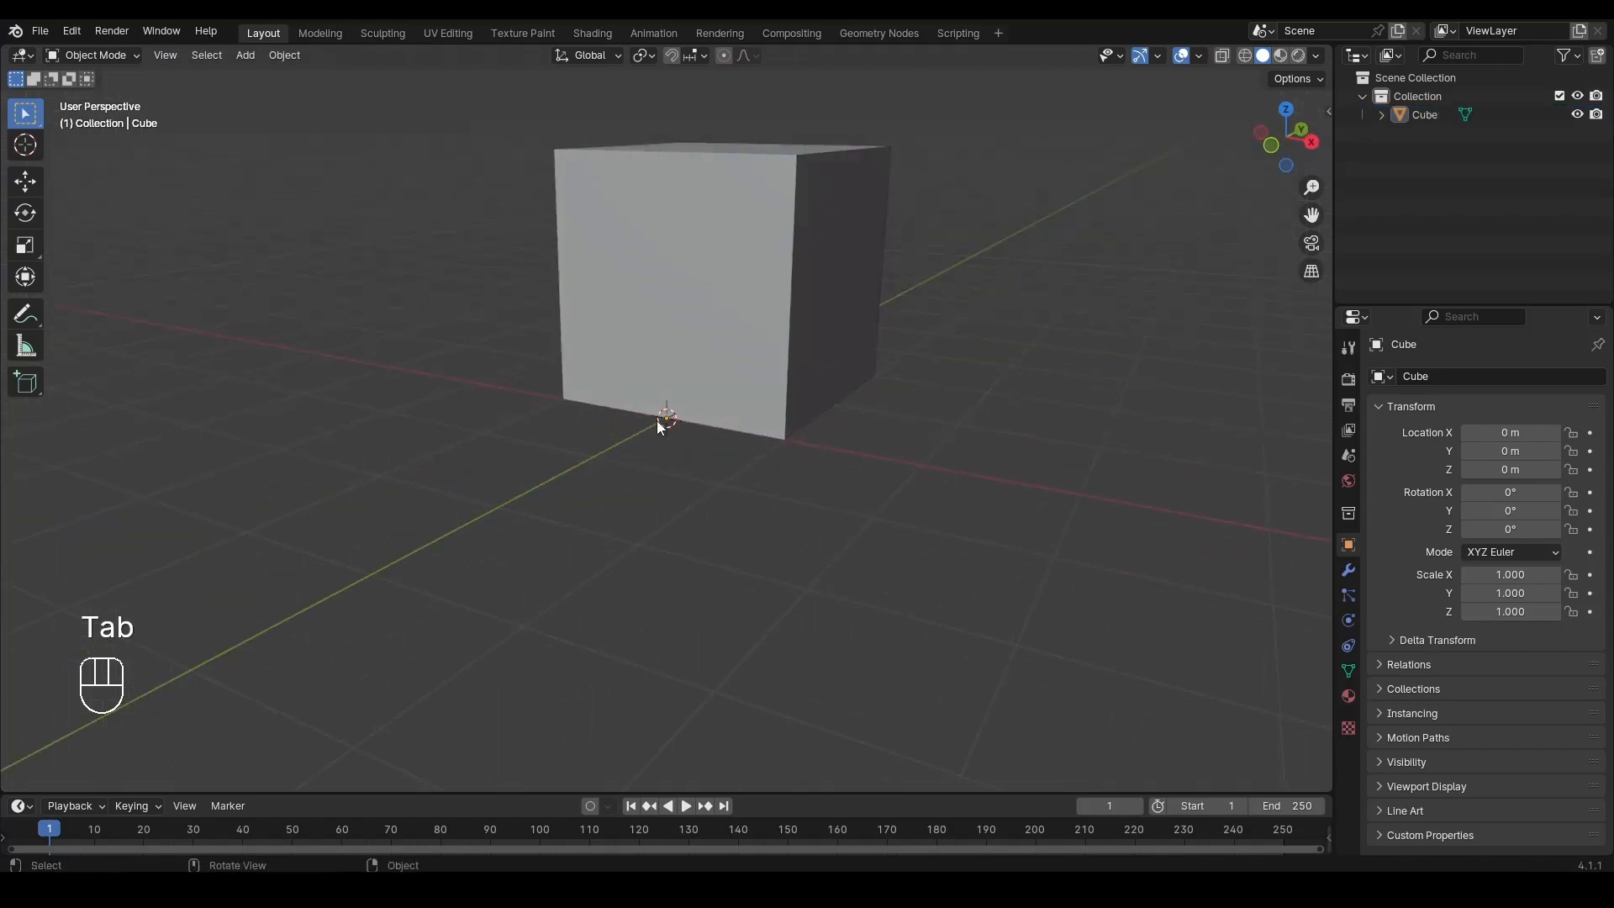
Step: Try rotating the offset cube about its origin in the right orthographic view, and cancel the rotation
click(1310, 144)
click(809, 401)
key(r)
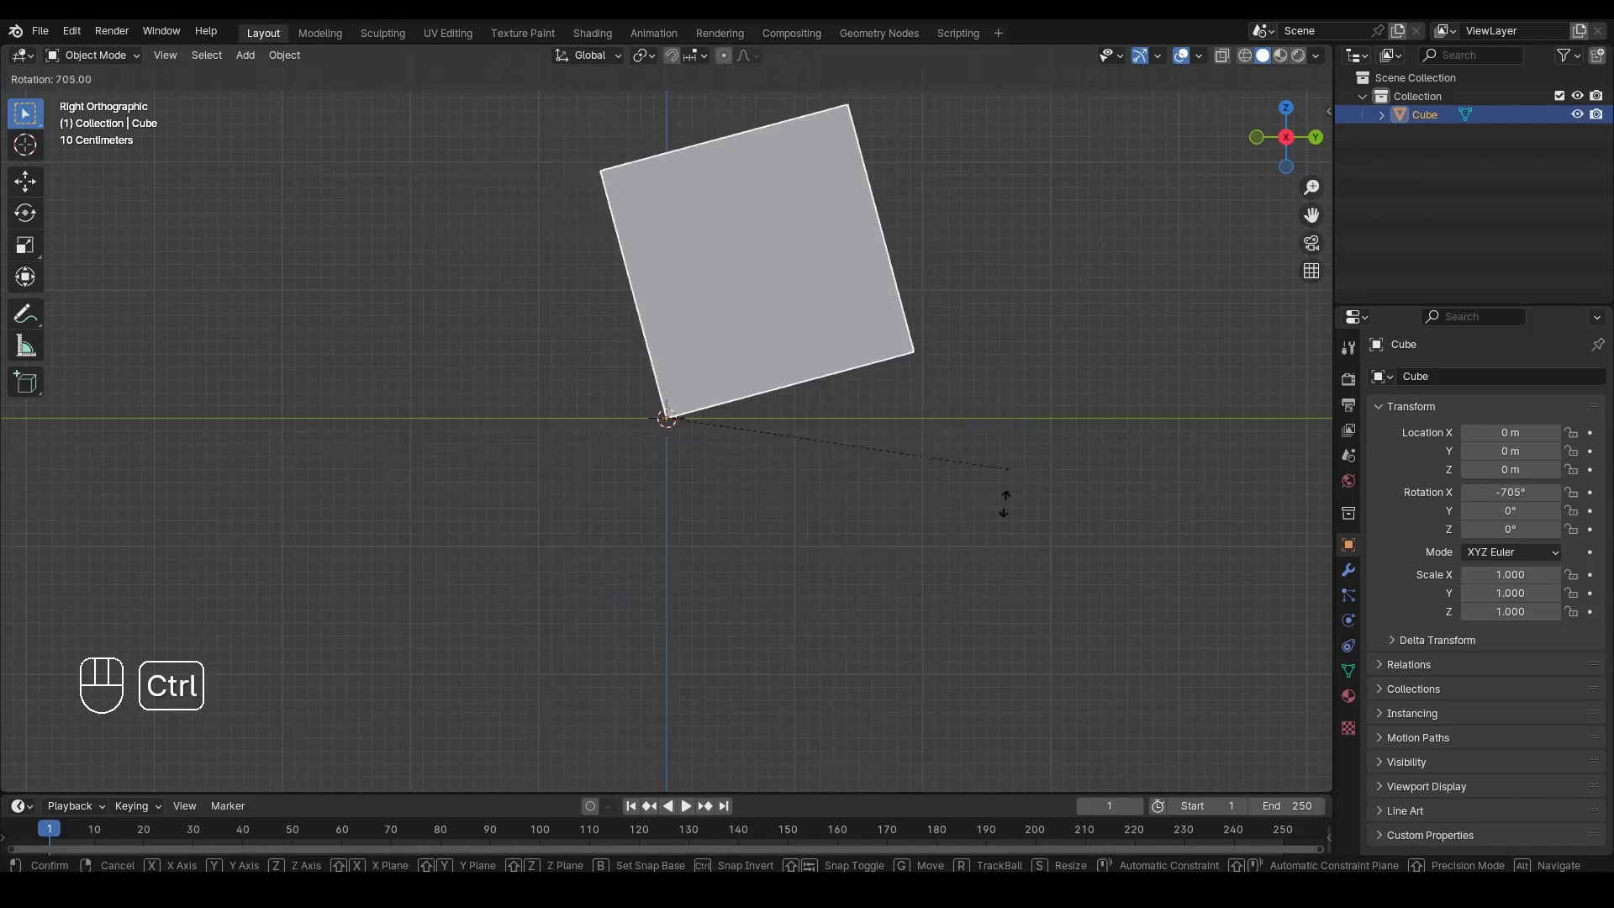
right_click(718, 685)
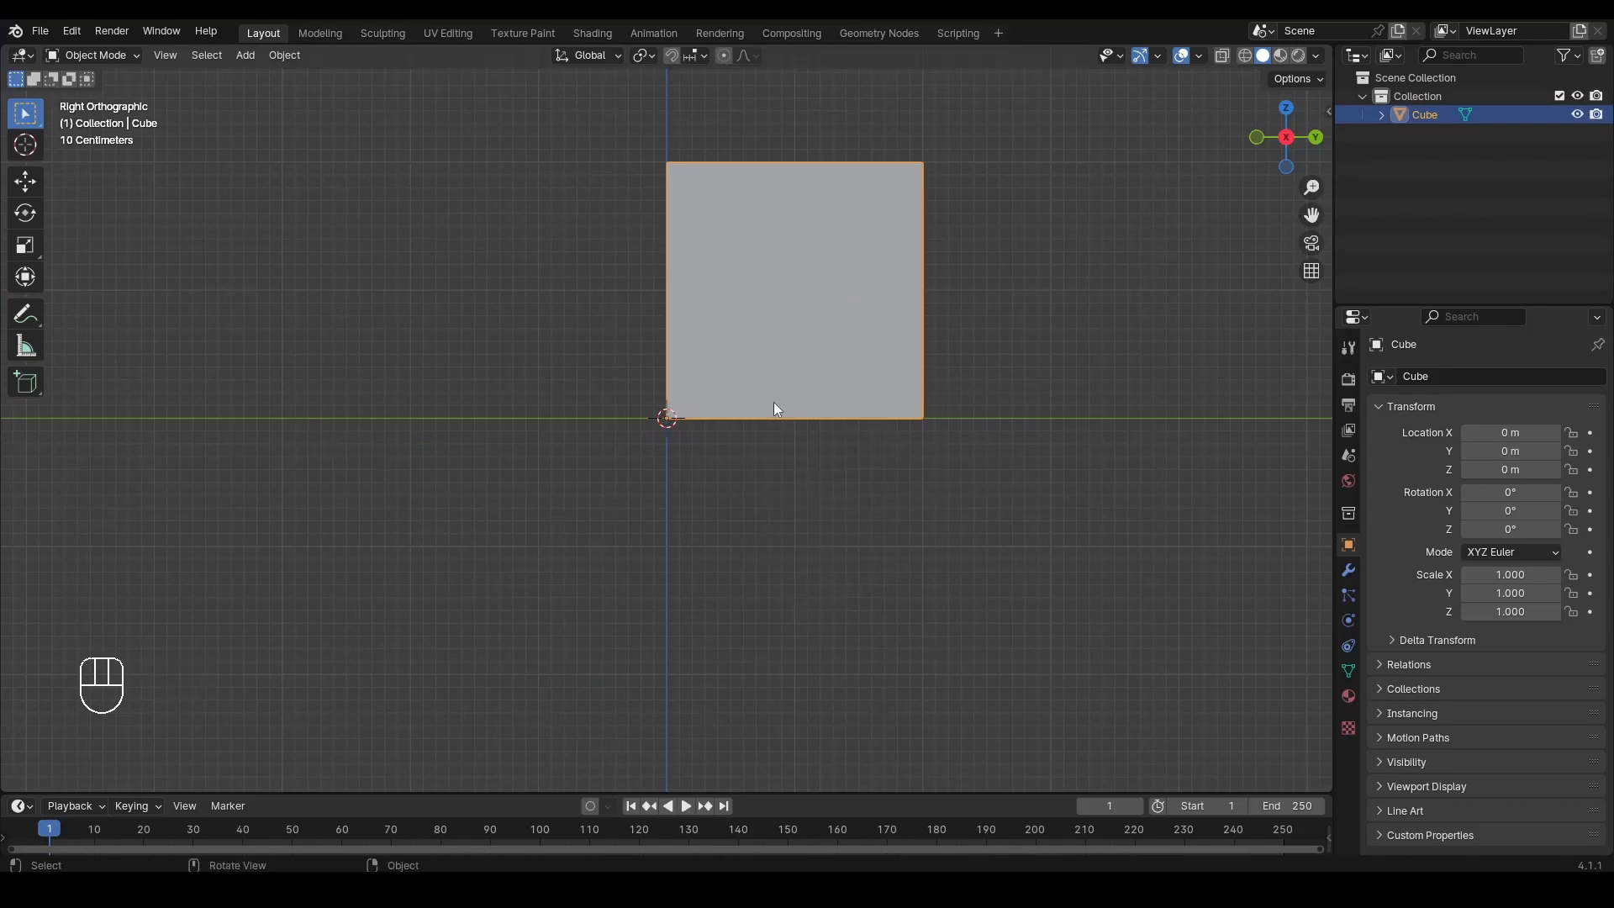
Step: Move the cube's geometry back 1 m in Y and Z to centre it on its origin, and test a rotation
key(Tab)
key(g)
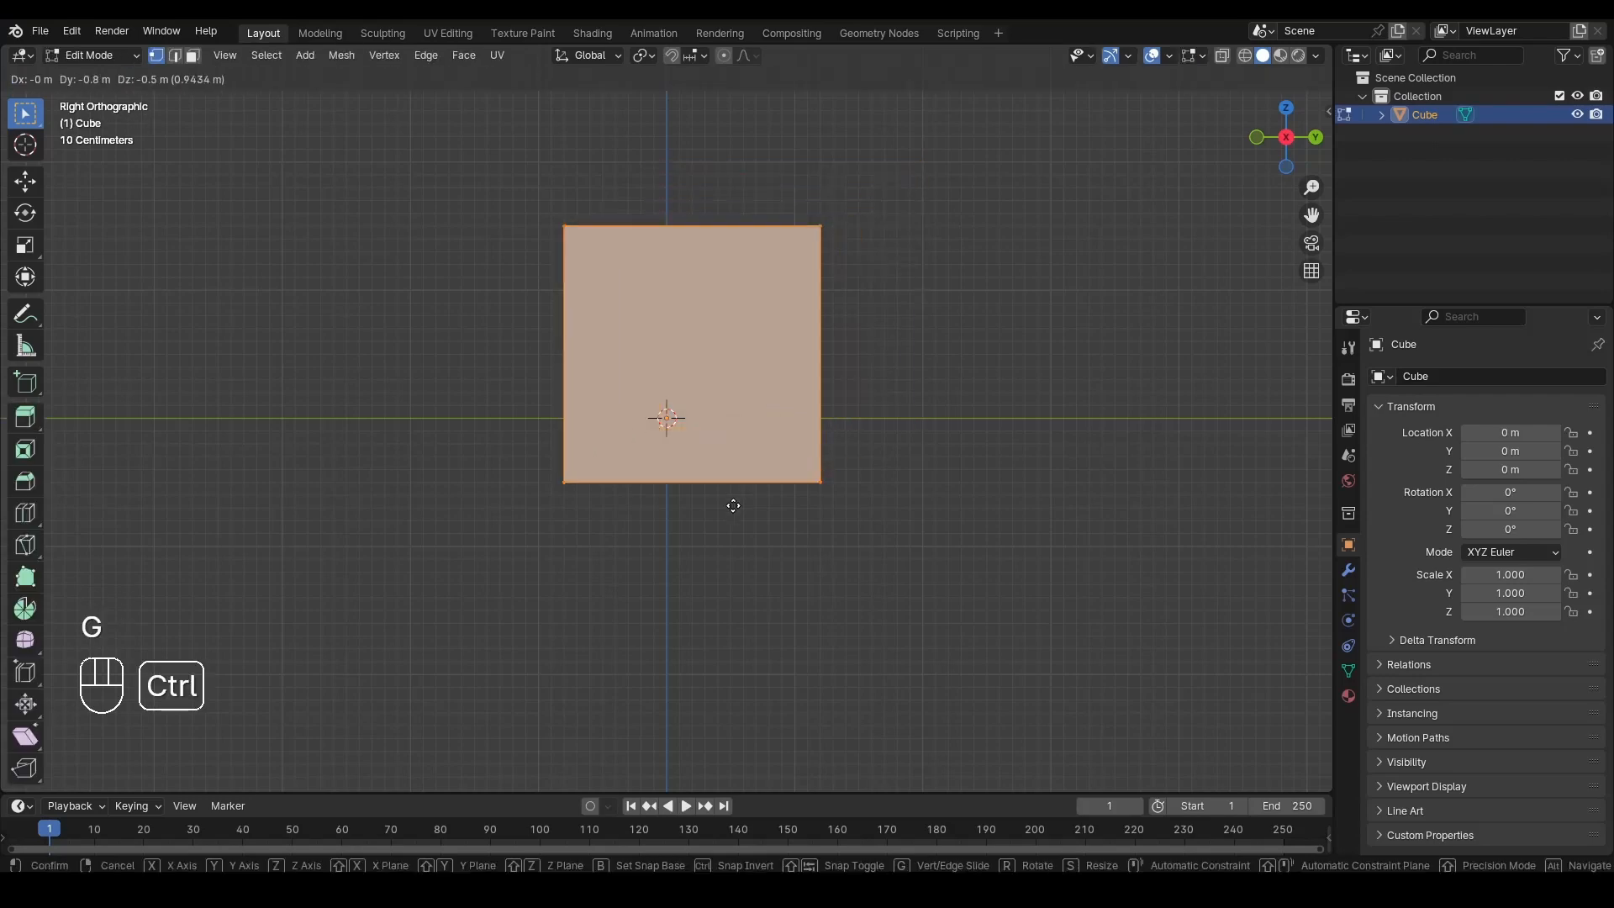
ctrl+click(742, 524)
key(Tab)
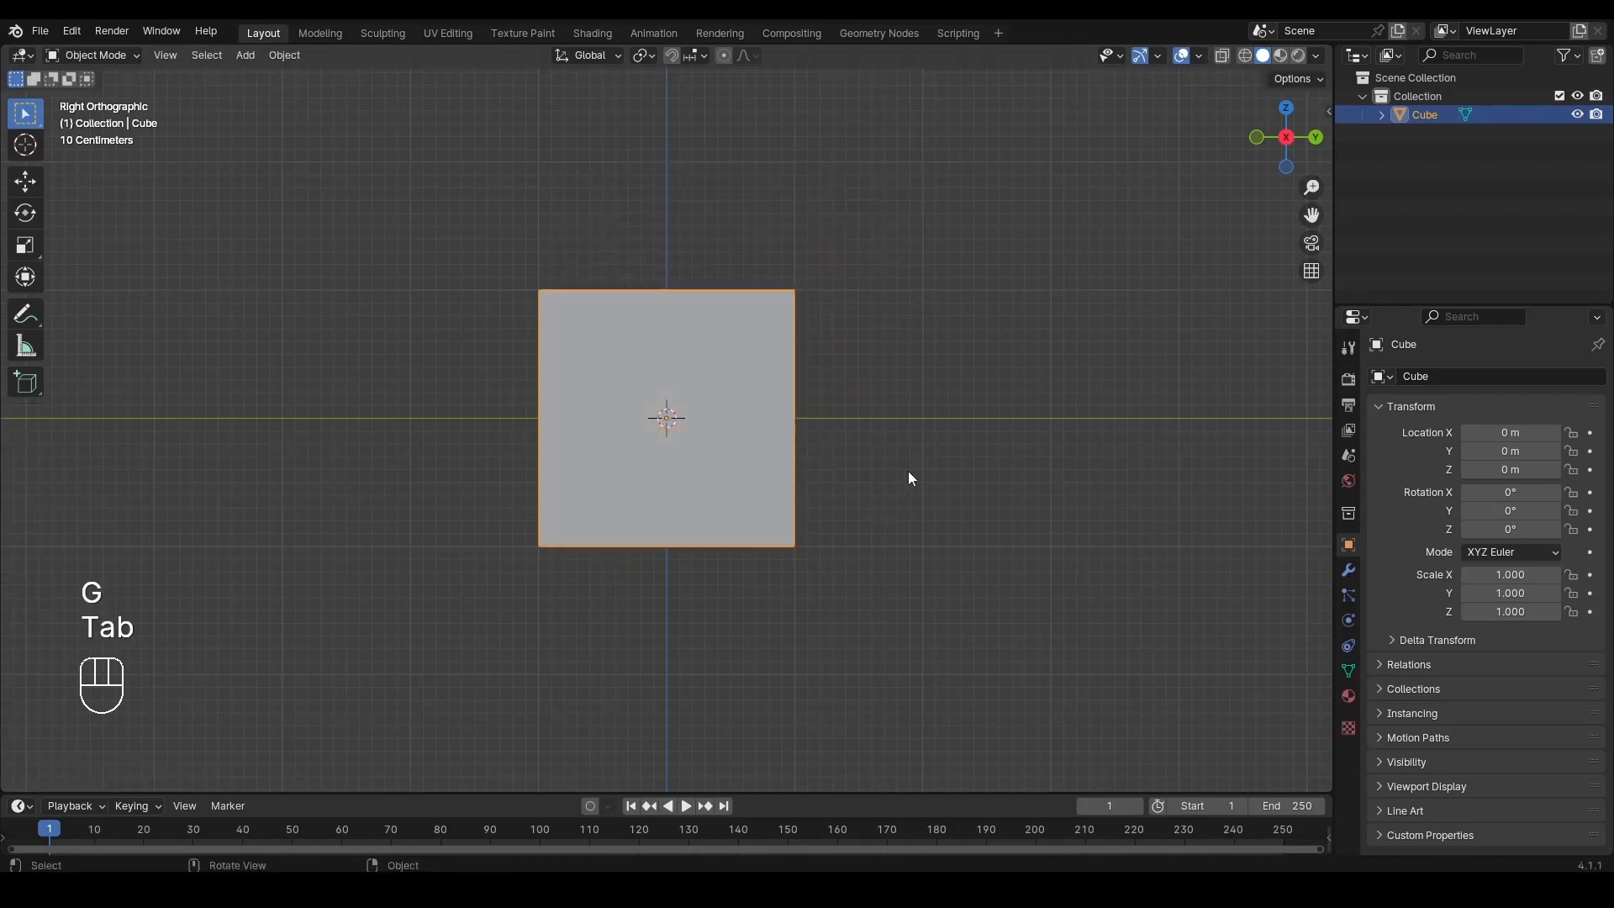
key(r)
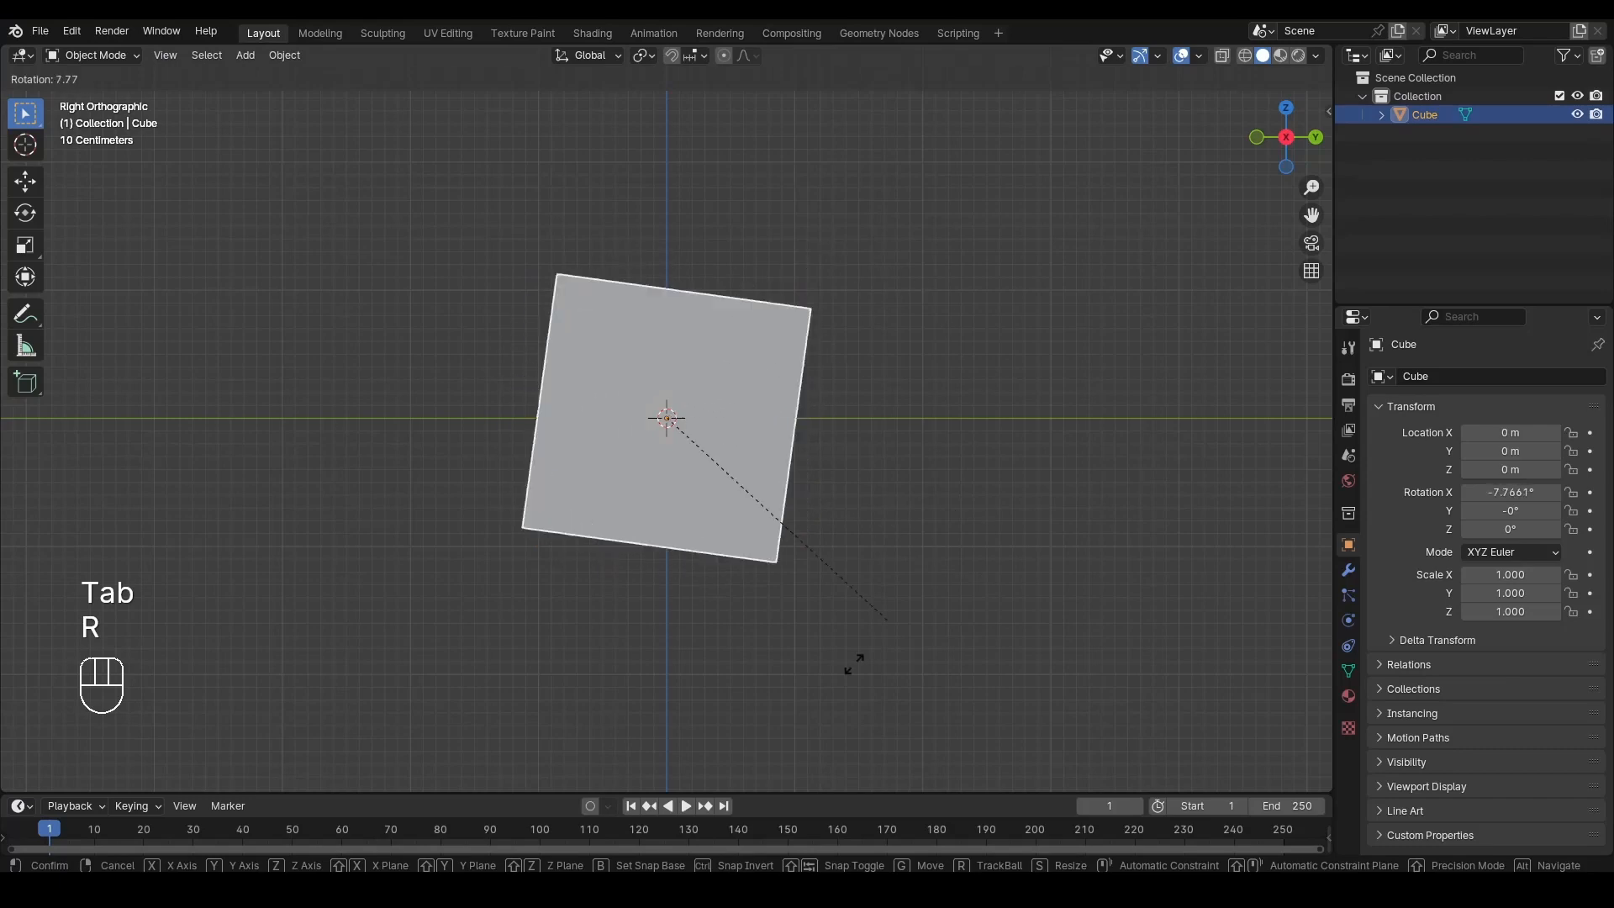
right_click(798, 504)
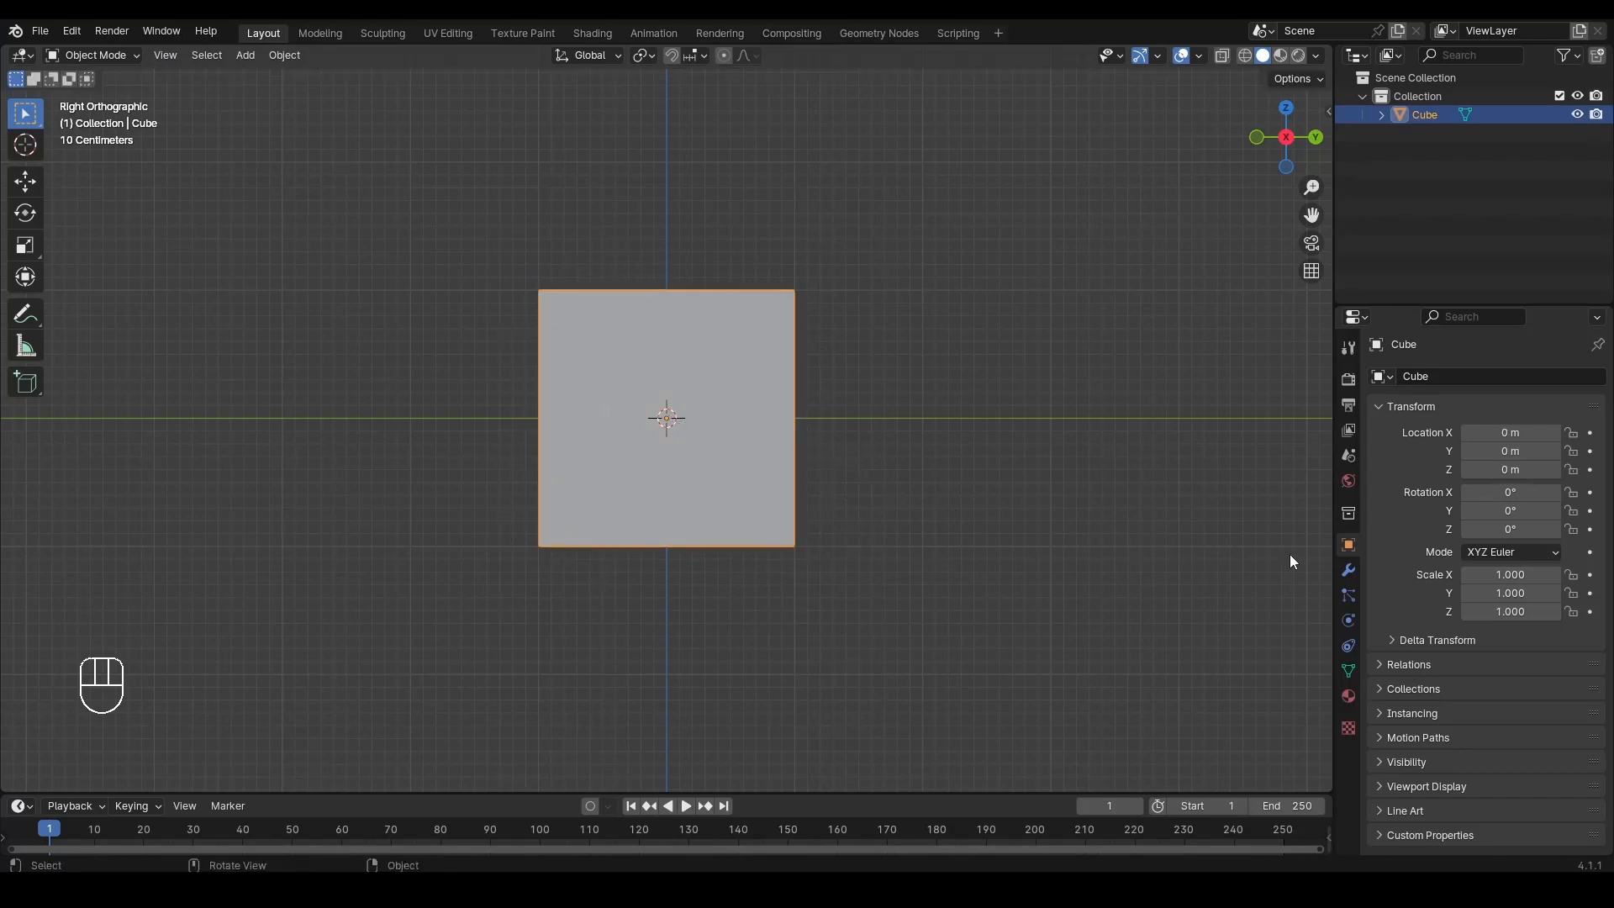
Step: Enlarge the Properties editor and add a Mirror modifier to the cube
click(1348, 570)
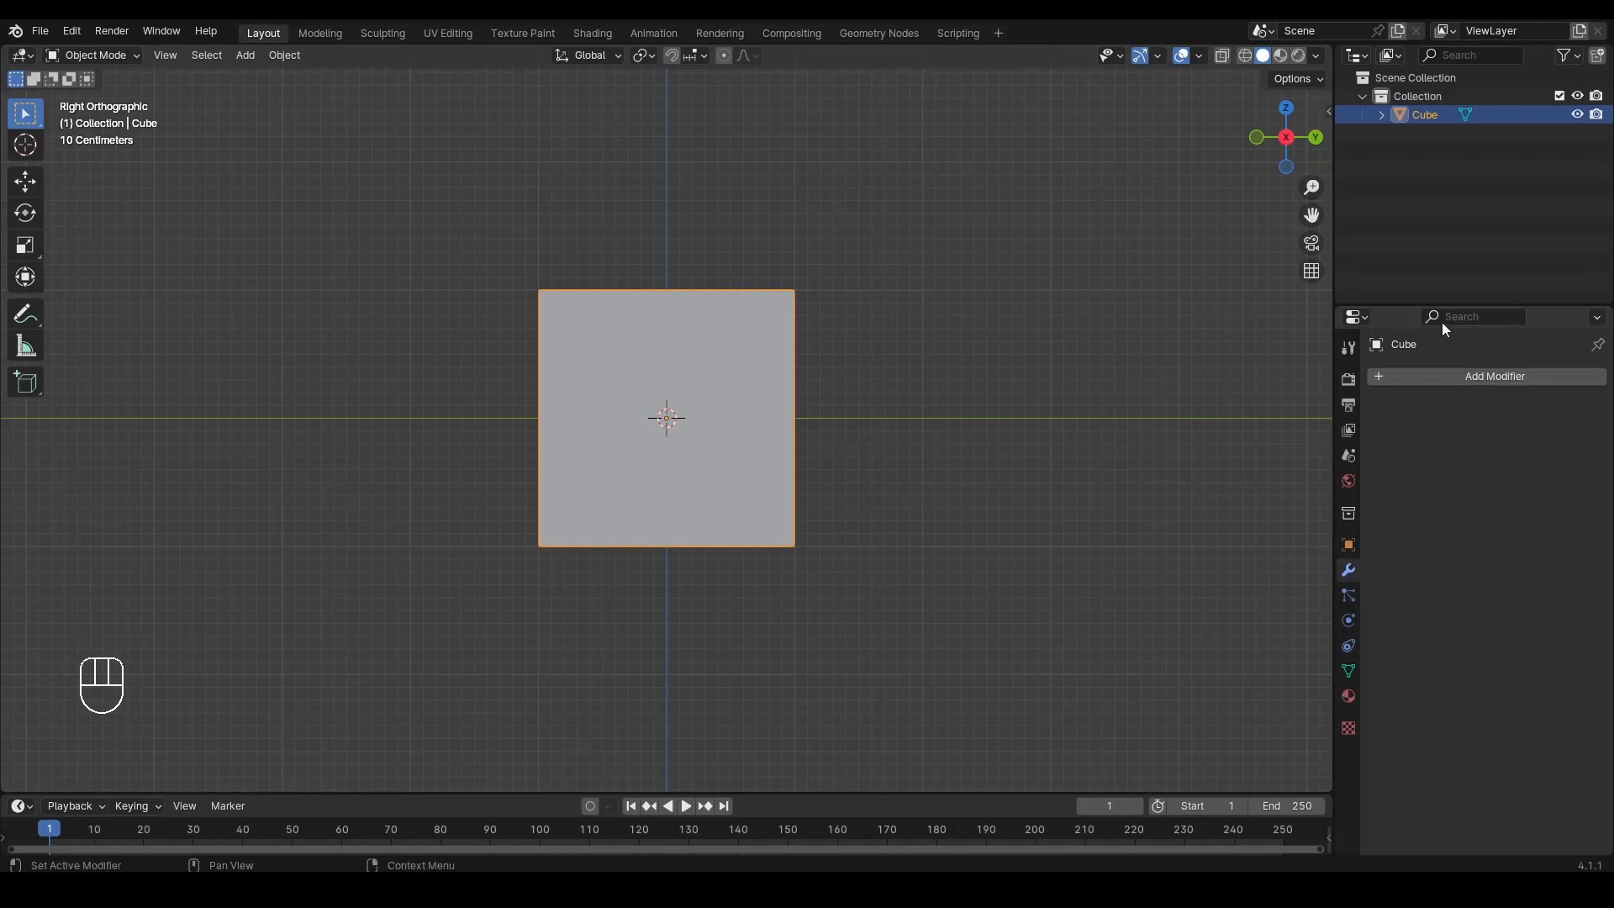
drag(1441, 308, 1441, 214)
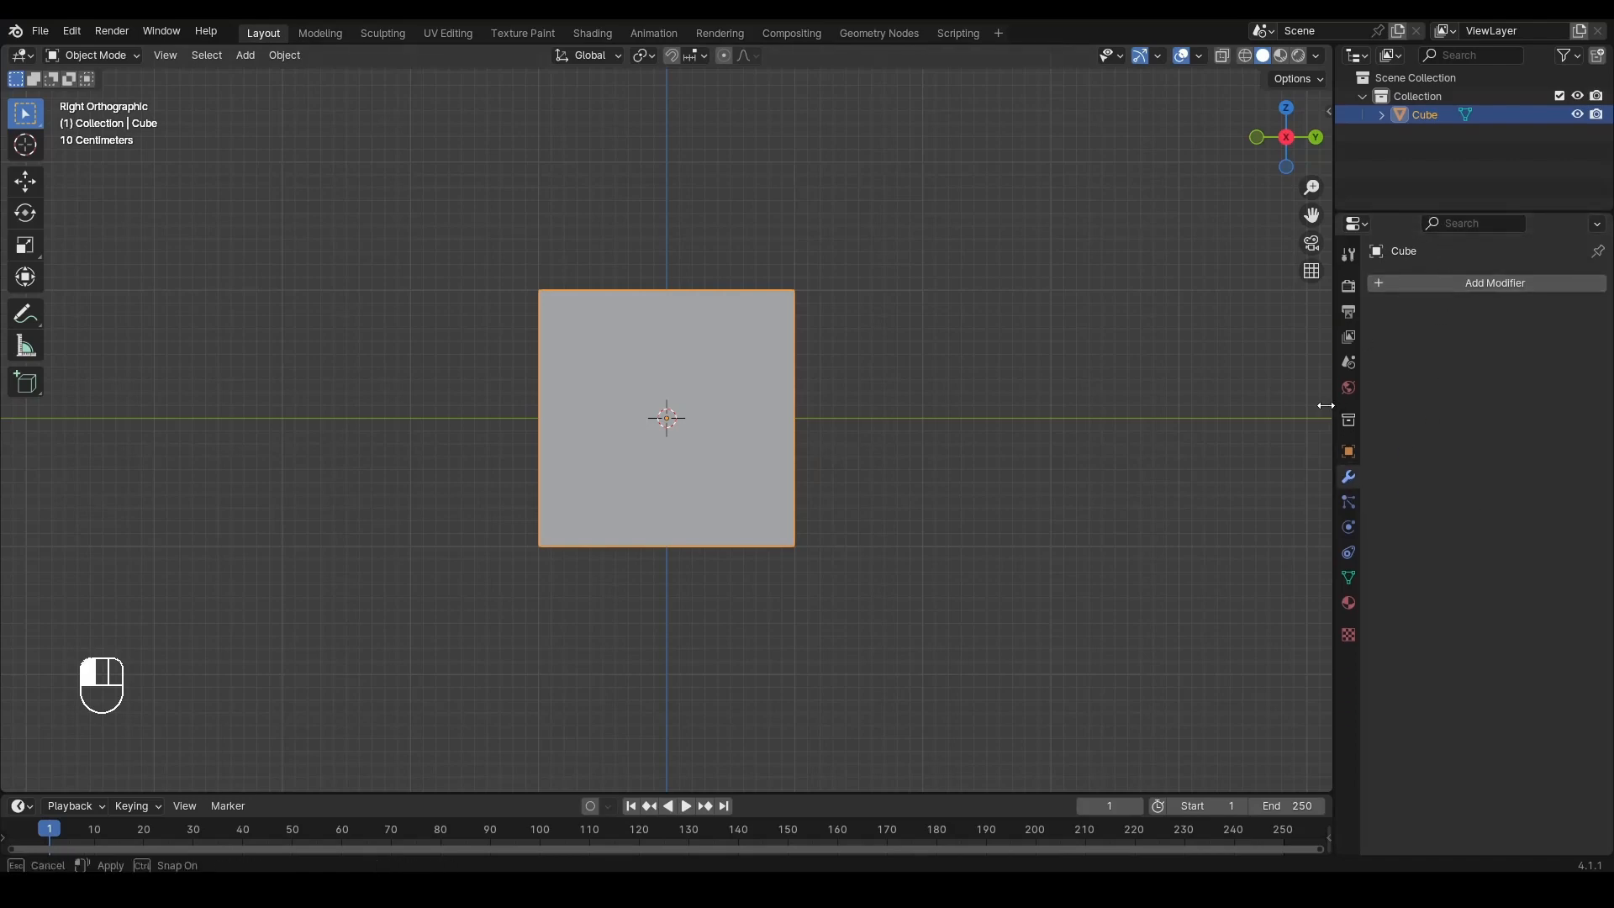
drag(1326, 406, 1194, 416)
click(1411, 285)
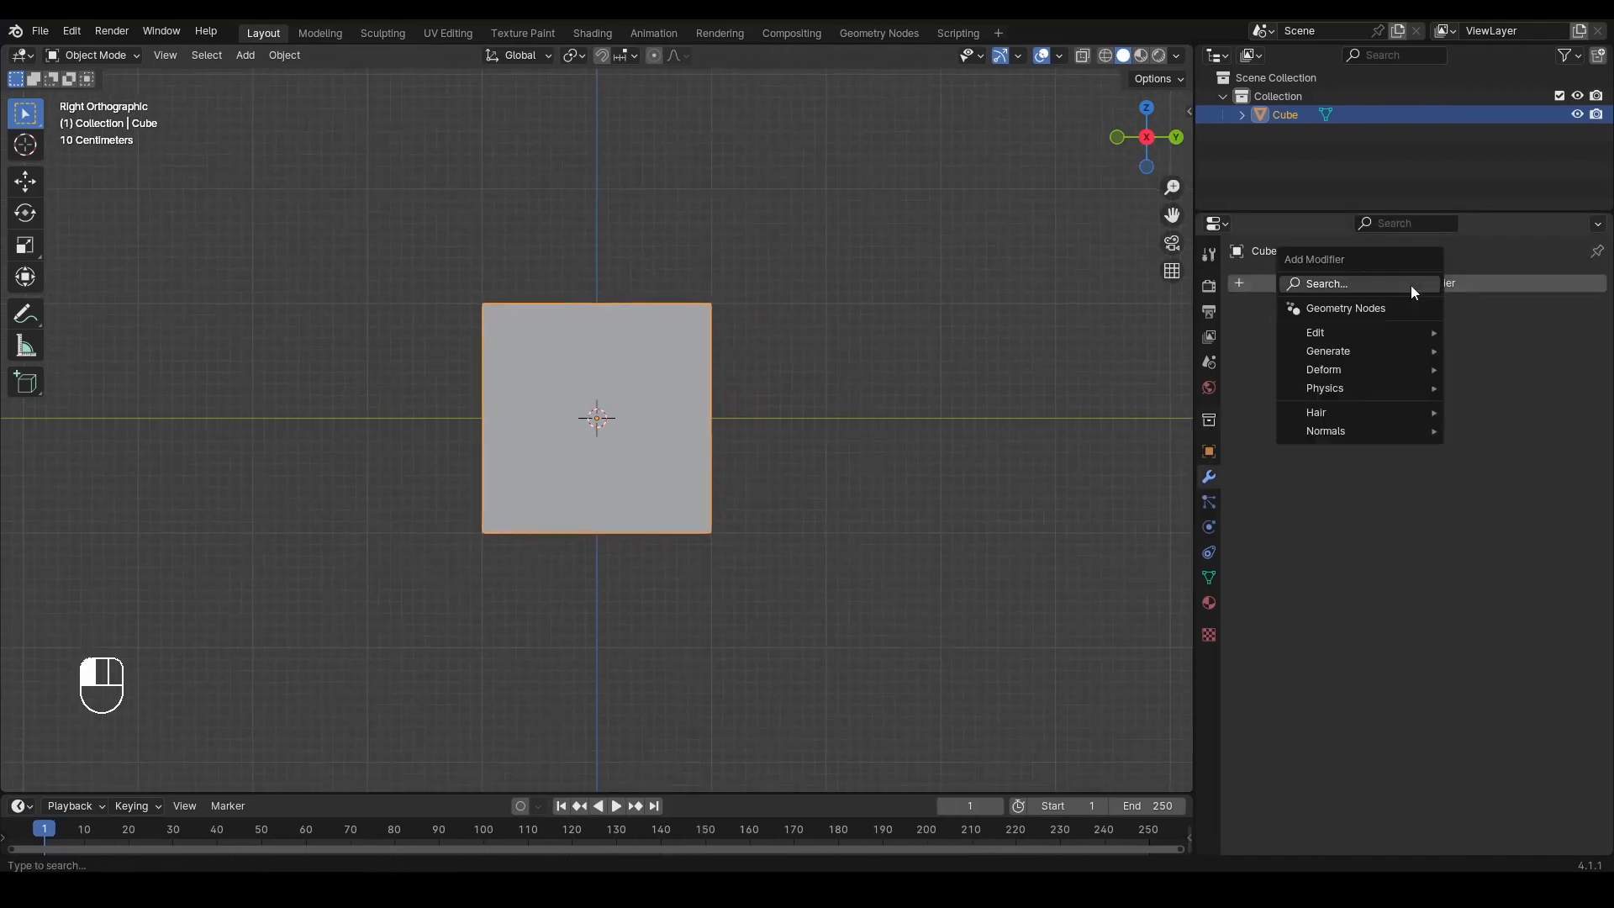
click(1412, 288)
text(mirror)
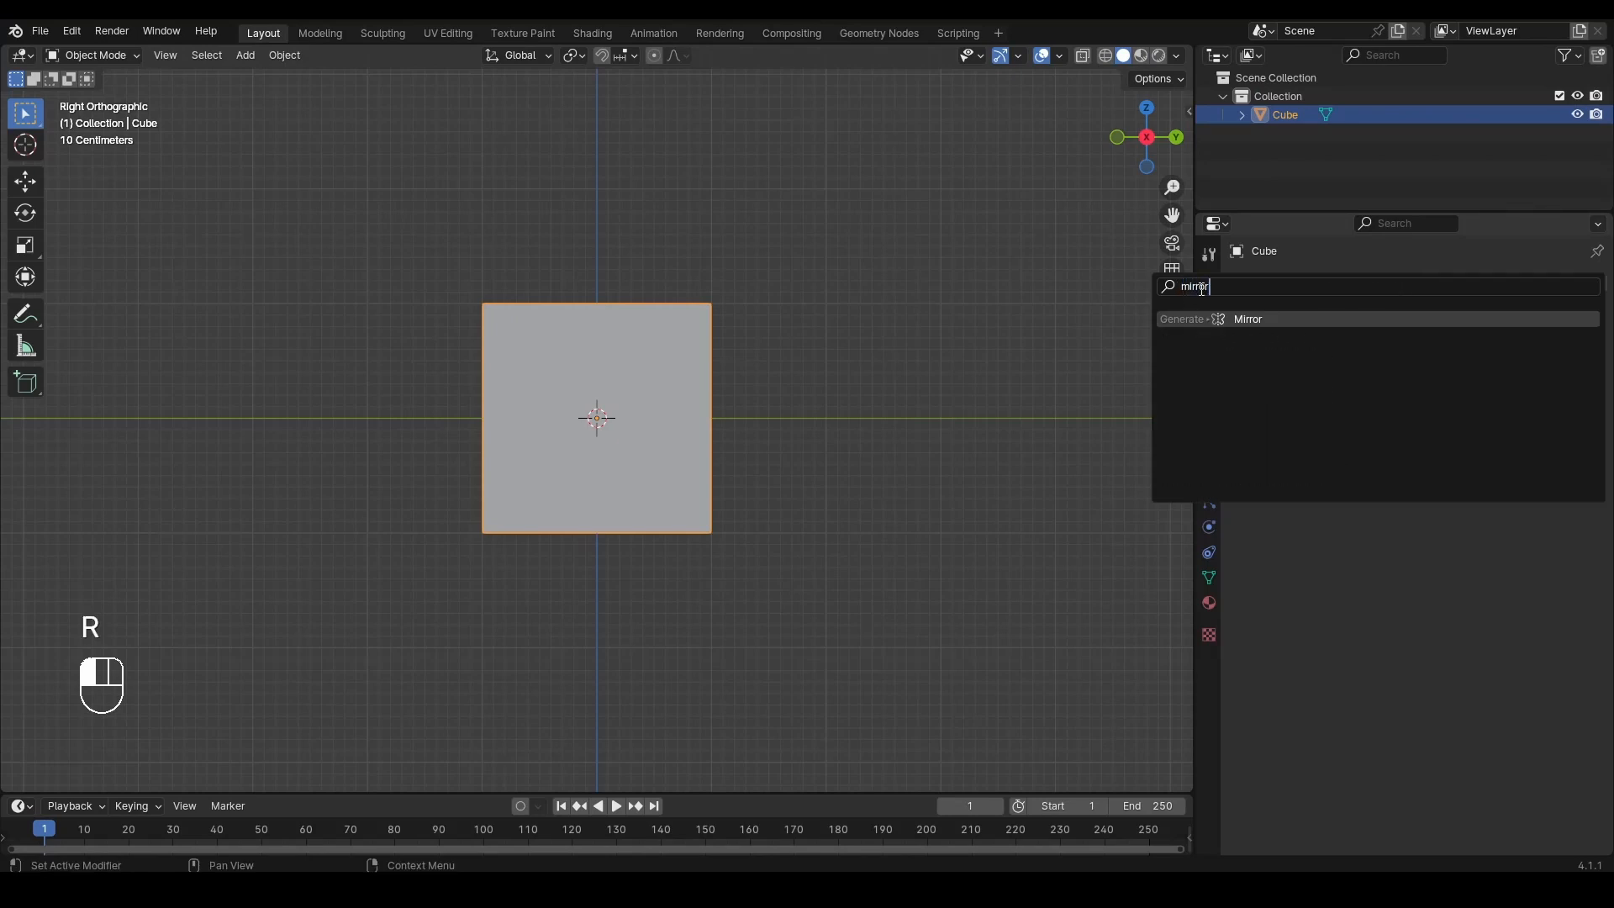
key(Return)
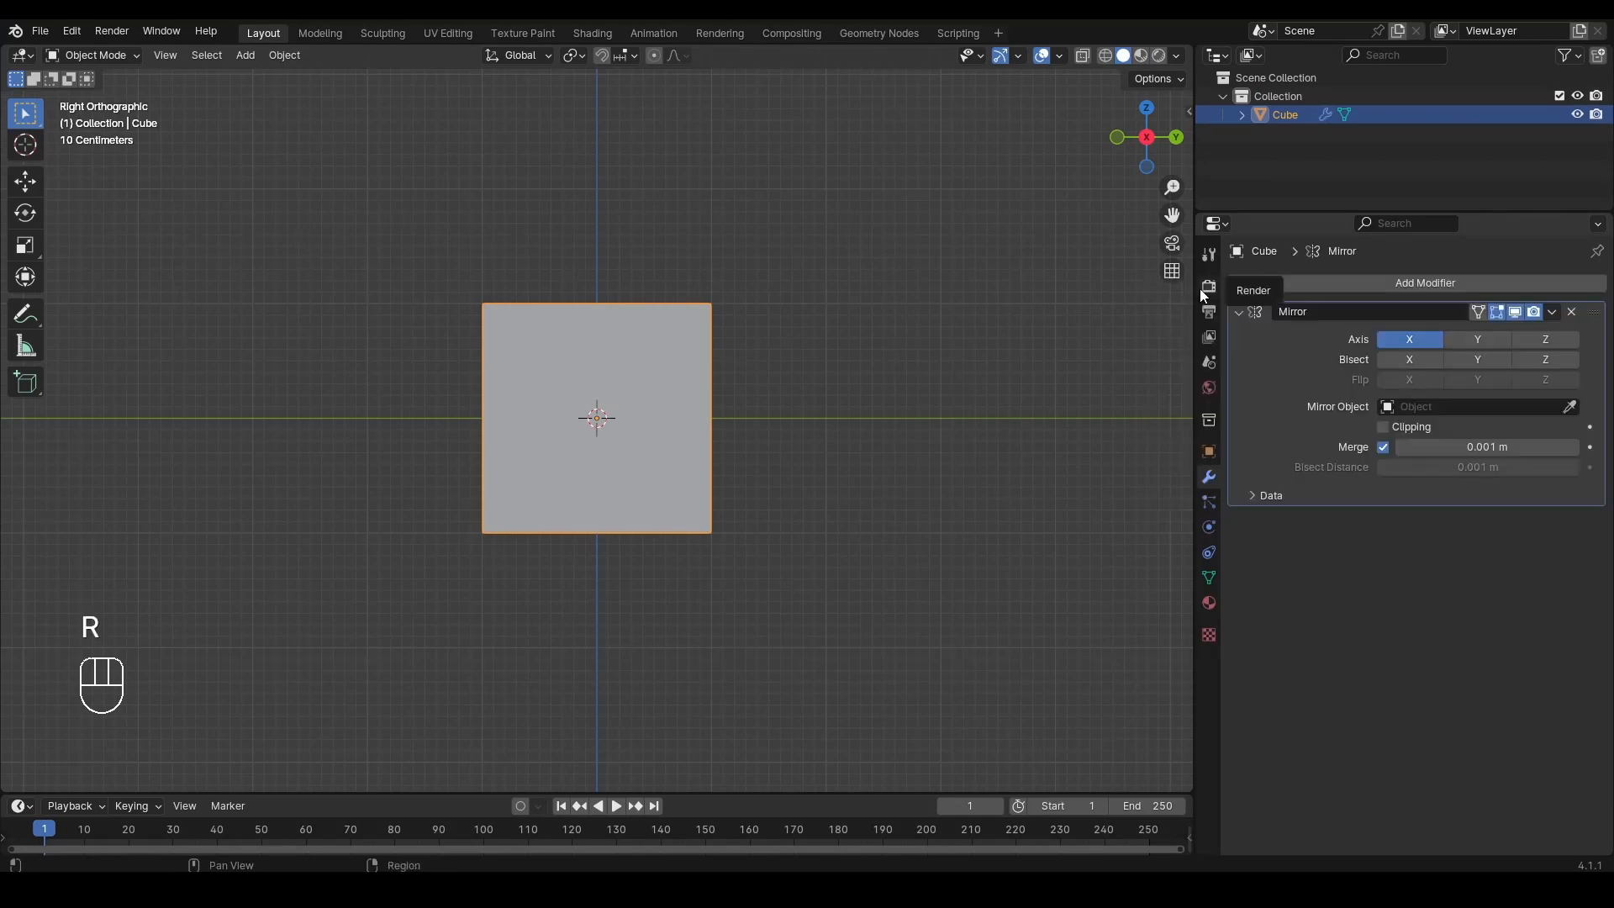
Step: Try moving the cube with its Mirror modifier in Object Mode, and cancel the move
scroll(614, 386, down, 3)
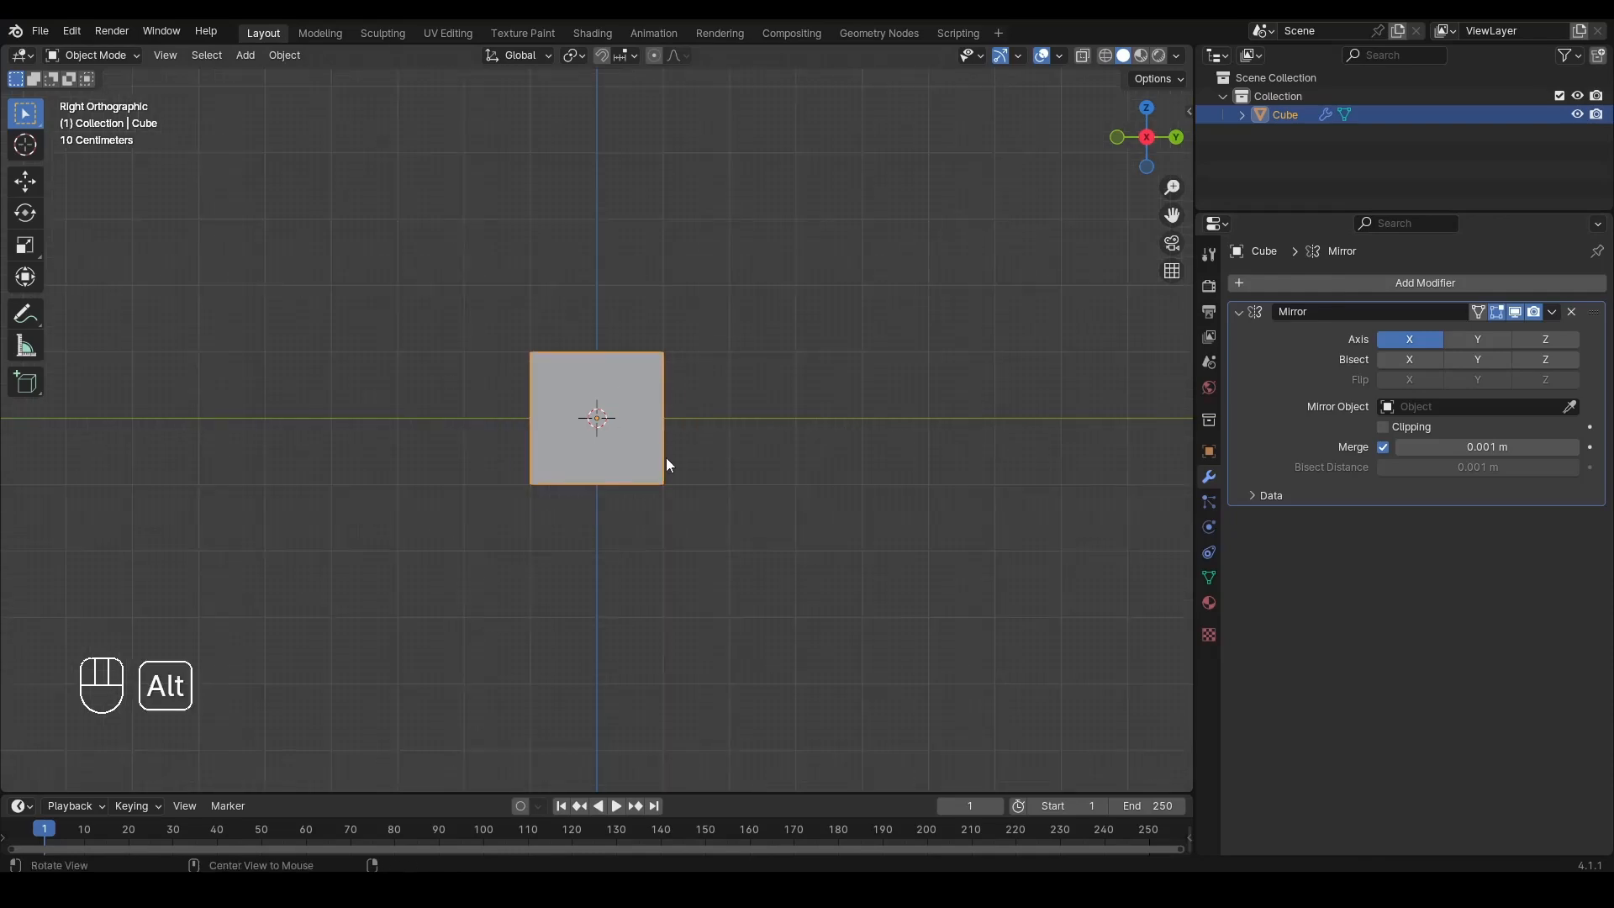
alt+drag(666, 458, 739, 459)
key(g)
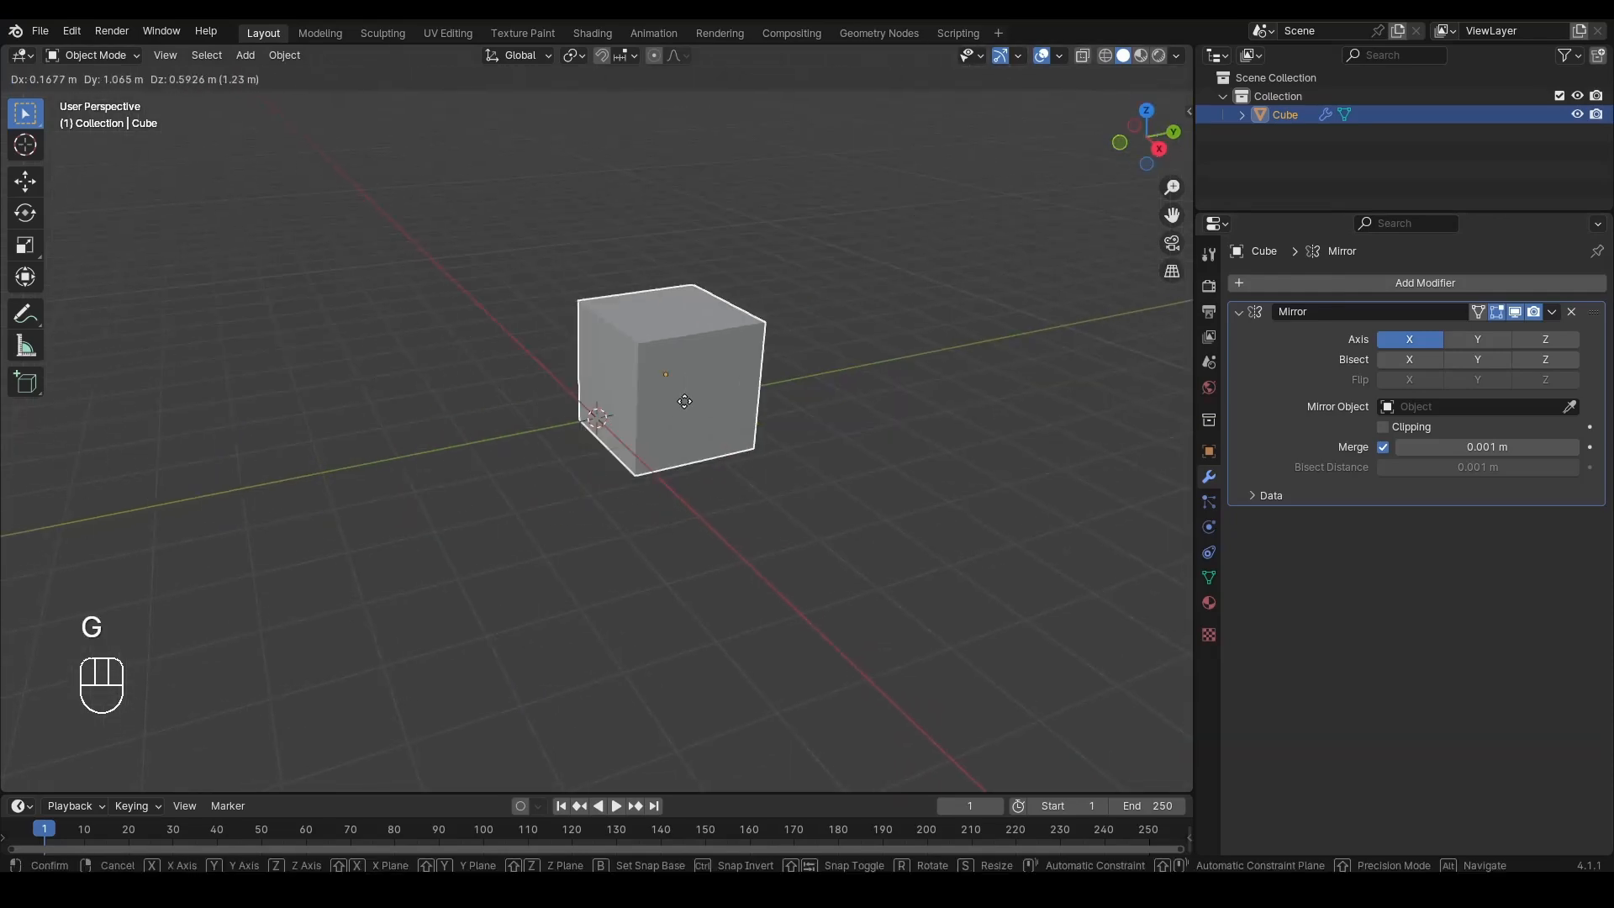
right_click(475, 453)
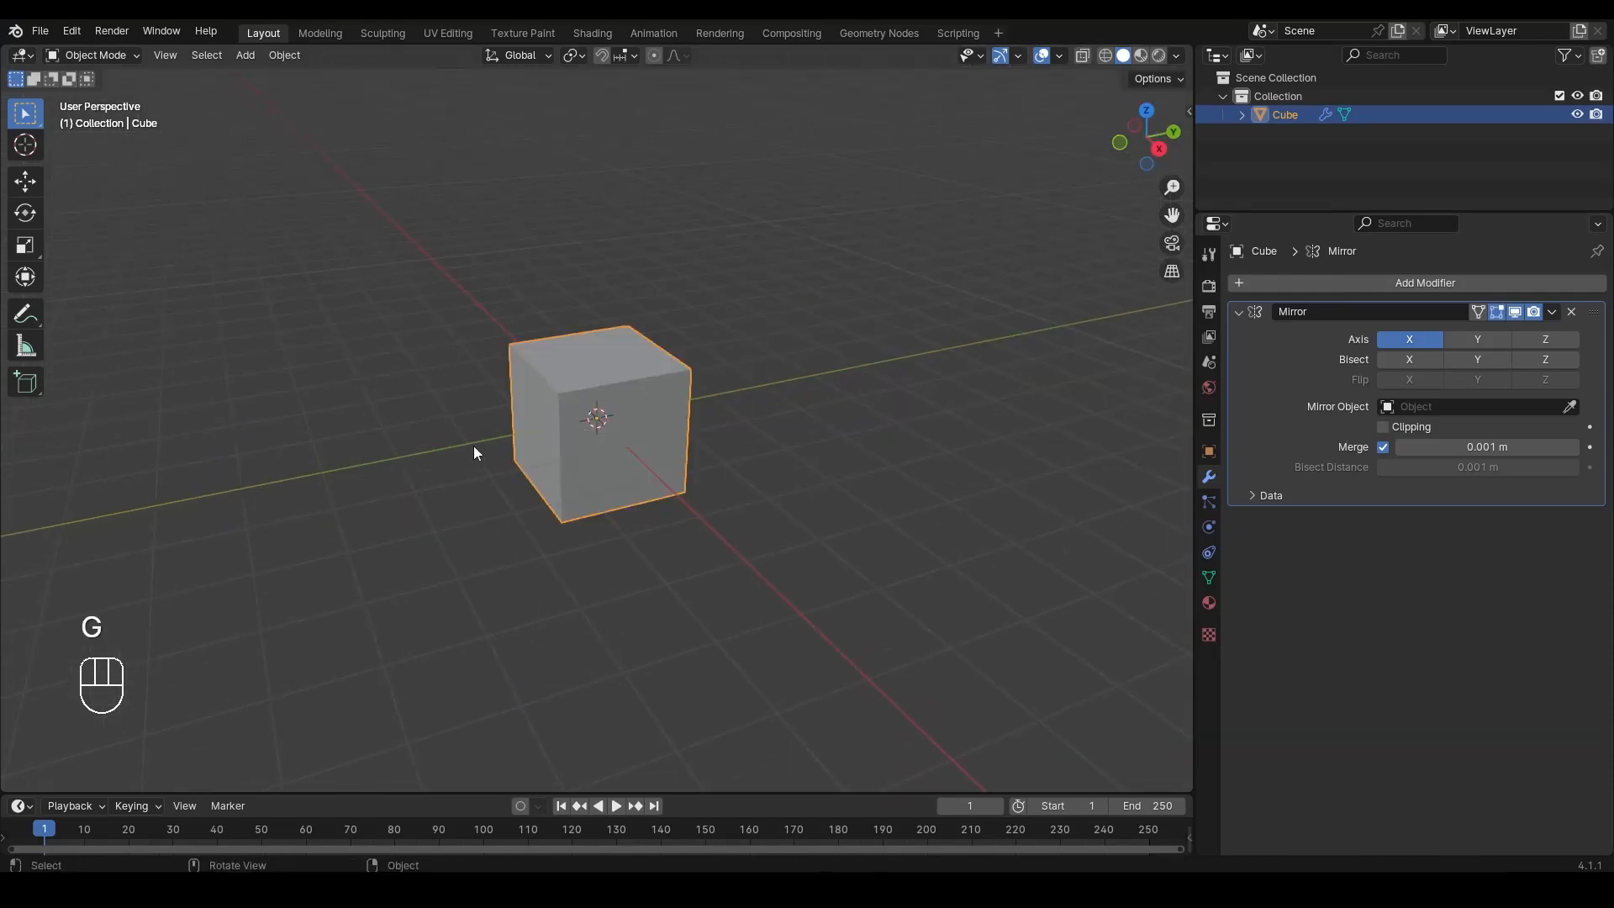
click(1159, 149)
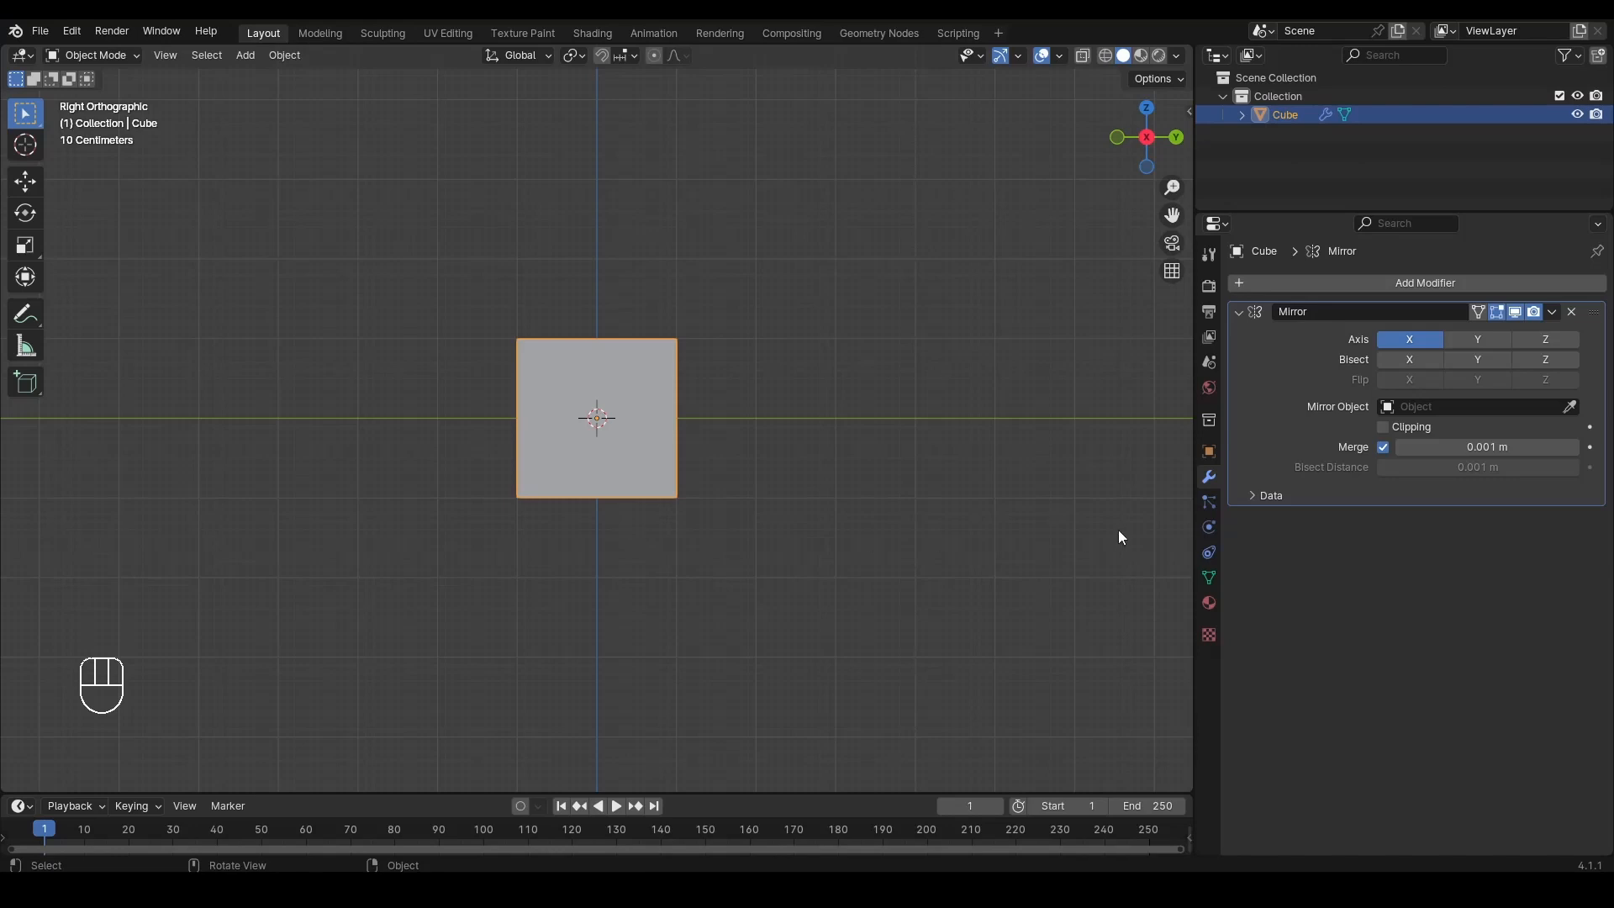
Step: Set the Mirror modifier to the Y axis only, with X turned off
scroll(600, 428, up, 2)
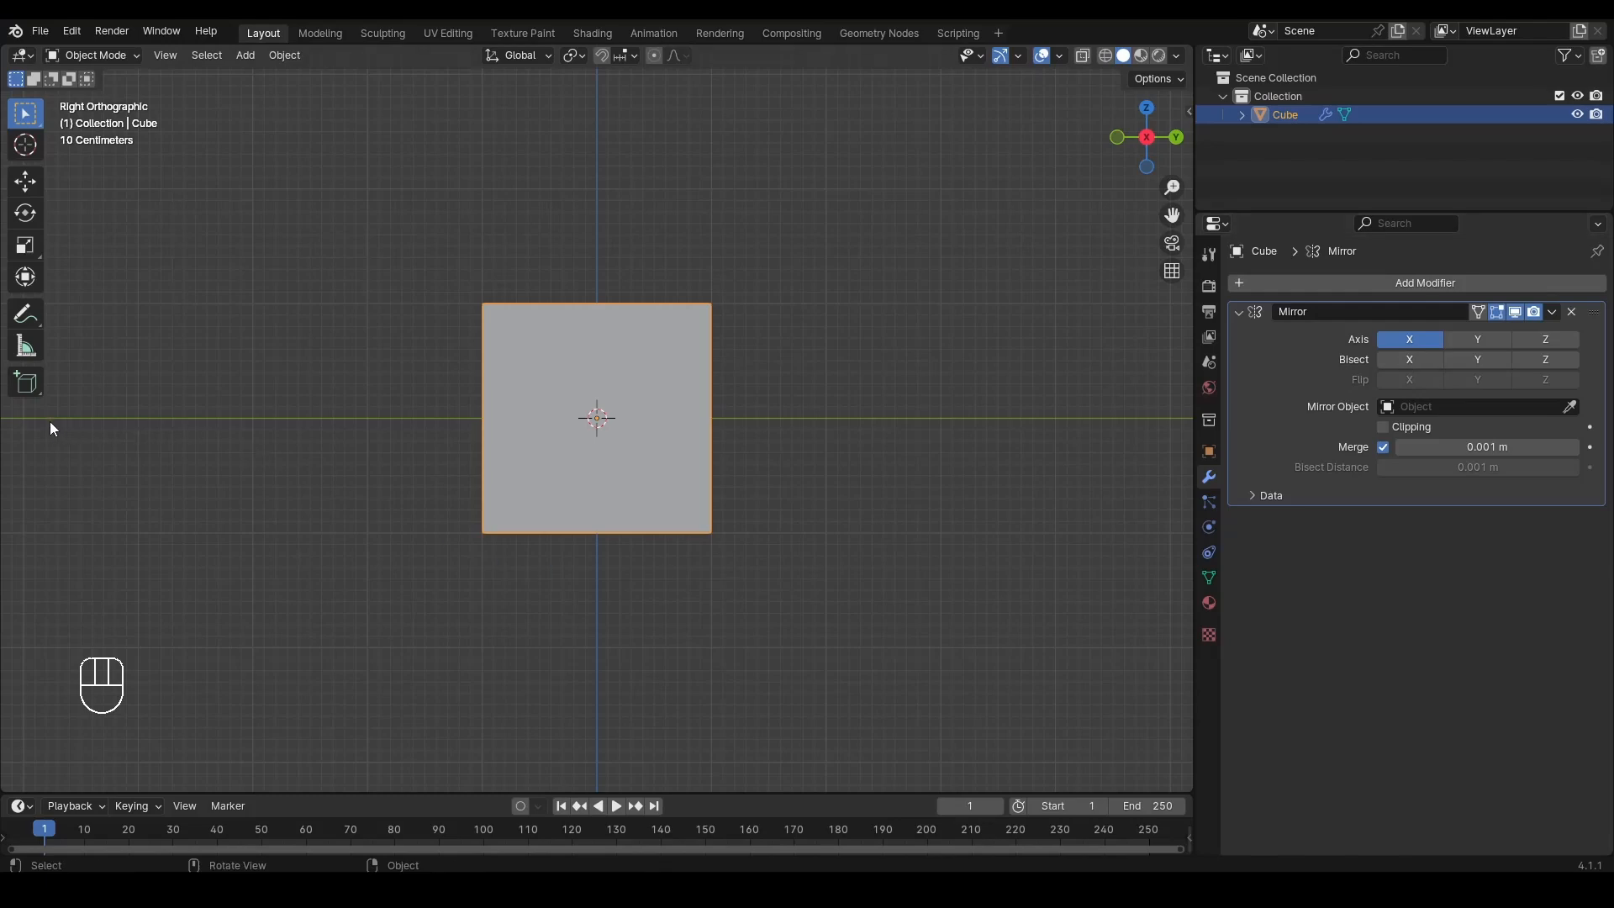
click(1419, 343)
click(1479, 341)
alt+drag(642, 433, 1127, 229)
click(1167, 155)
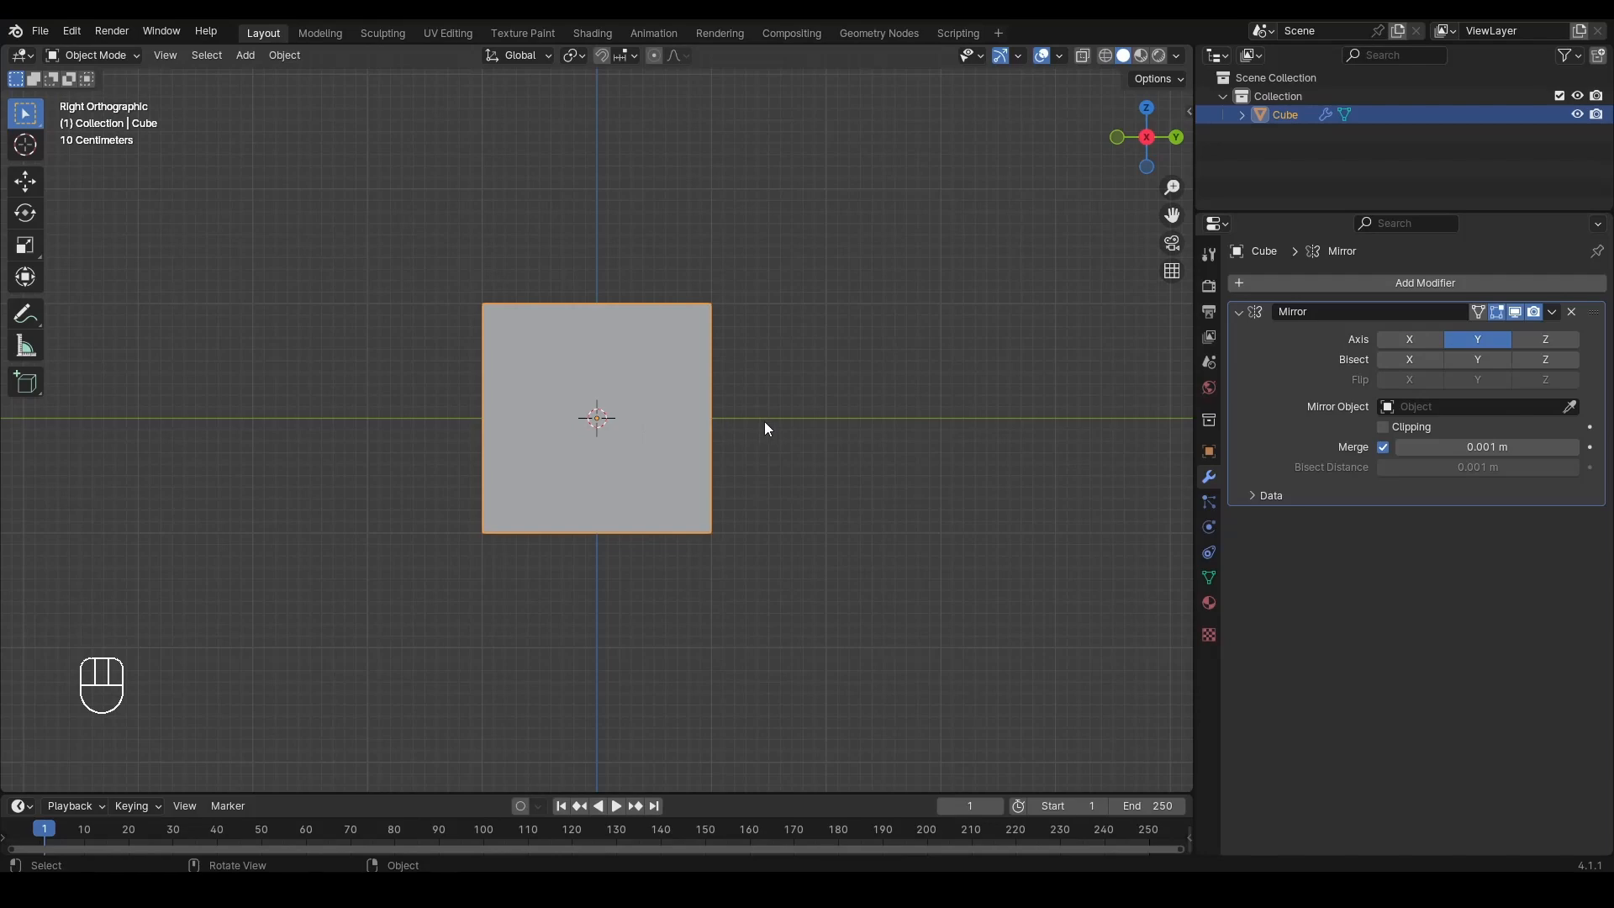
Step: Try moving all of the cube's geometry about 1.5 m along Y in Edit Mode, and cancel the move
key(Tab)
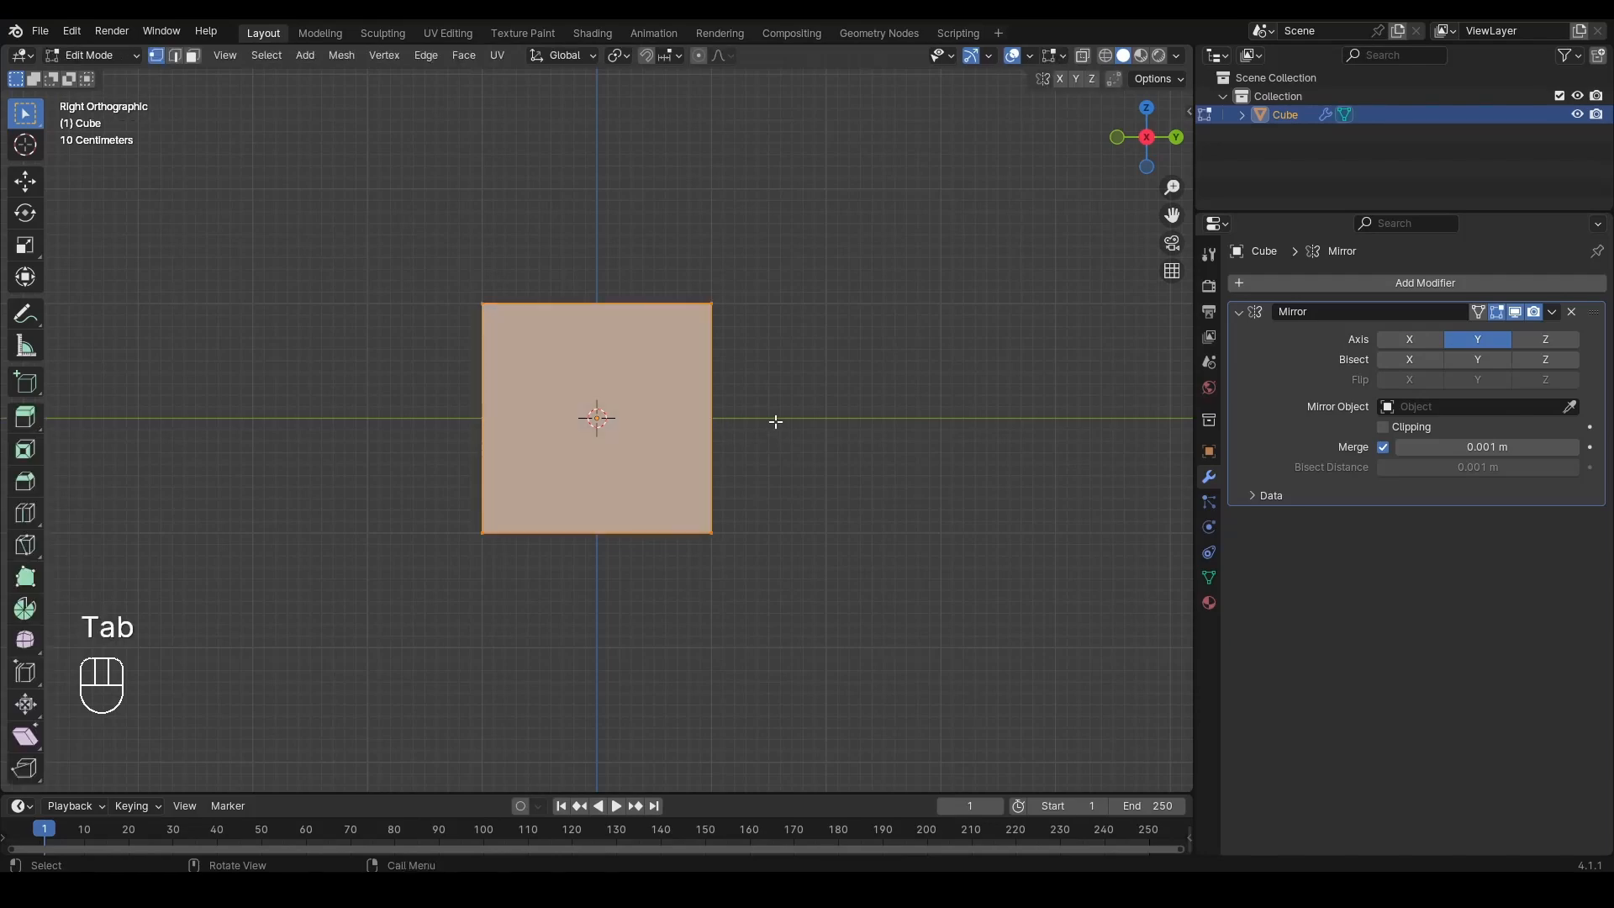
key(a)
key(g)
key(y)
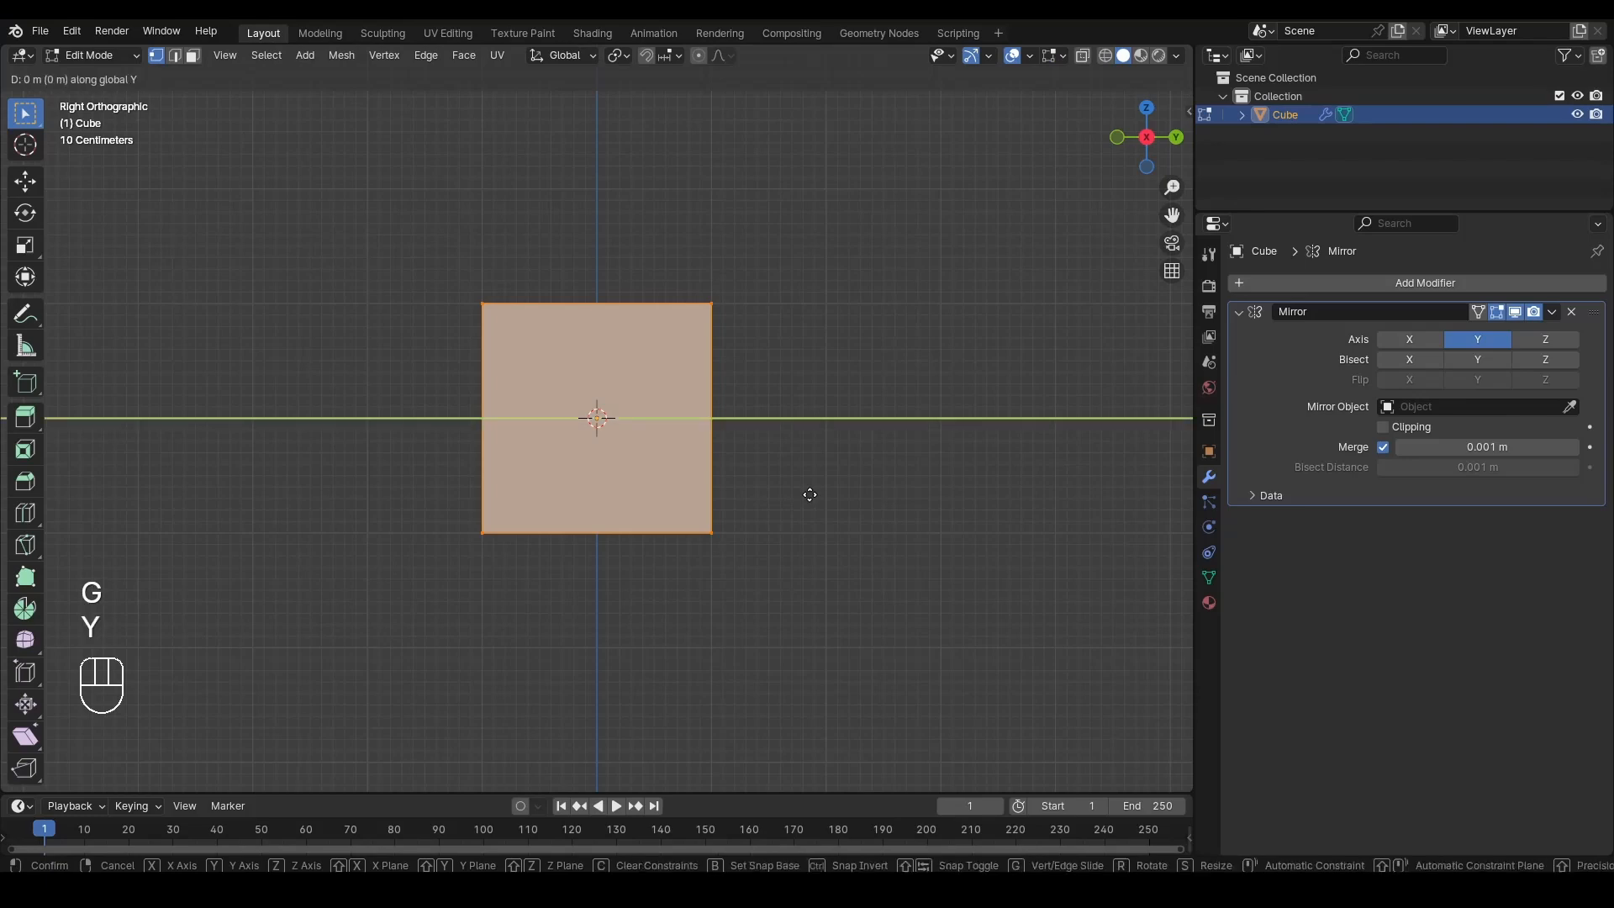
key(ctrl)
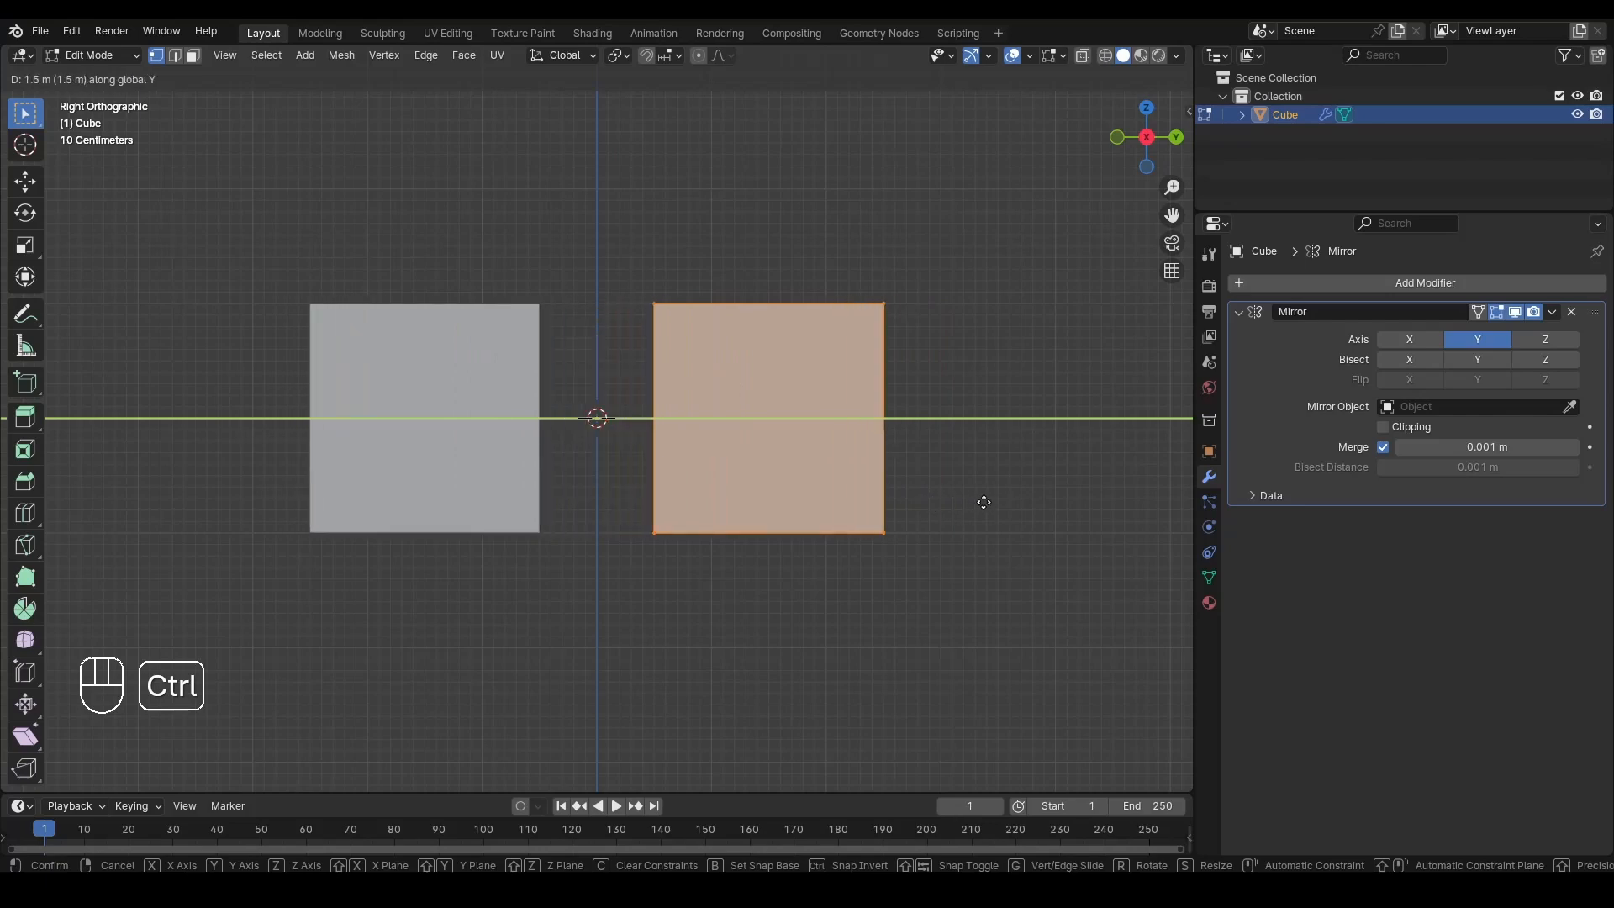
ctrl+right_click(871, 508)
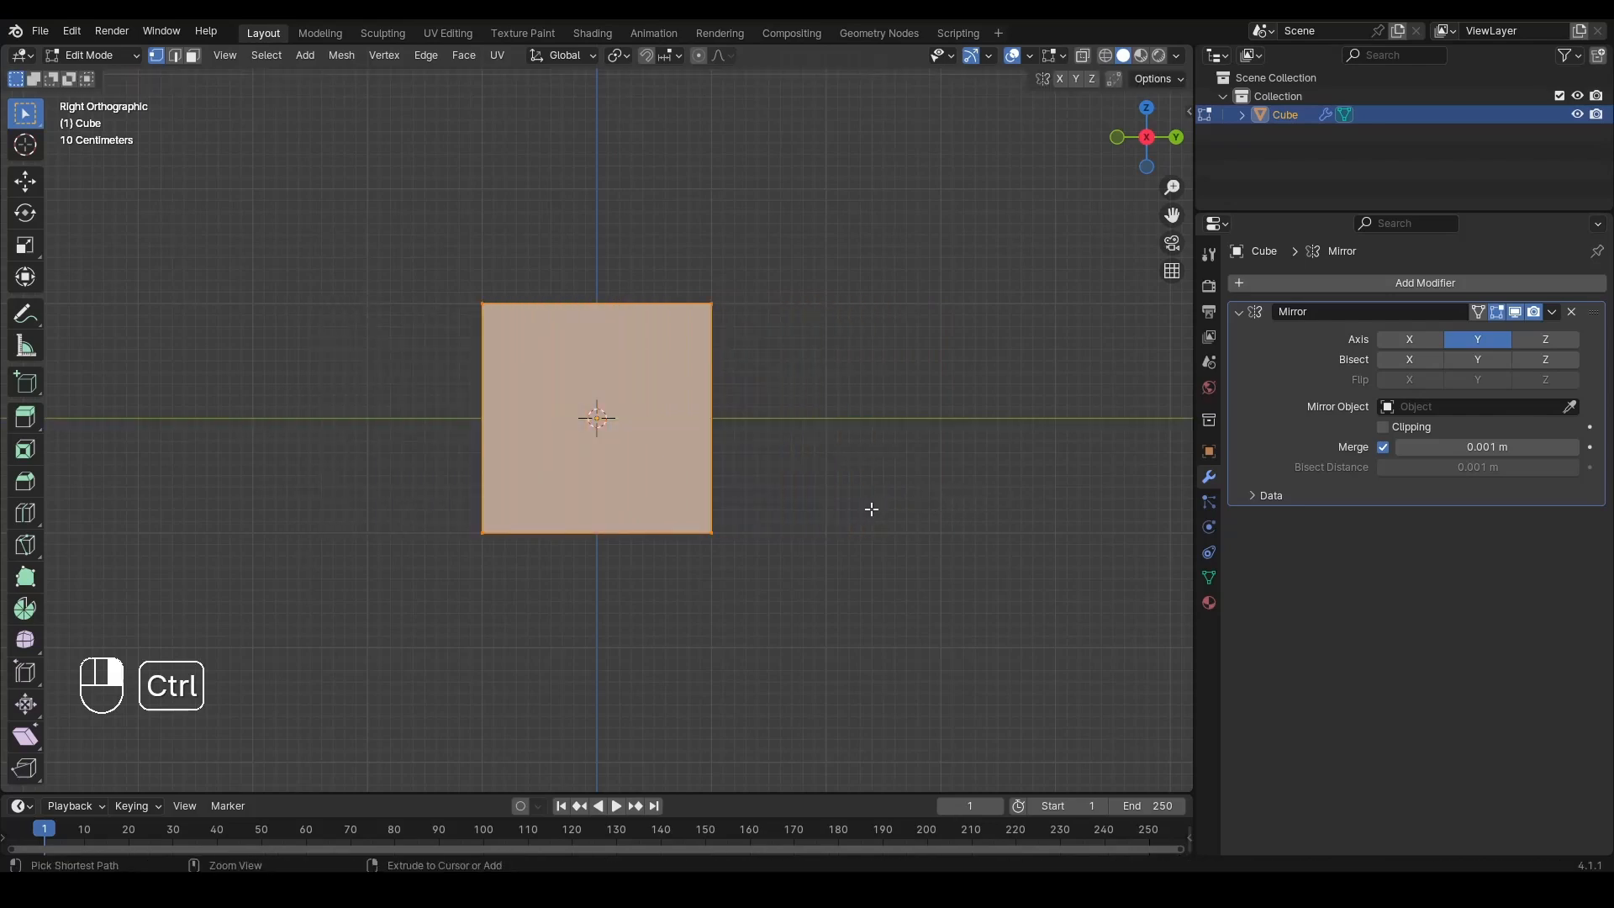
key(Tab)
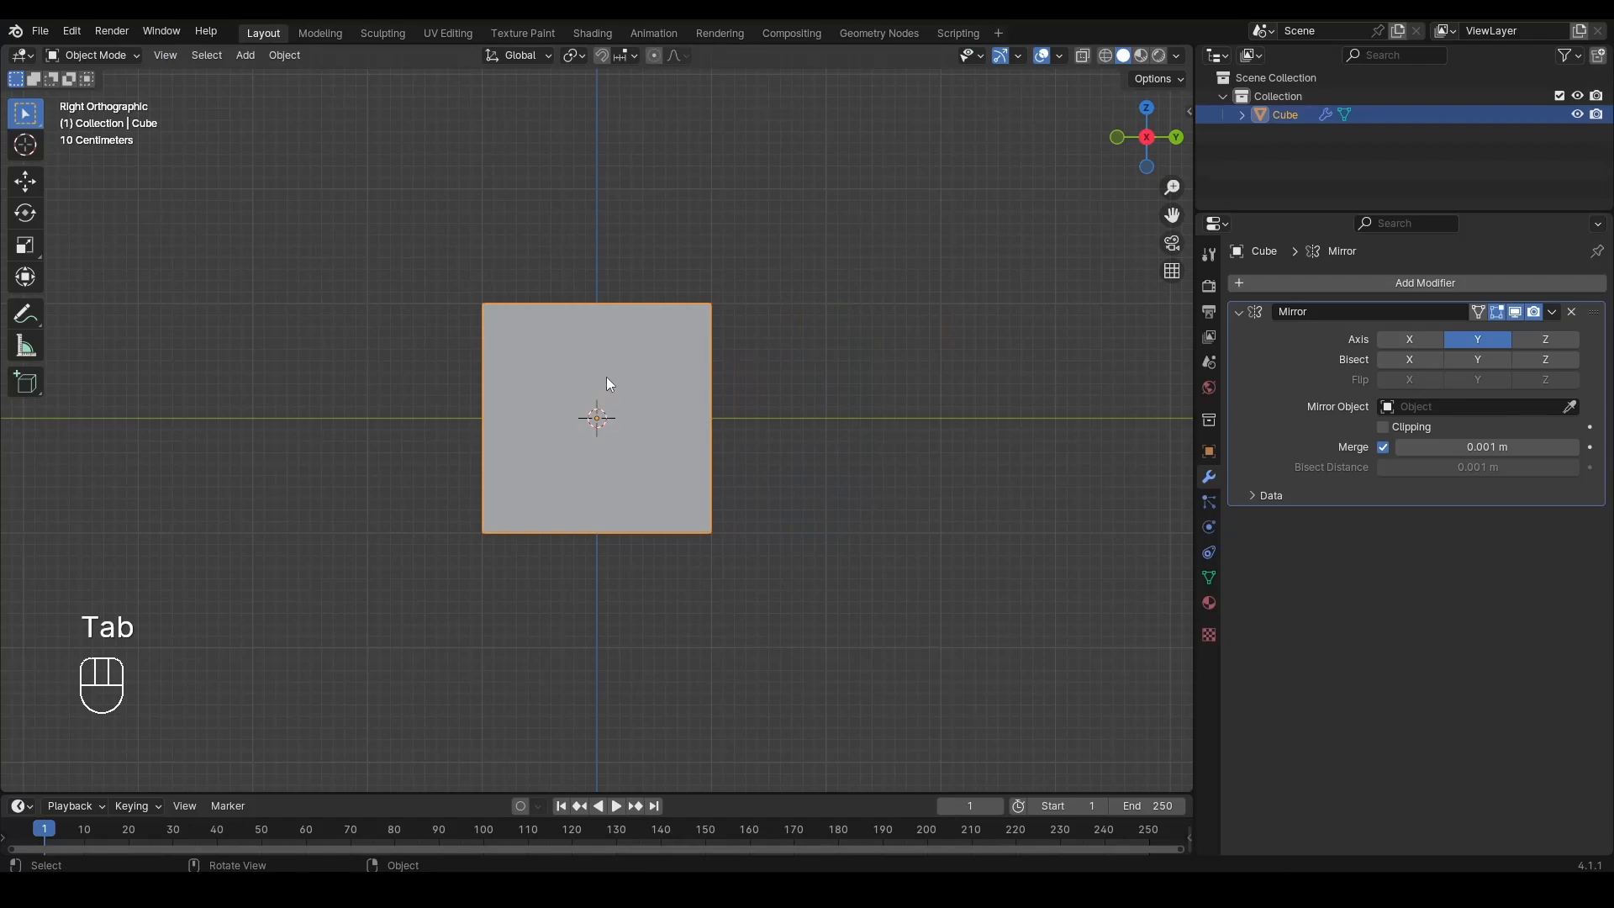
Step: Add a vertical loop cut through the middle of the cube at its origin, dividing it along Y
key(Tab)
key(ctrl+r)
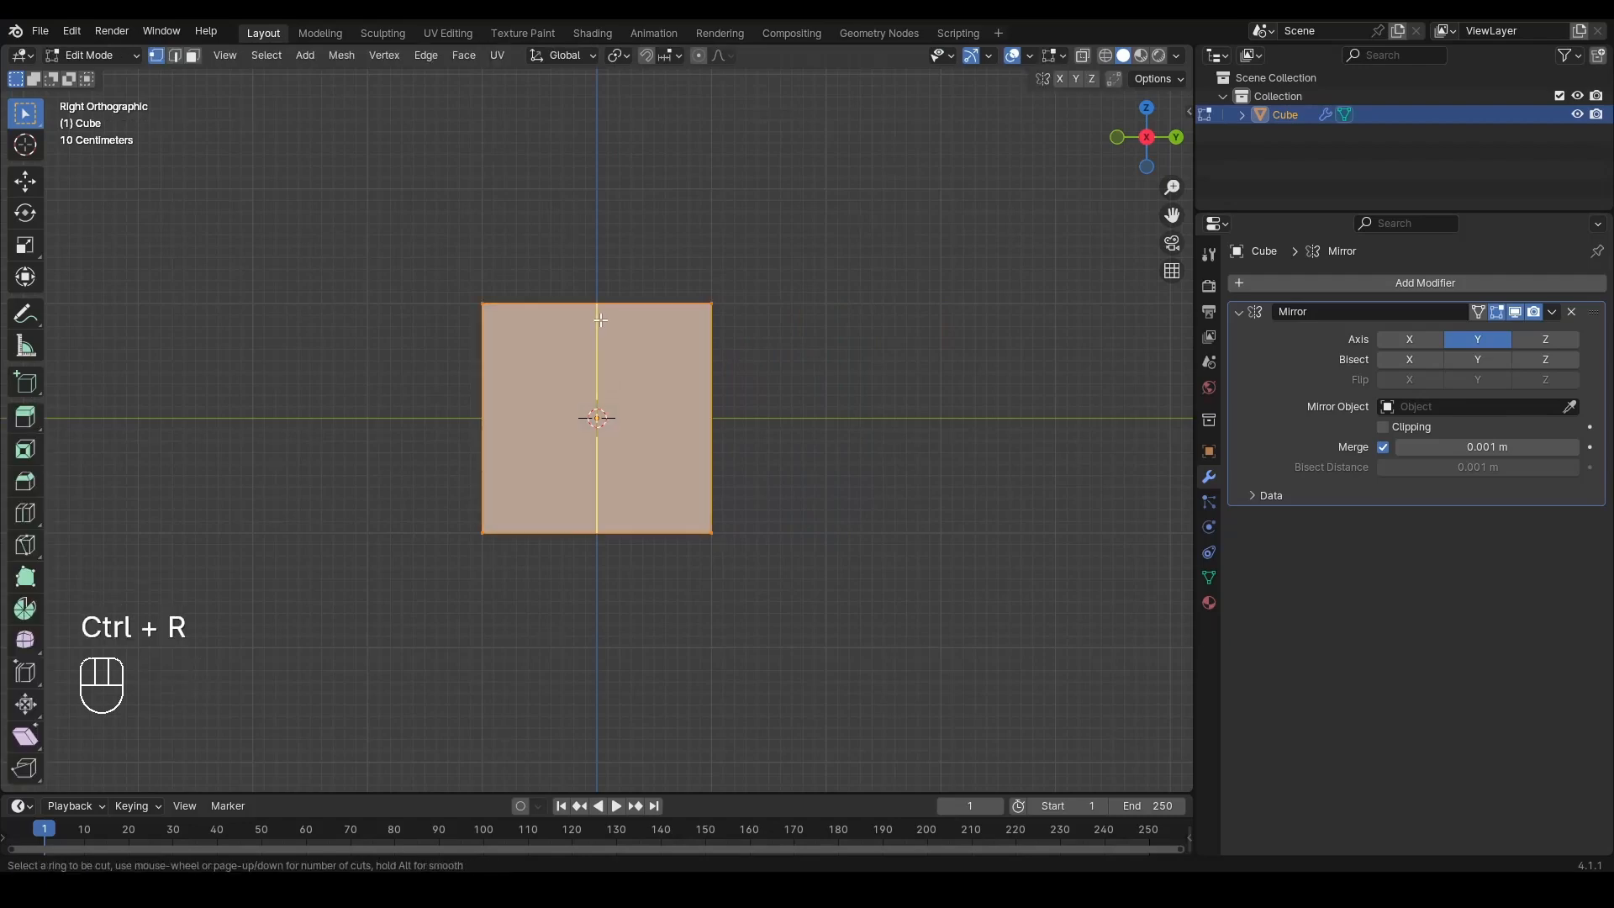
click(598, 420)
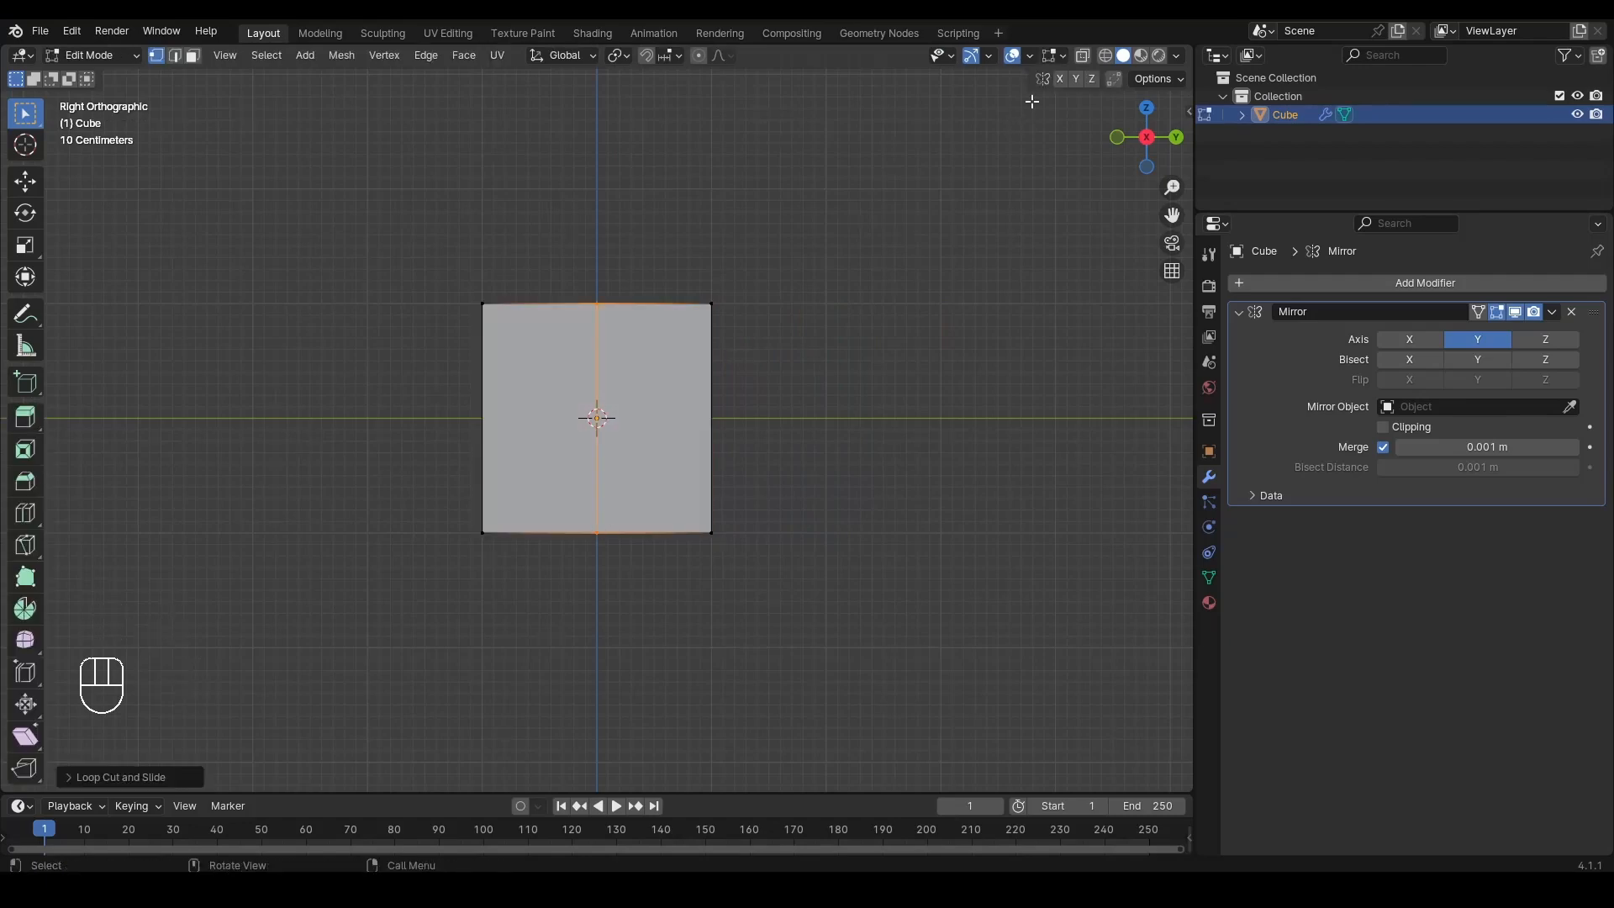
Step: Select the cube's negative-Y half through the mesh, delete it, and return to Object Mode
drag(333, 234, 526, 613)
key(alt+z)
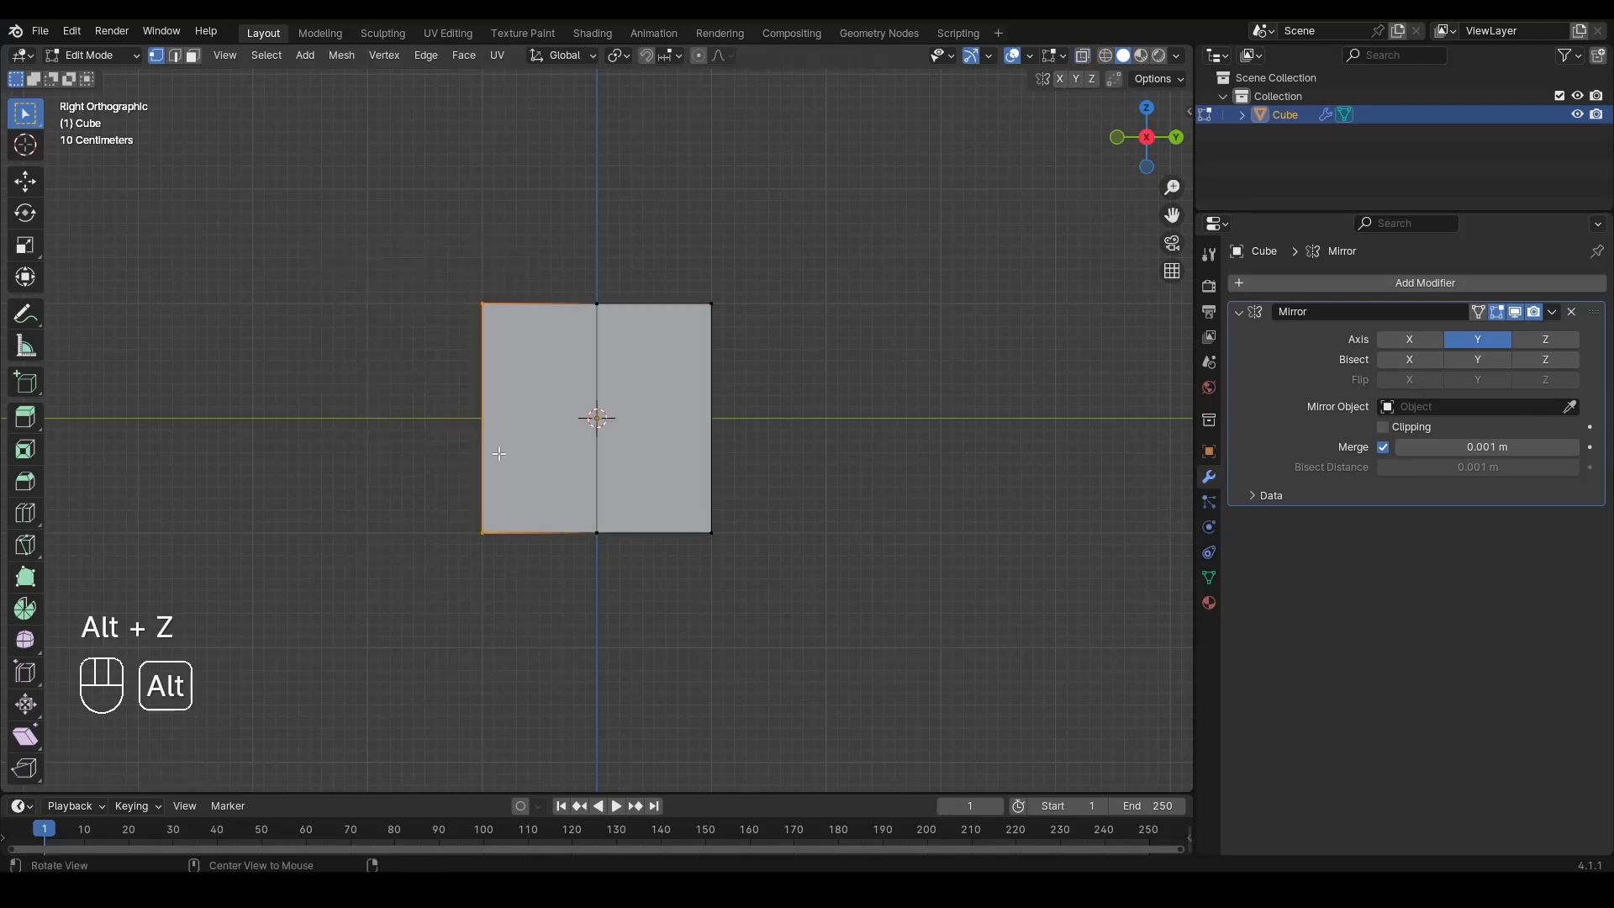
middle_drag(527, 613, 541, 428)
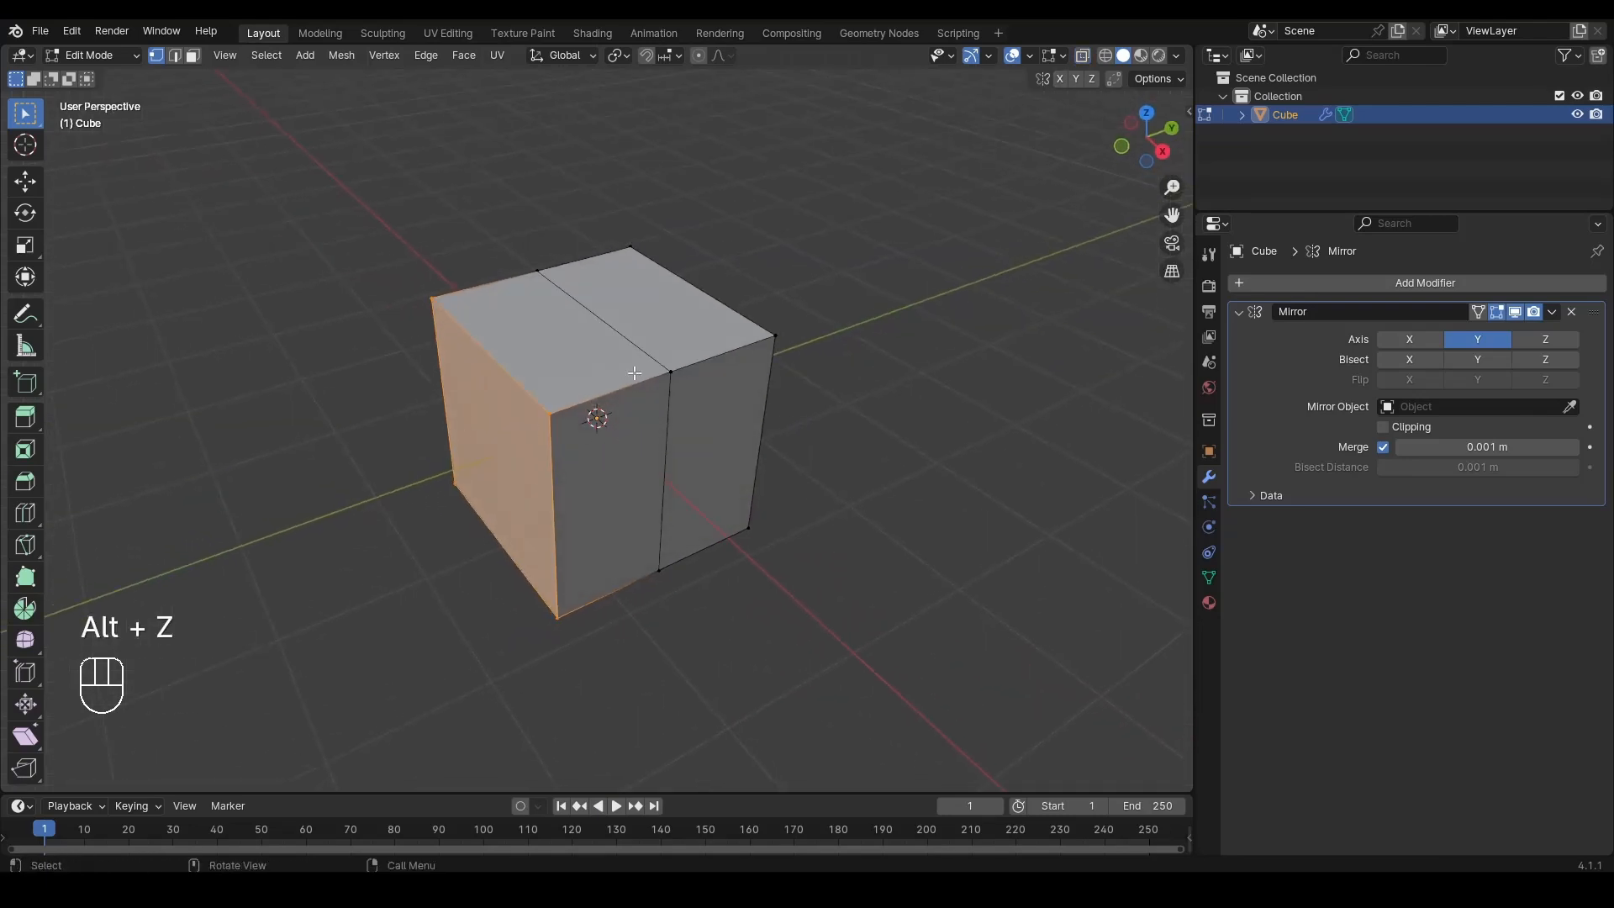
key(x)
click(605, 361)
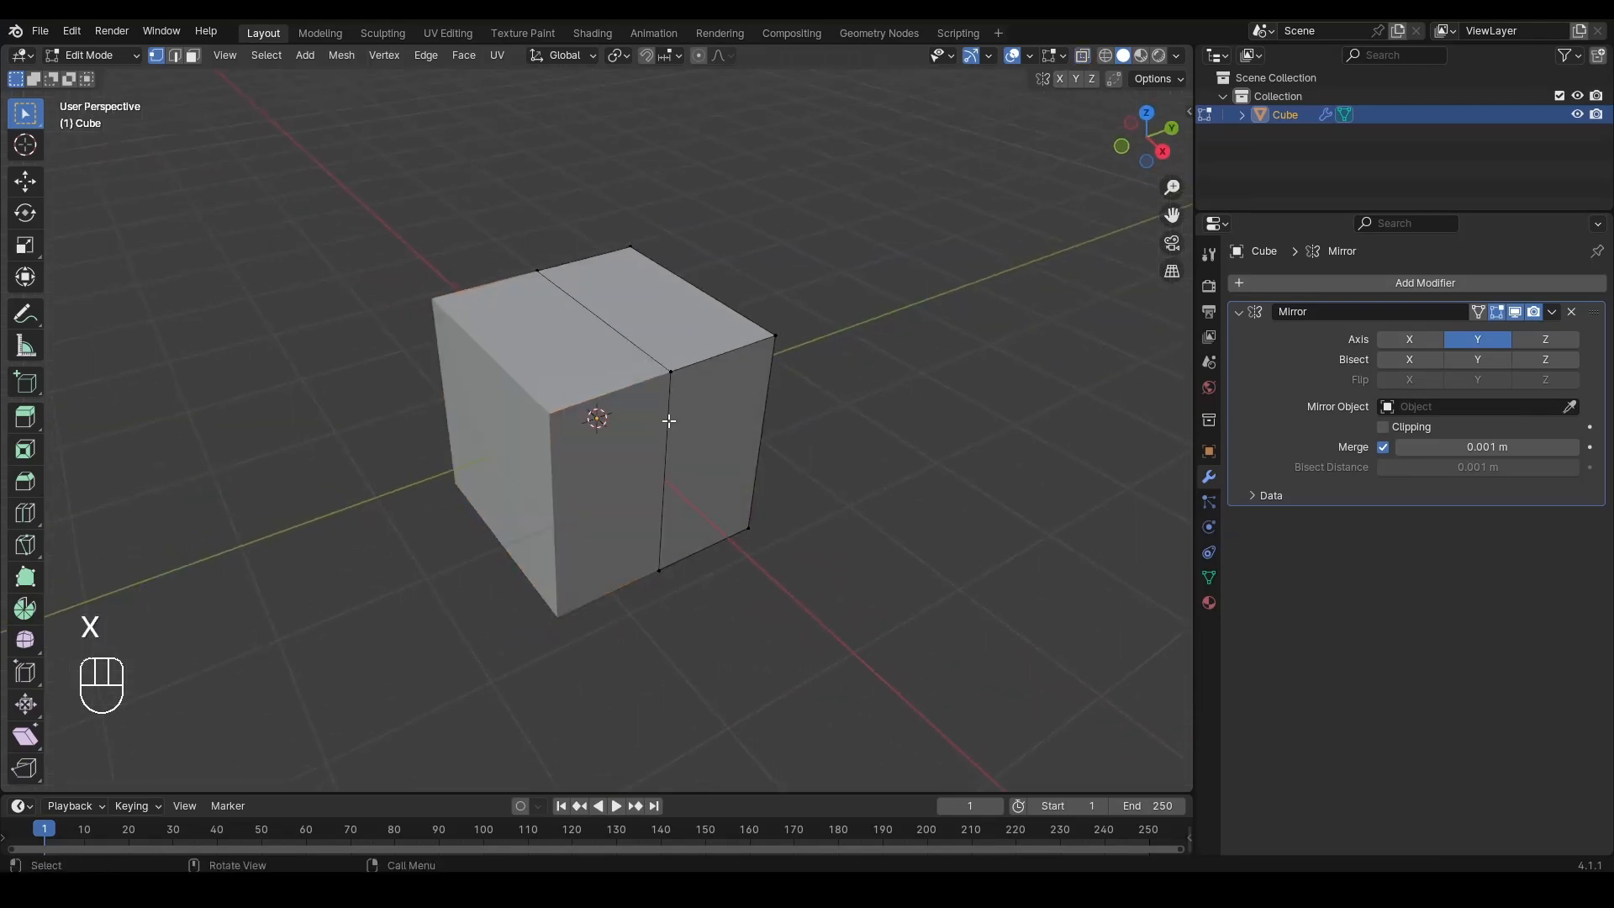
key(Tab)
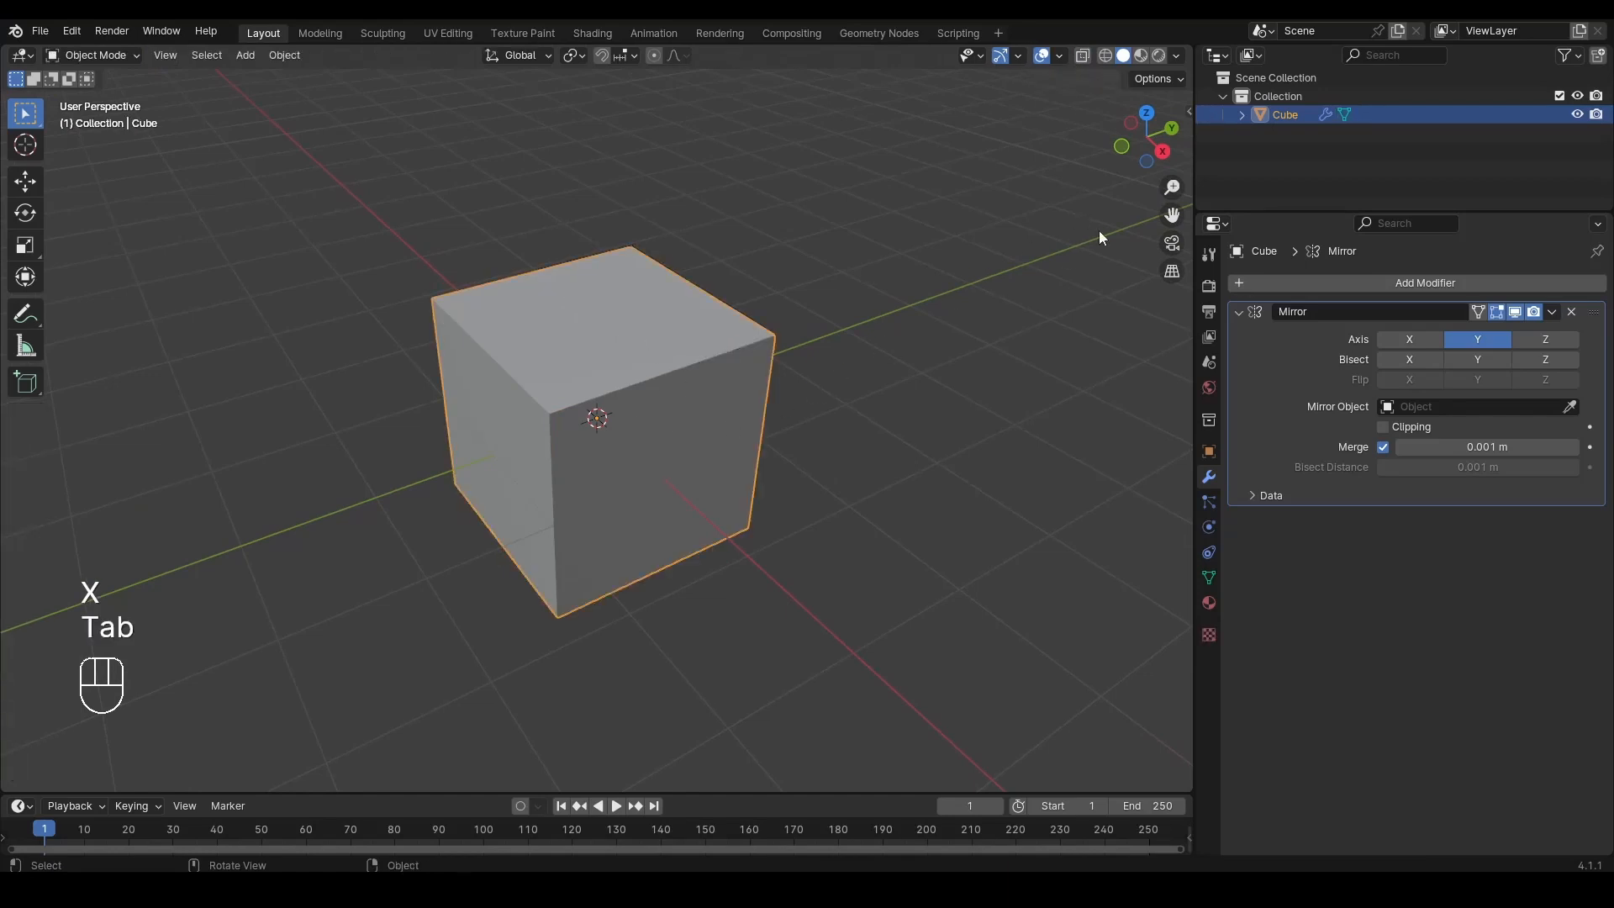
Step: Examine which faces of the mirrored cube are selectable on each side of the centre line in Edit Mode
click(1163, 151)
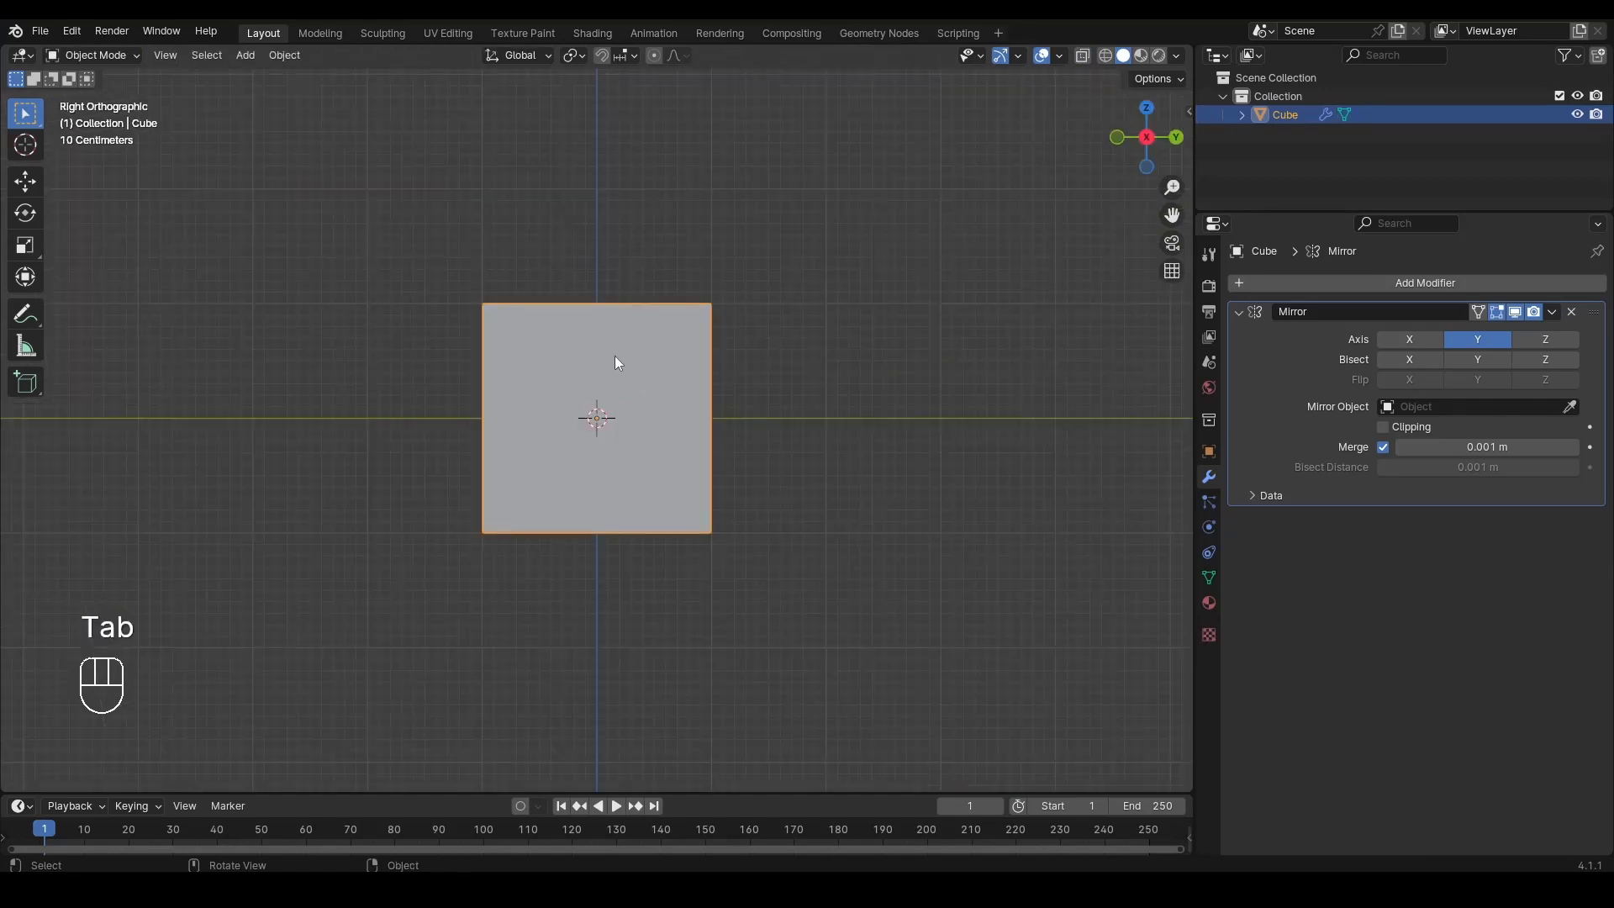
key(Tab)
scroll(616, 357, up, 2)
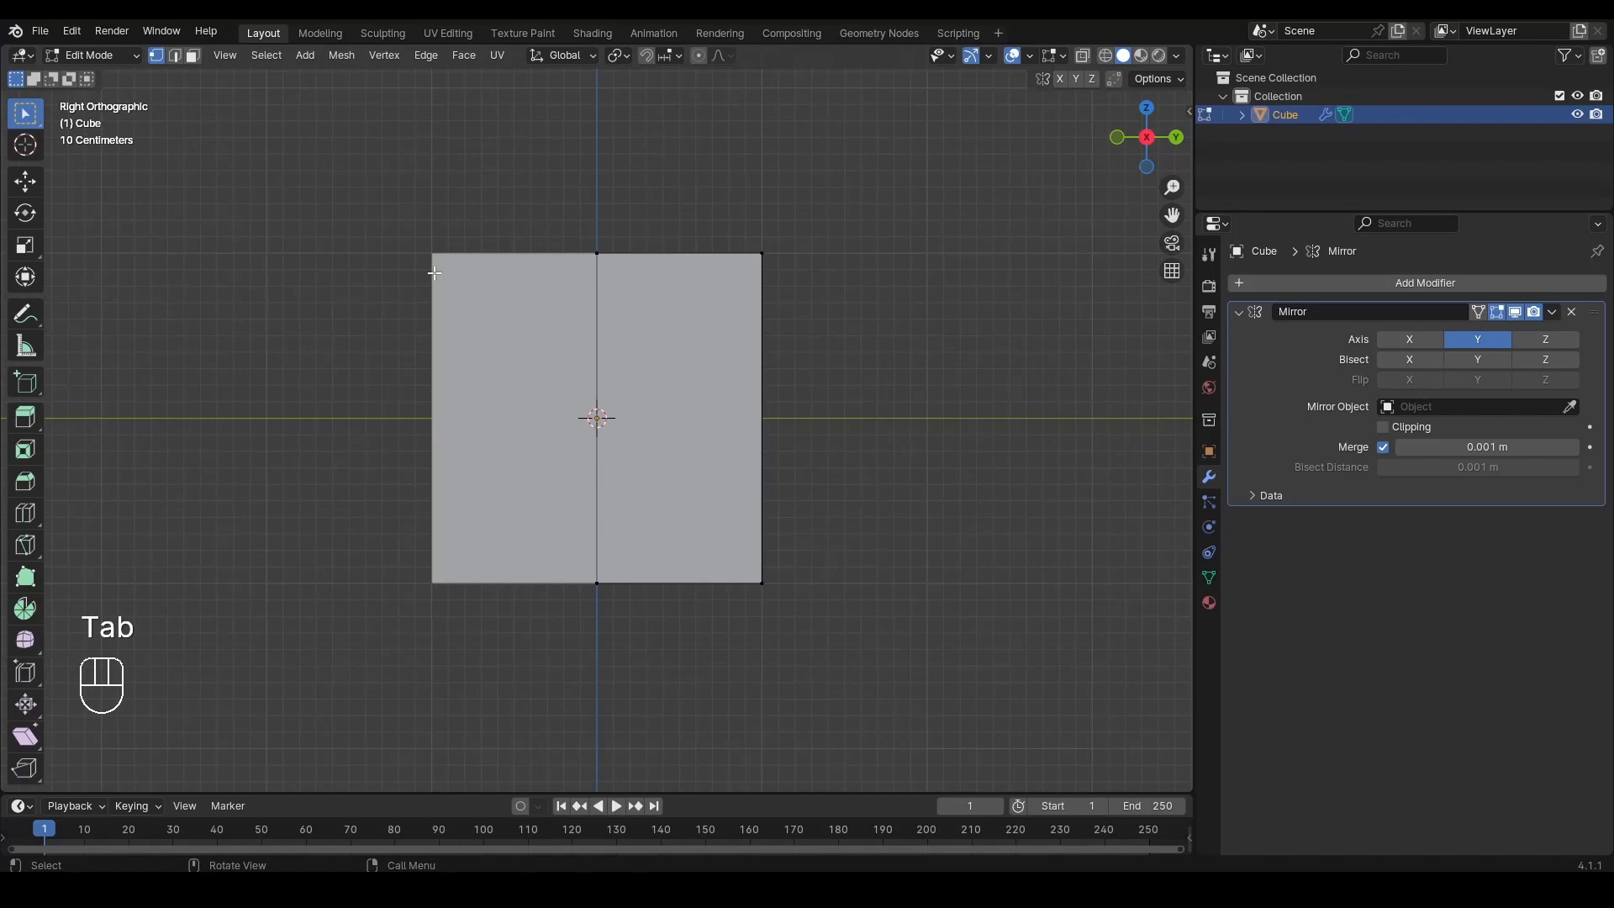
scroll(555, 351, down, 1)
alt+drag(558, 350, 579, 418)
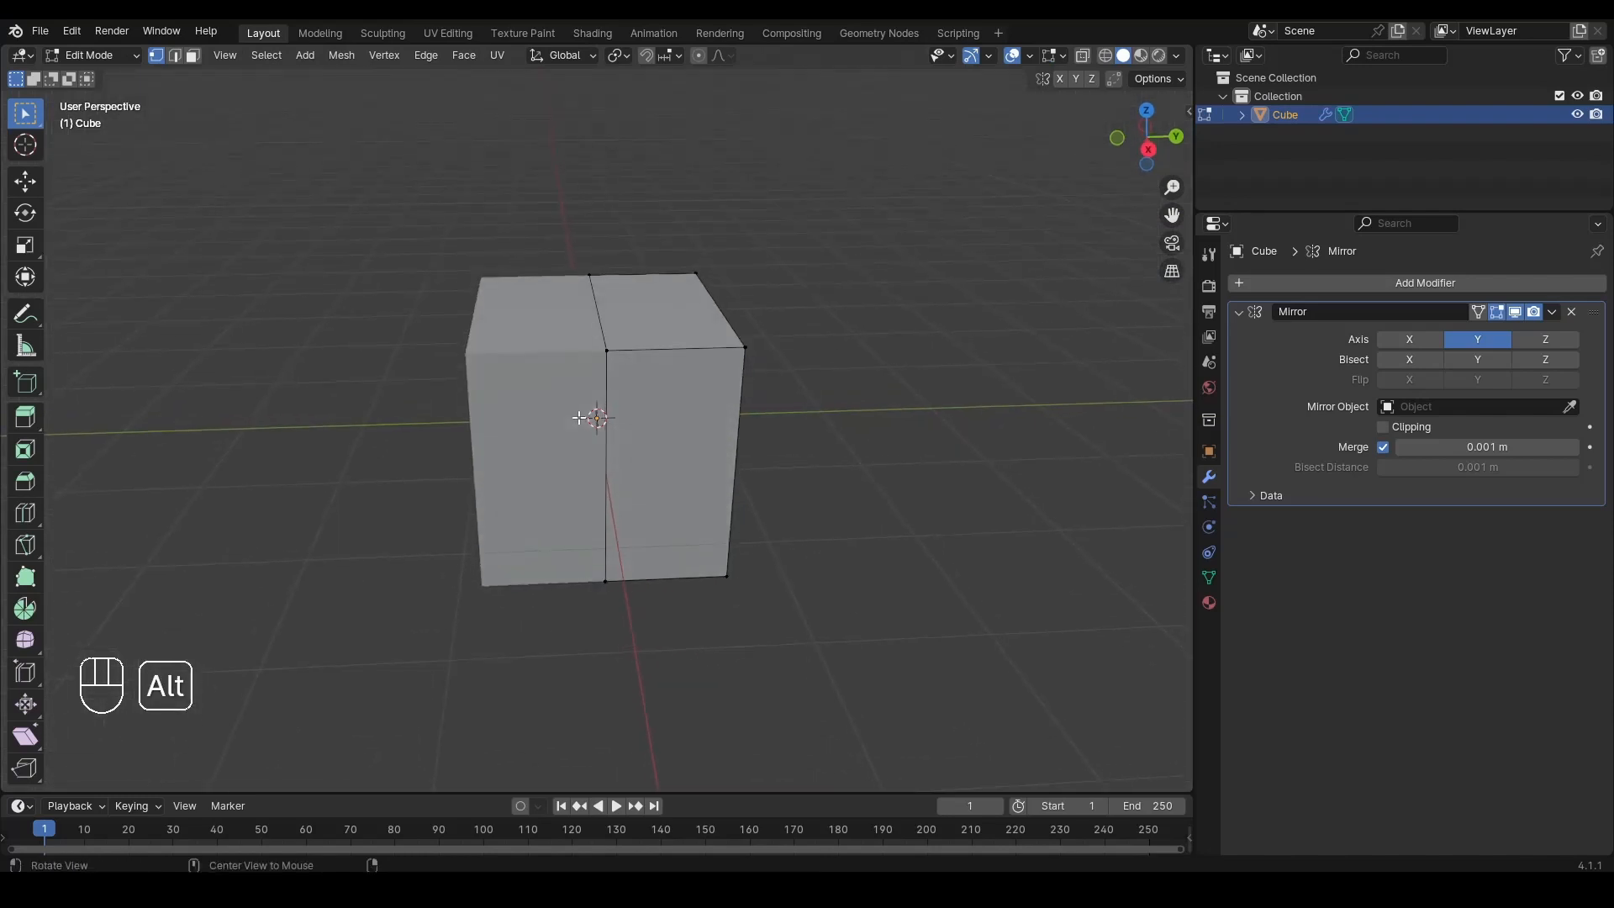
click(540, 372)
click(192, 55)
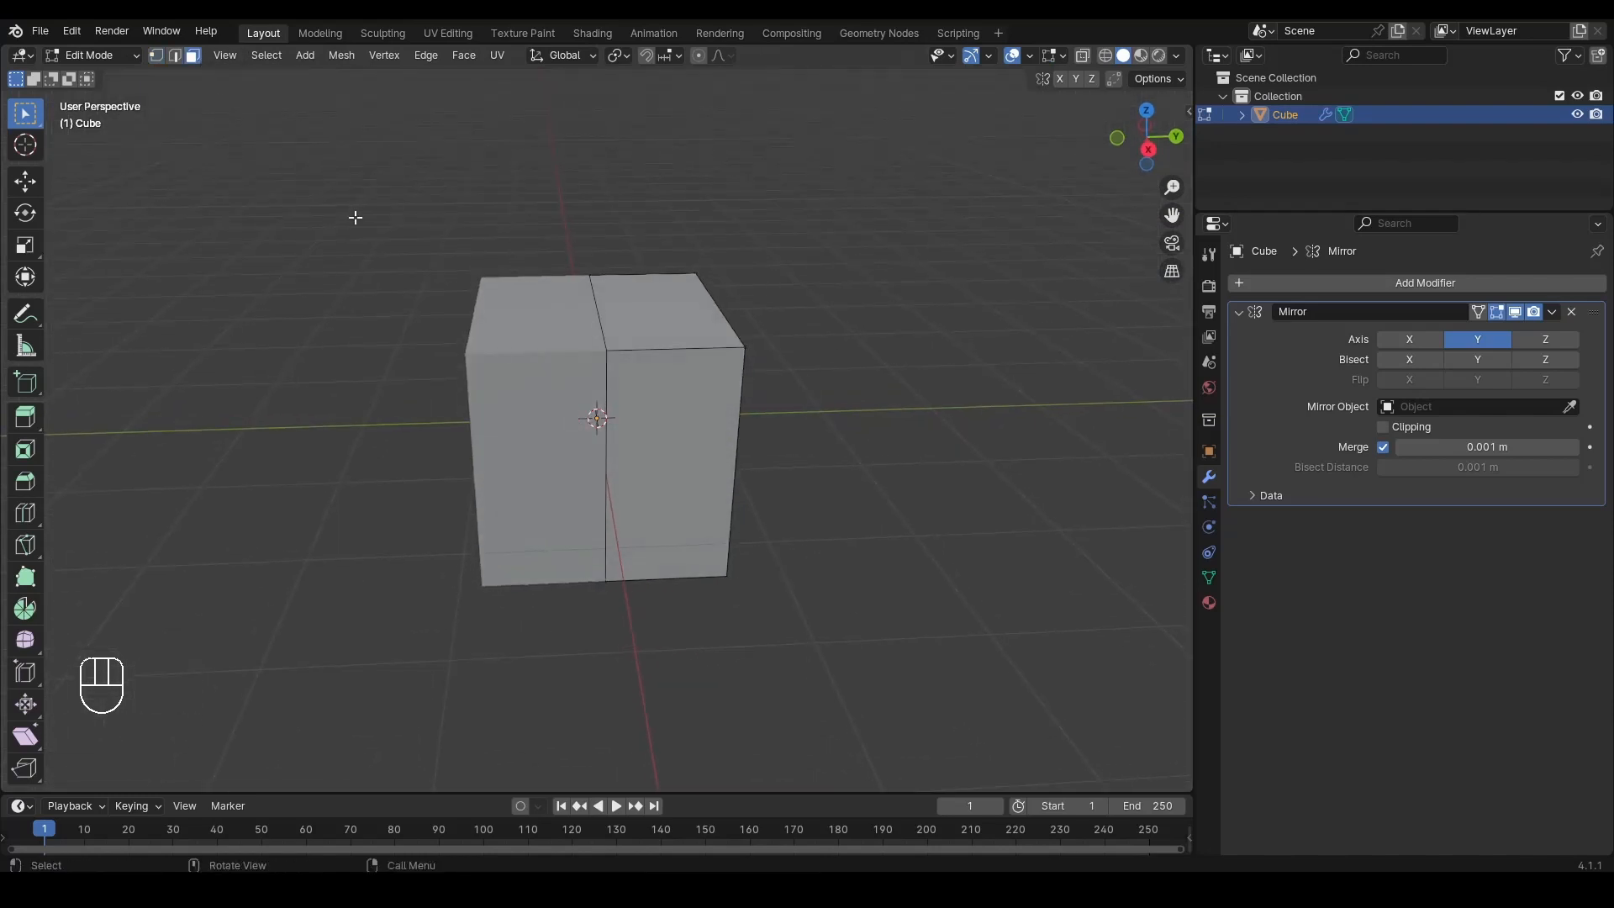
click(556, 436)
click(678, 399)
click(666, 303)
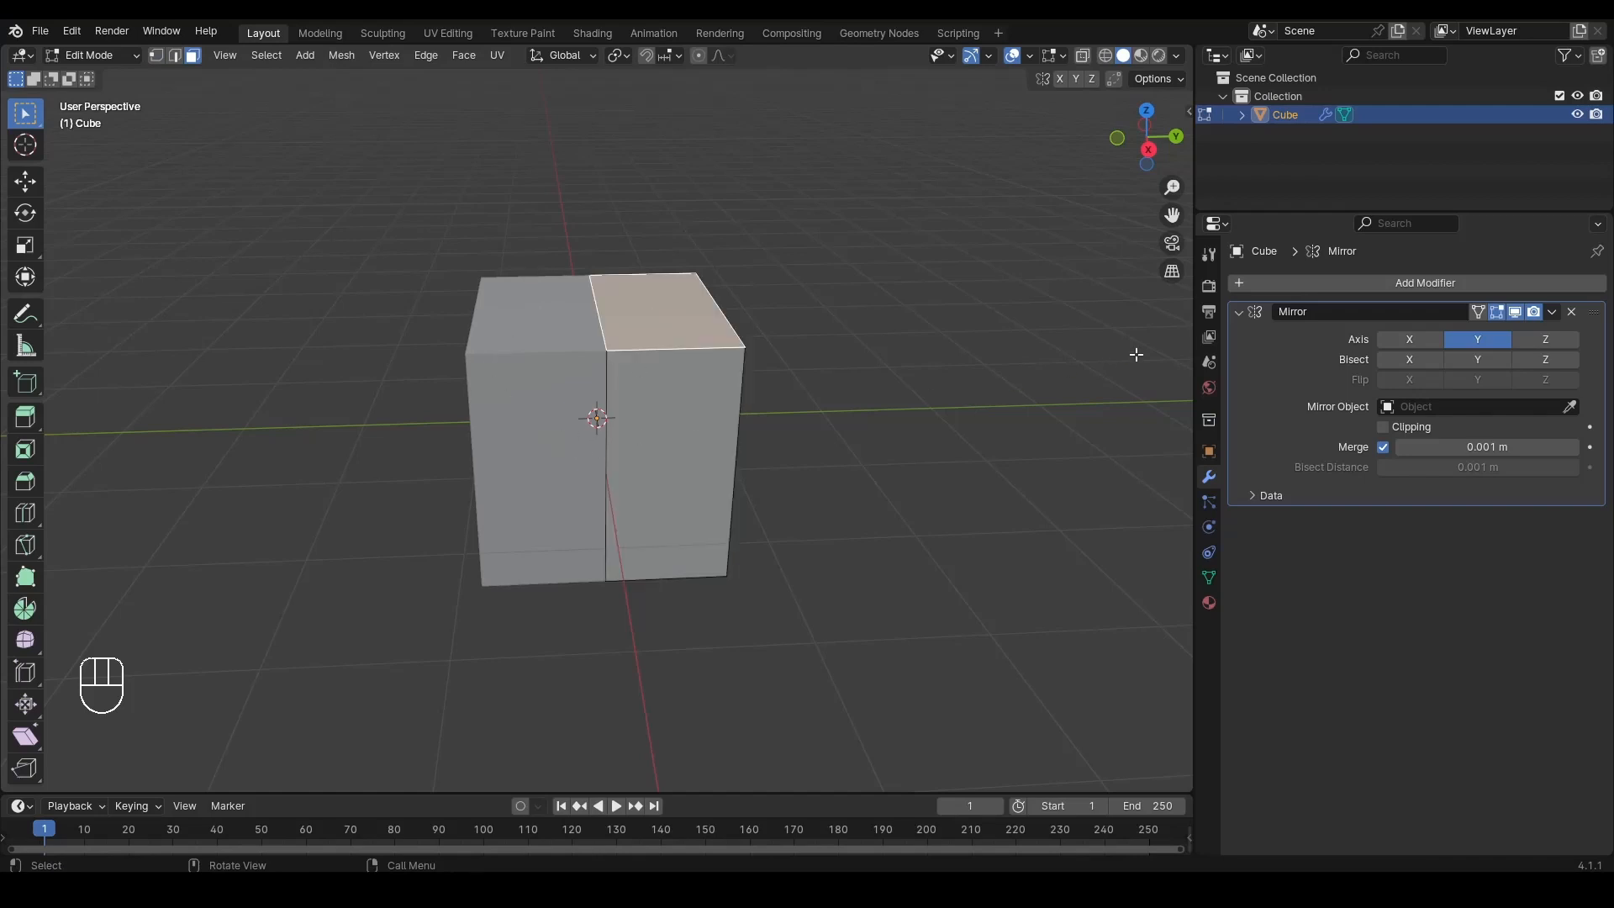
click(677, 410)
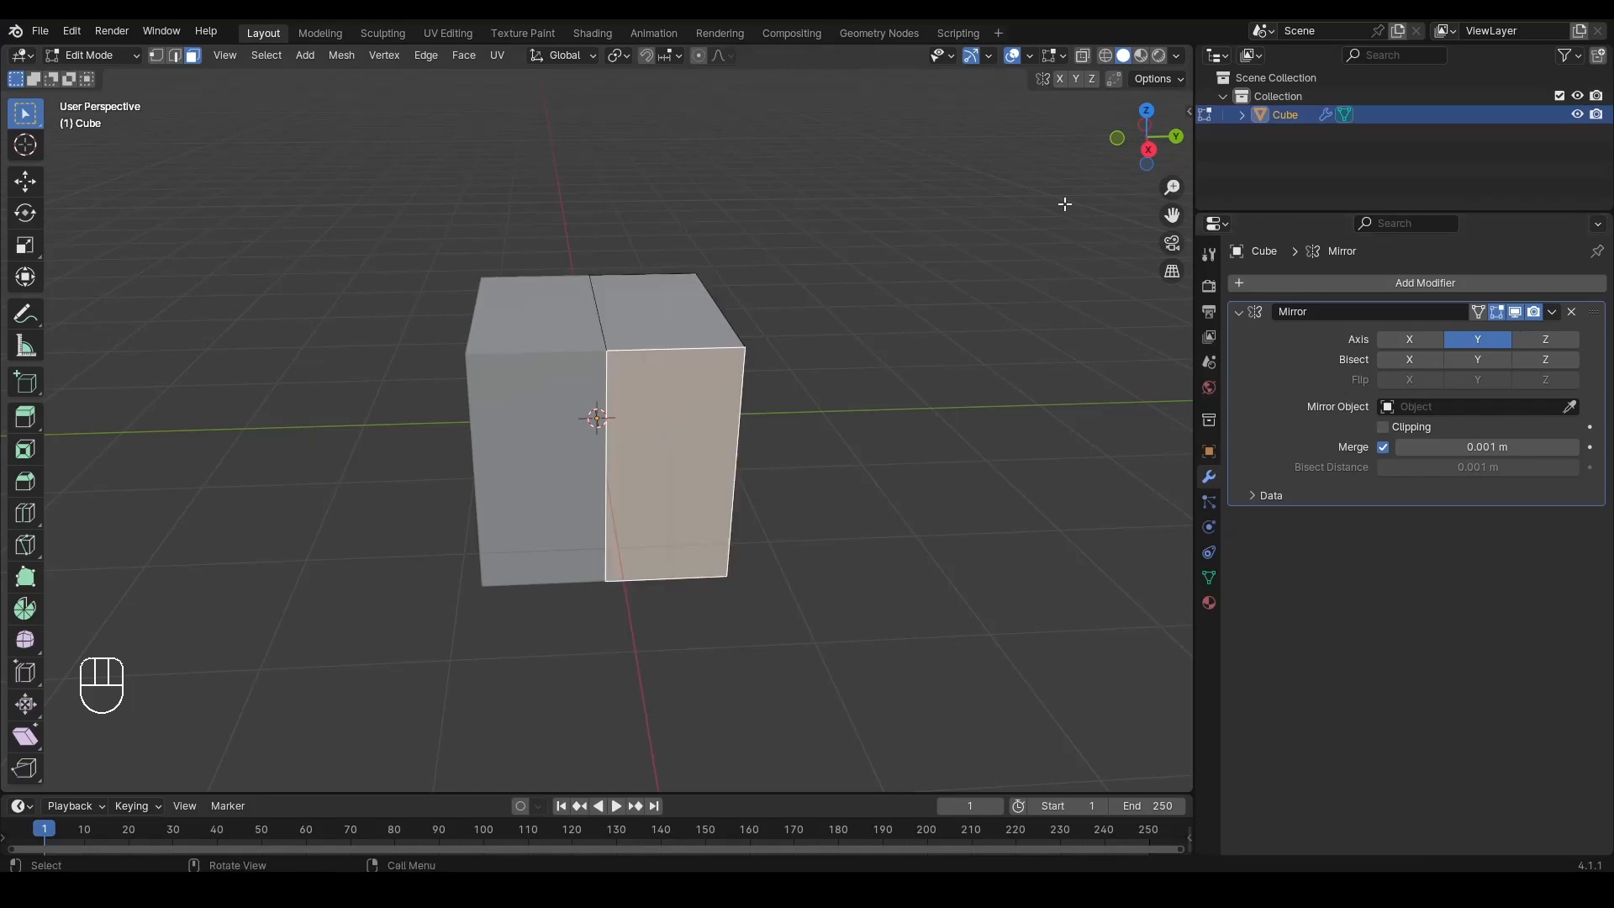
Step: Move the upper outer edge of the positive-Y half about 1 m outward in Y and 1 m up in Z
click(1149, 150)
scroll(753, 328, up, 2)
alt+shift+middle_drag(761, 325, 718, 290)
key(1)
click(719, 290)
key(2)
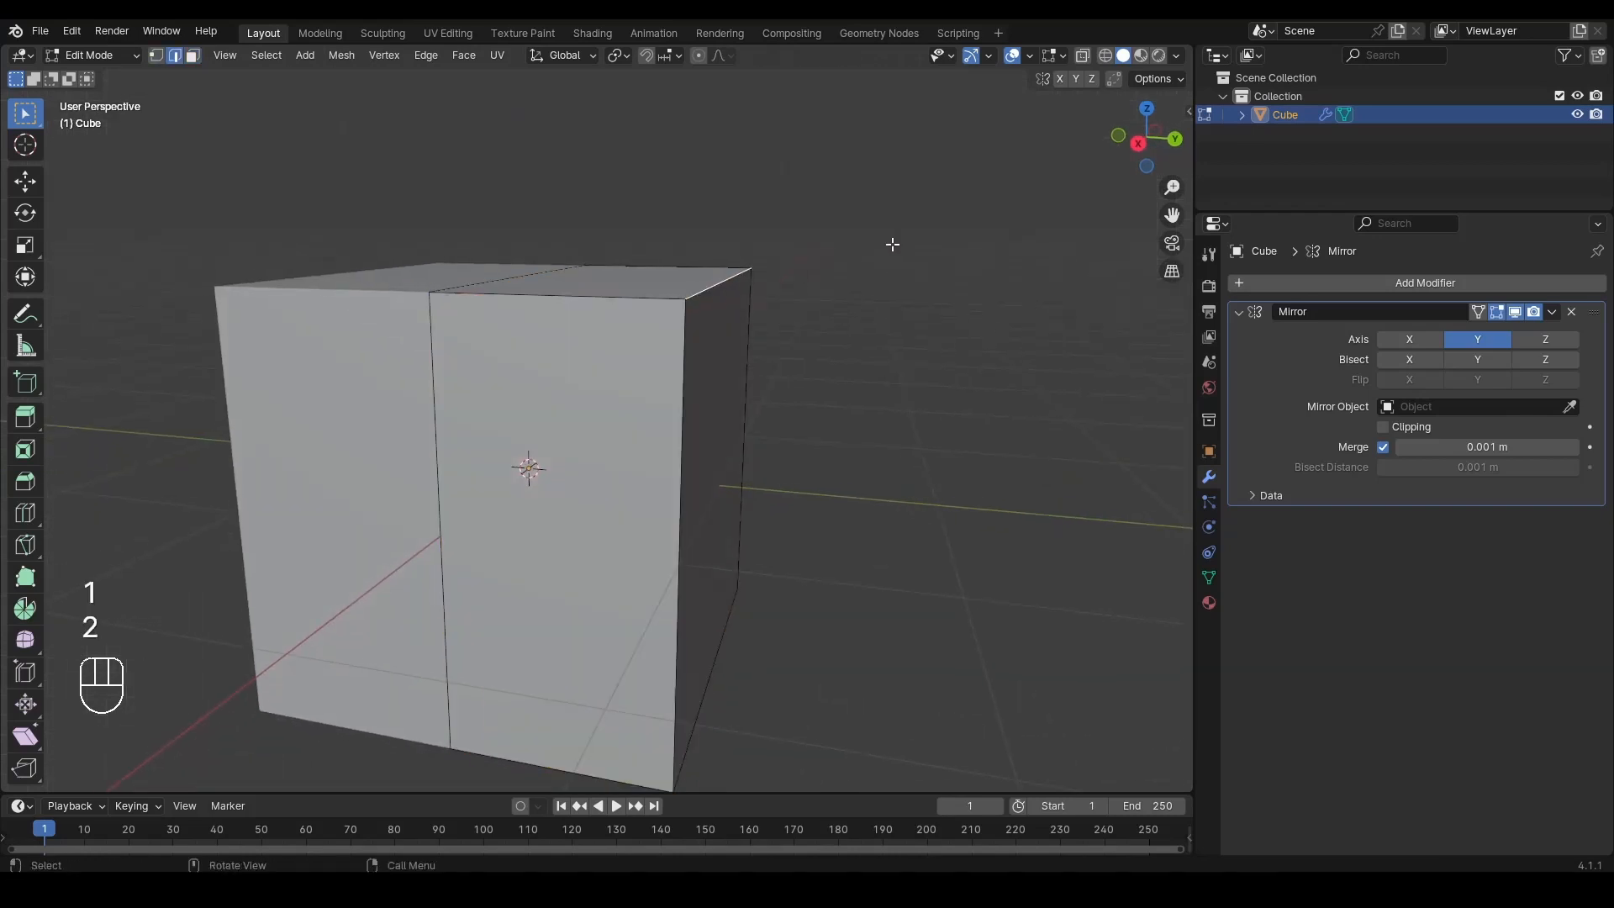
click(1139, 143)
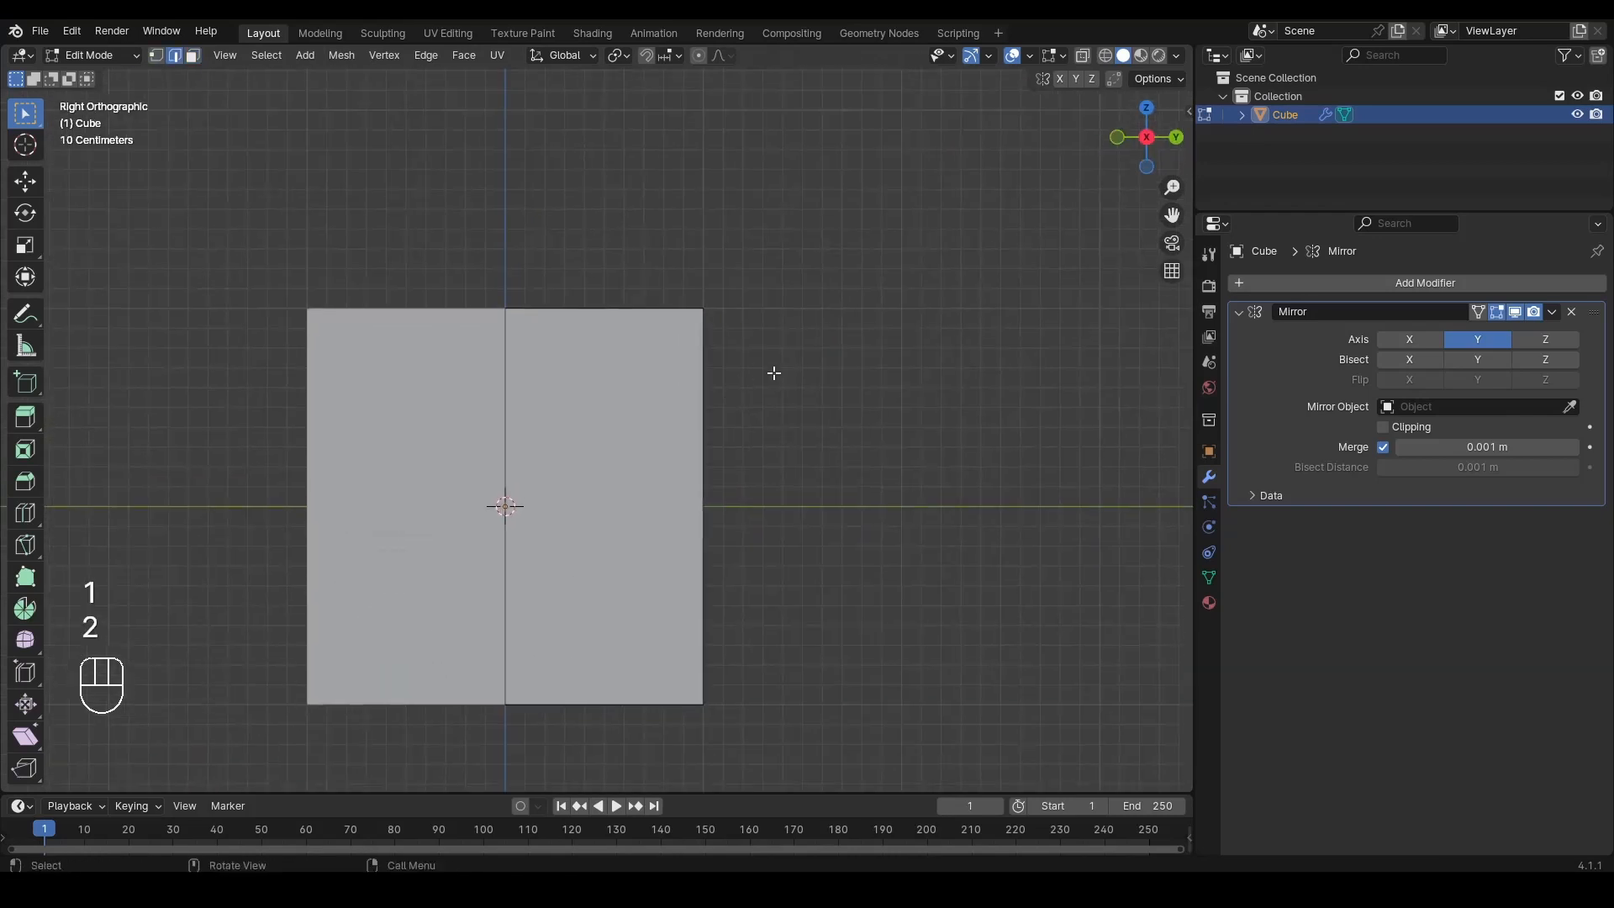
key(g)
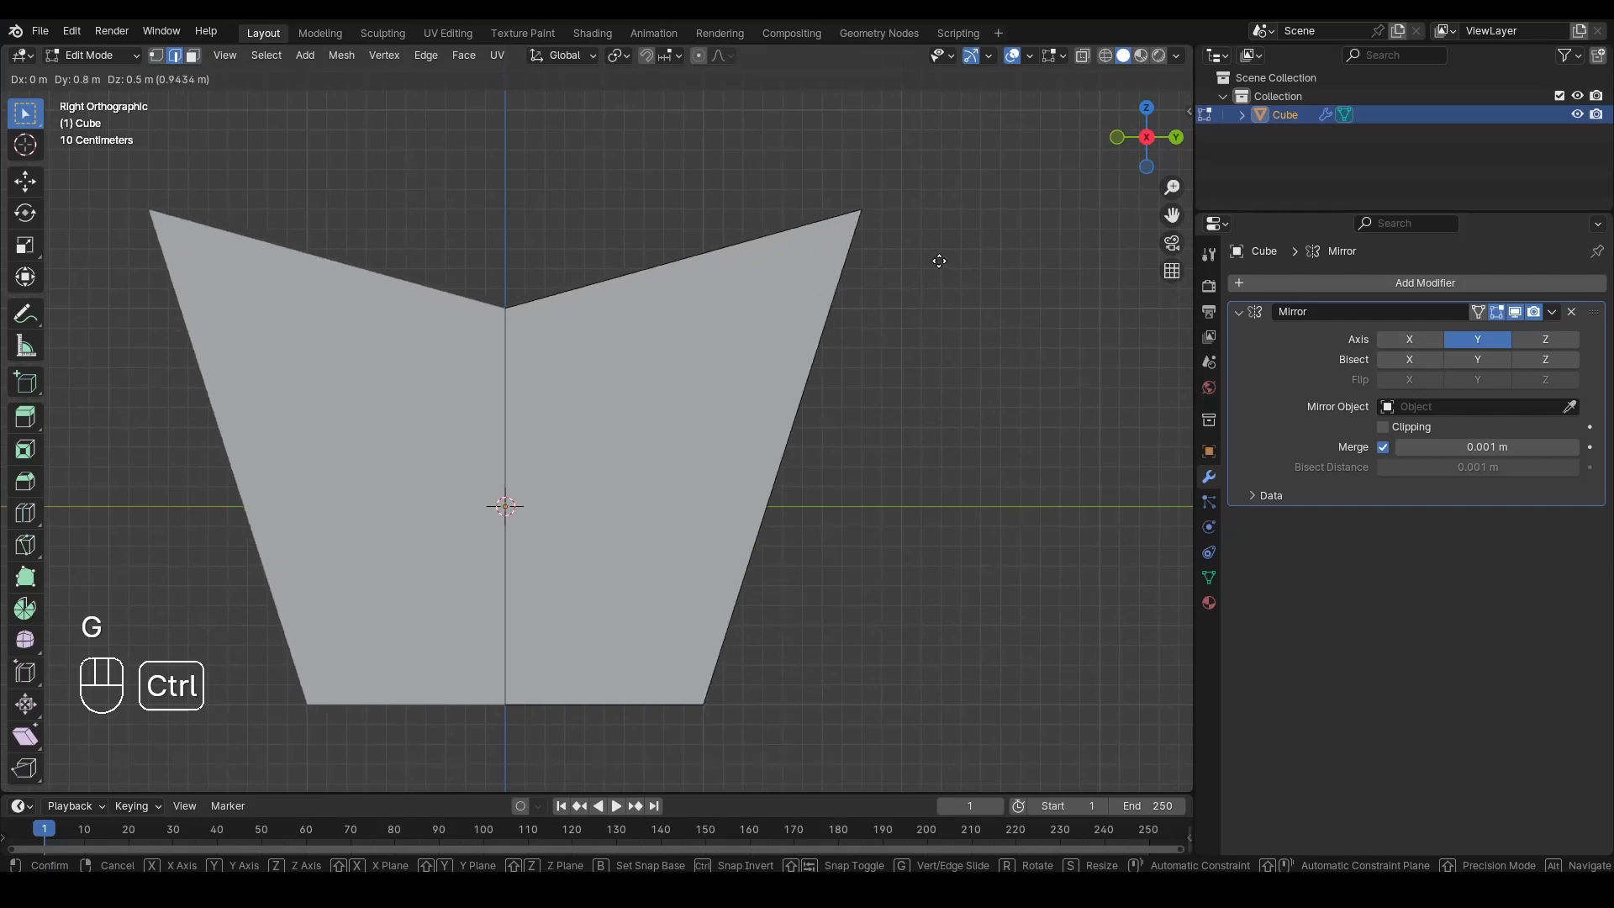
scroll(659, 335, down, 5)
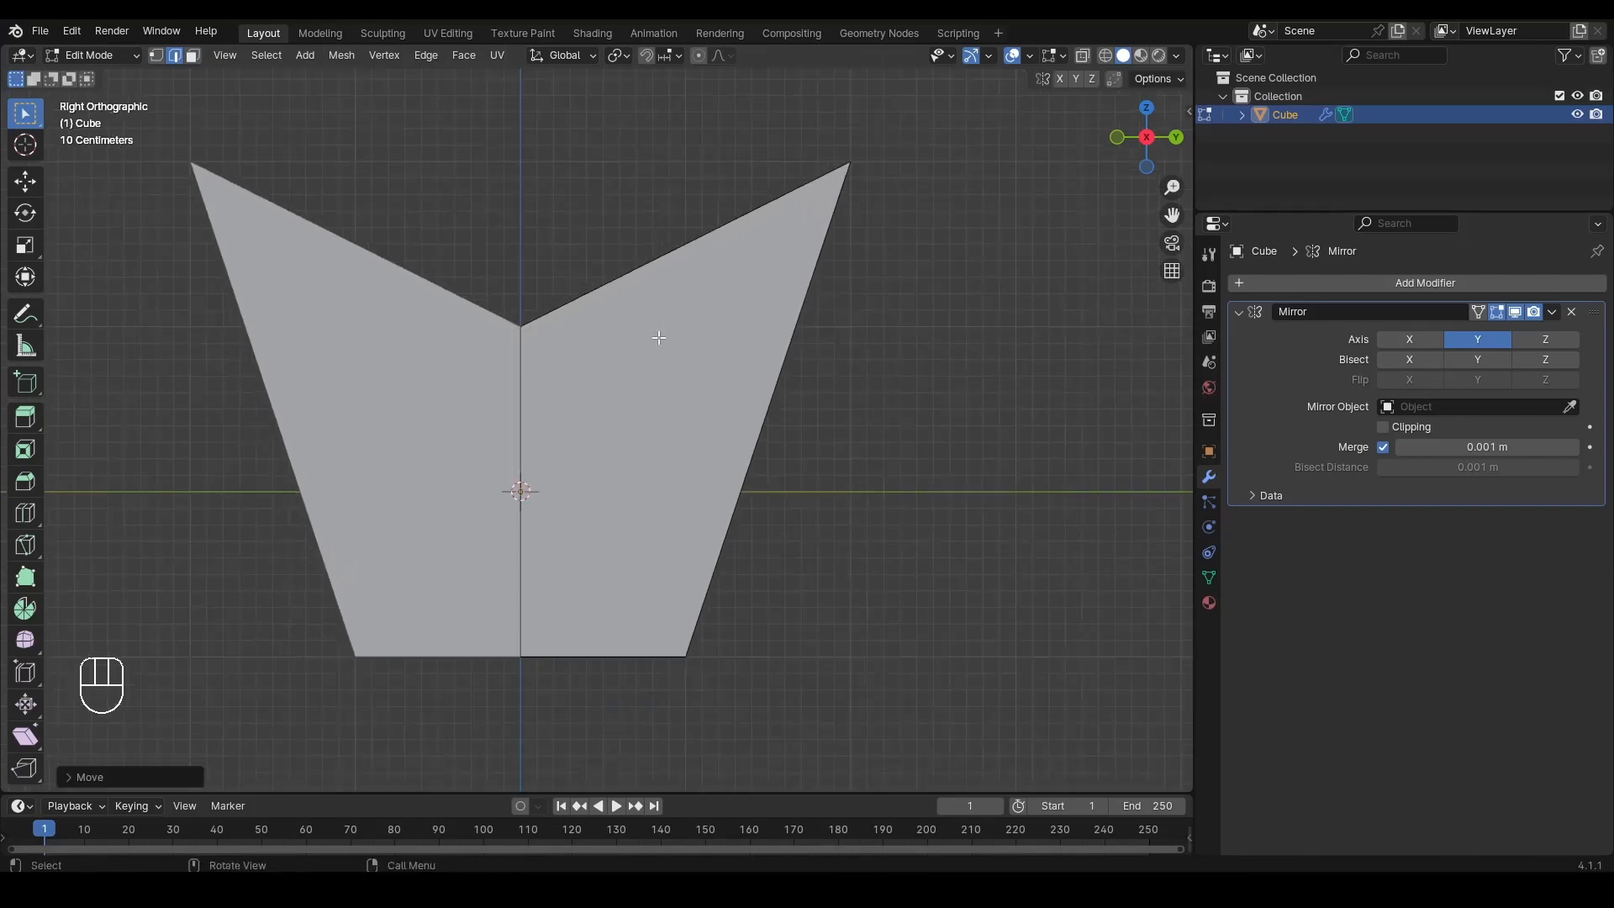
Step: Try moving the bottom face of the positive-Y half down along Z, and return it to its starting position
middle_drag(629, 462, 847, 433)
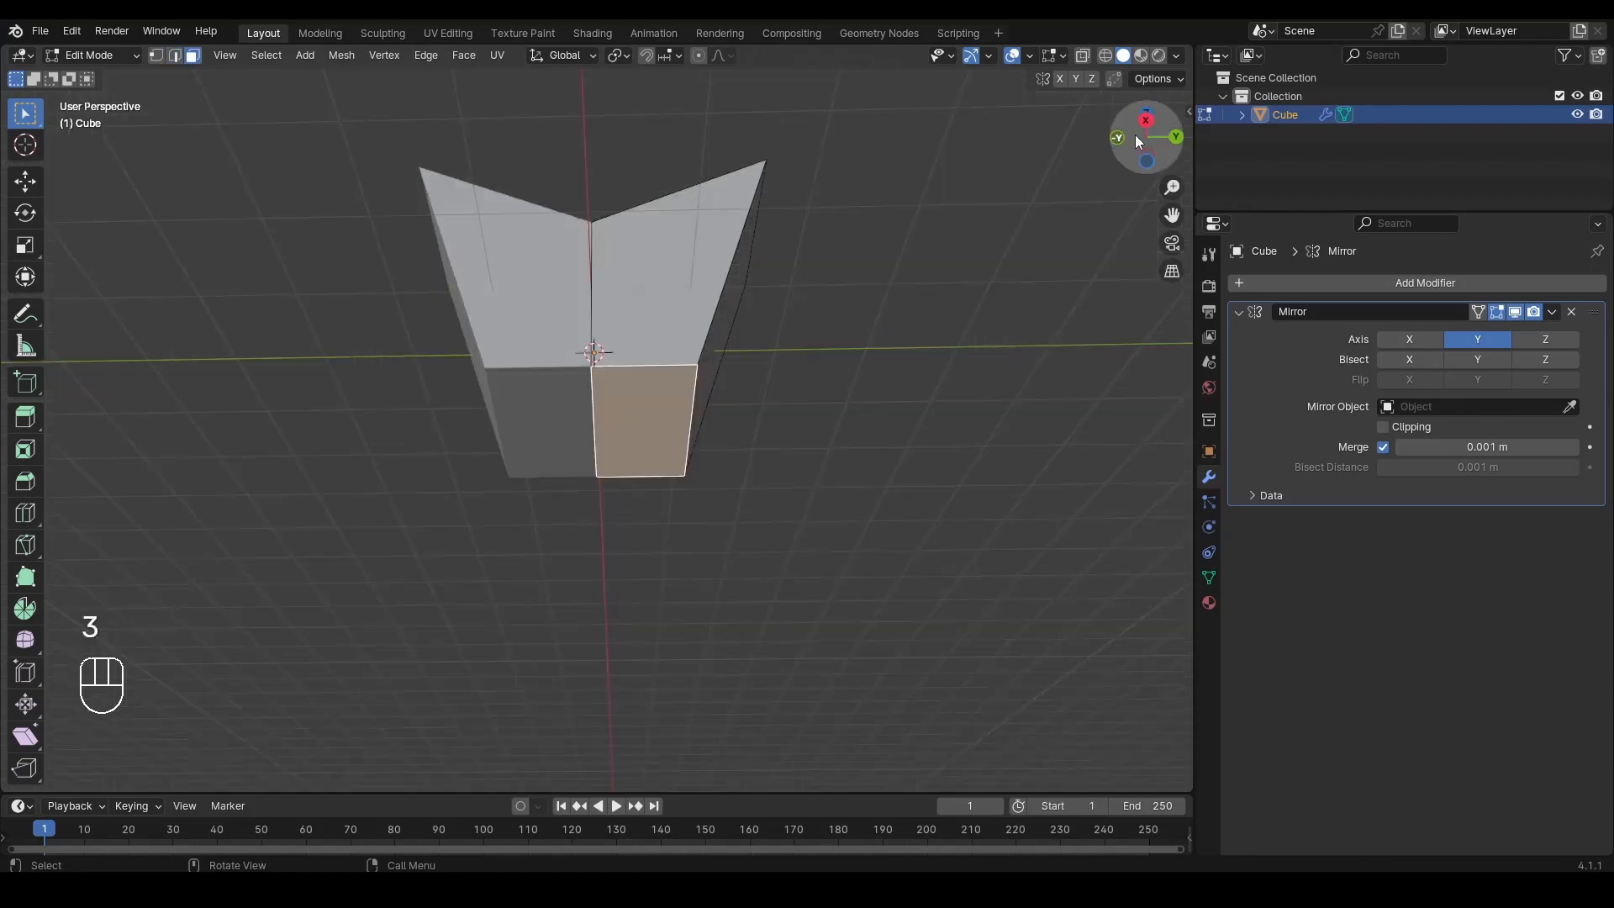
click(1146, 121)
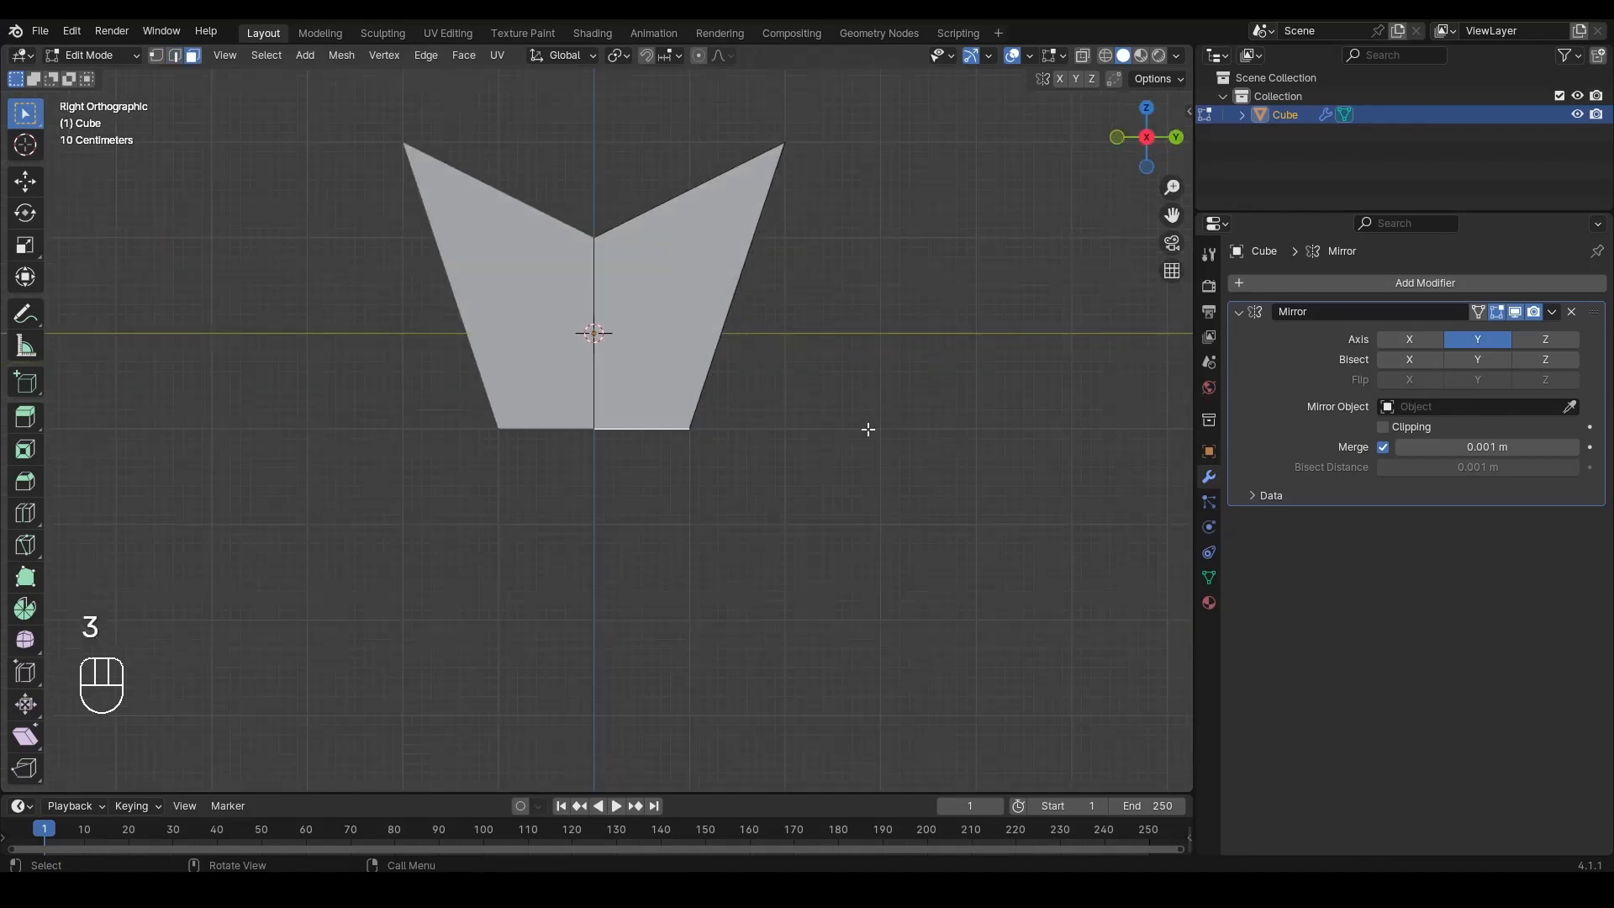
key(g)
key(z)
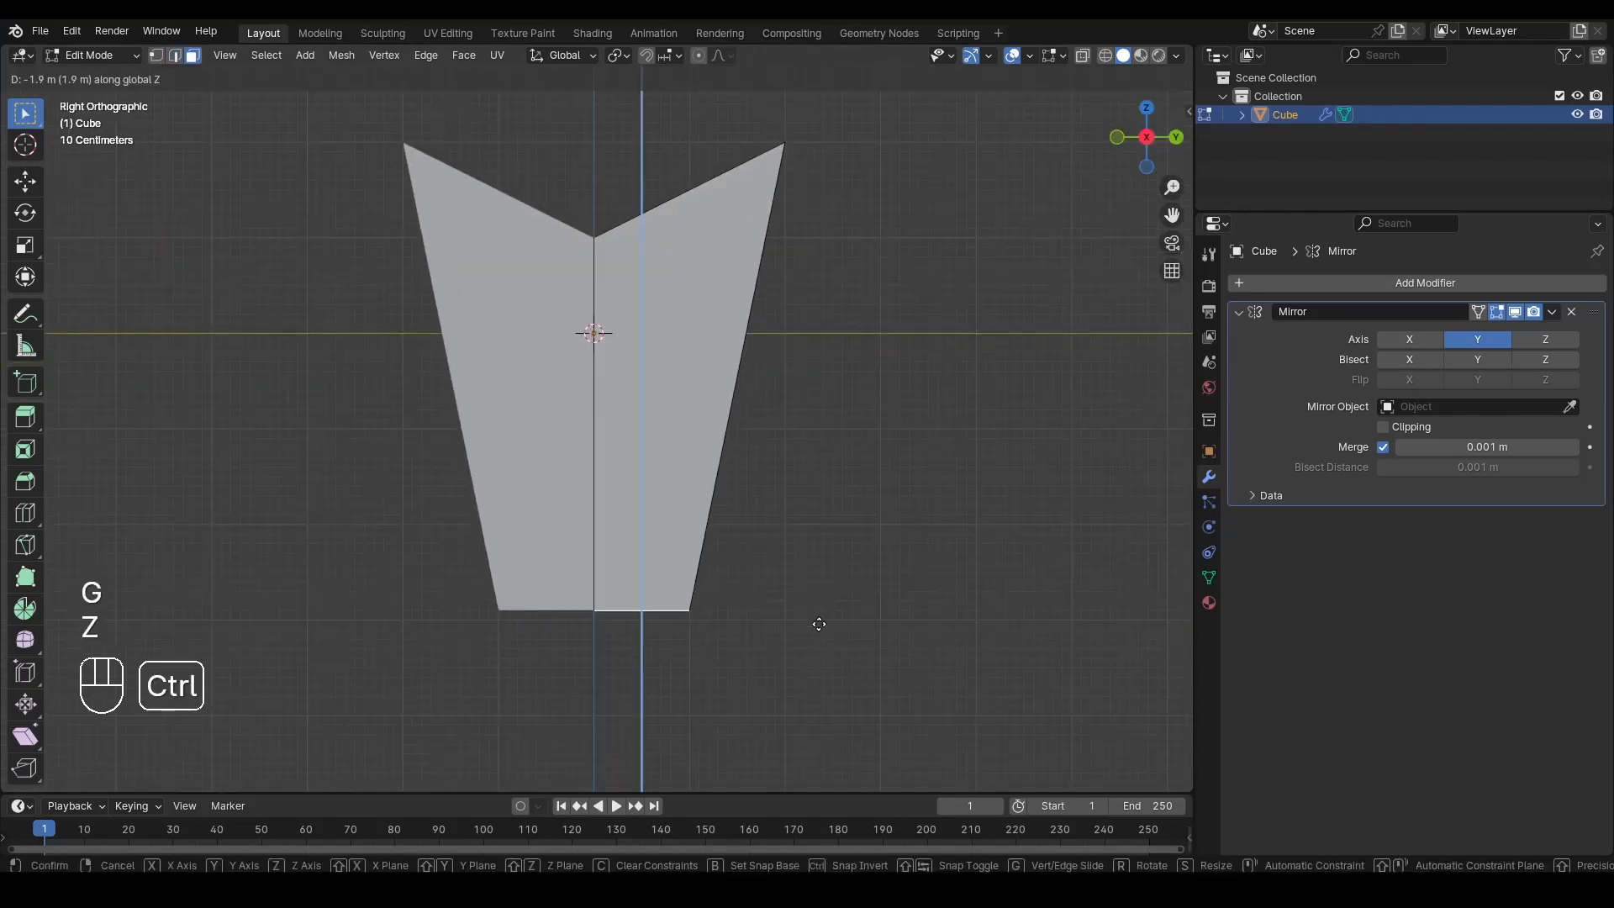
click(827, 342)
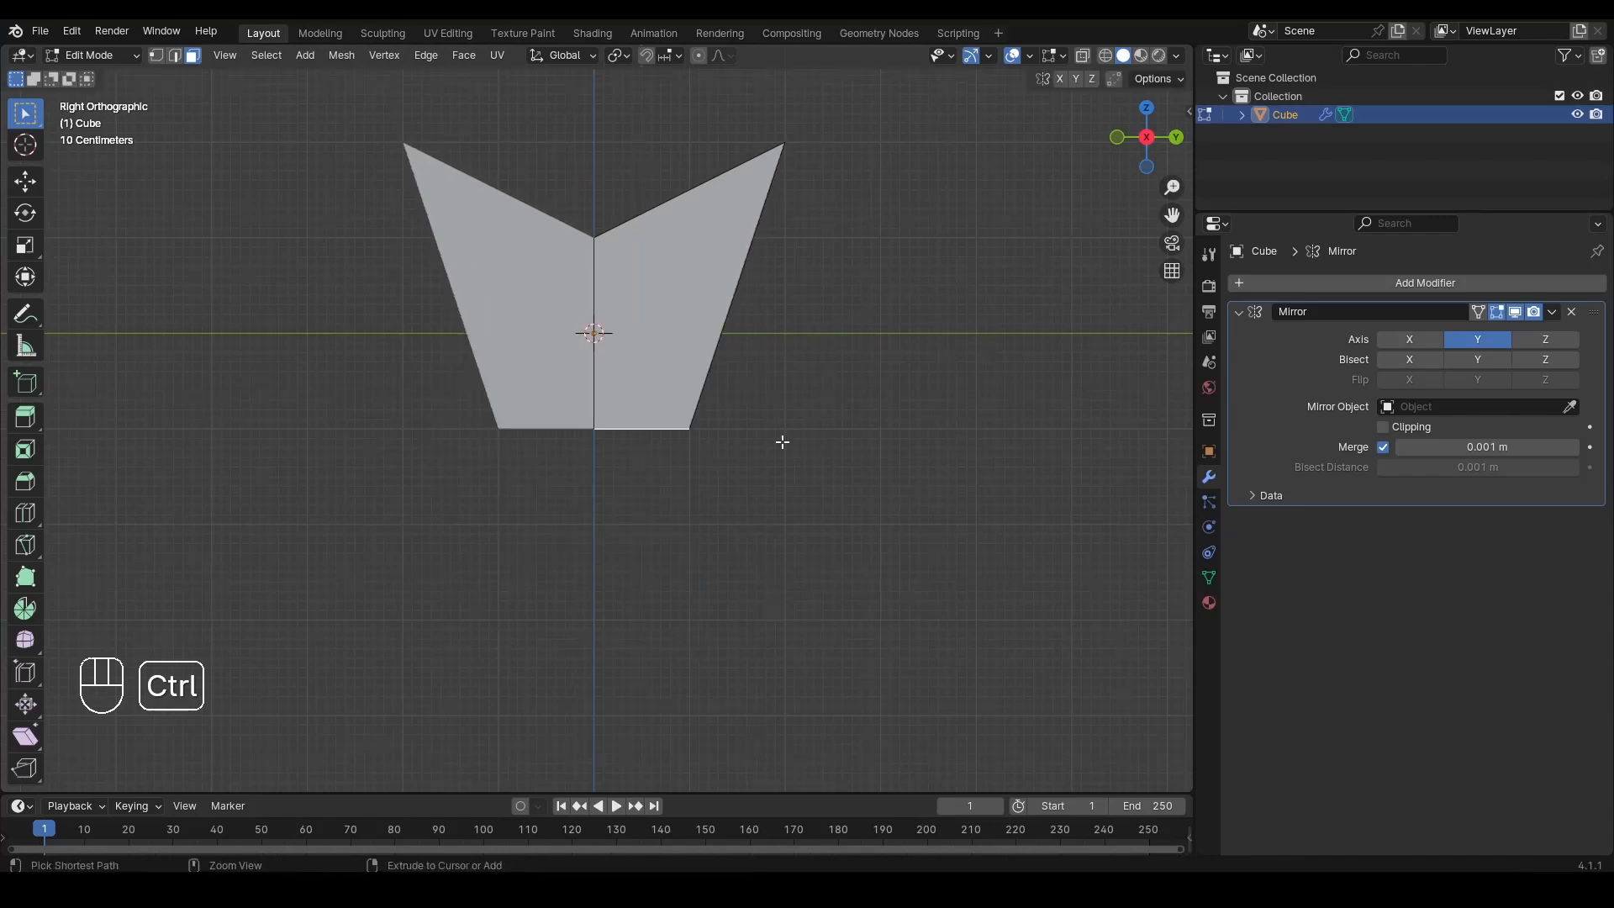
Step: Enable the X axis in the Mirror modifier in addition to Y
key(Tab)
middle_drag(734, 469, 648, 395)
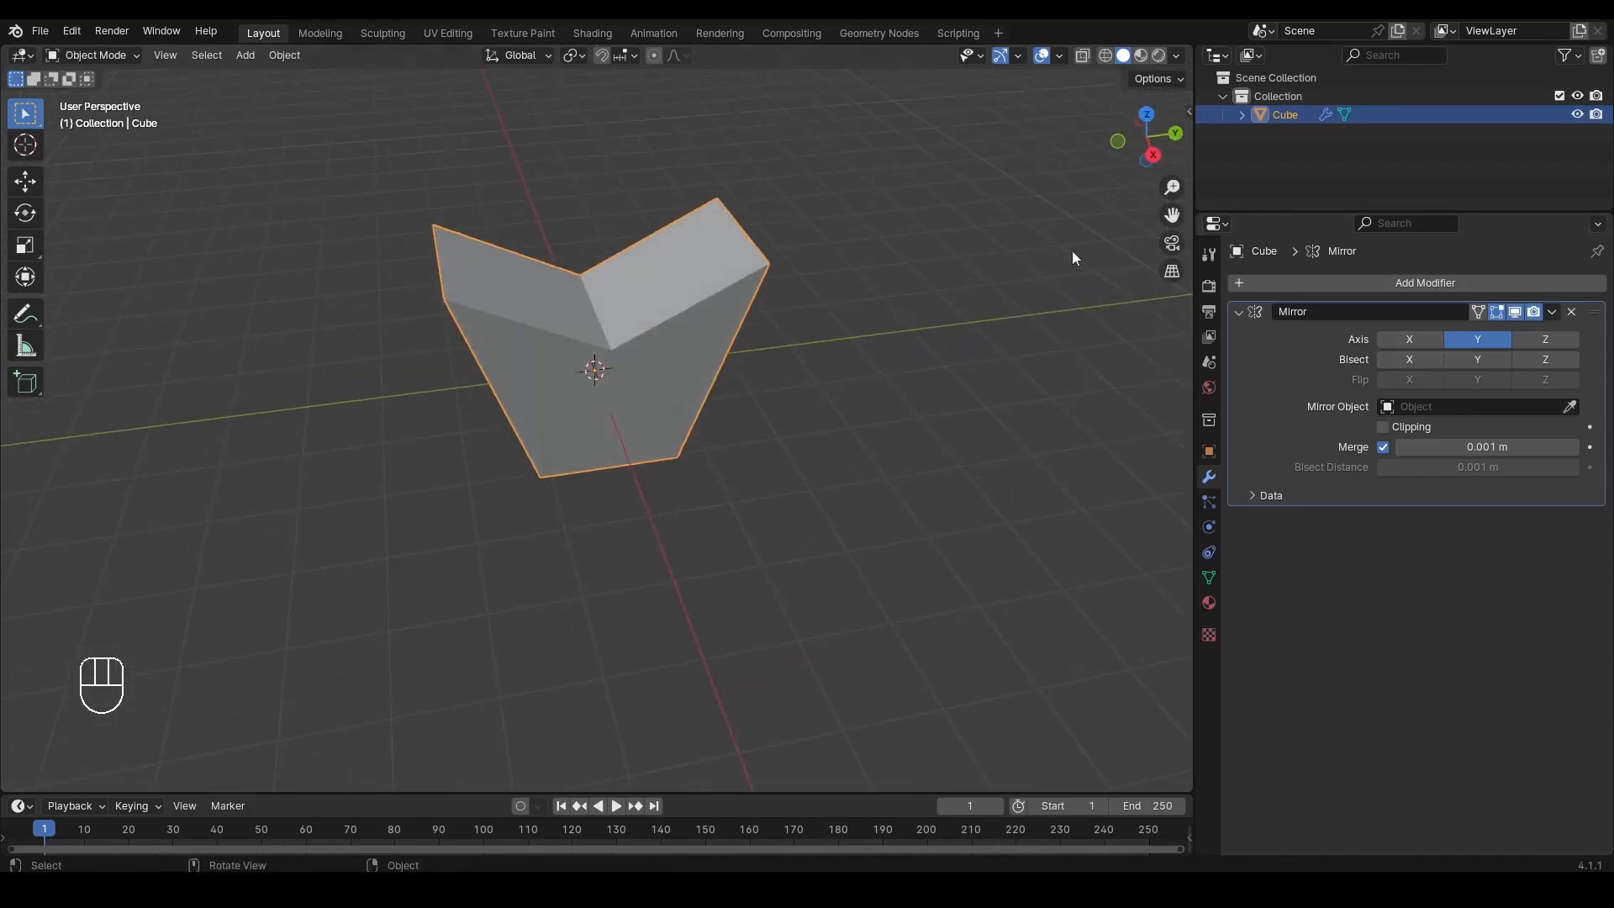
click(1153, 155)
key(Tab)
scroll(771, 375, up, 3)
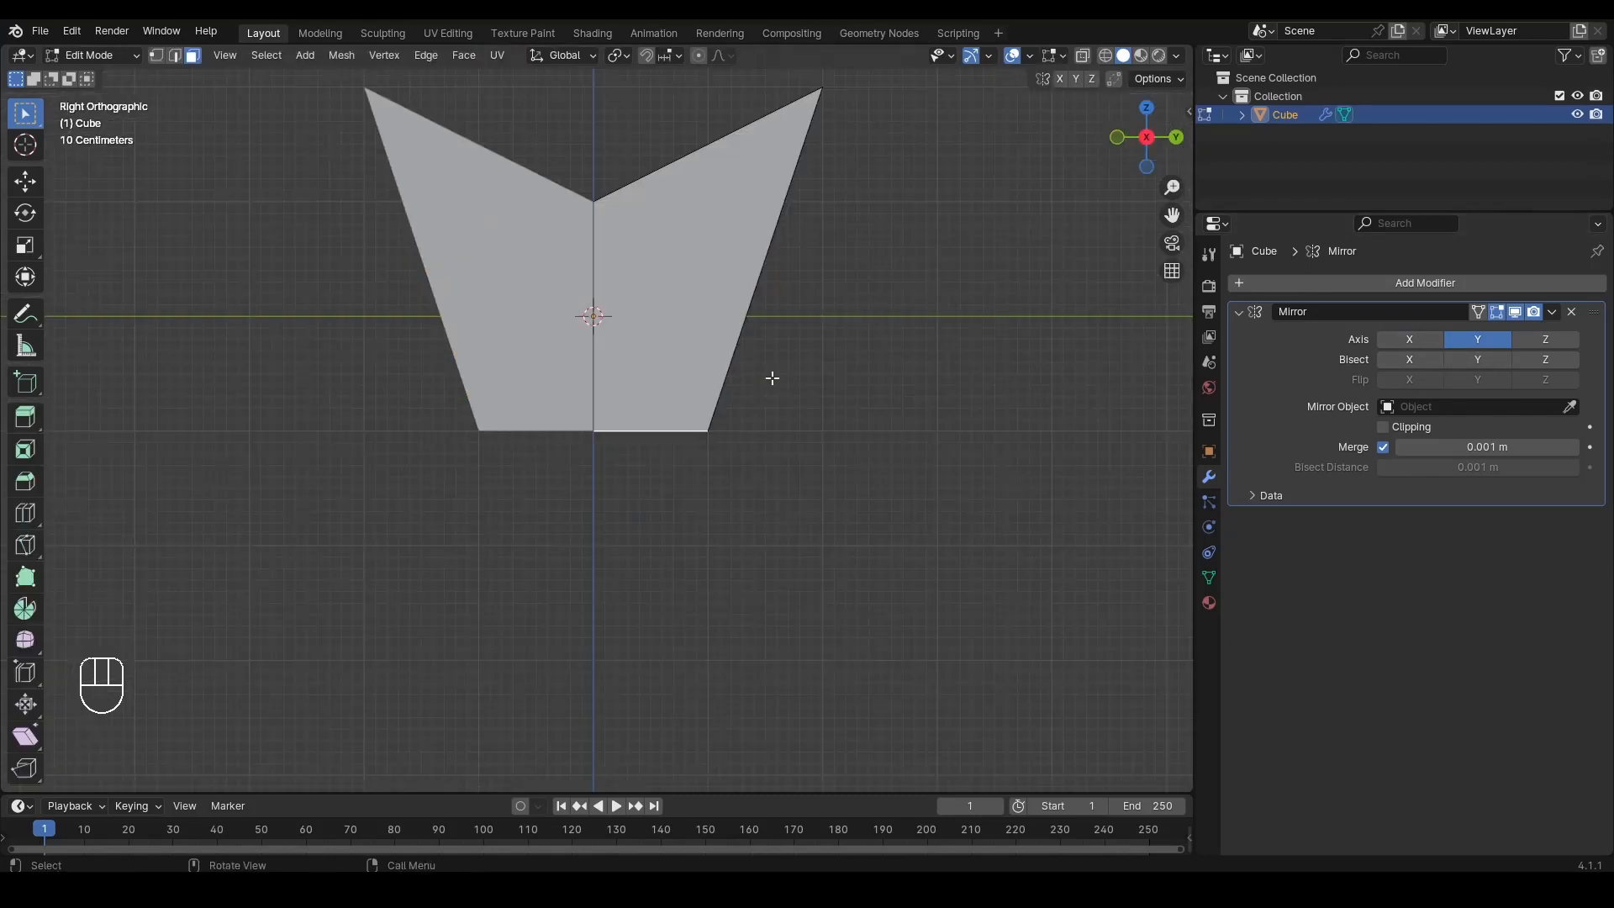
click(1424, 345)
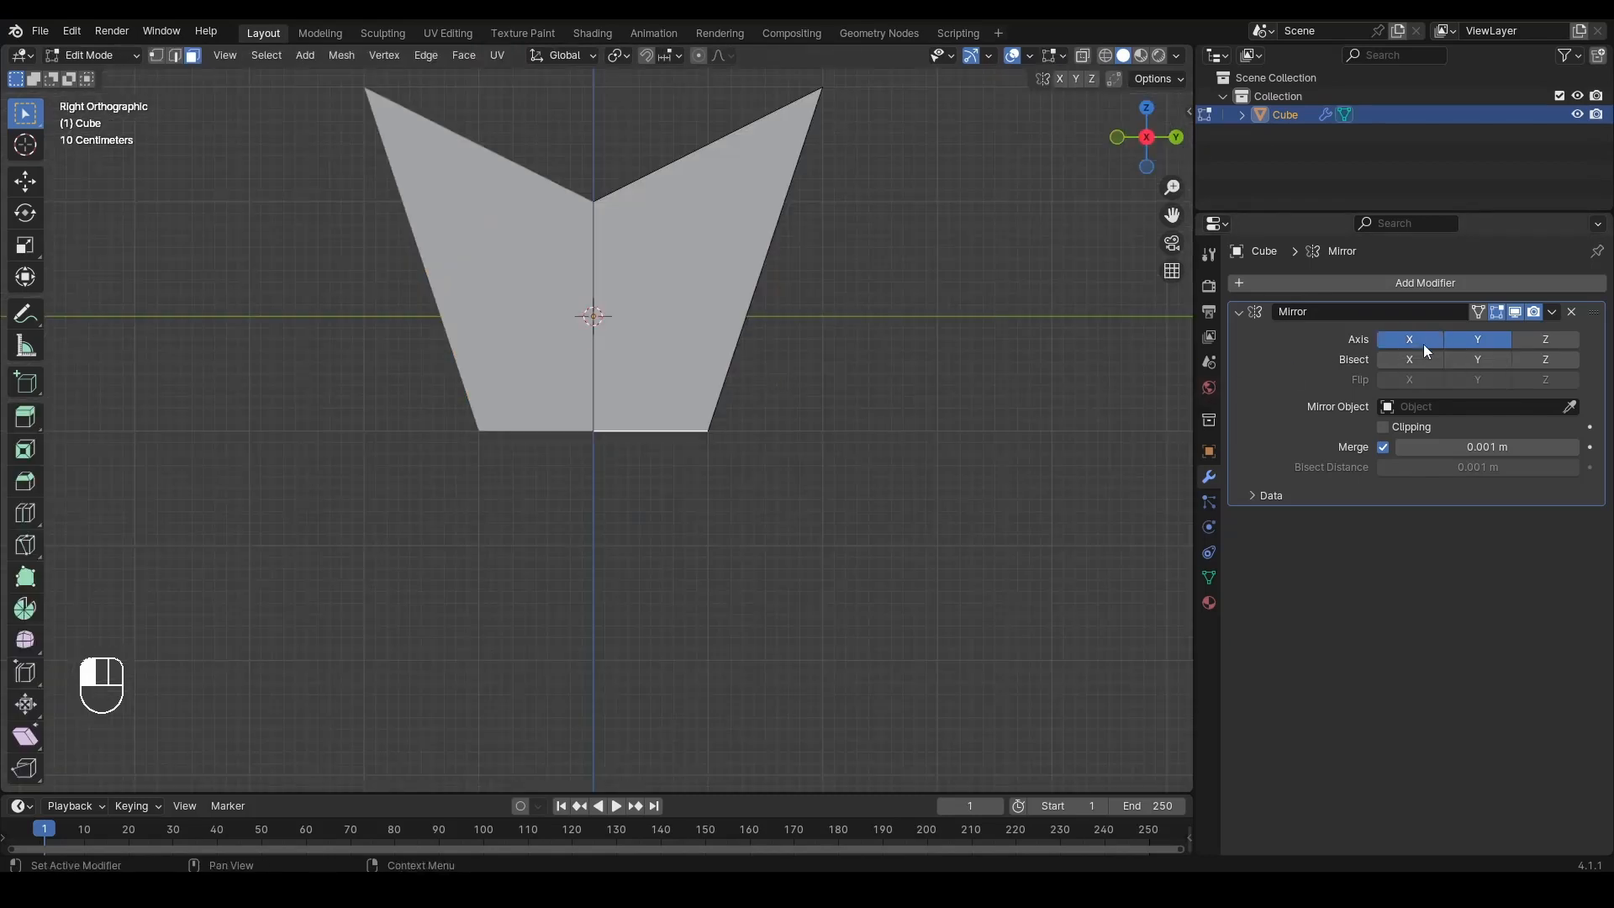
Step: Add a centred loop cut along the Y axis, dividing the mesh in half across X
alt+middle_drag(571, 471, 973, 241)
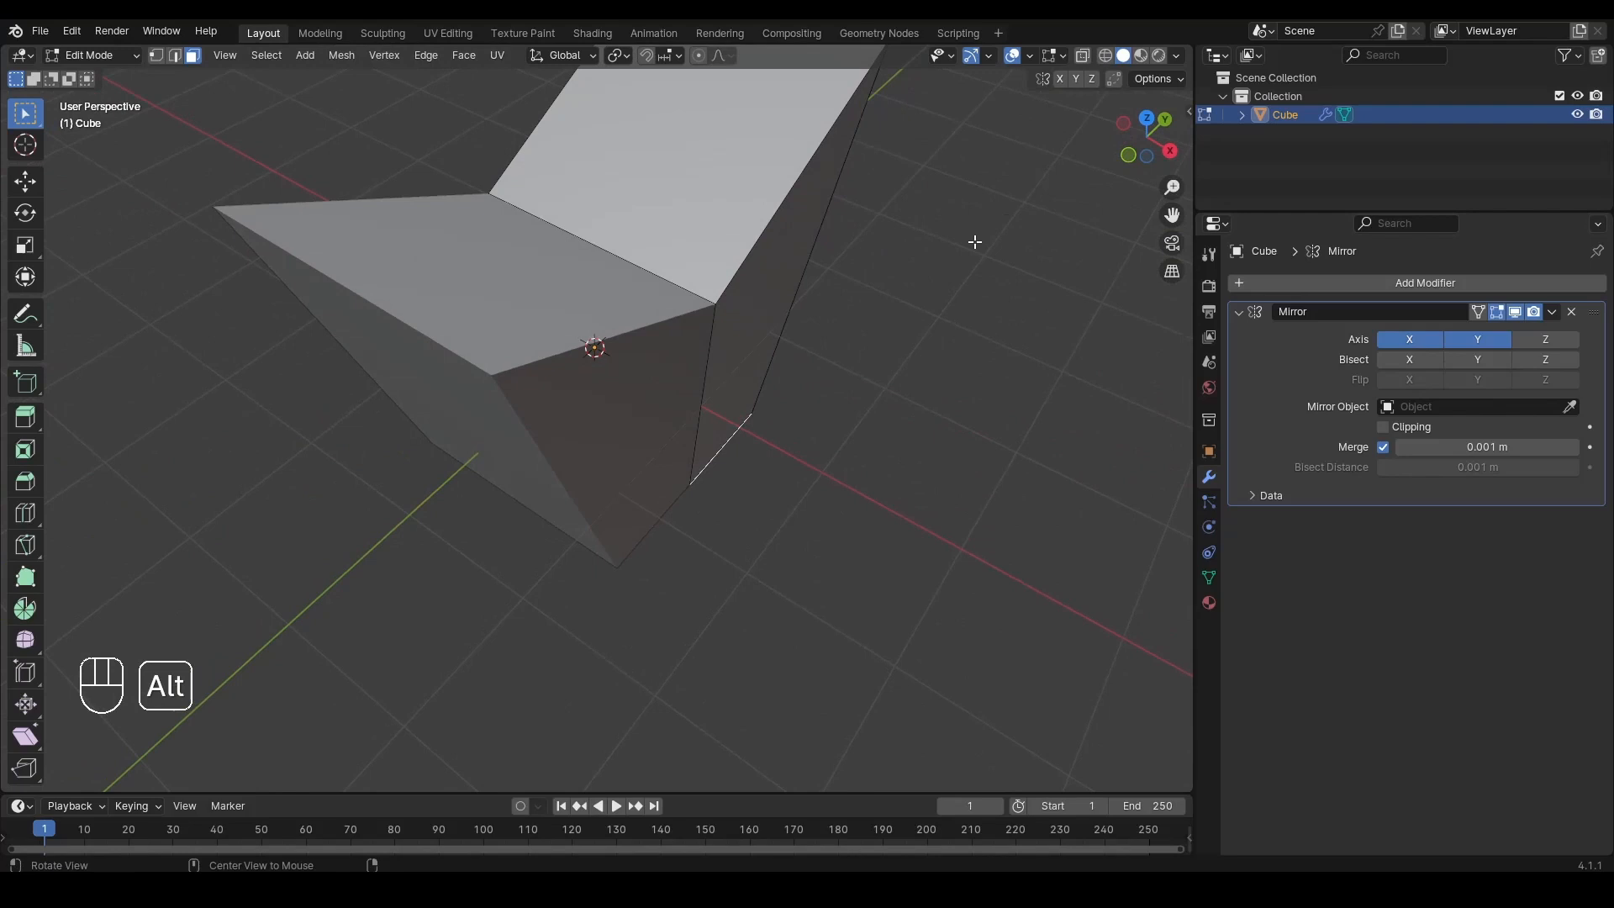
click(1148, 133)
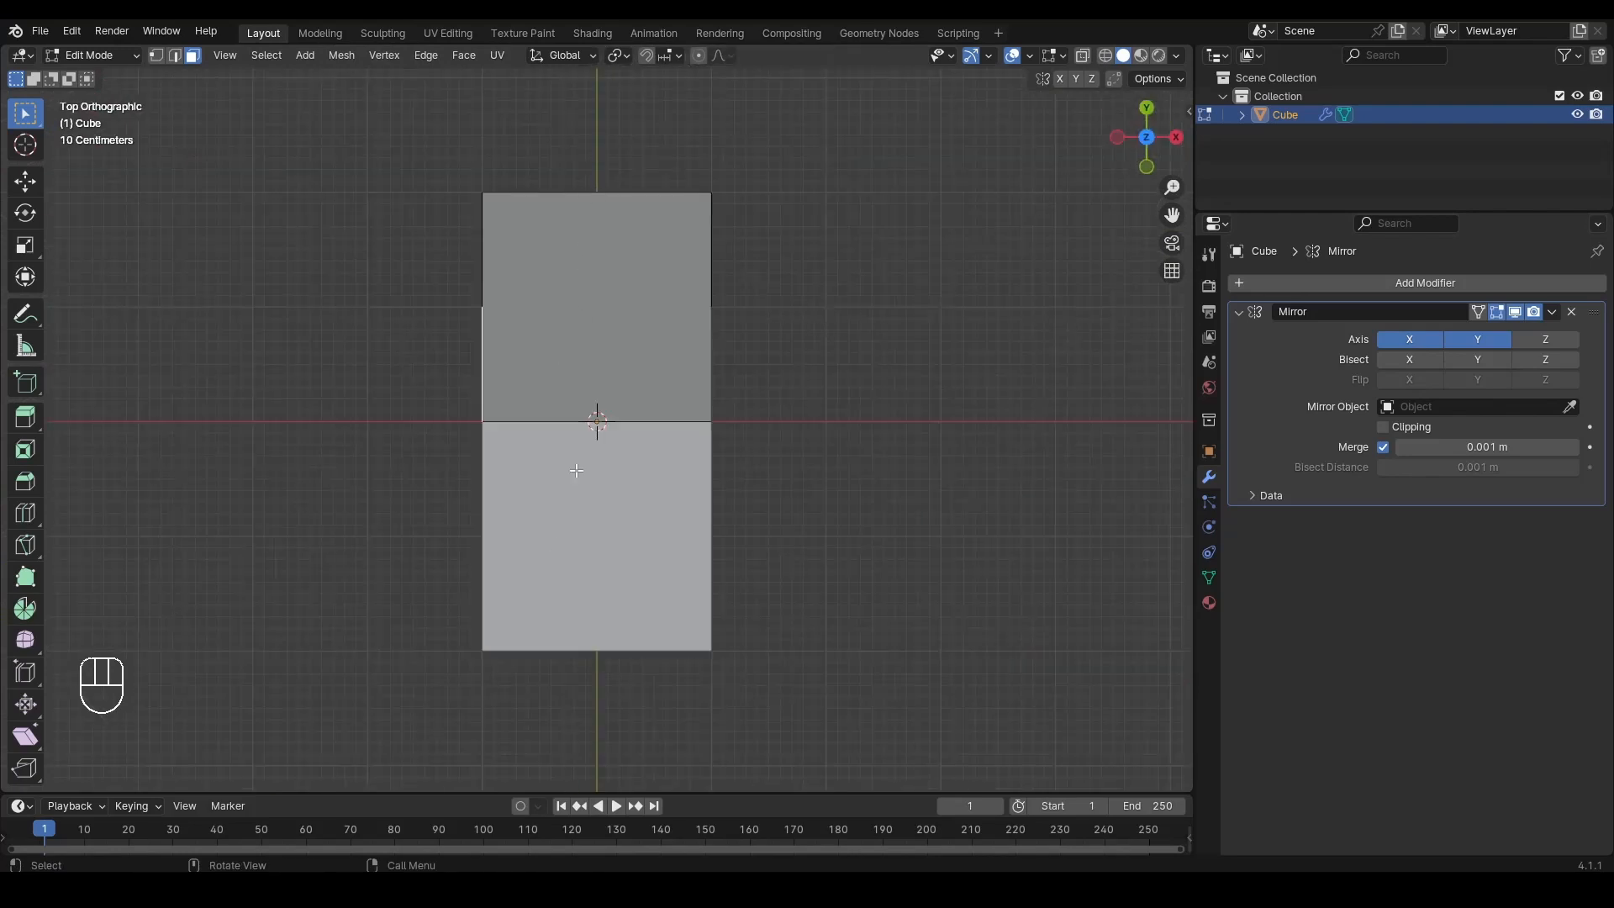
scroll(640, 461, down, 2)
alt+shift+middle_drag(680, 448, 723, 437)
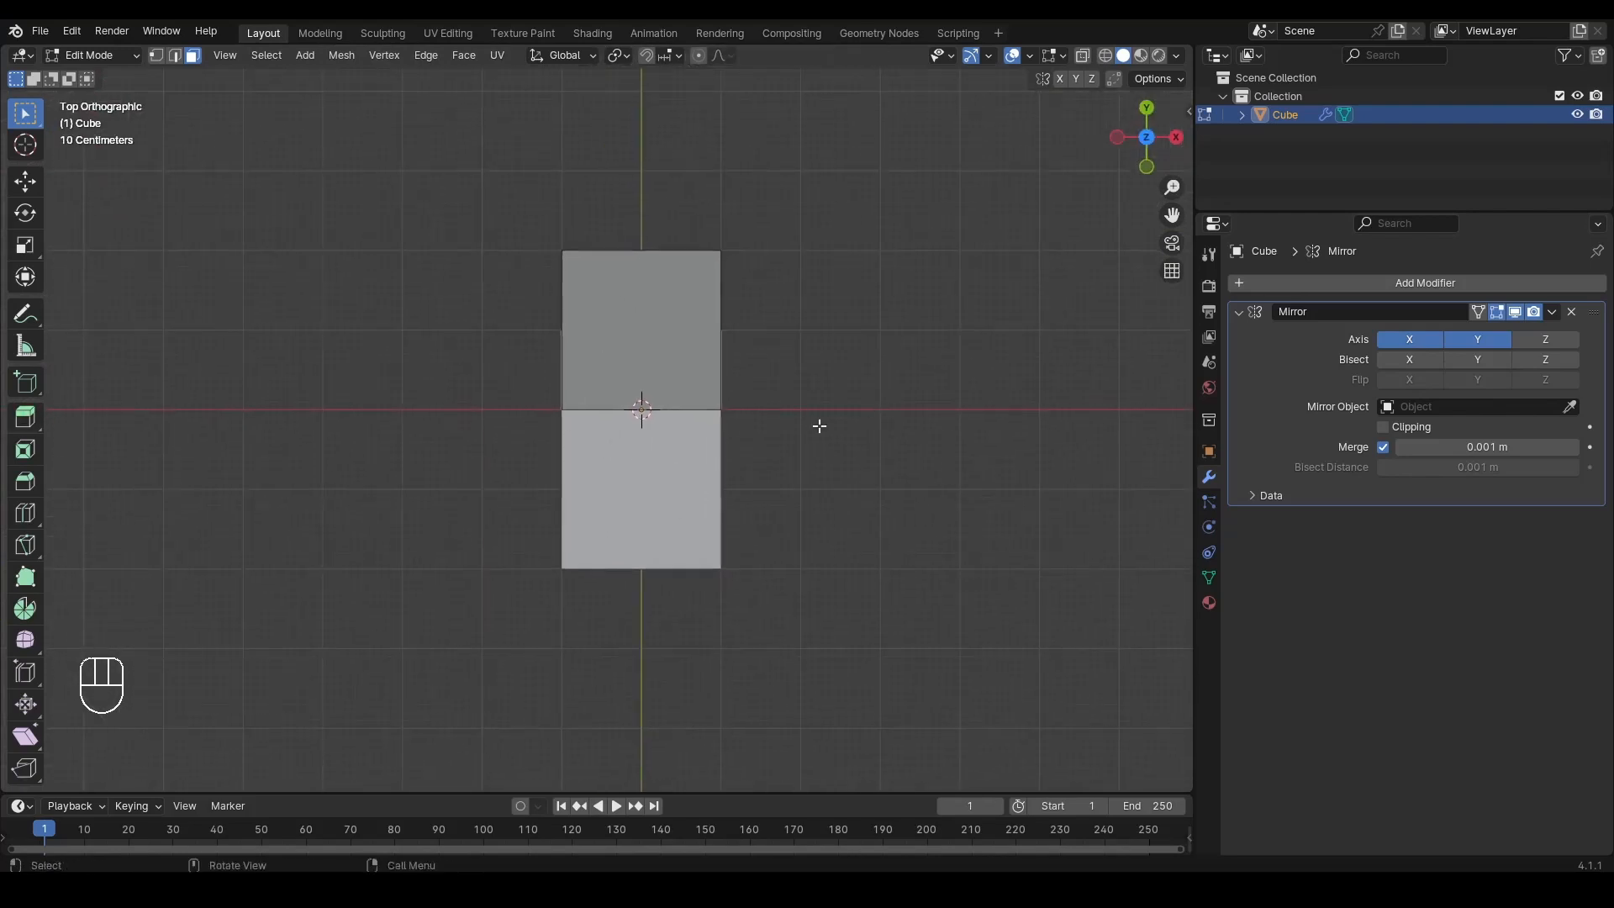
alt+middle_drag(521, 444, 469, 314)
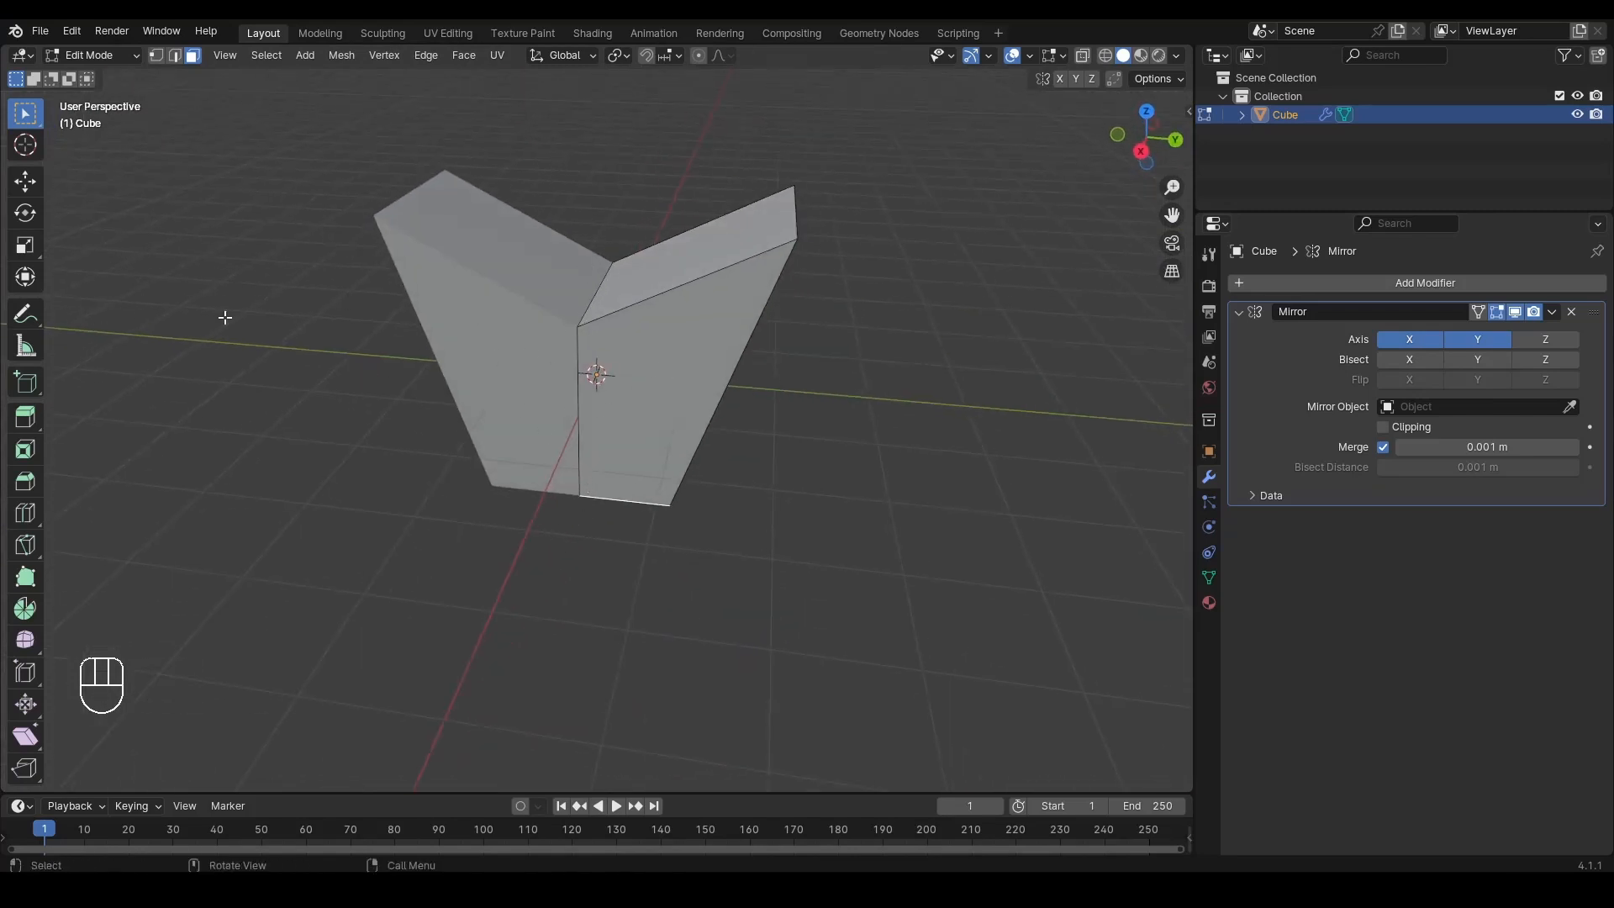
click(1146, 111)
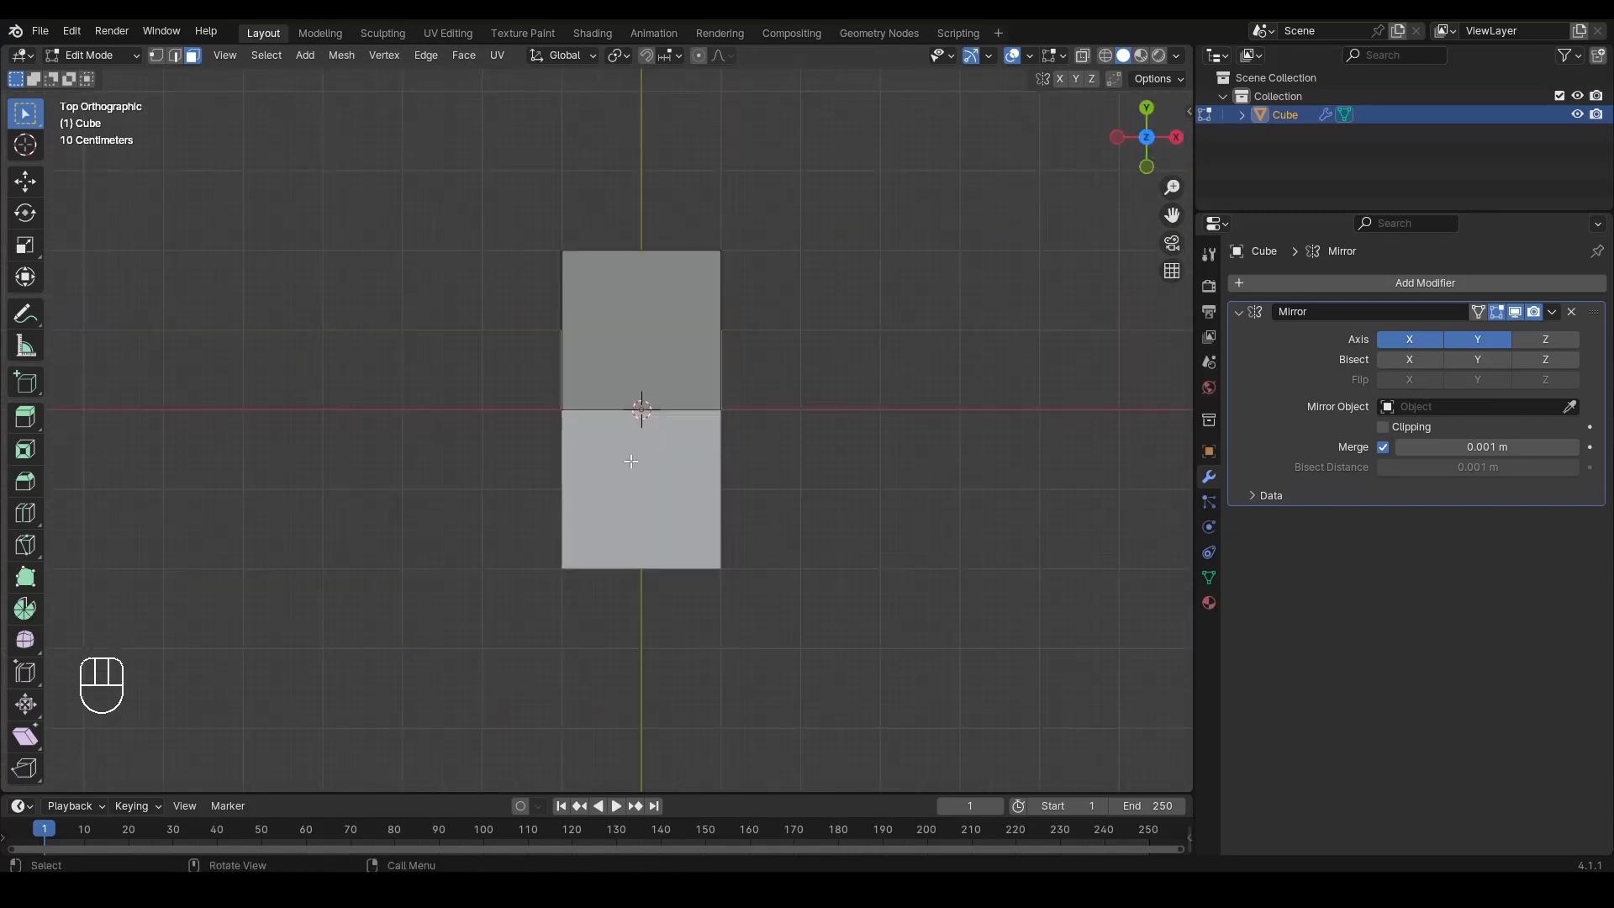
key(ctrl+r)
click(641, 413)
right_click(765, 323)
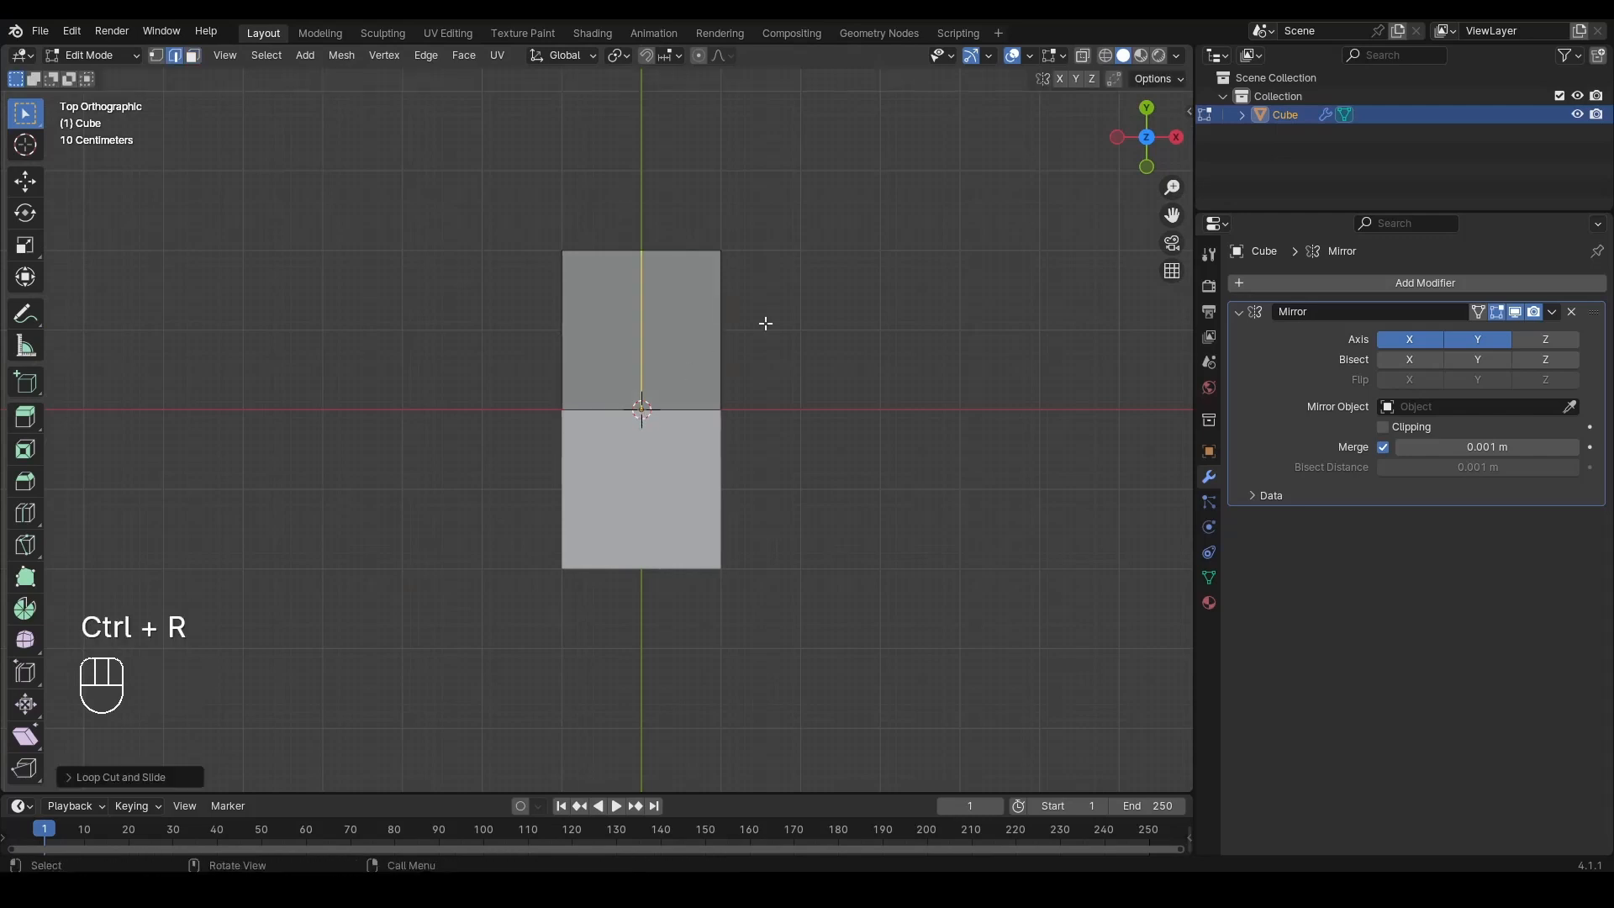
Step: Delete the vertices on the negative-X side of the loop cut, using X-ray for the selection and turning it off again
click(1081, 57)
drag(490, 166, 579, 464)
key(x)
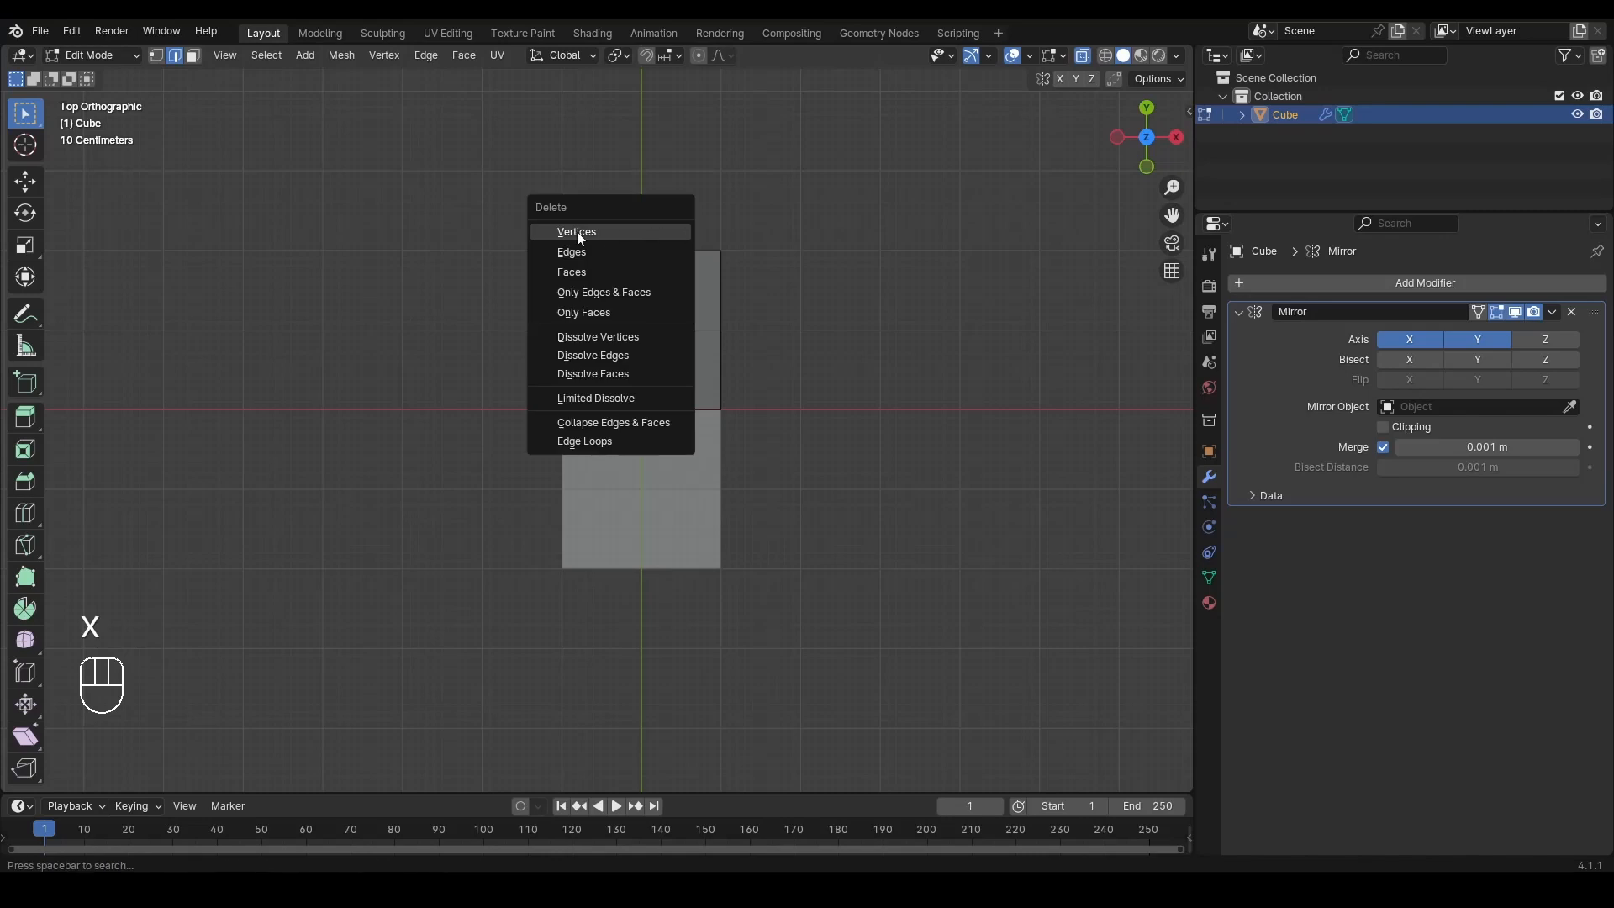
click(598, 229)
key(Tab)
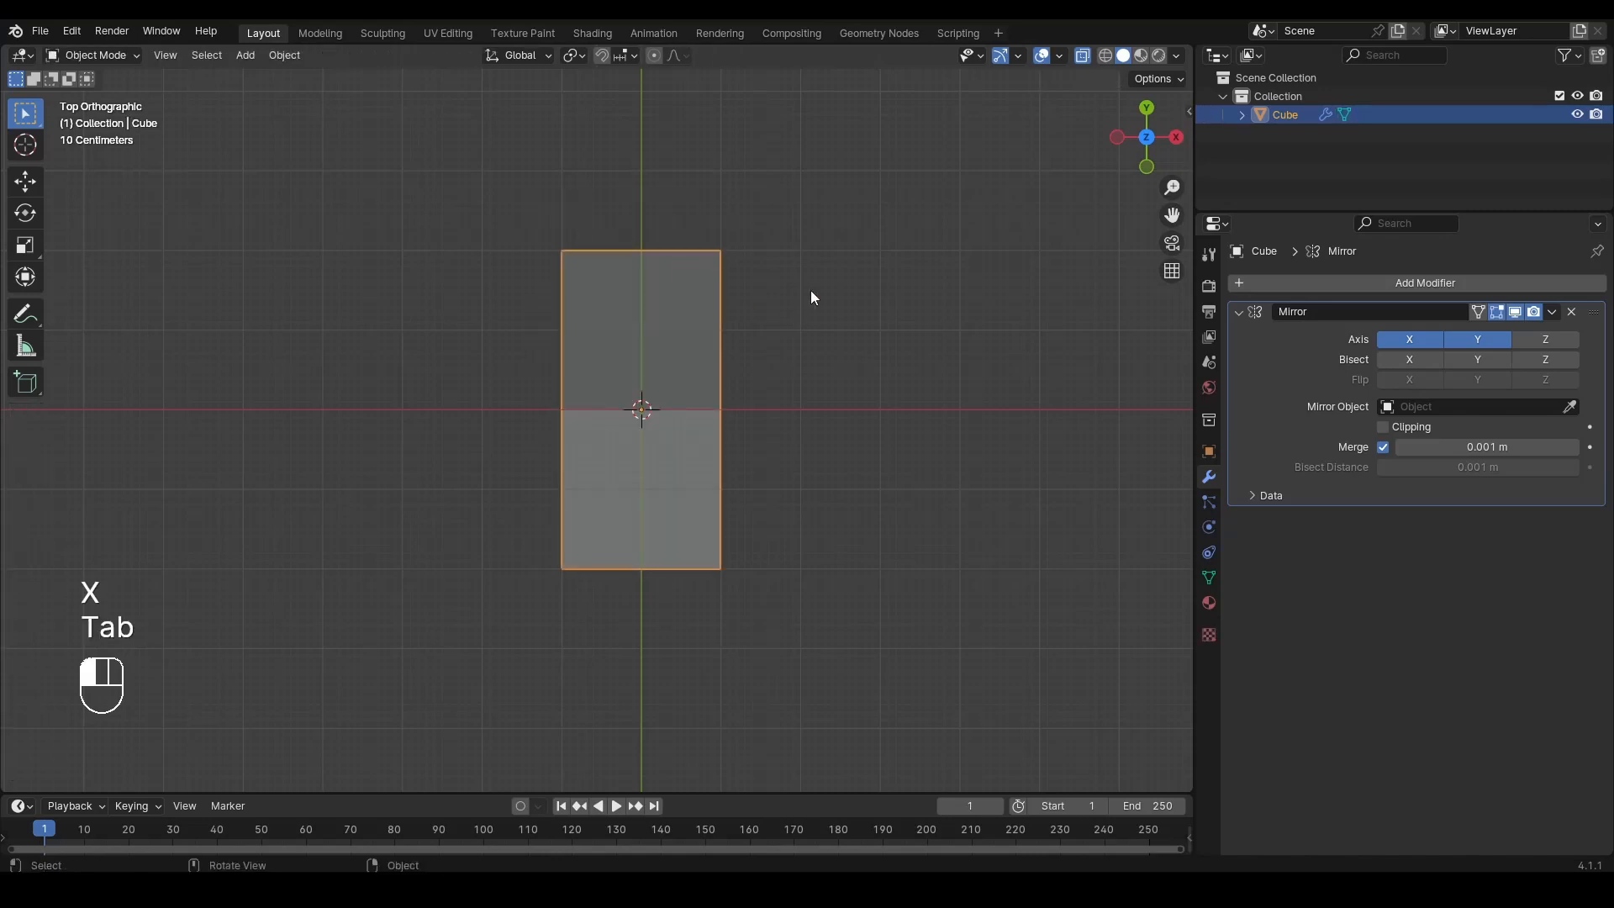
middle_drag(811, 299, 490, 277)
key(alt+z)
Step: Inset the positive-X side face of the remaining mesh quarter to form a narrow border
key(Tab)
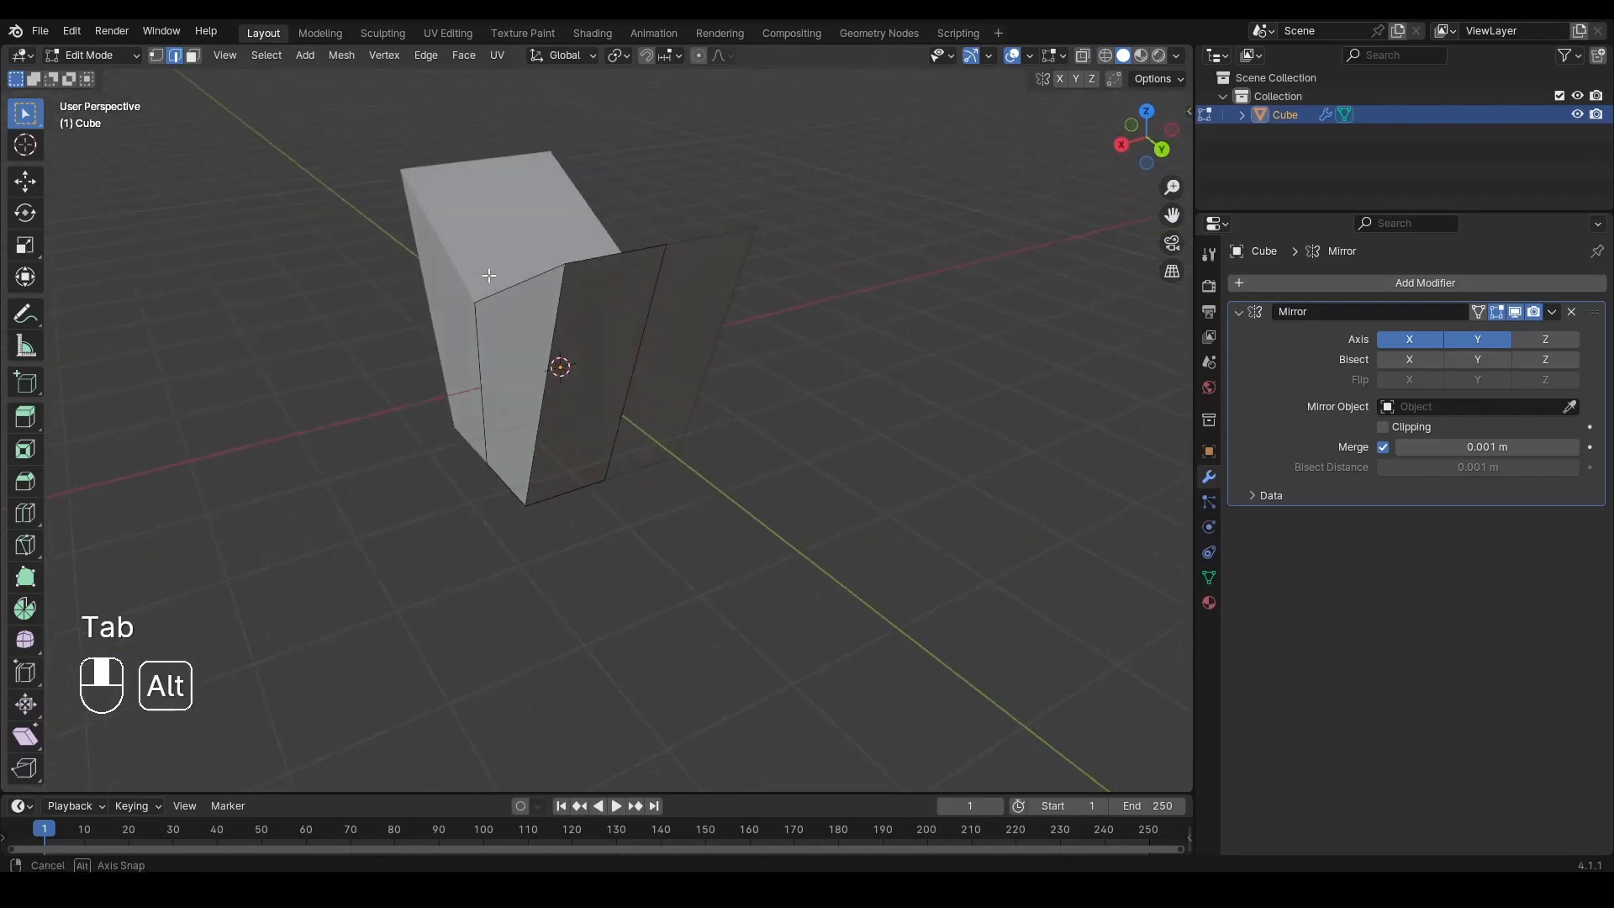
click(572, 328)
key(3)
click(576, 329)
middle_drag(577, 328, 559, 408)
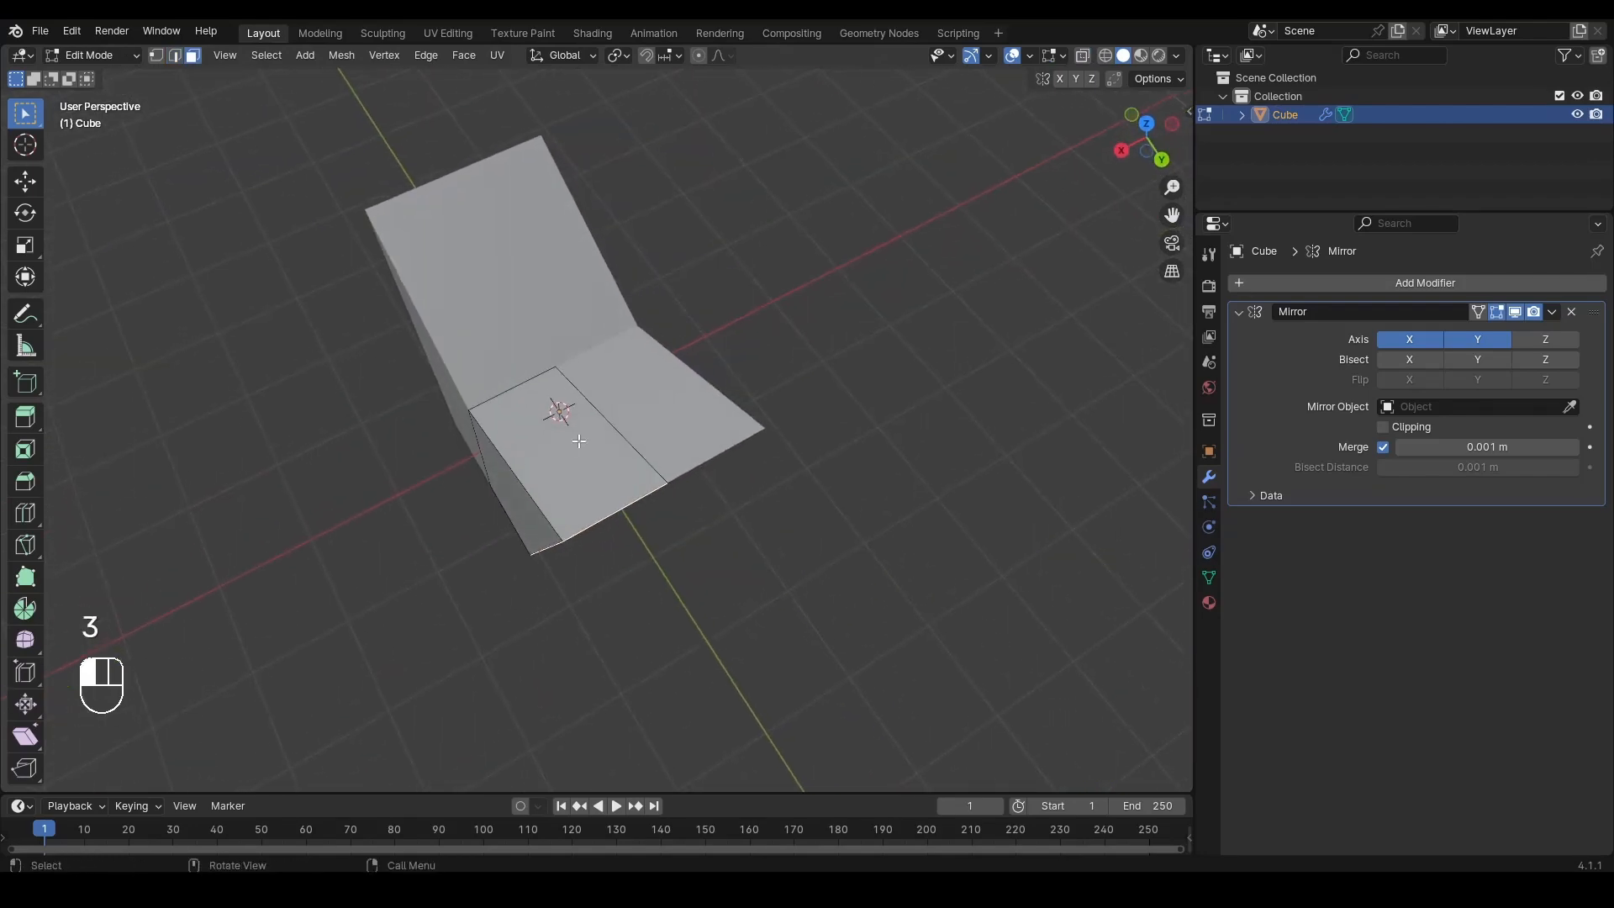
alt+middle_drag(529, 273, 872, 270)
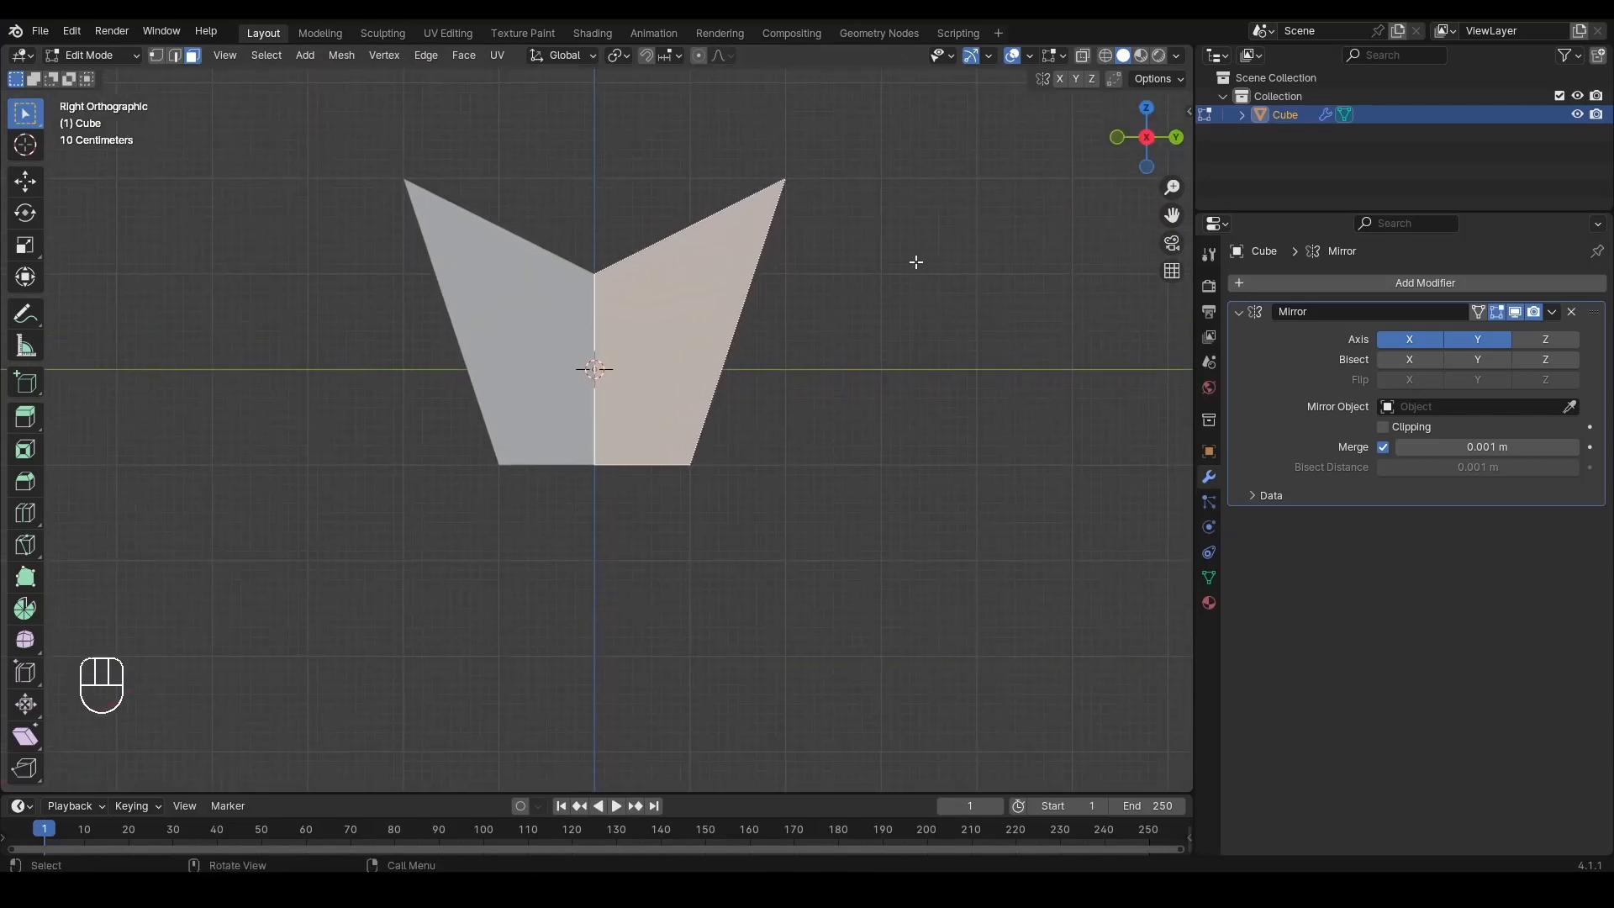
key(i)
click(904, 291)
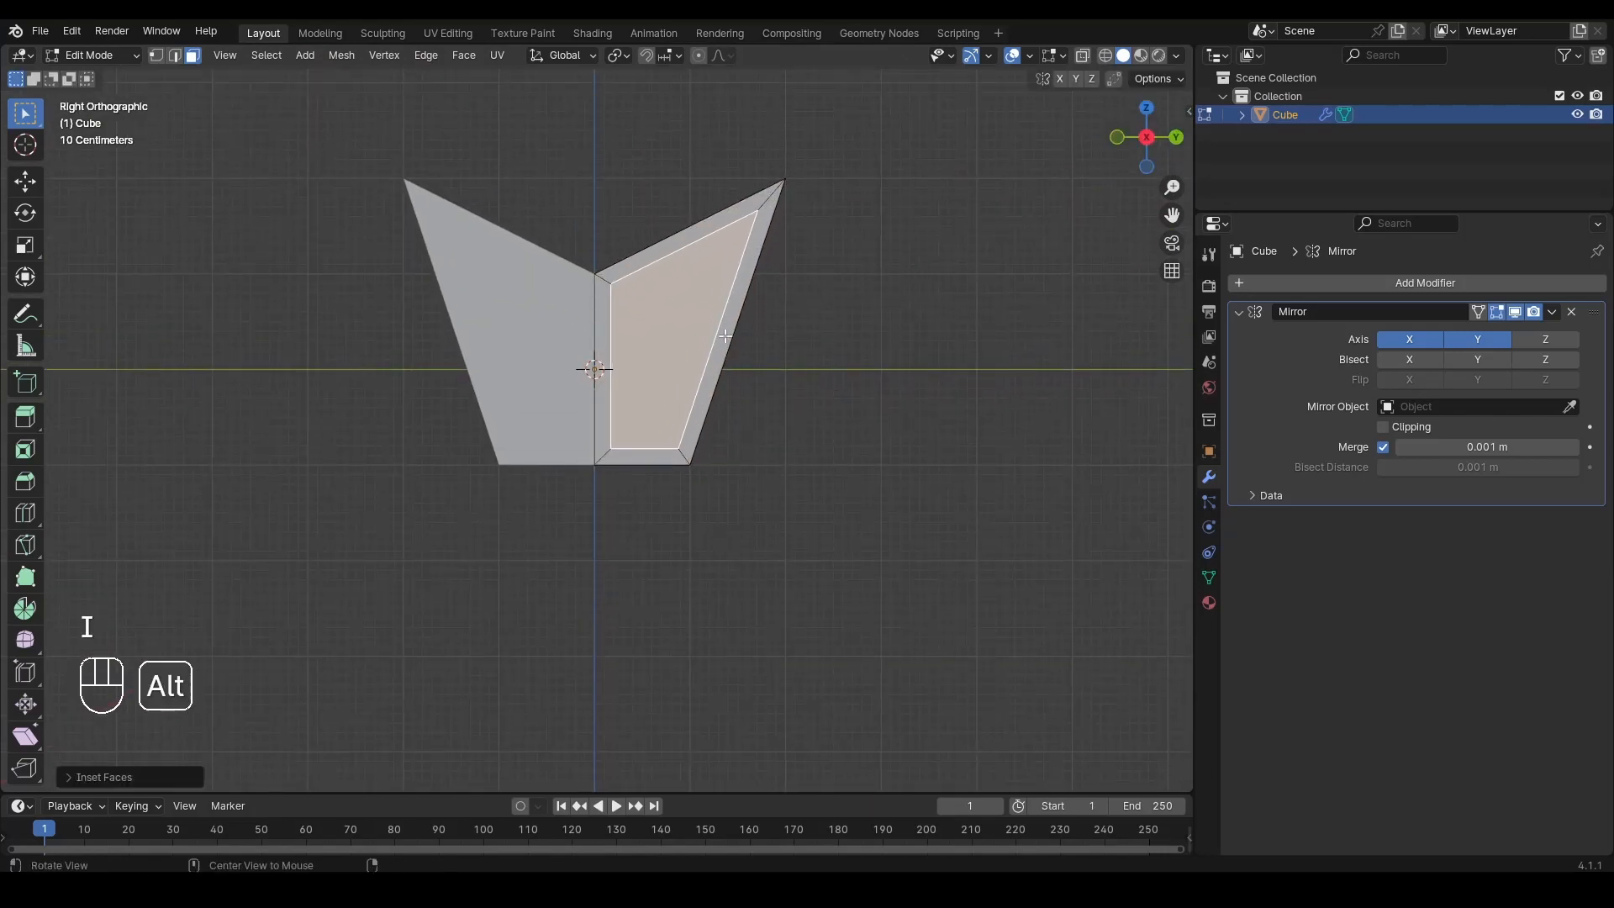
Step: Extrude the inset positive-X side face about 0.09 m inward, and return to Object Mode
alt+middle_drag(904, 290, 693, 362)
key(e)
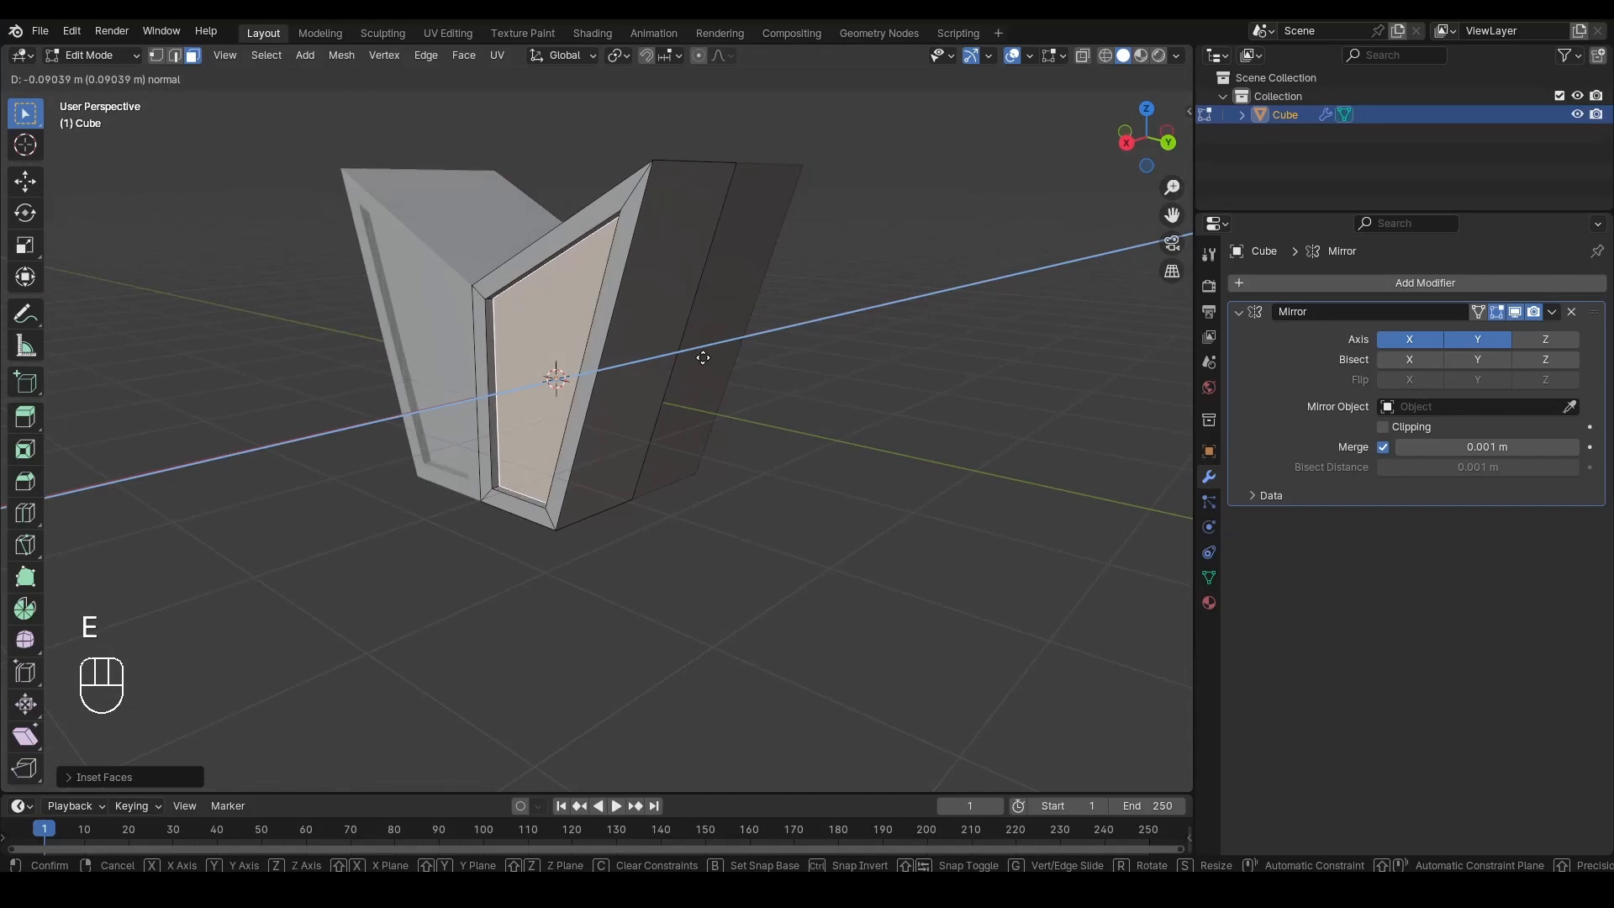
click(703, 358)
key(Tab)
alt+middle_drag(521, 362, 303, 382)
alt+middle_drag(638, 331, 948, 317)
Step: Inset the sloped upper face of the editable quarter and extrude it about 0.06 m inward
key(Tab)
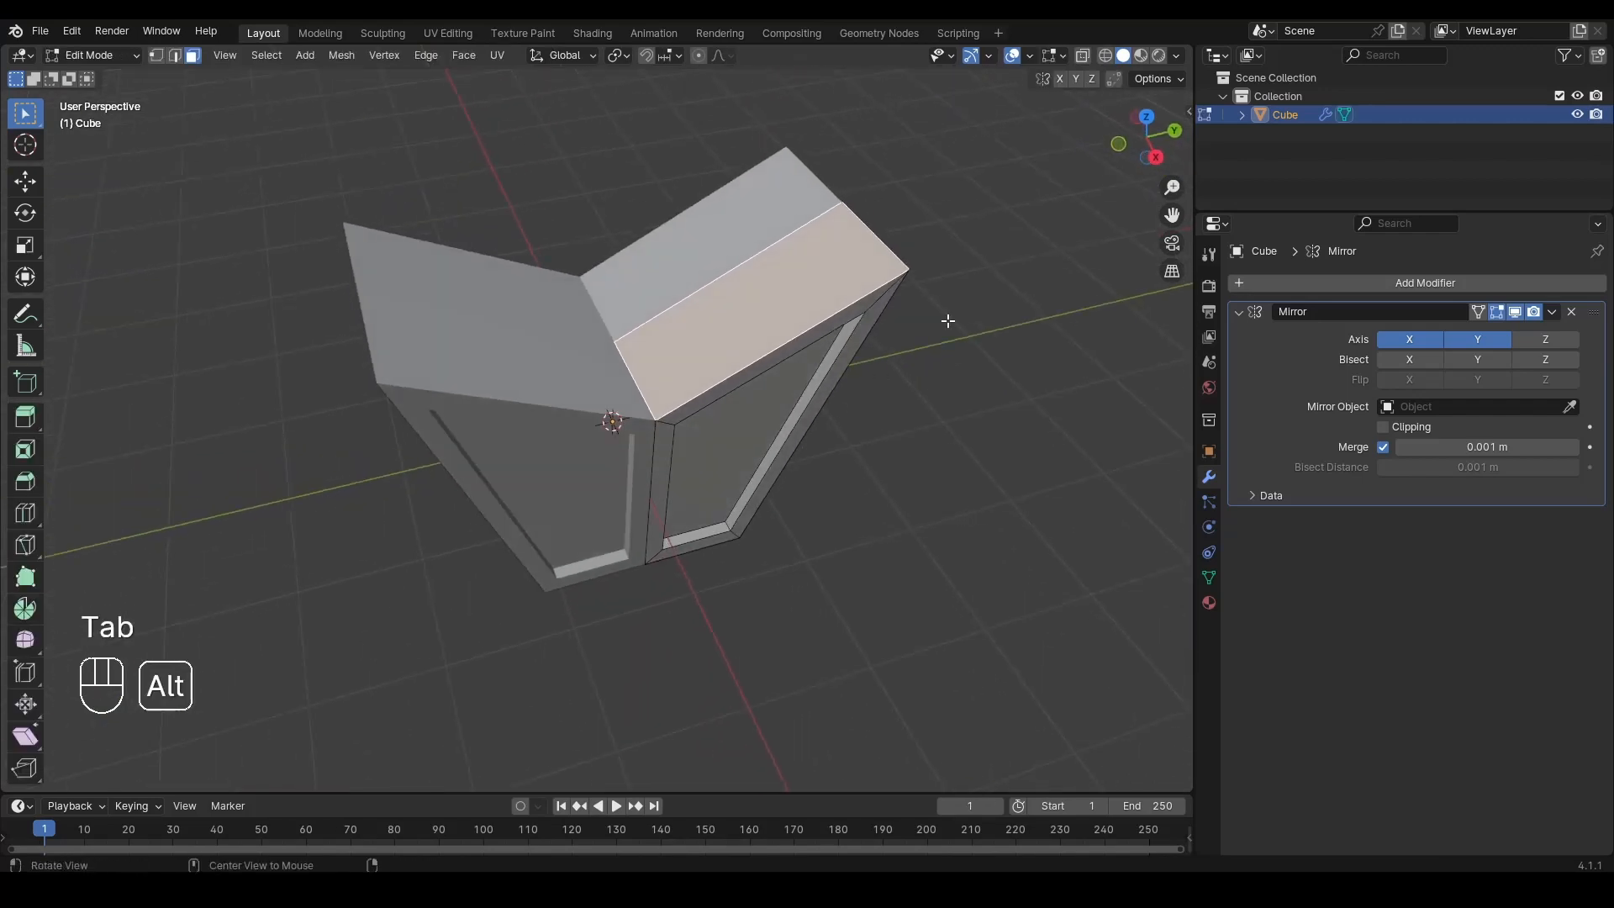
key(i)
click(1041, 235)
key(e)
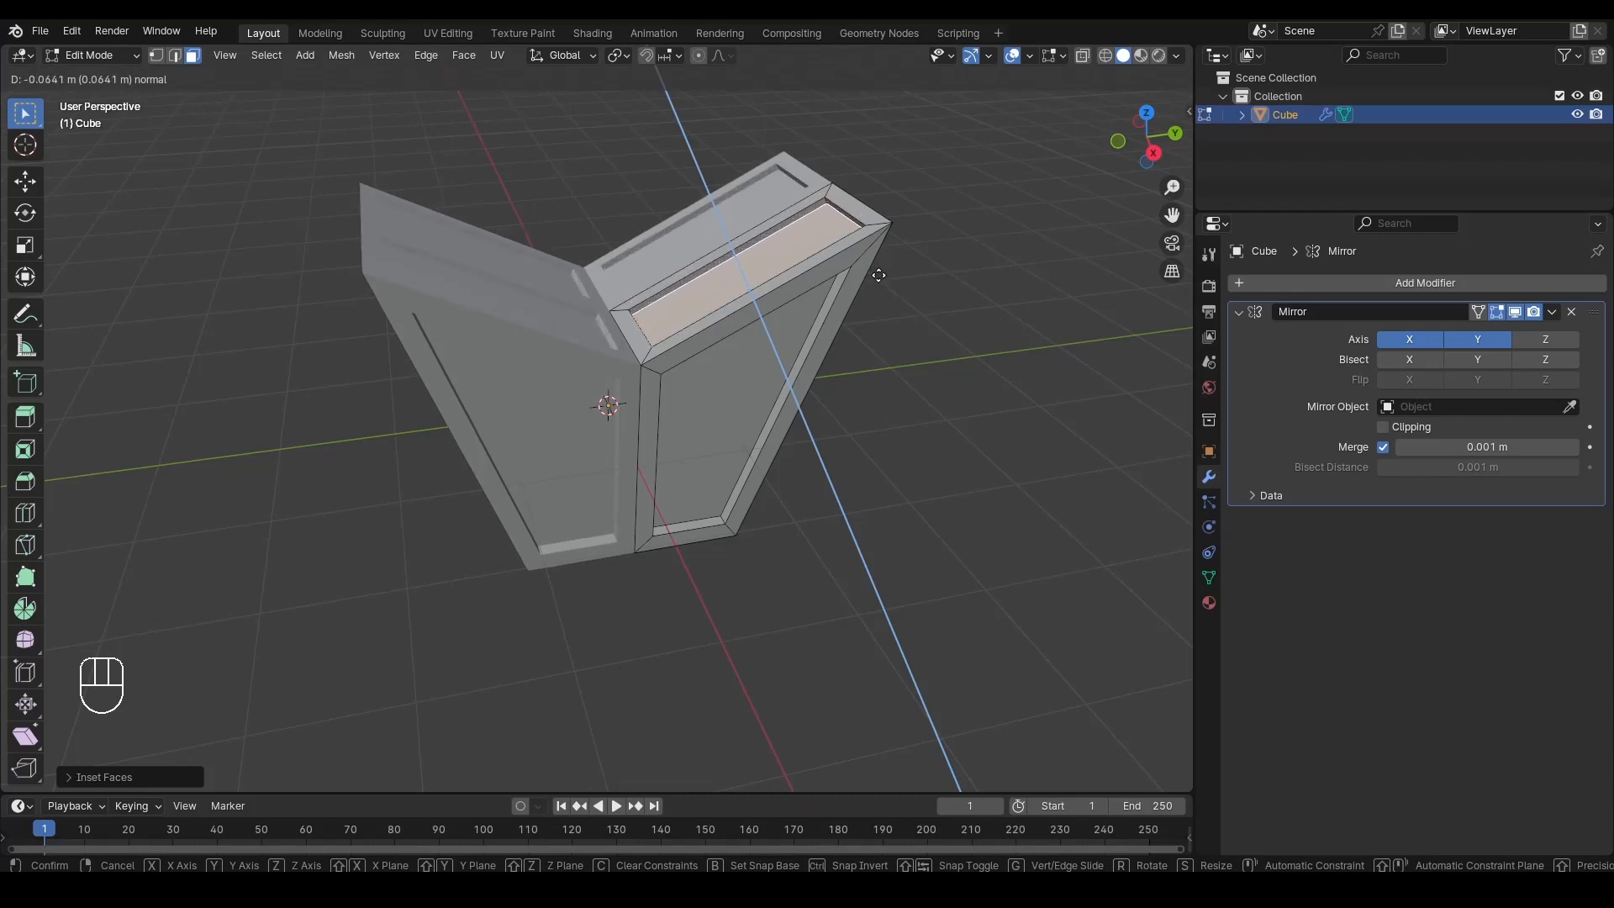
click(879, 275)
Step: Inset the outer positive-Y face and extrude it slightly inward, and return to Object Mode
mouse_move(878, 275)
alt+middle_down()
mouse_move(757, 286)
mouse_move(889, 285)
alt+middle_up()
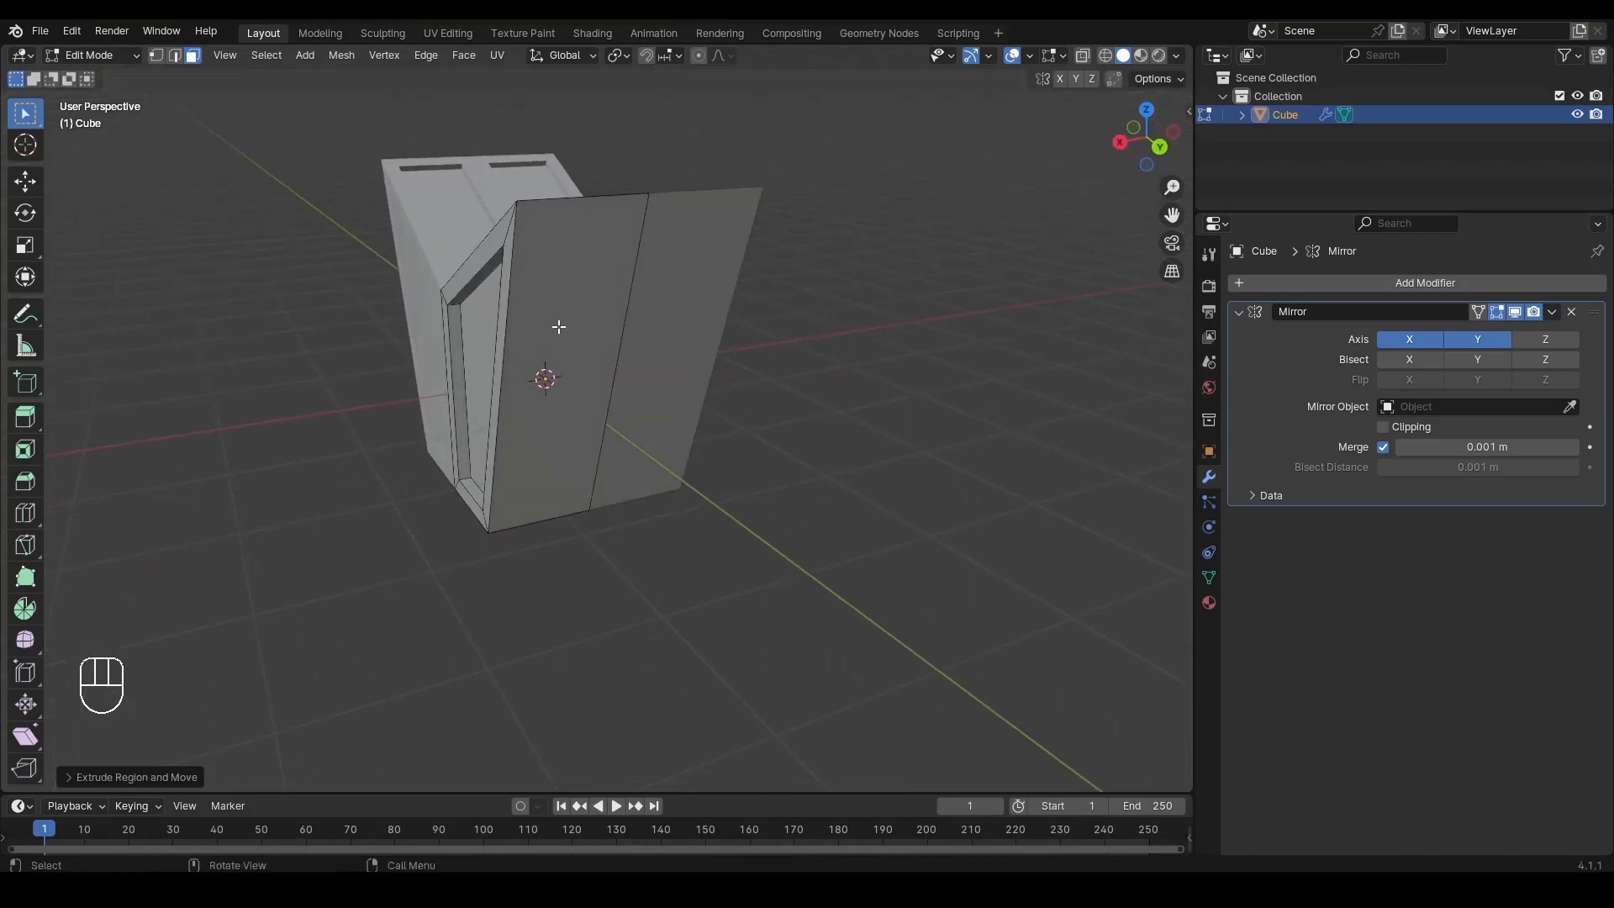
key(i)
click(879, 295)
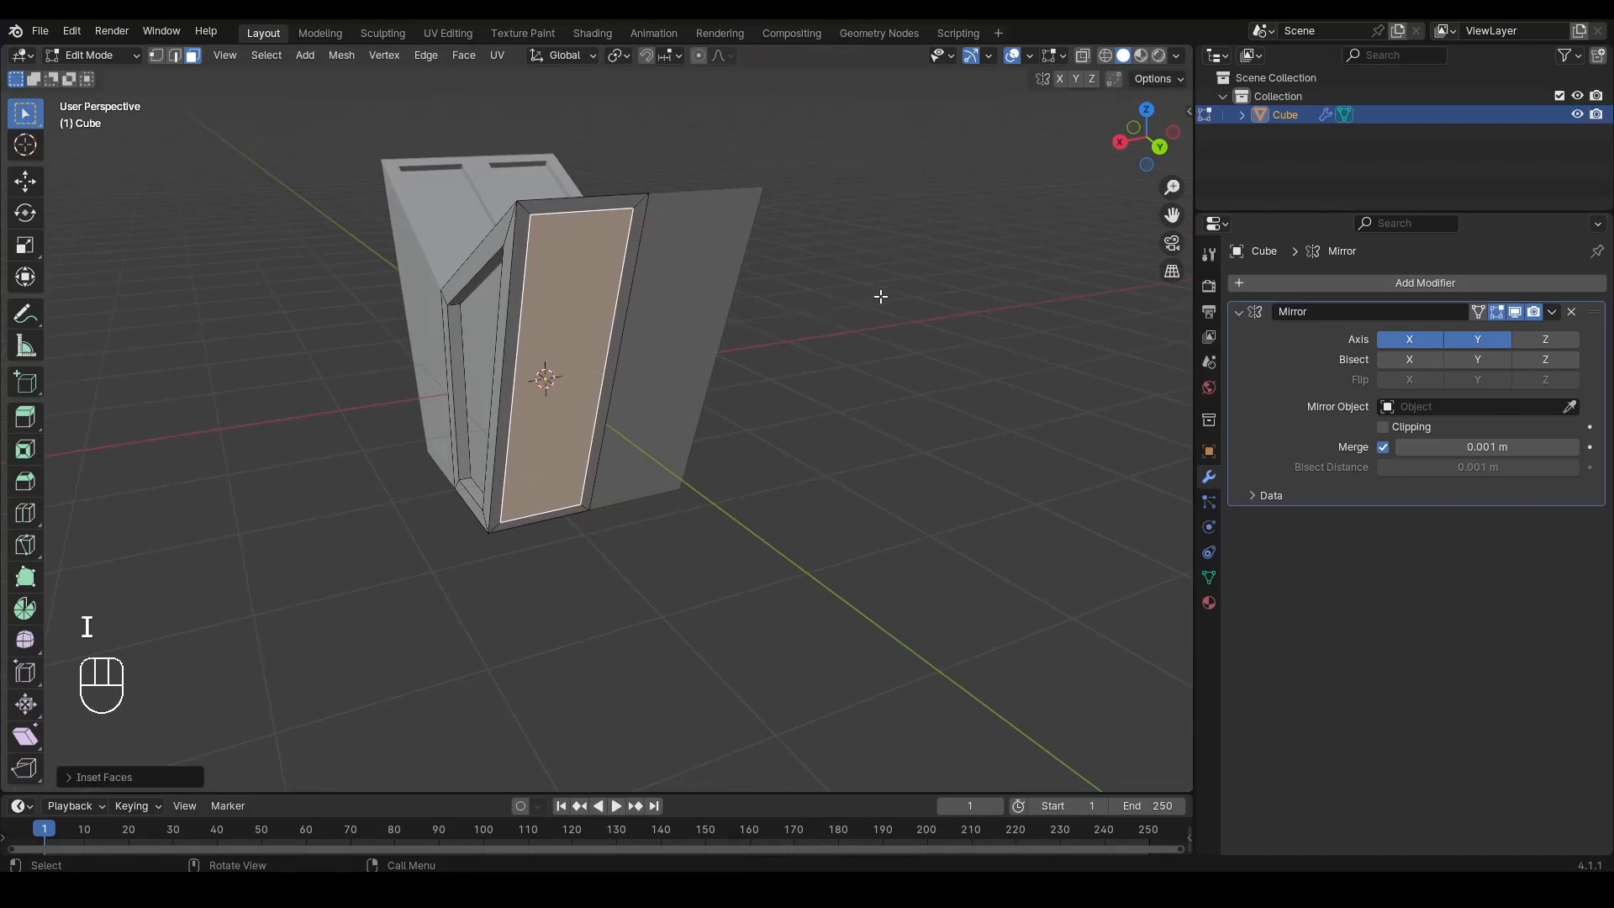
alt+middle_drag(565, 339, 835, 250)
key(e)
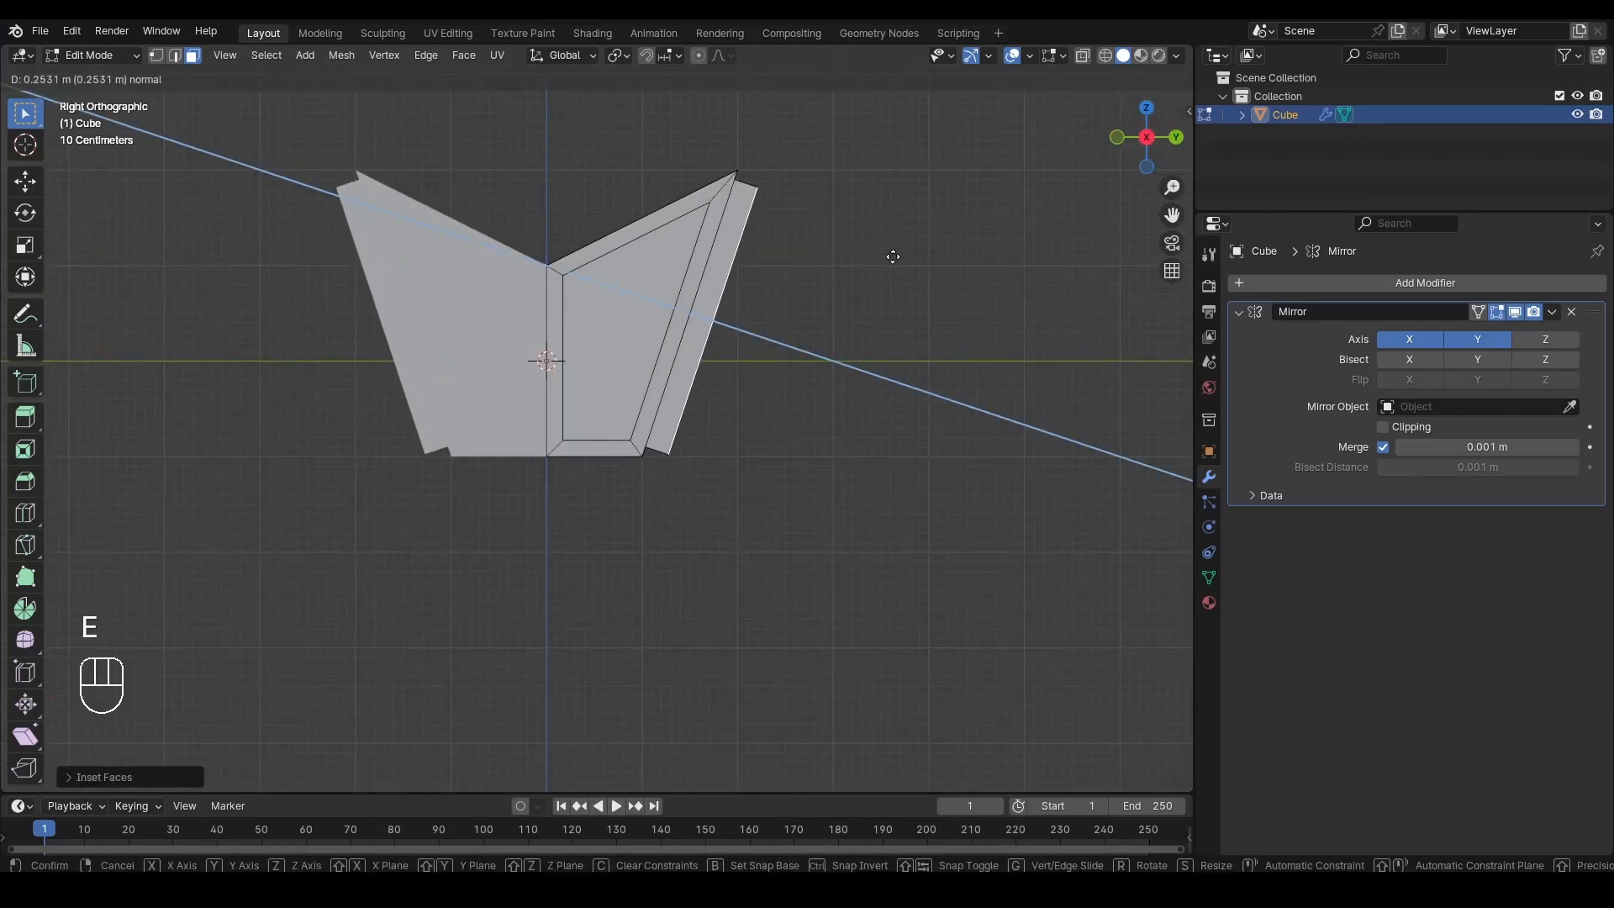
click(858, 250)
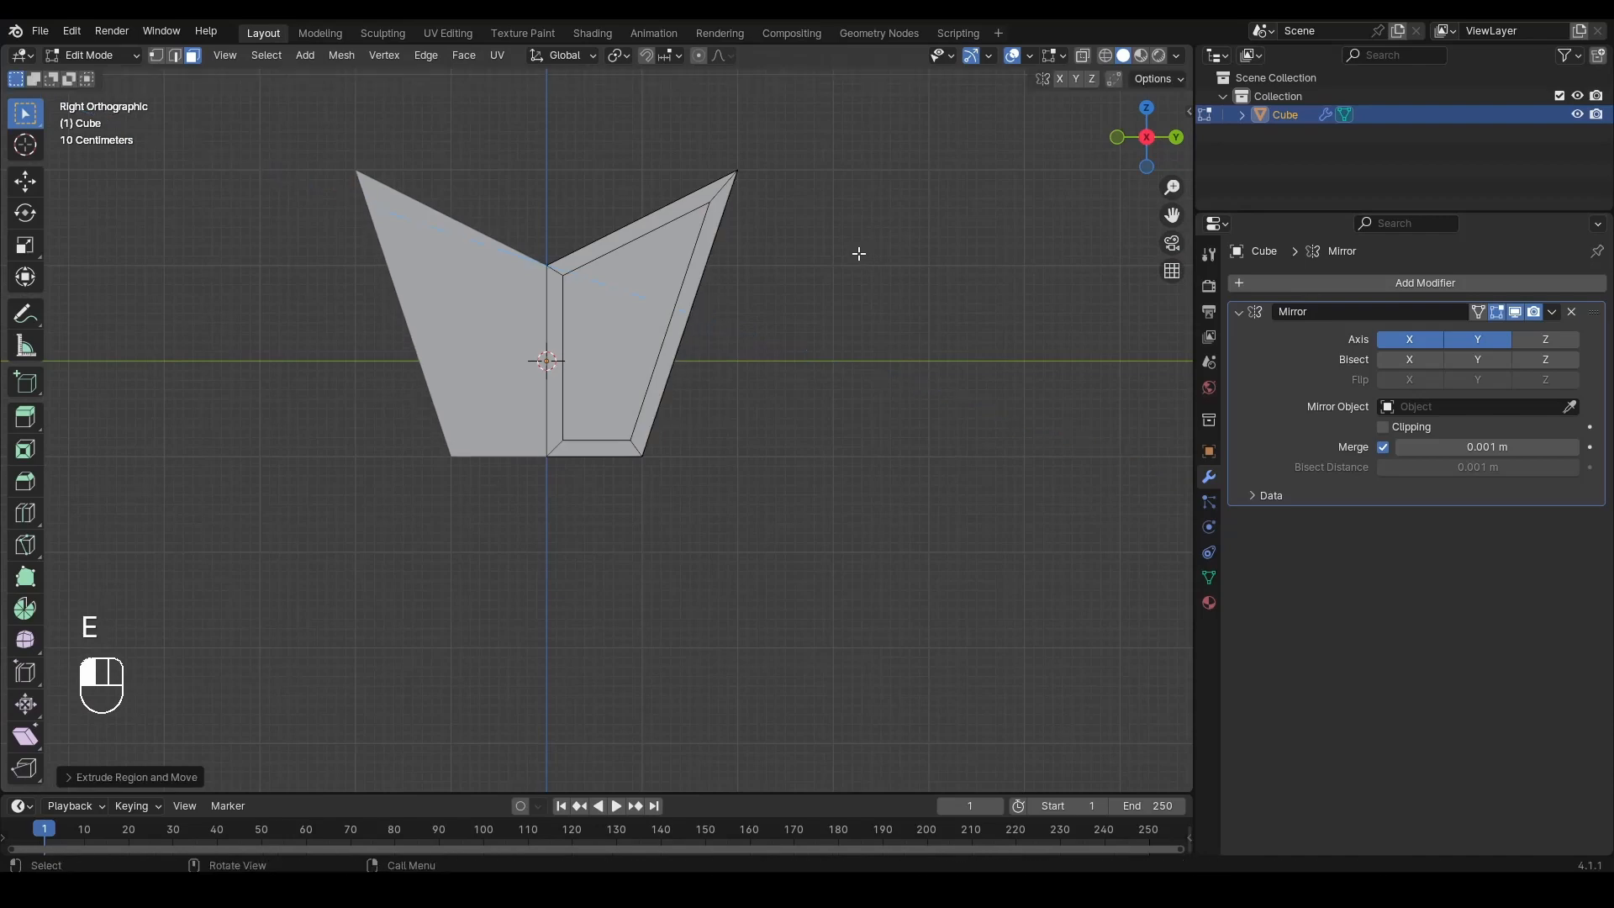
alt+middle_drag(858, 250, 918, 279)
key(Tab)
alt+middle_drag(803, 259, 923, 364)
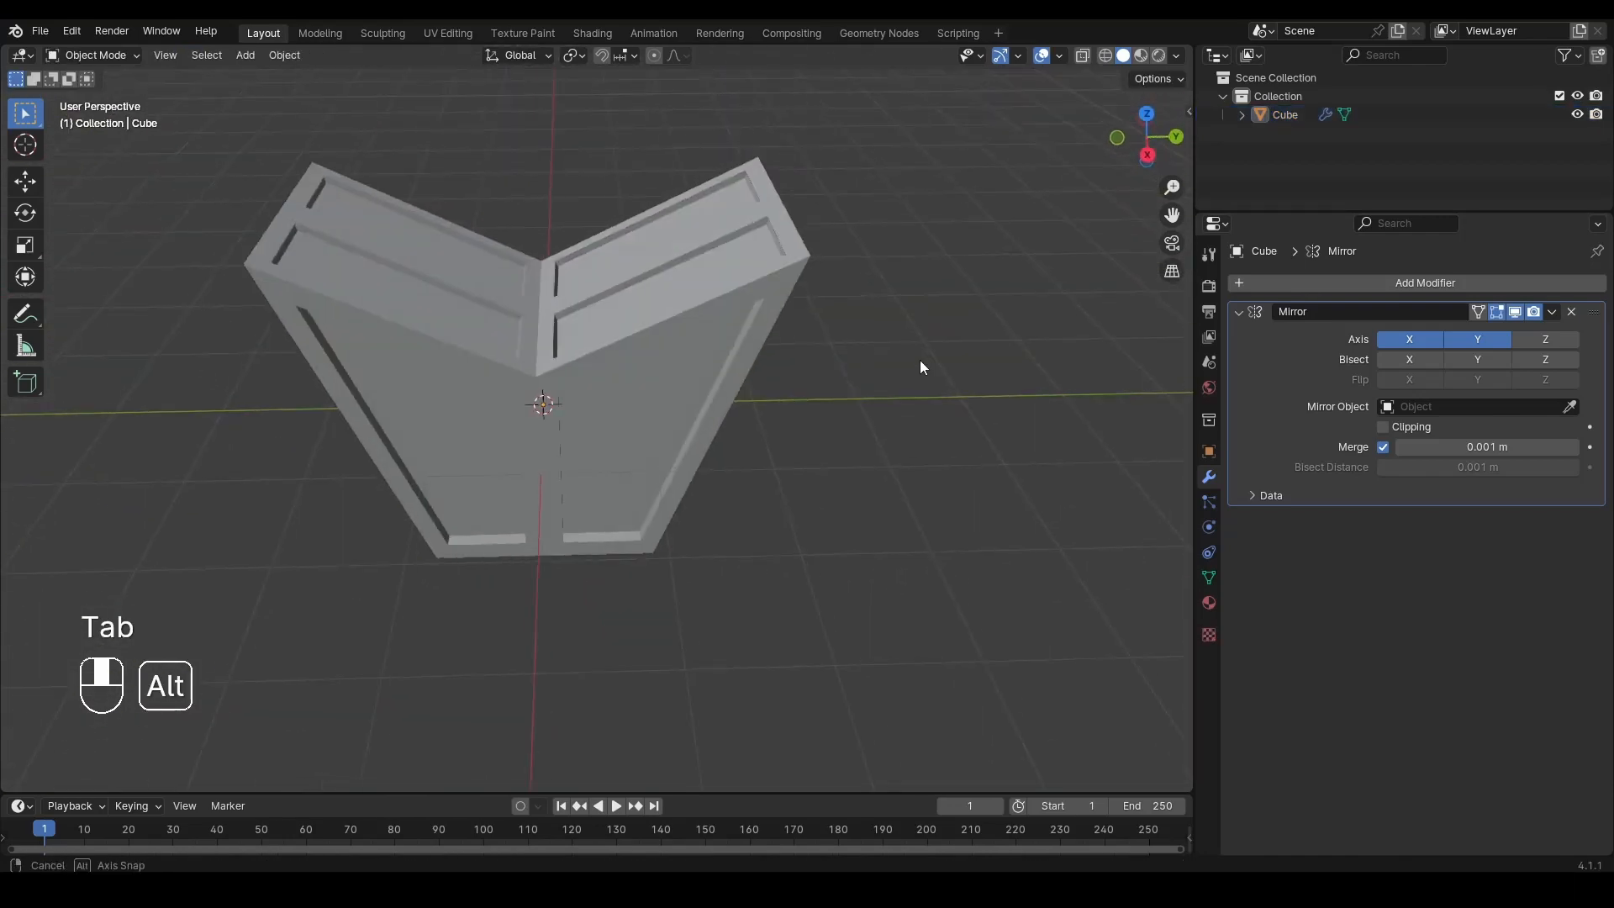
Step: Try moving the whole object up along Z in Object Mode until its base meets the world origin, and undo the move
key(a)
click(1147, 155)
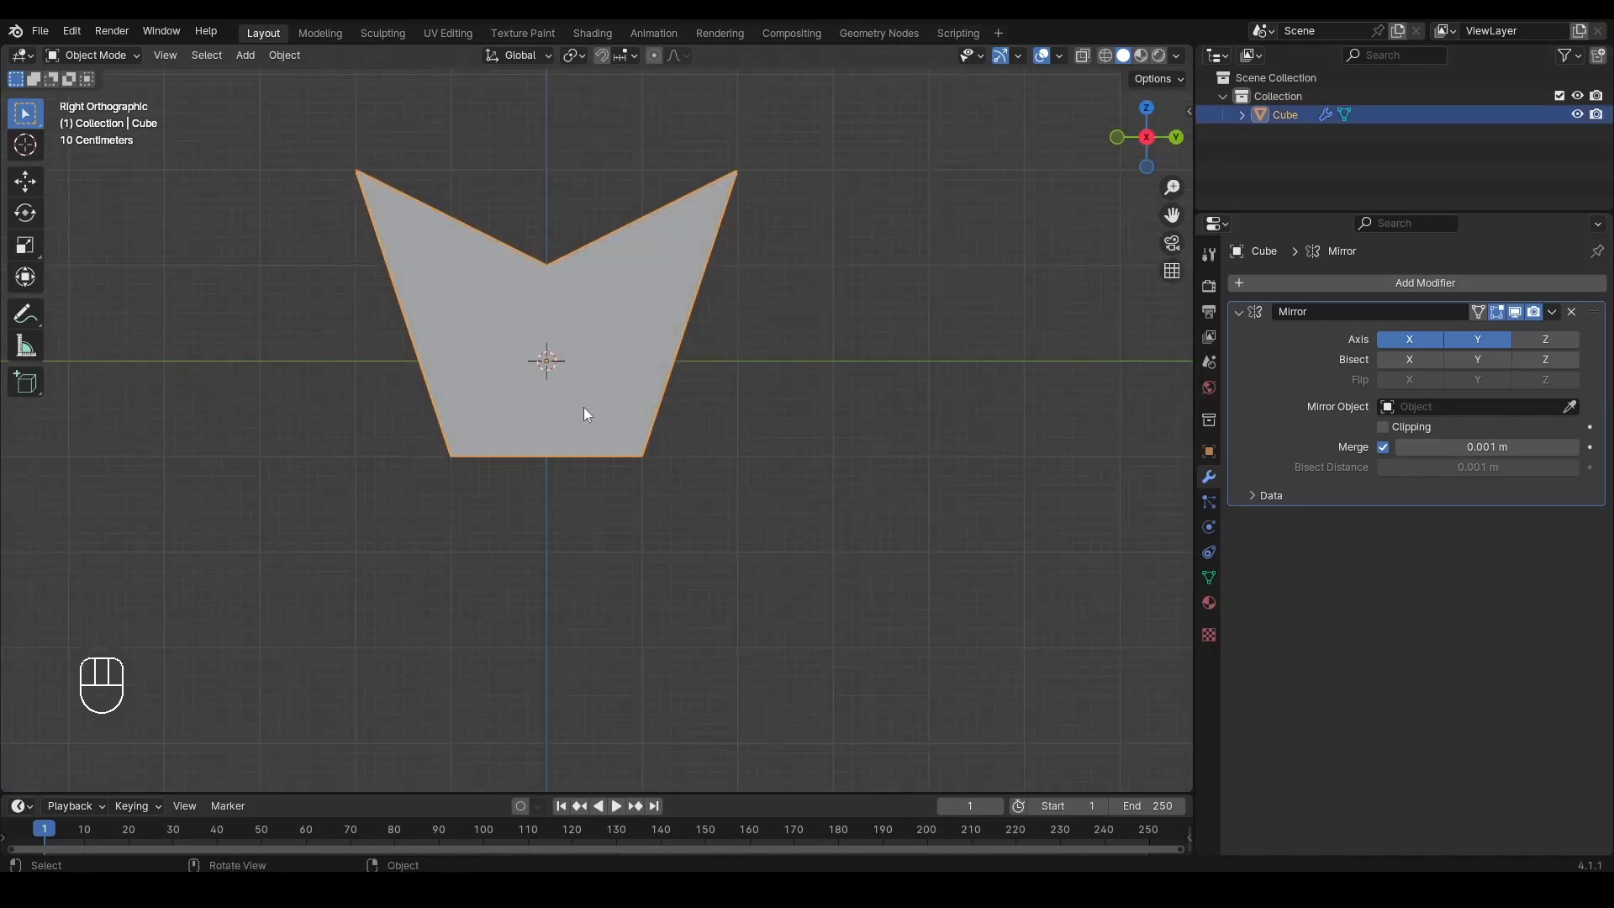
scroll(690, 386, up, 3)
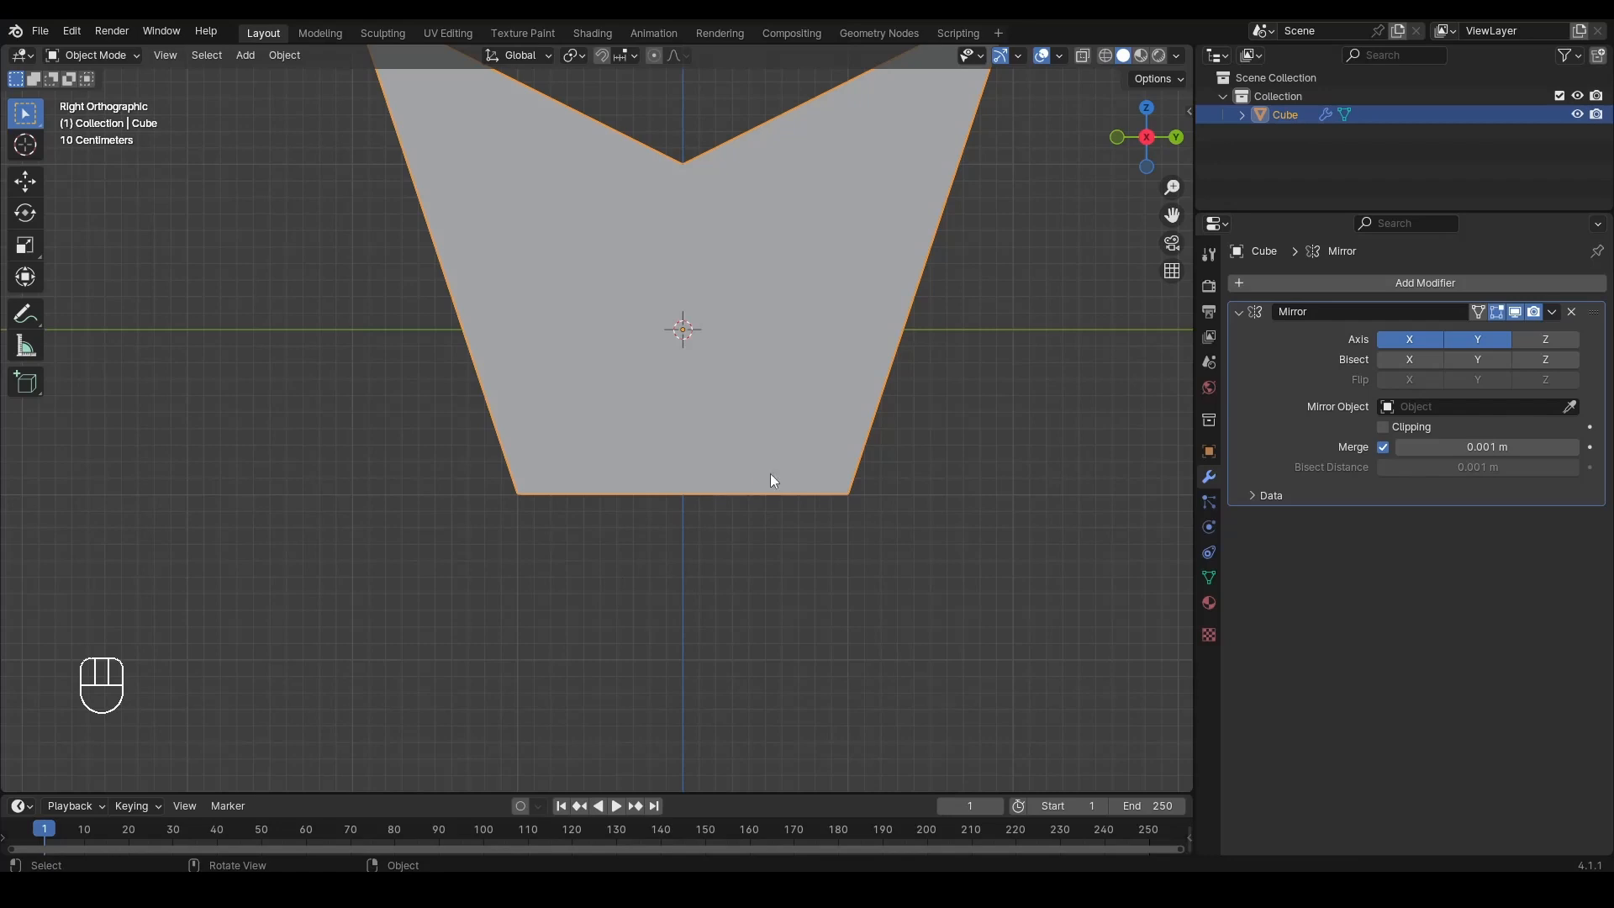
key(g)
key(z)
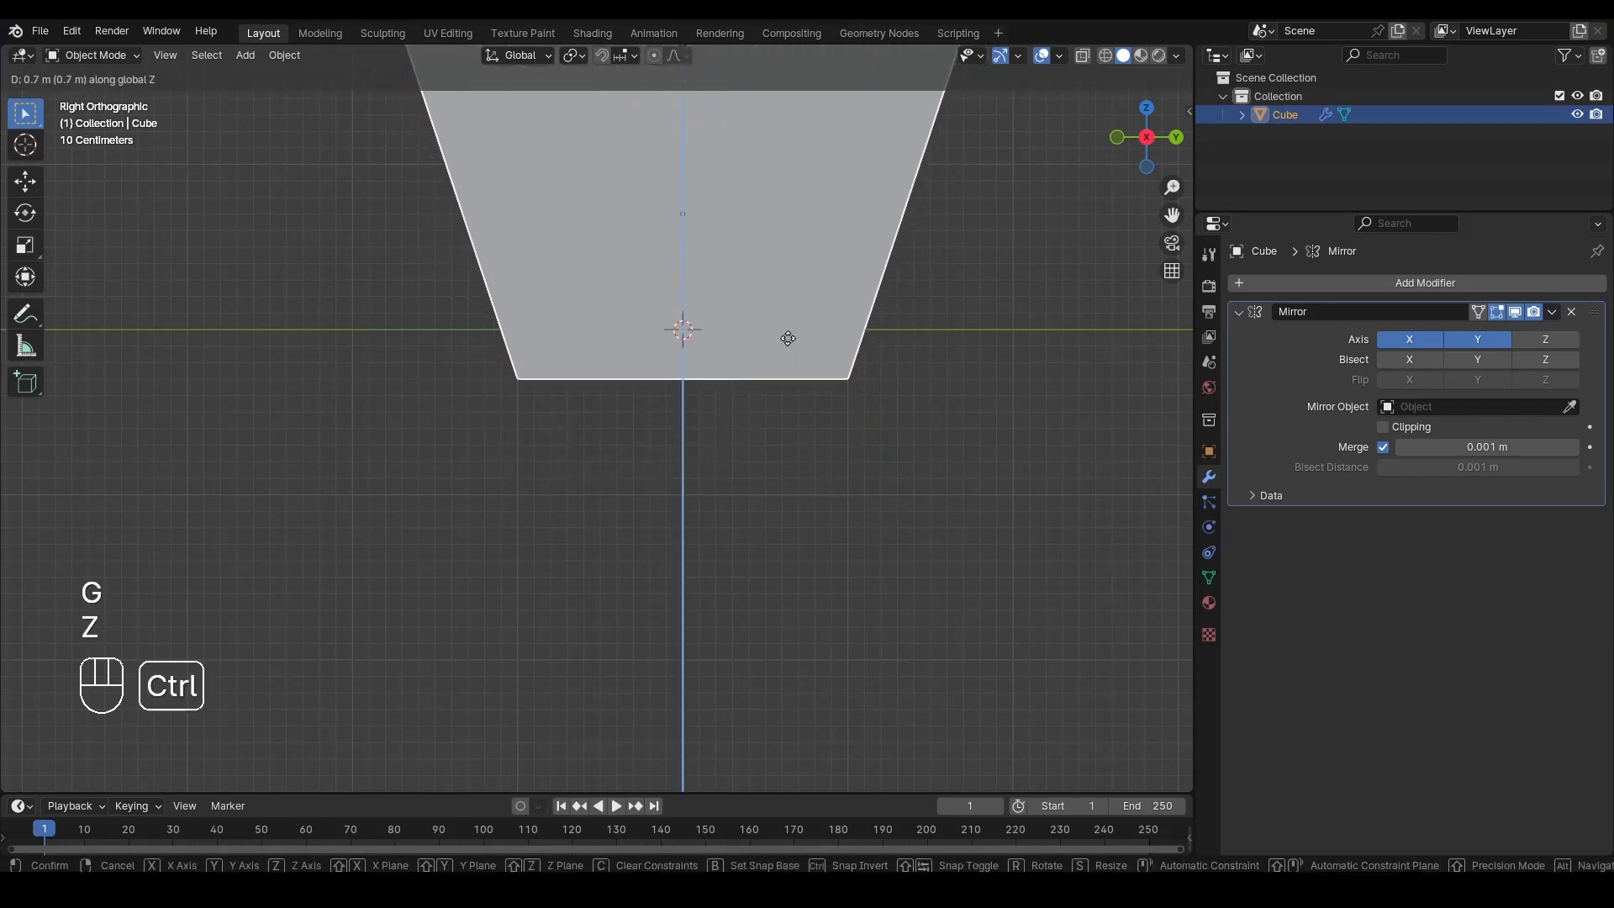
click(803, 311)
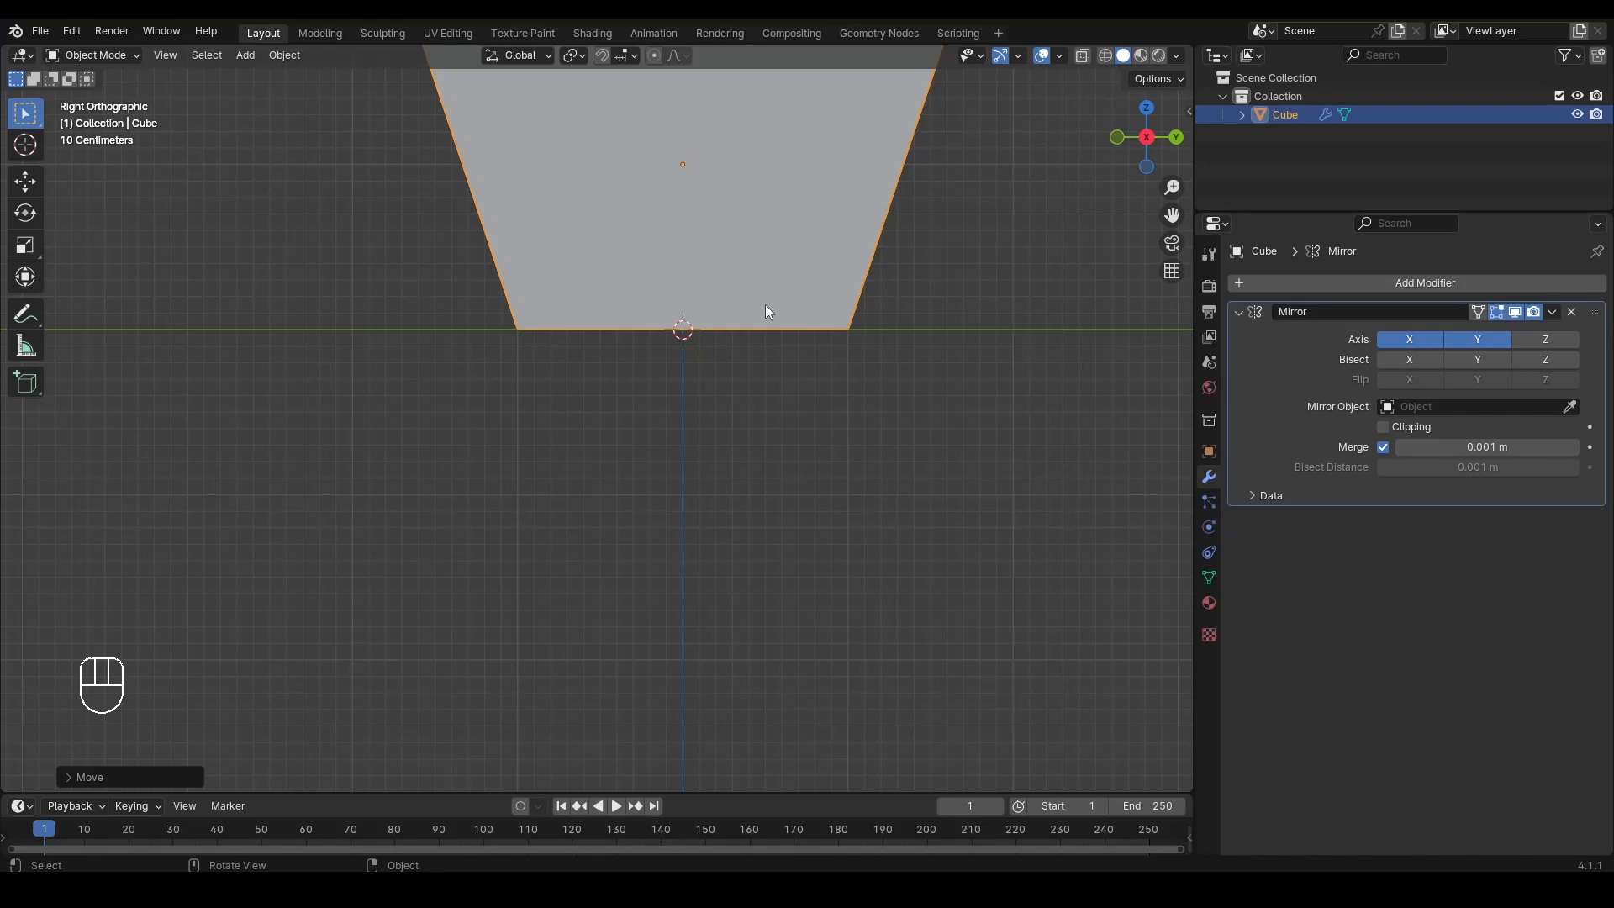
key(ctrl+z)
Step: Move all of the mesh geometry up about 1 m along Z in Edit Mode, placing its base at the object's origin
key(Tab)
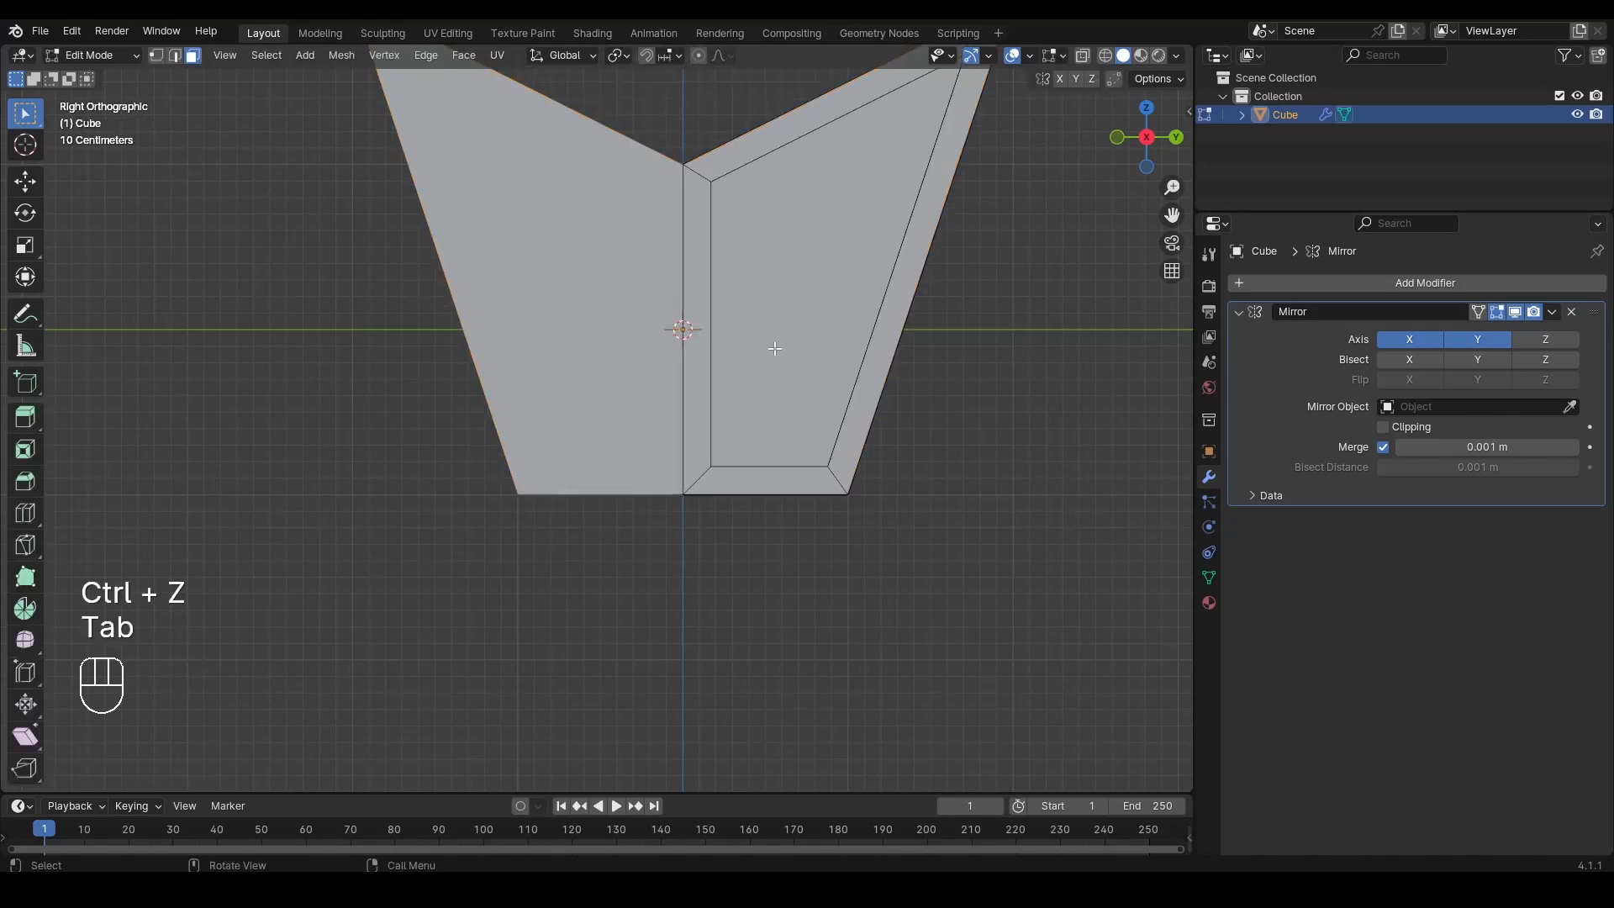
key(a)
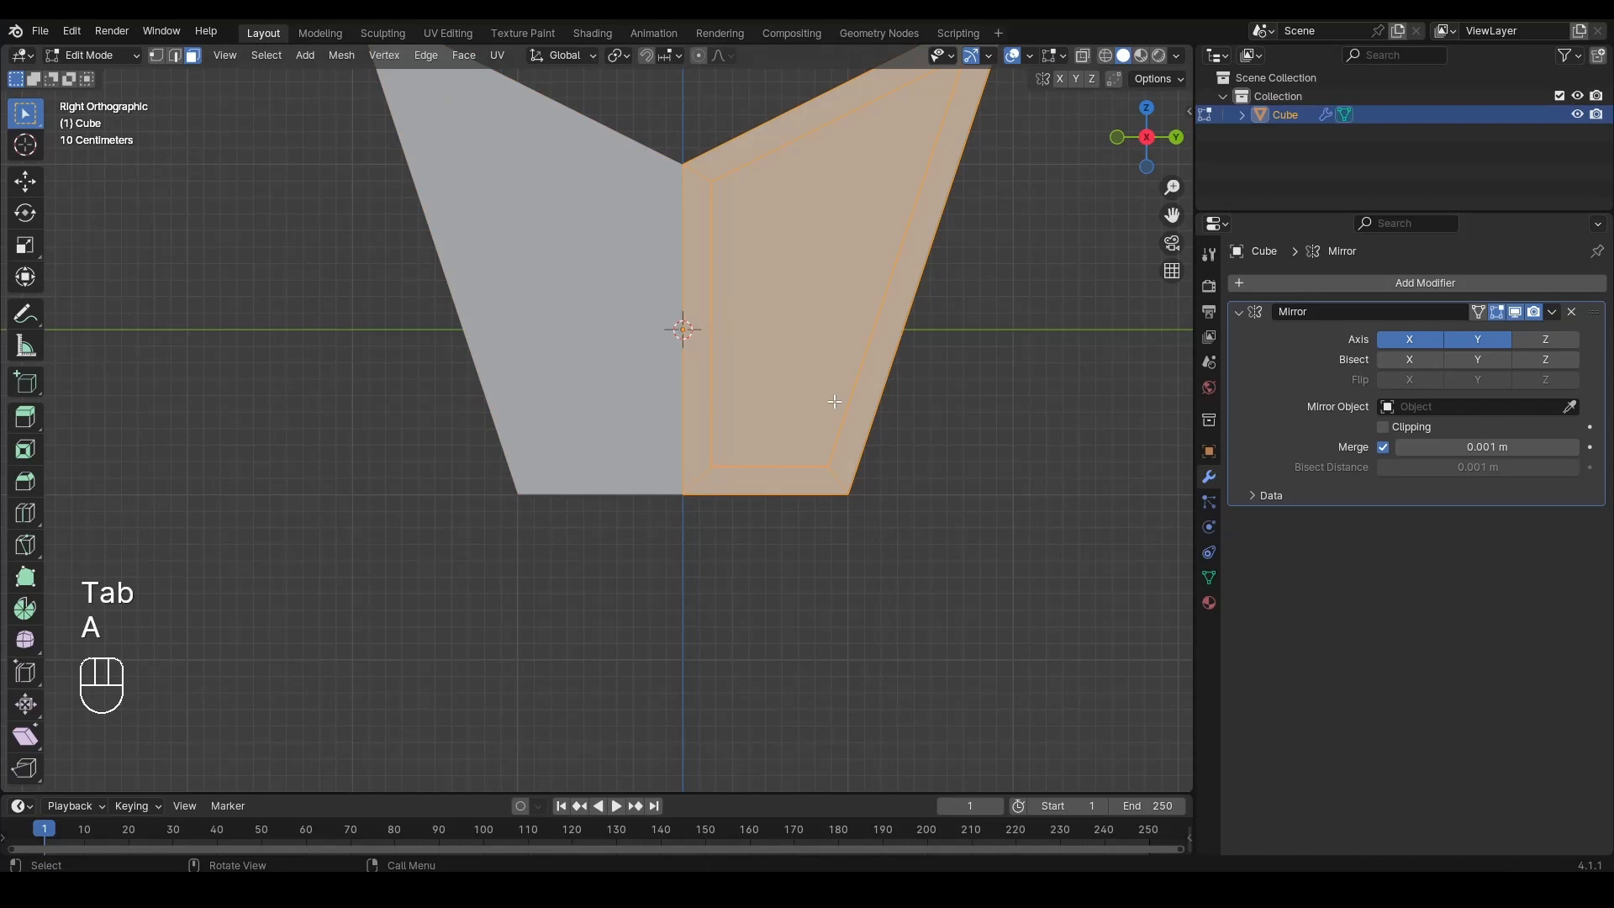
key(g)
key(z)
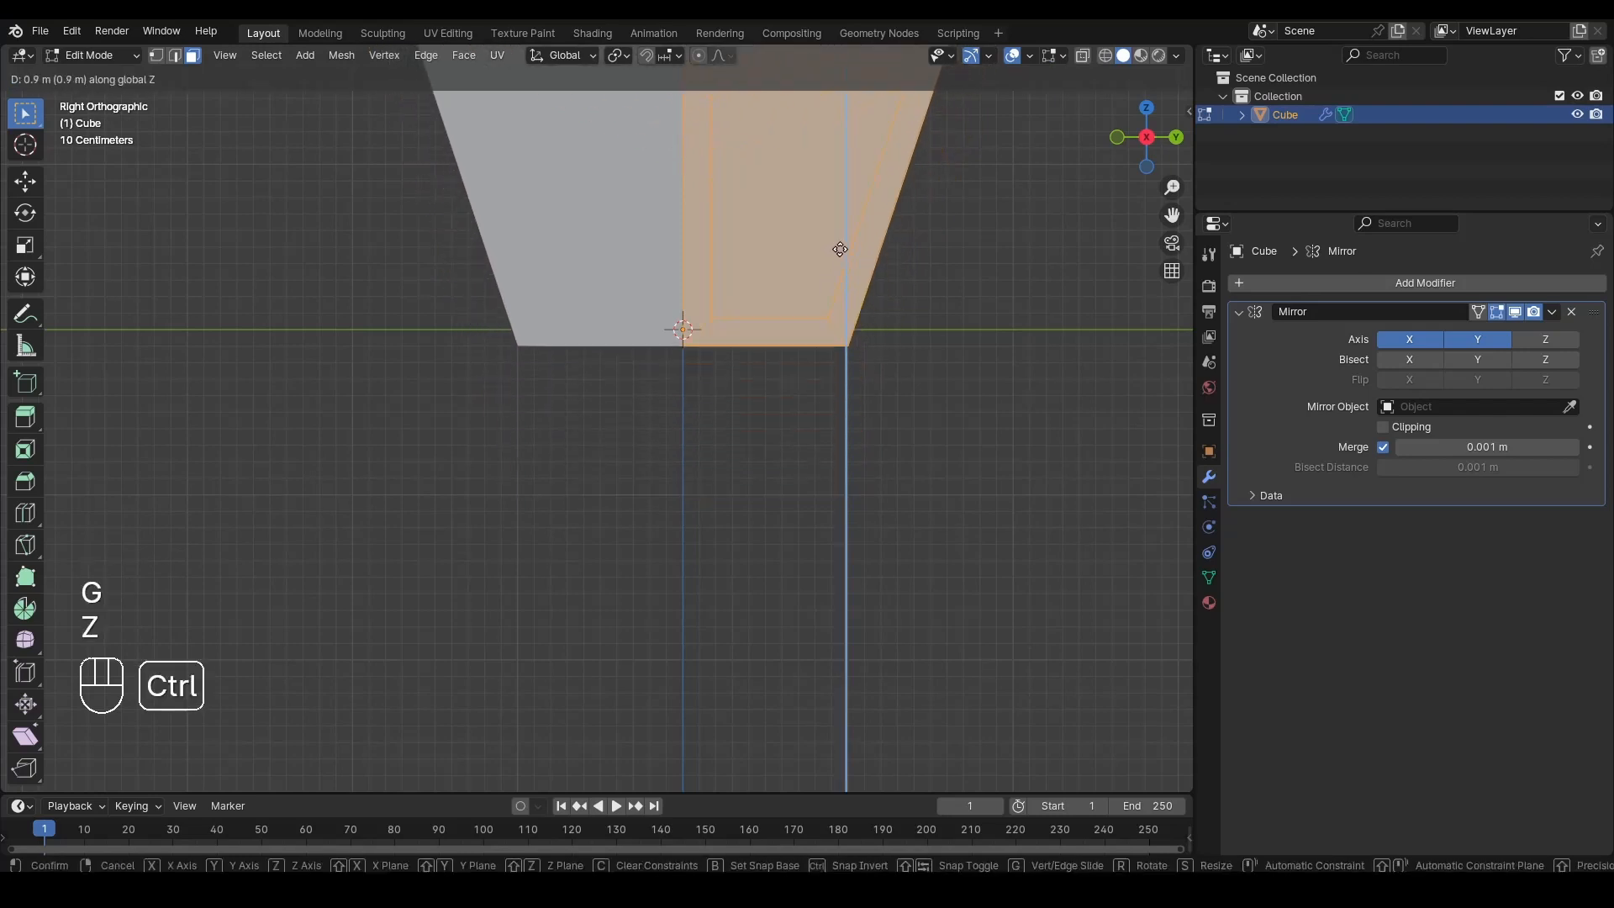
ctrl+click(843, 235)
key(Tab)
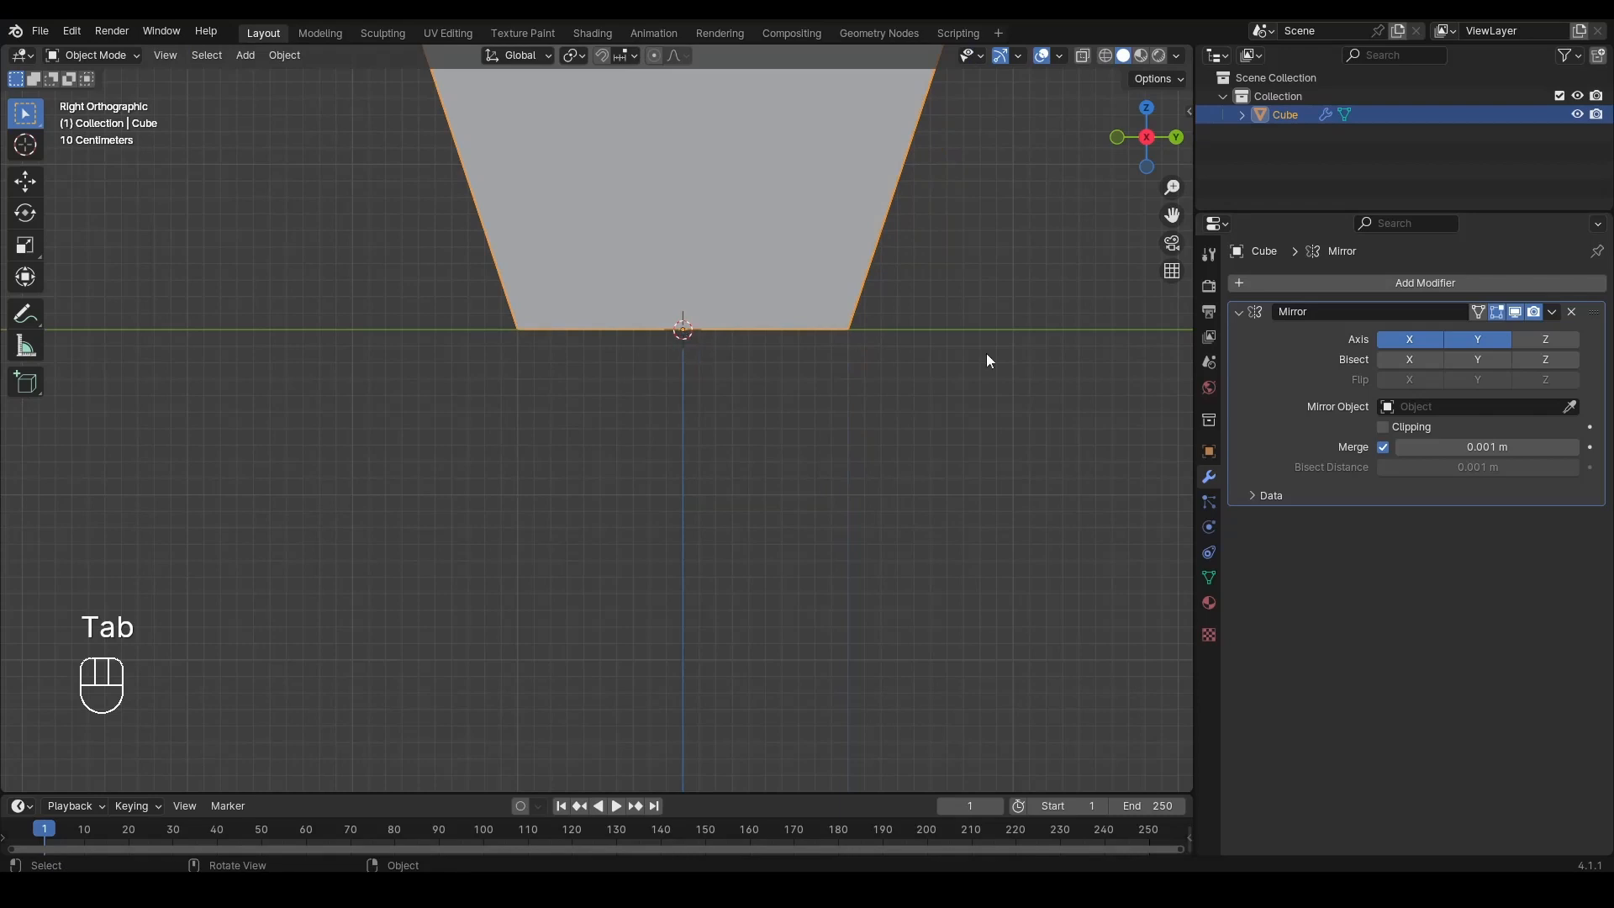
Step: Enable the Z axis in the Mirror modifier in addition to X and Y
click(1542, 341)
scroll(879, 400, down, 4)
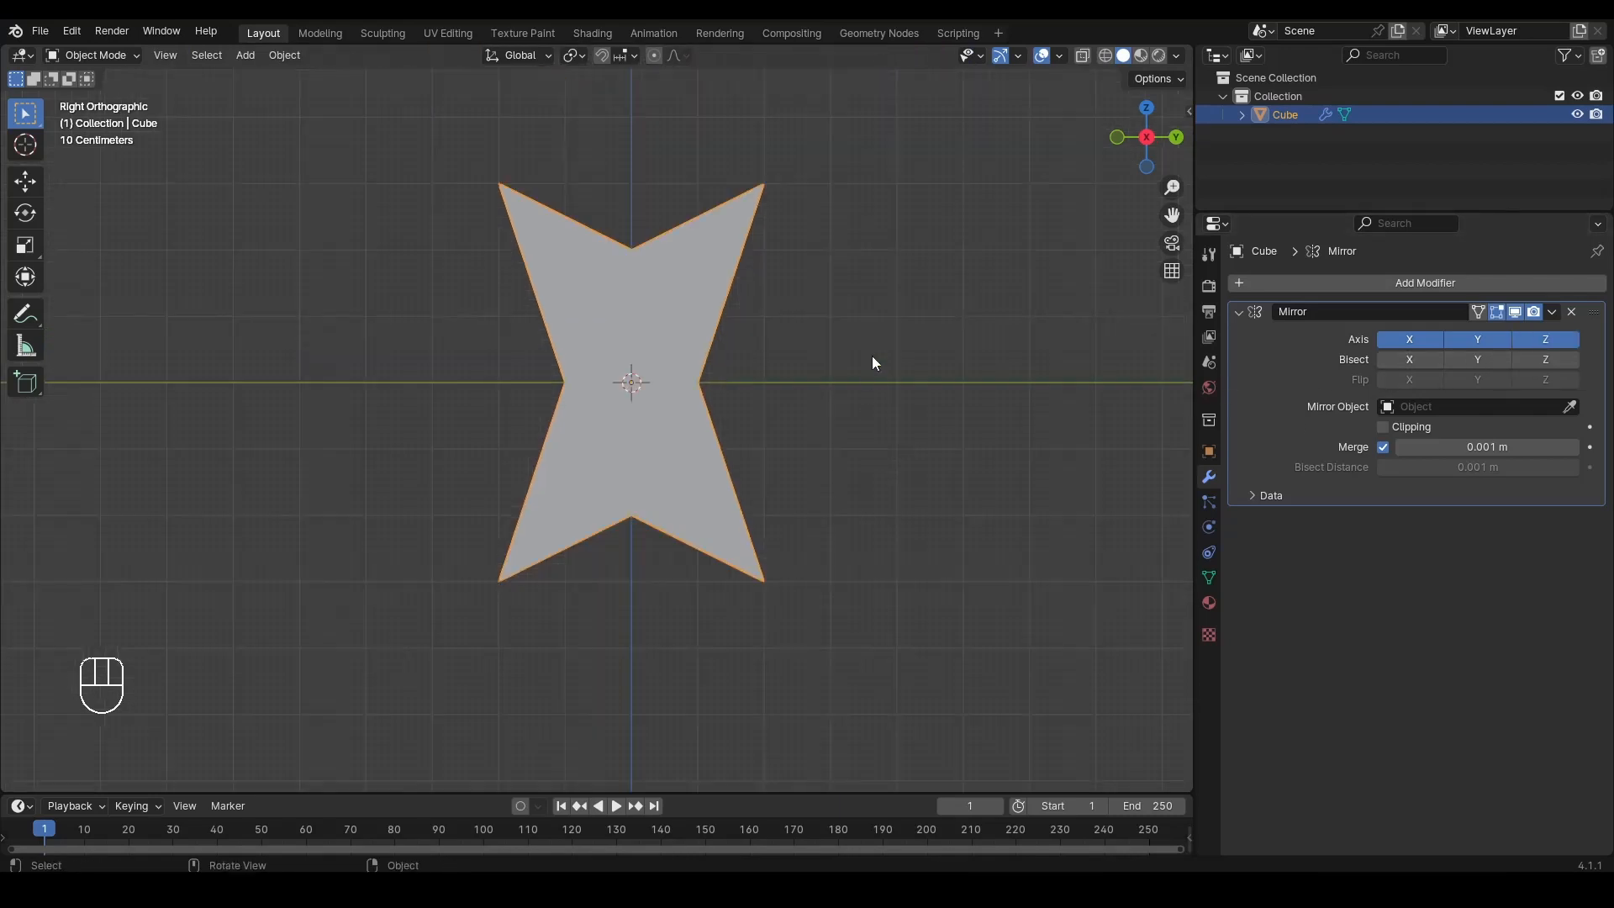
alt+middle_drag(873, 357, 673, 477)
scroll(656, 437, up, 5)
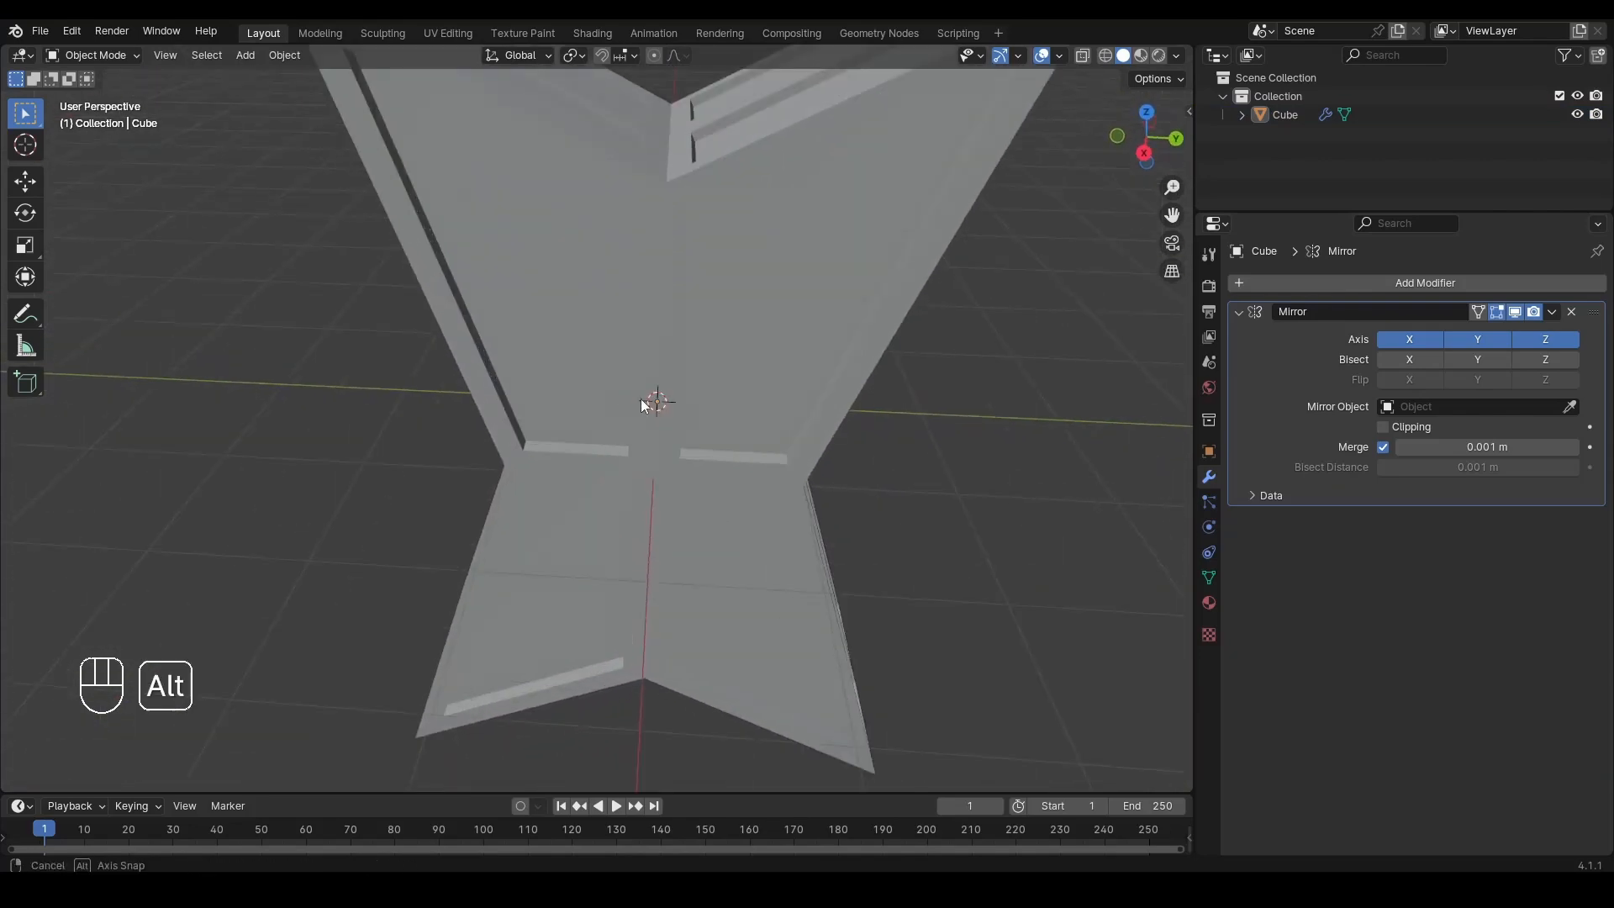
alt+middle_drag(641, 398, 524, 416)
scroll(586, 385, down, 5)
Step: Examine the editable part of the mesh in Edit Mode against its mirrored copies from several sides
click(617, 438)
key(Tab)
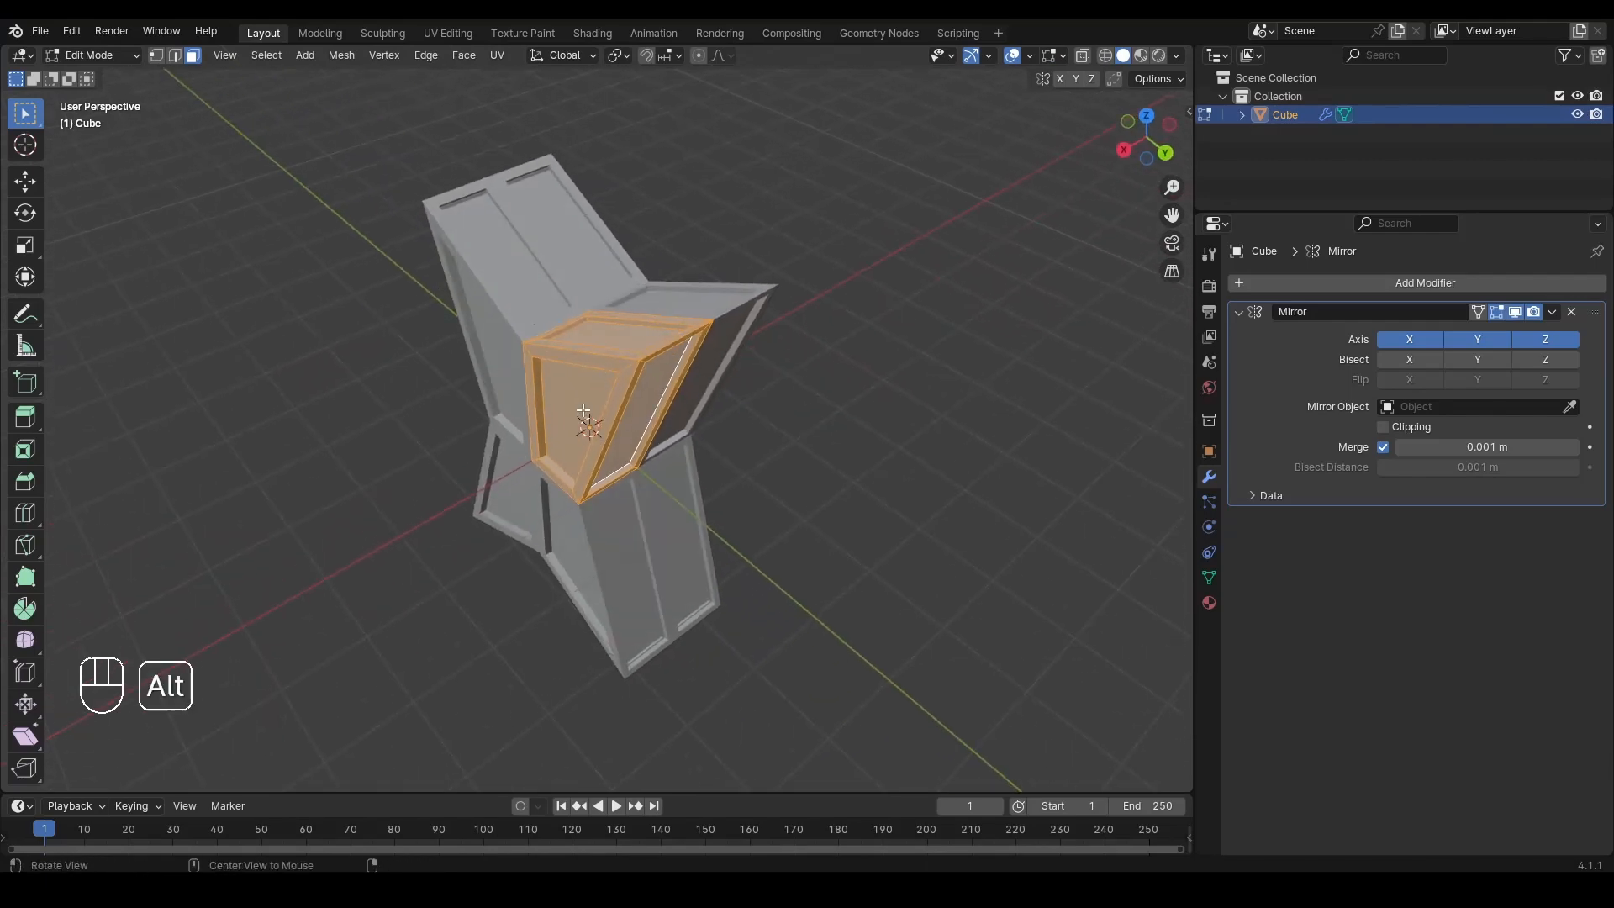
alt+middle_drag(630, 420, 633, 361)
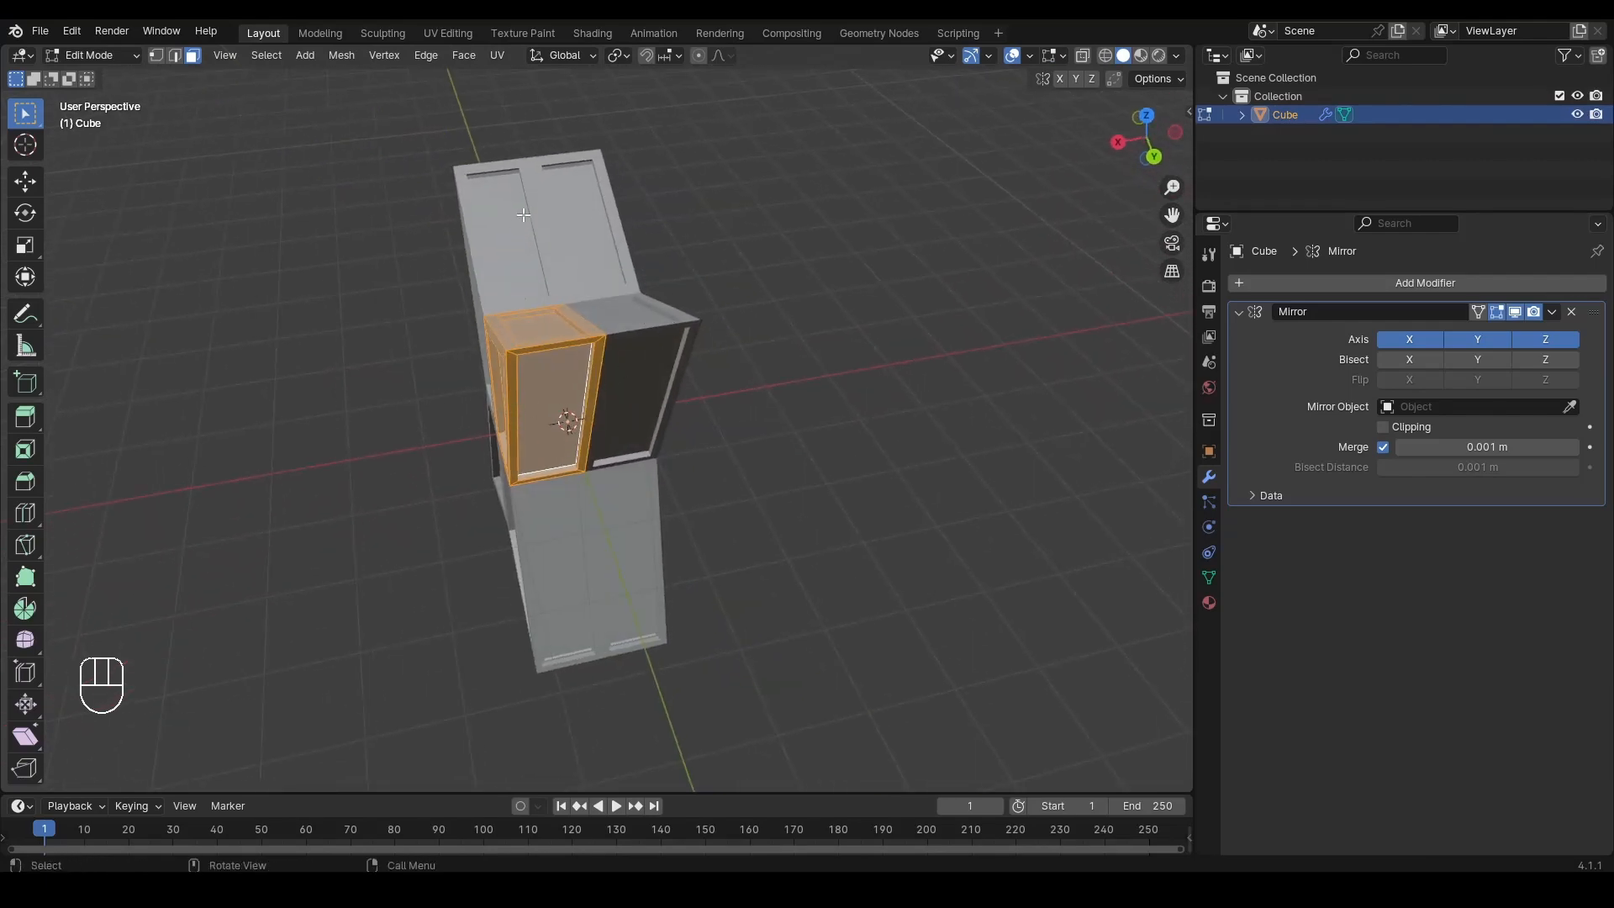
alt+middle_drag(523, 215, 663, 453)
alt+middle_drag(532, 492, 768, 497)
alt+middle_drag(671, 209, 761, 310)
click(1161, 171)
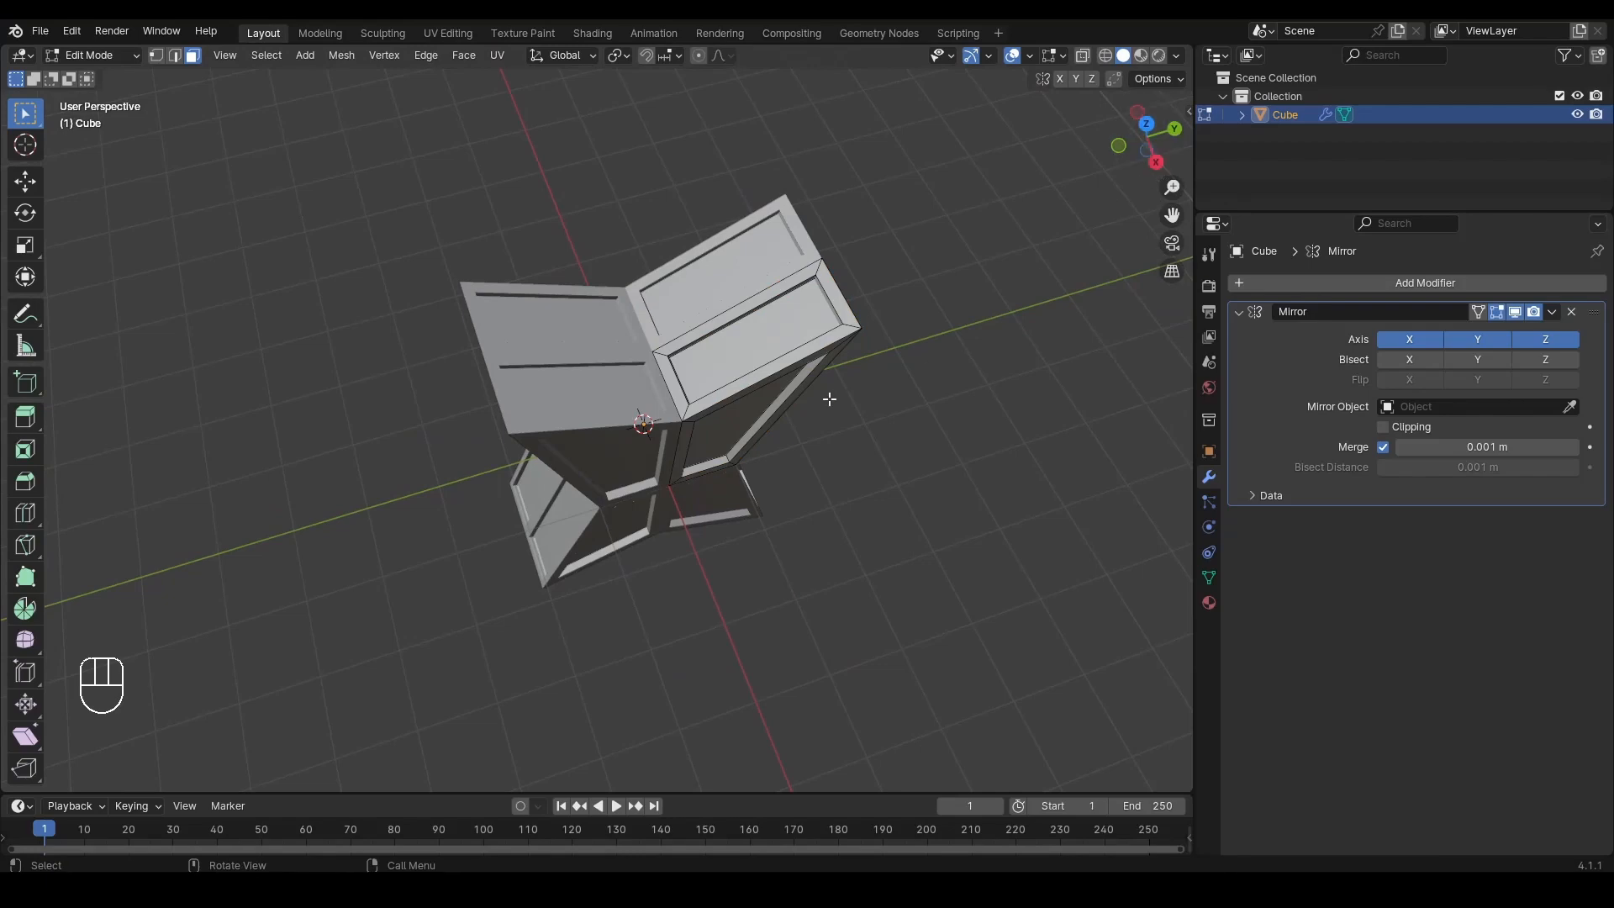
scroll(820, 379, up, 1)
click(797, 343)
alt+middle_drag(797, 403, 703, 299)
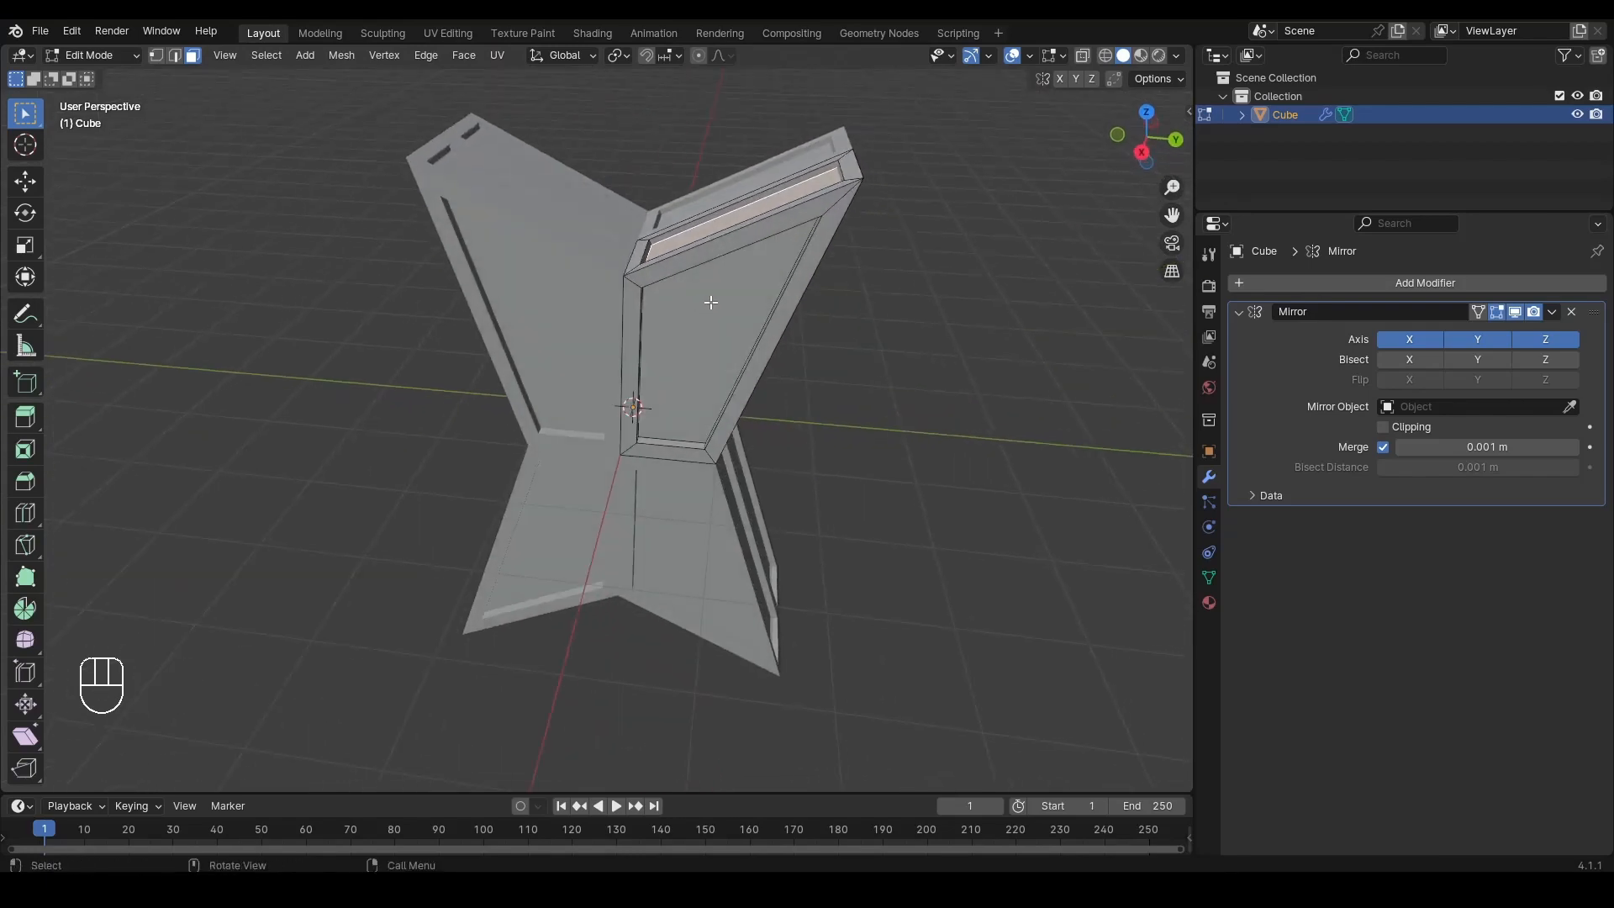
Step: Add a centred horizontal loop cut halfway up the editable part of the mesh
key(1)
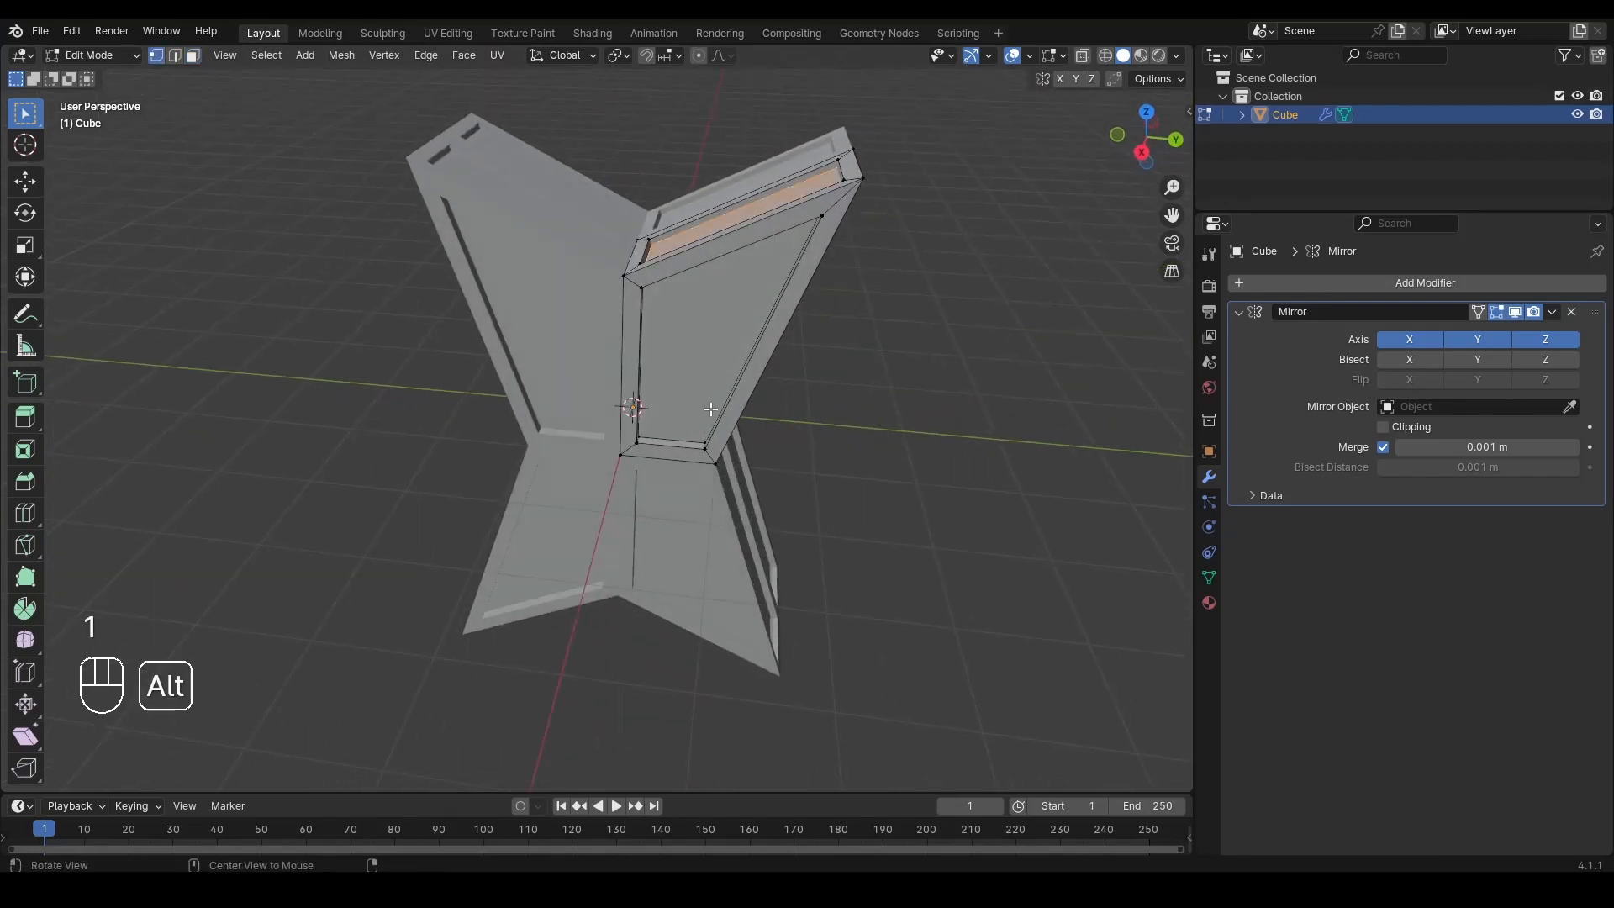
alt+middle_drag(647, 578, 723, 404)
key(ctrl+r)
click(765, 308)
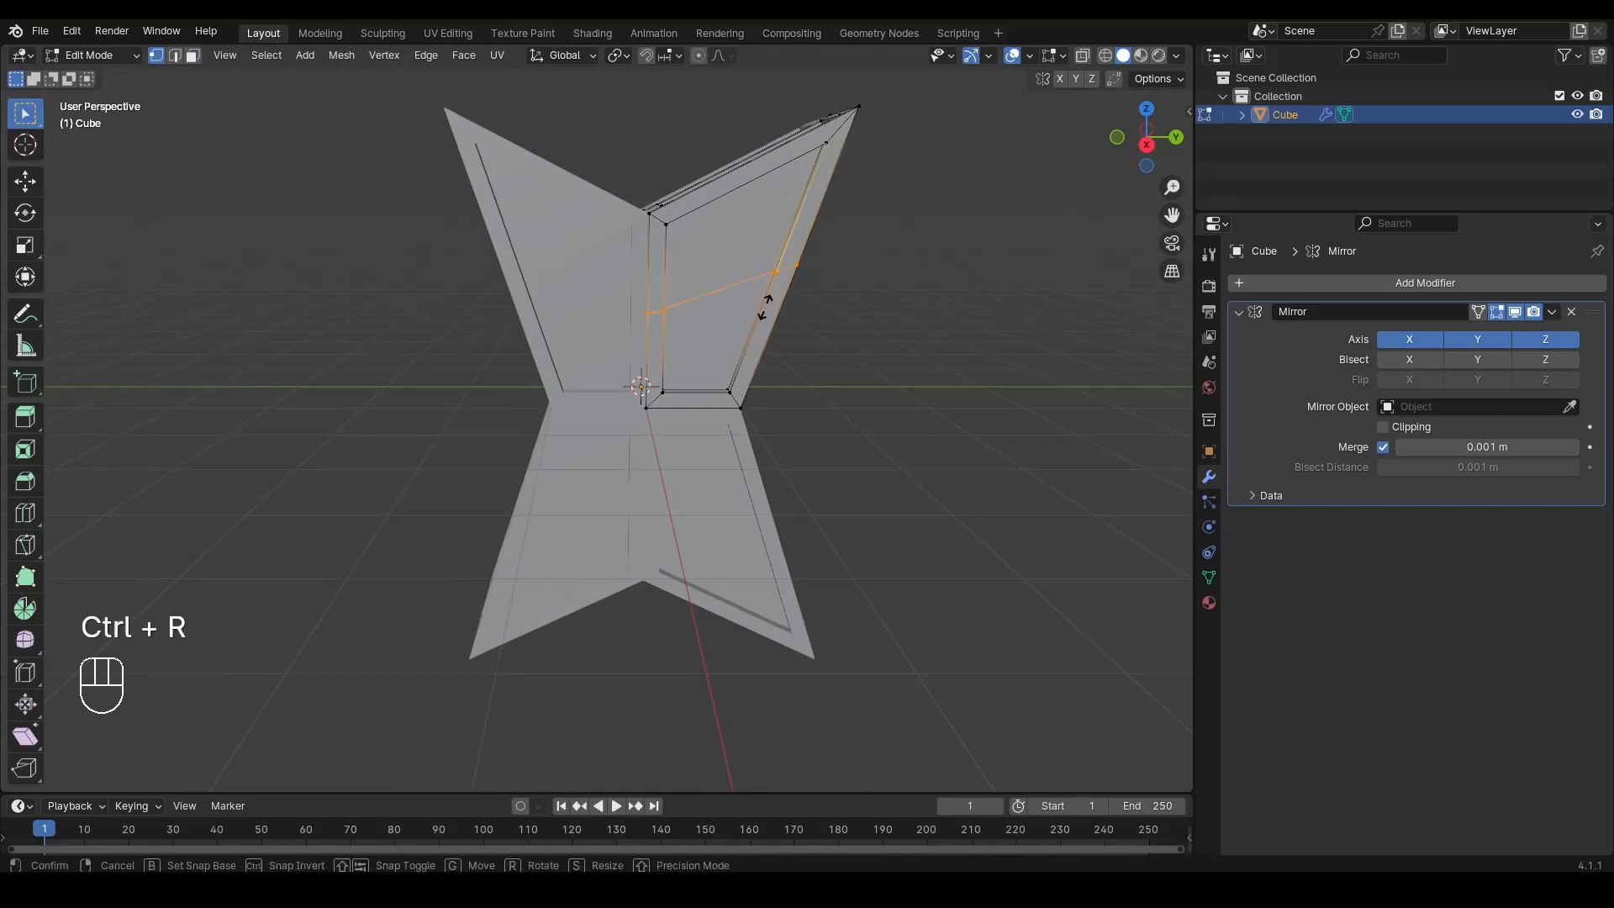
right_click(765, 308)
Step: Move the loop cut's edges on the outer positive-Y side about 0.5 m outward along Y, in line with the upper outer corner
key(alt+z)
key(alt+z)
key(2)
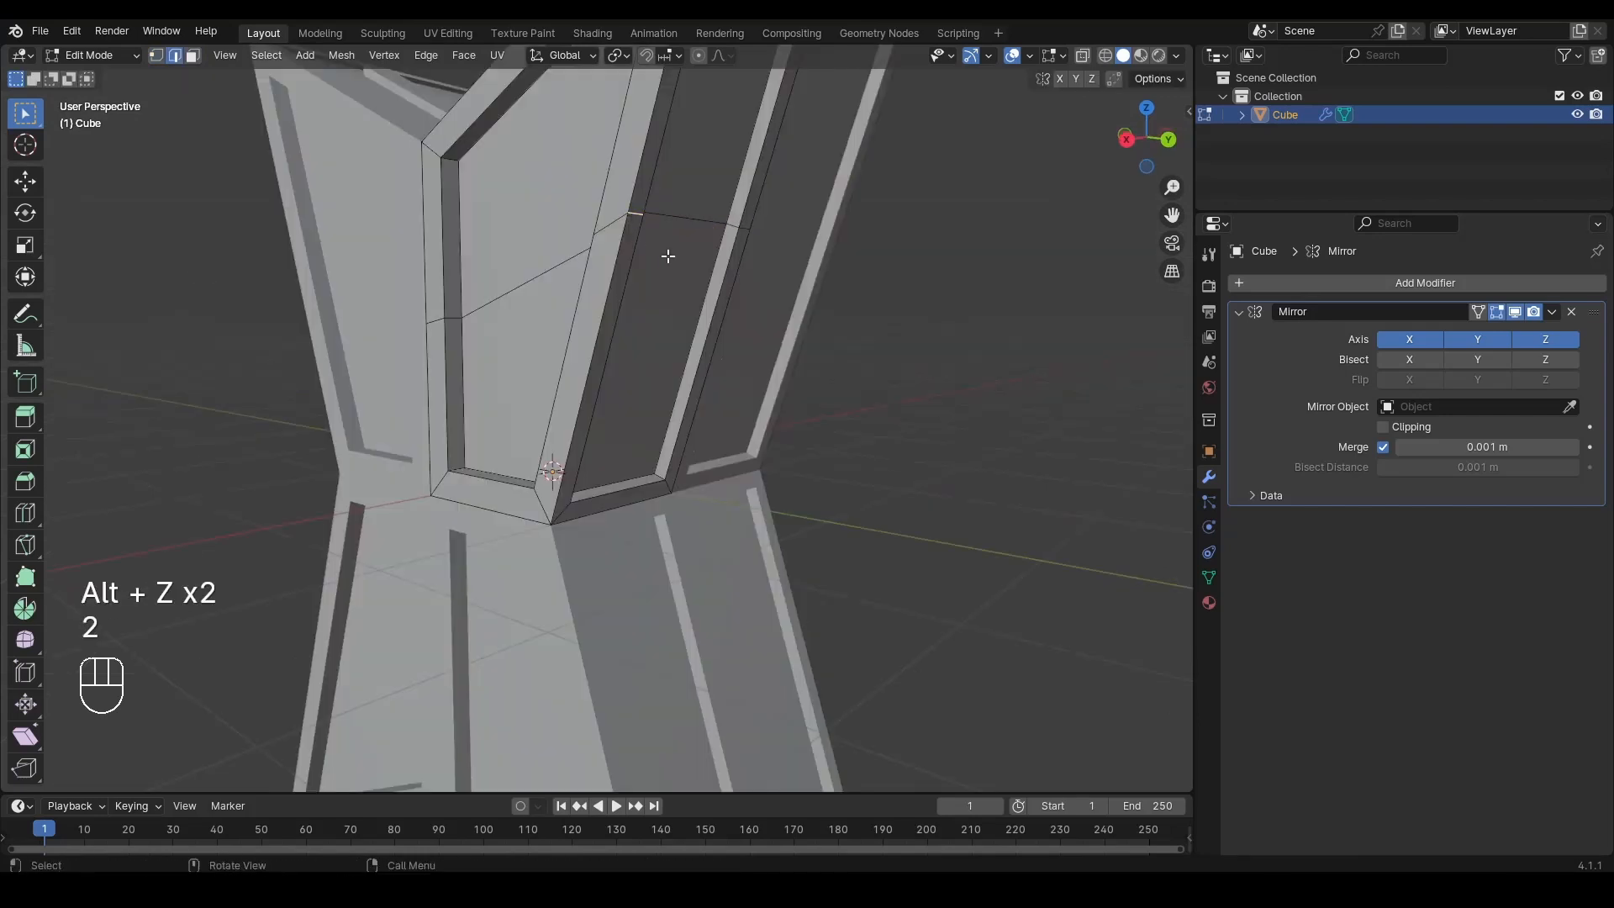
alt+middle_drag(667, 252, 566, 292)
ctrl+click(579, 233)
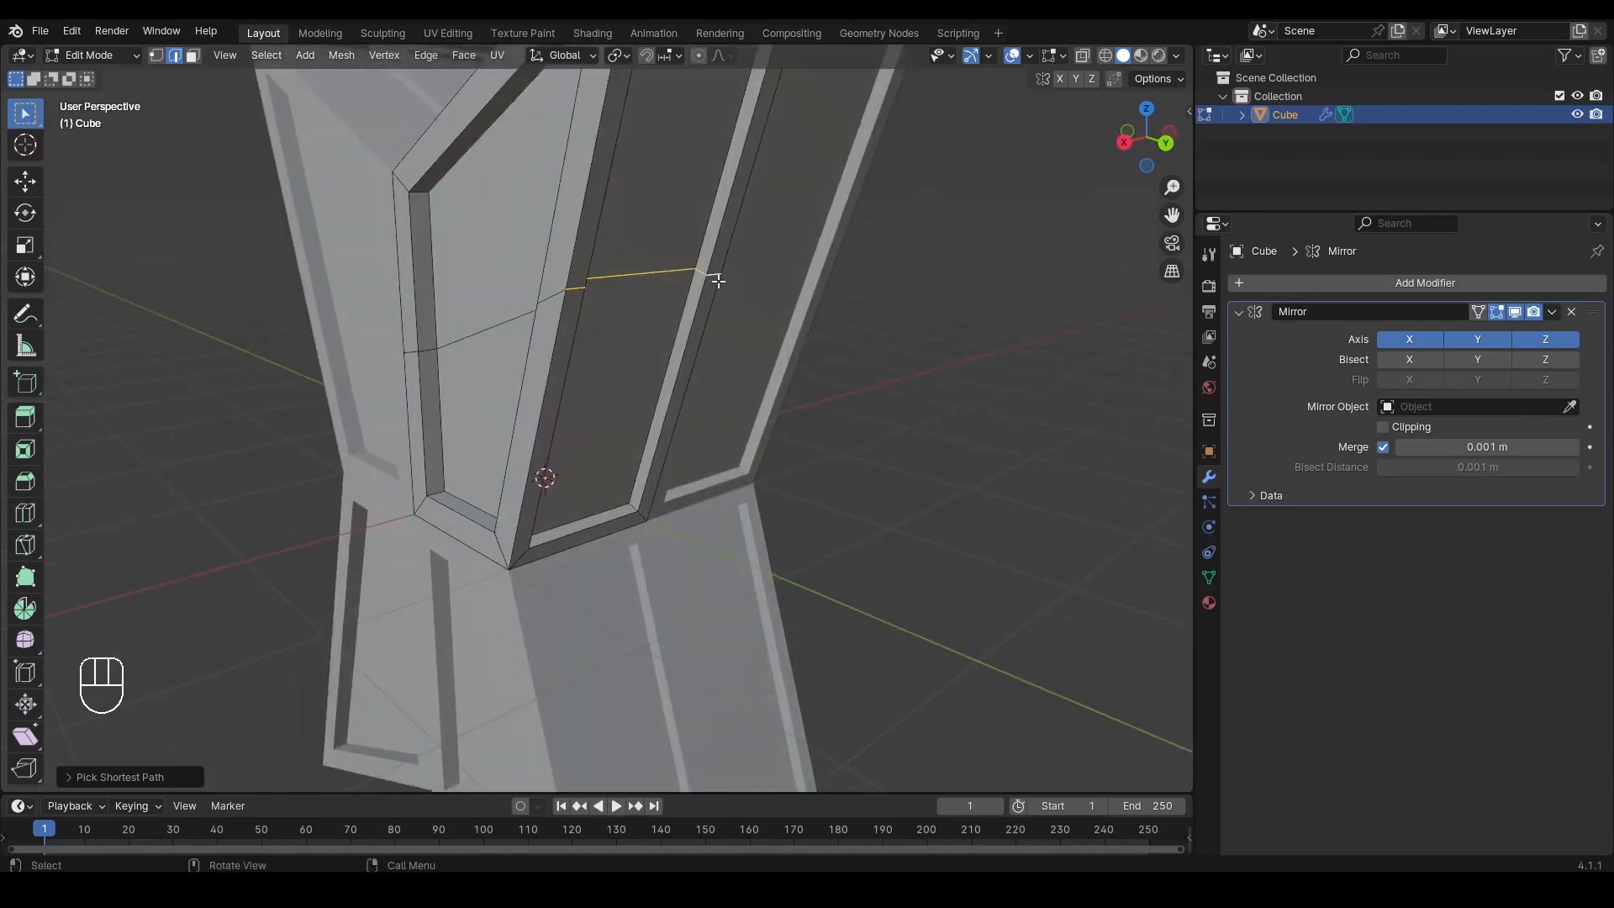
click(1131, 148)
alt+shift+middle_drag(714, 348, 627, 377)
key(g)
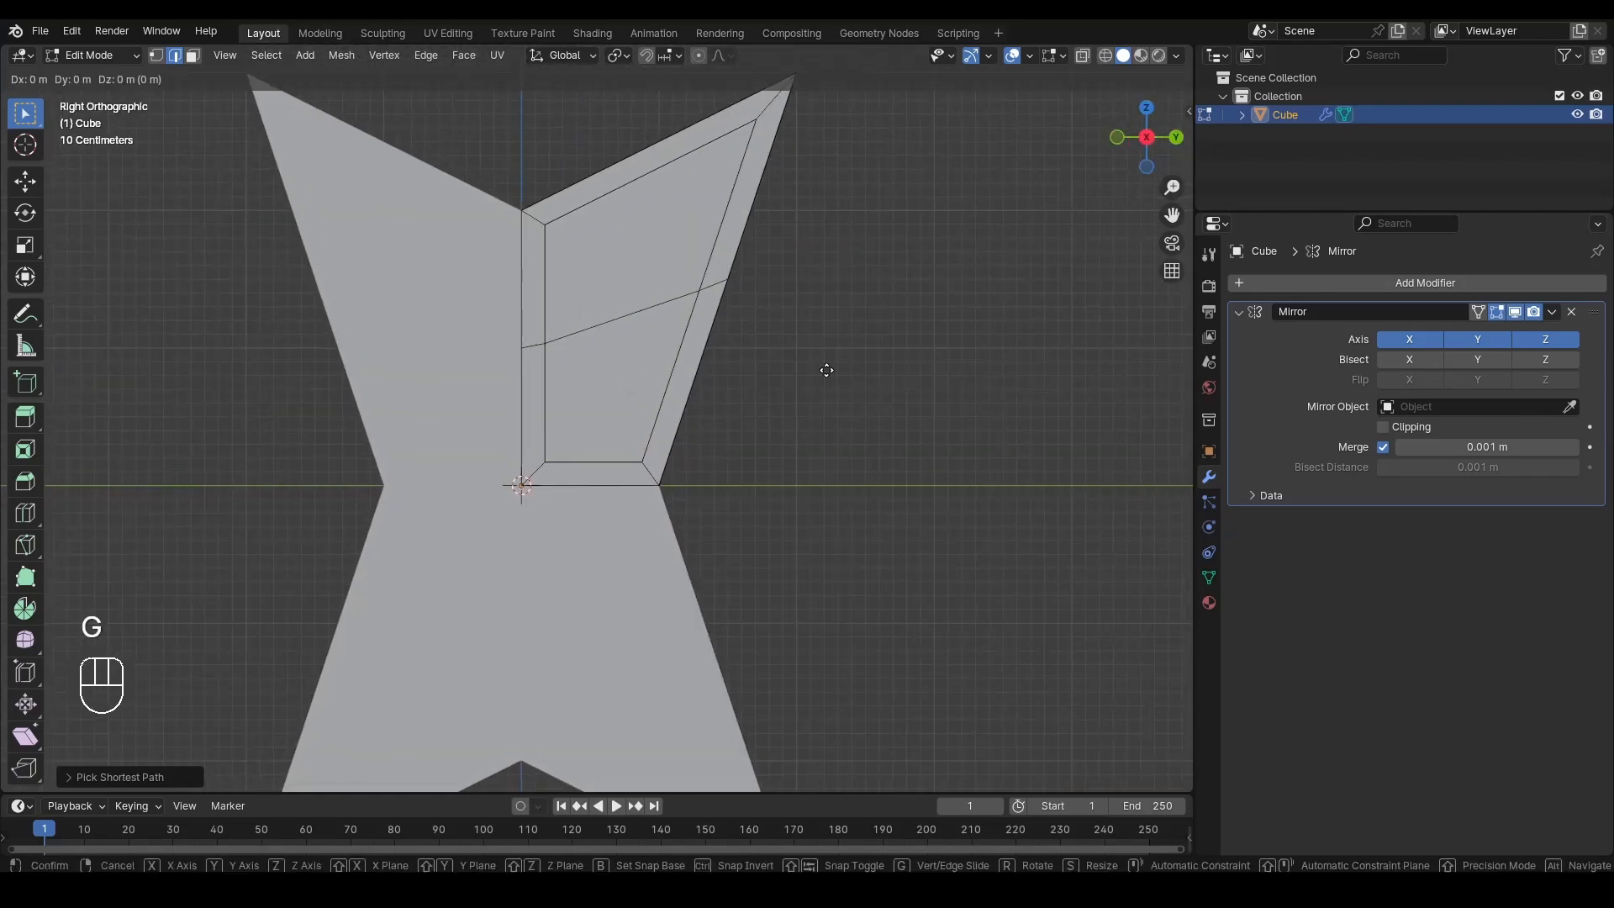
key(y)
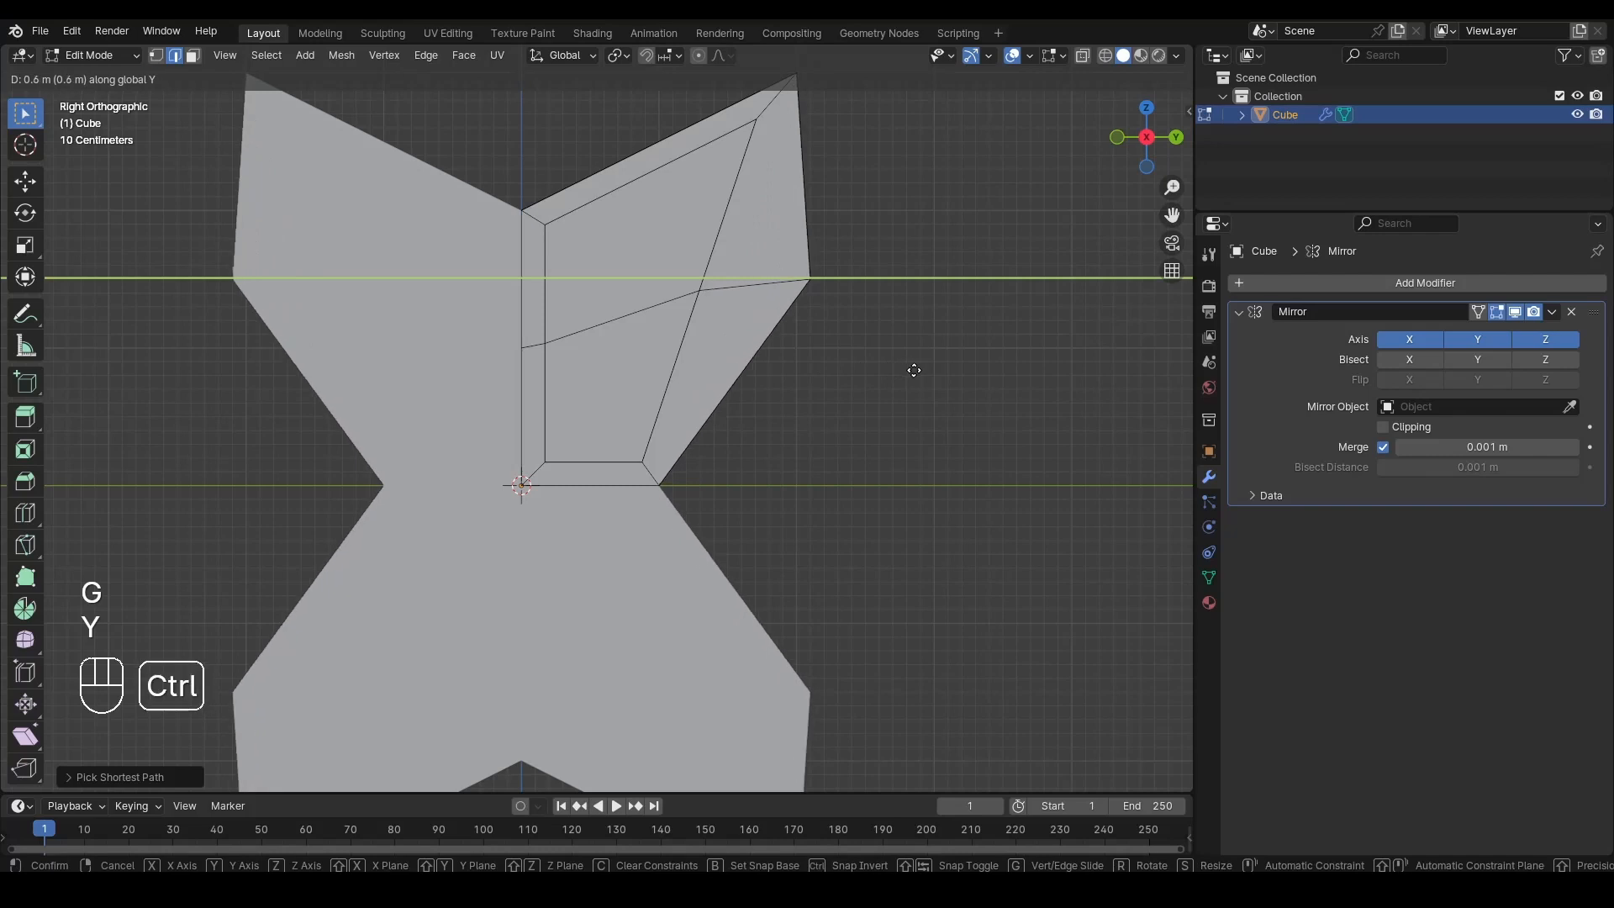
click(893, 385)
Step: Lower the loop cut's outer positive-Y edges about 1.2 m along Z, close to the horizontal mirror plane, and return to Object Mode
key(g)
key(z)
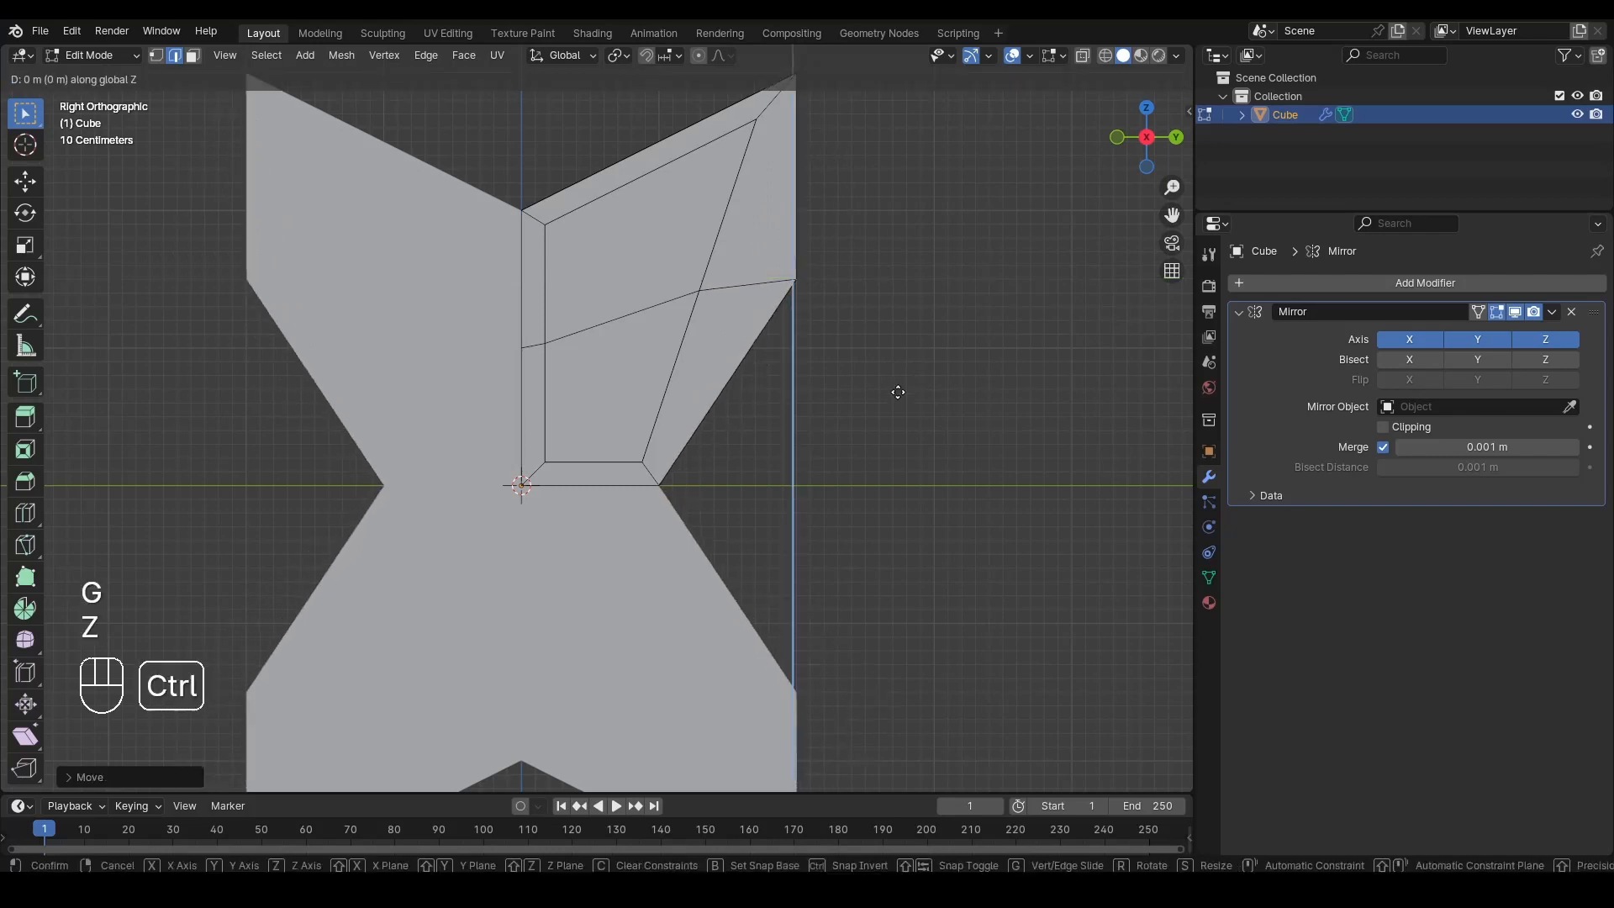
click(894, 545)
key(Tab)
middle_drag(894, 545, 684, 452)
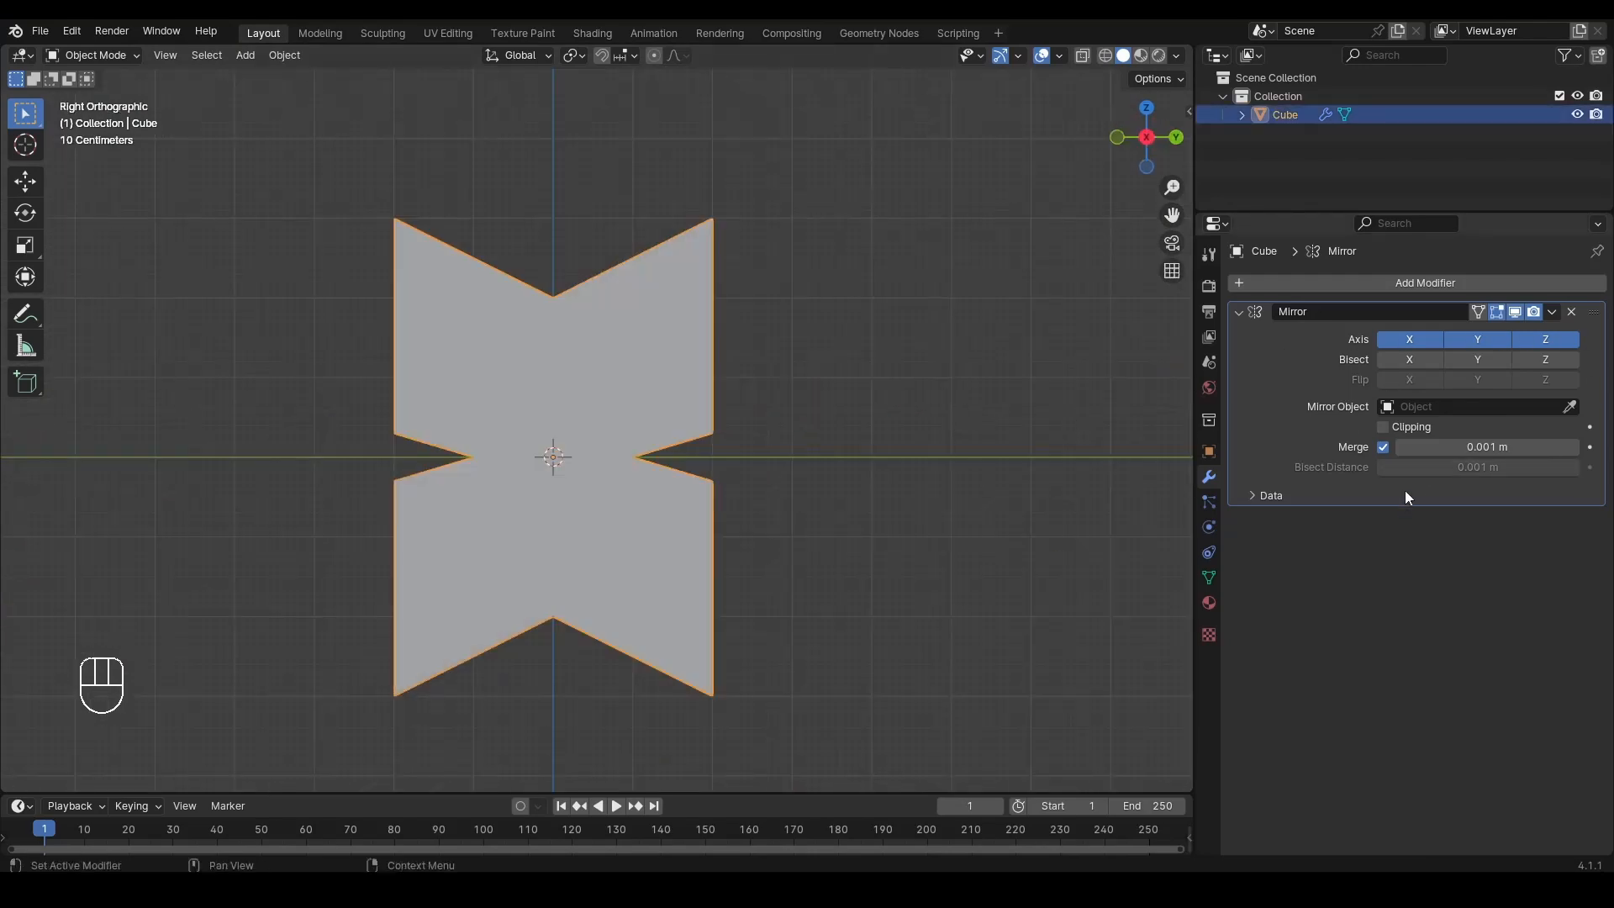
Step: Delete the edited mirrored mesh and move the fresh cube with its Mirror modifier 3 m along Y and 1 m up along Z
key(Delete)
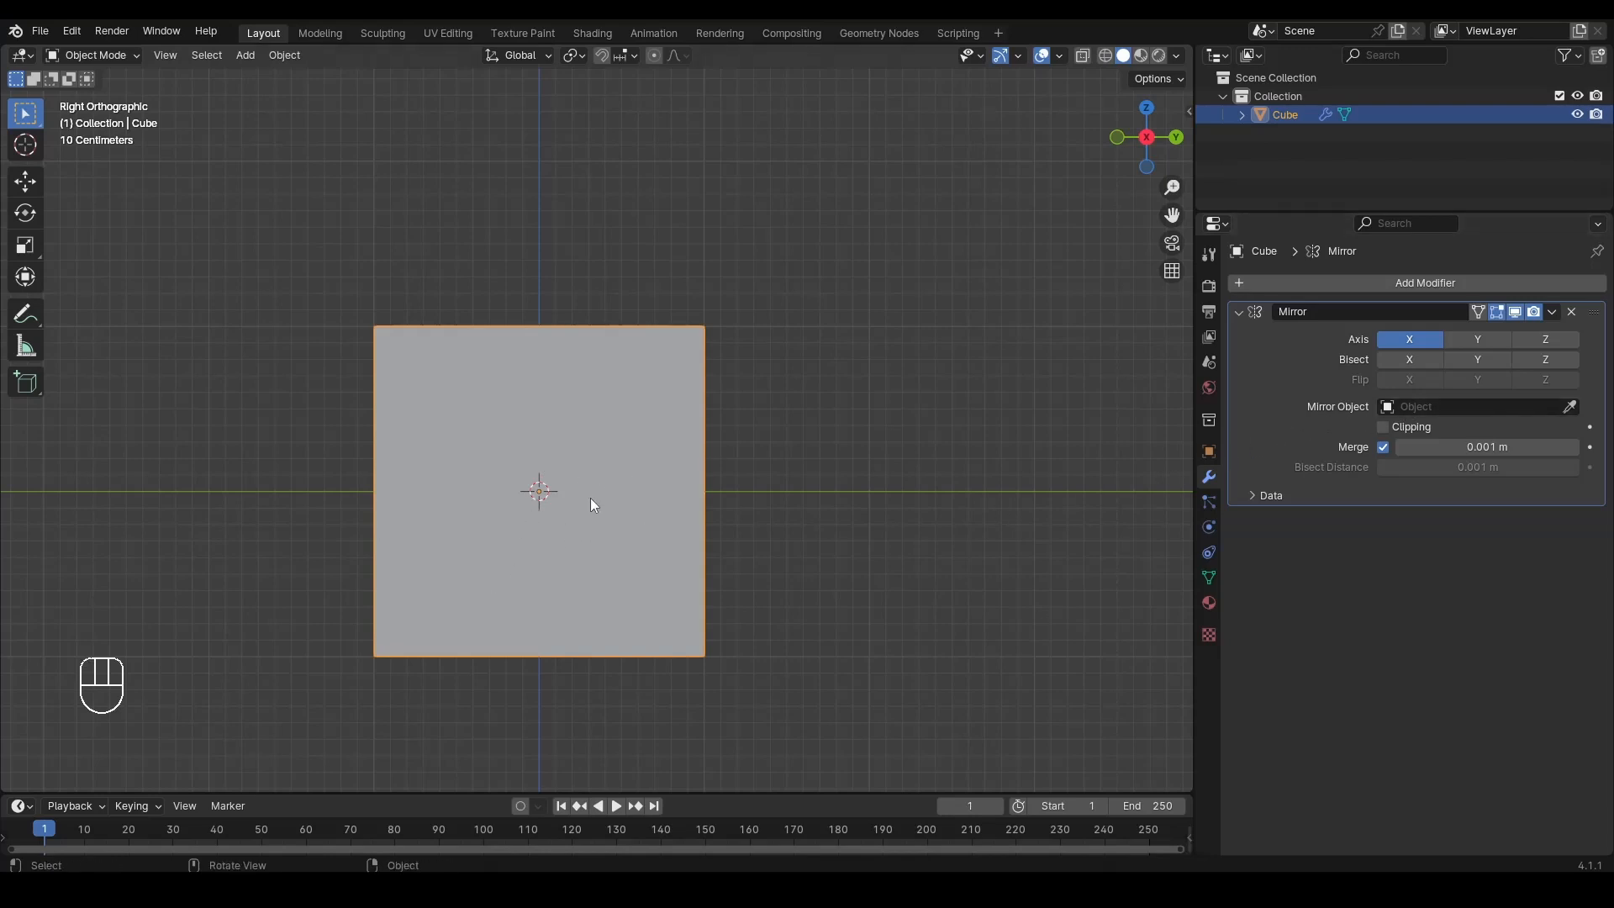
key(g)
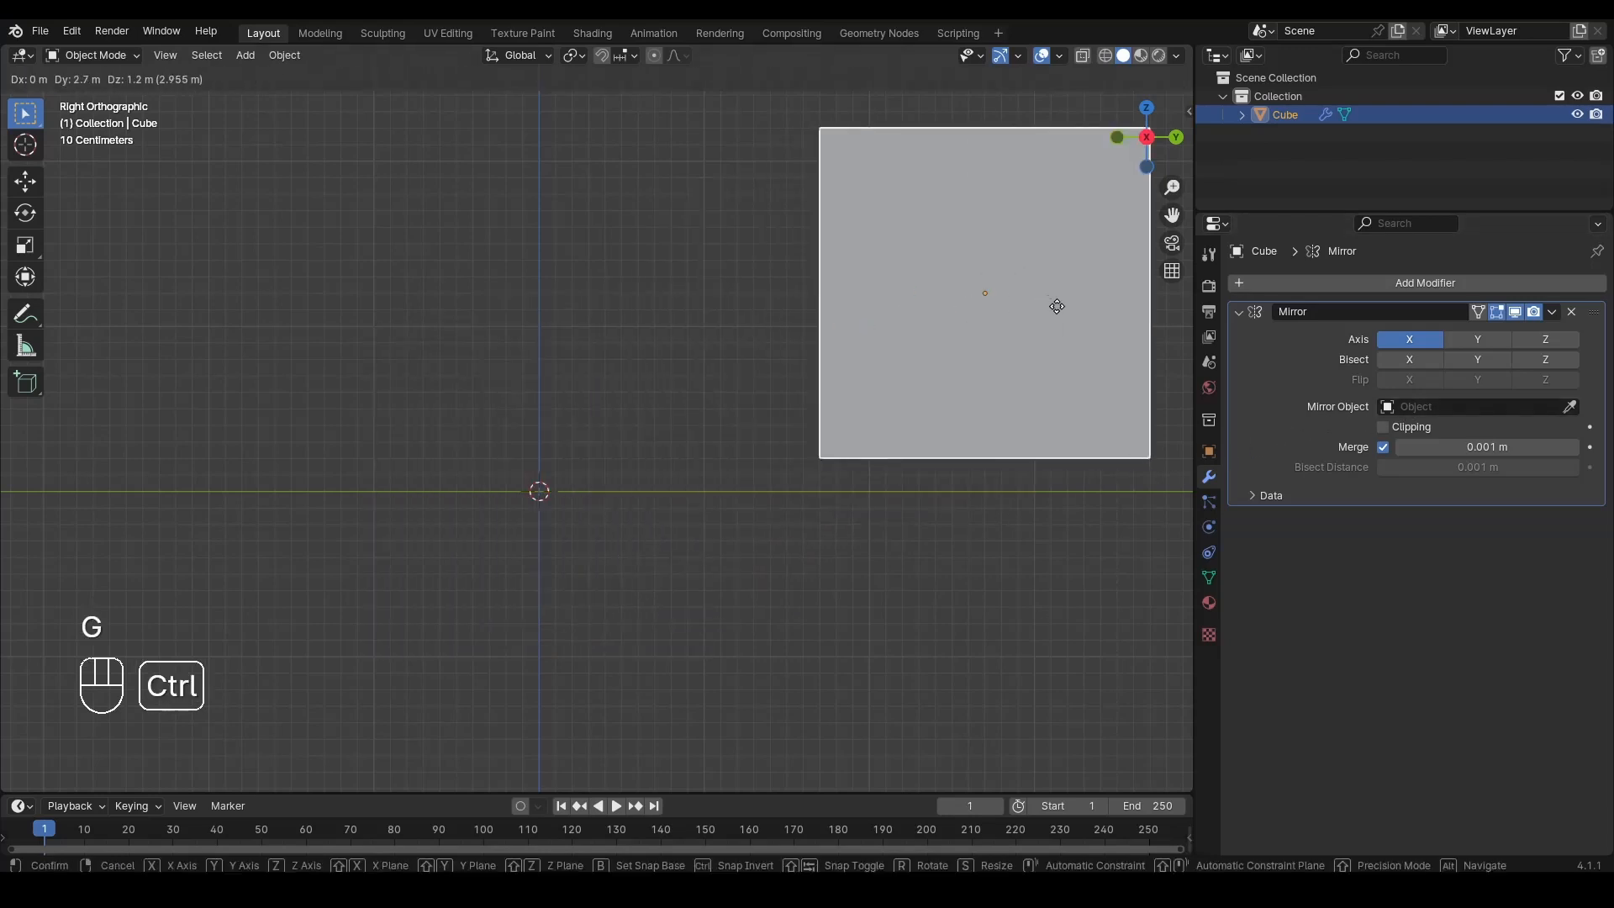
ctrl+click(1095, 333)
click(714, 451)
scroll(714, 453, down, 2)
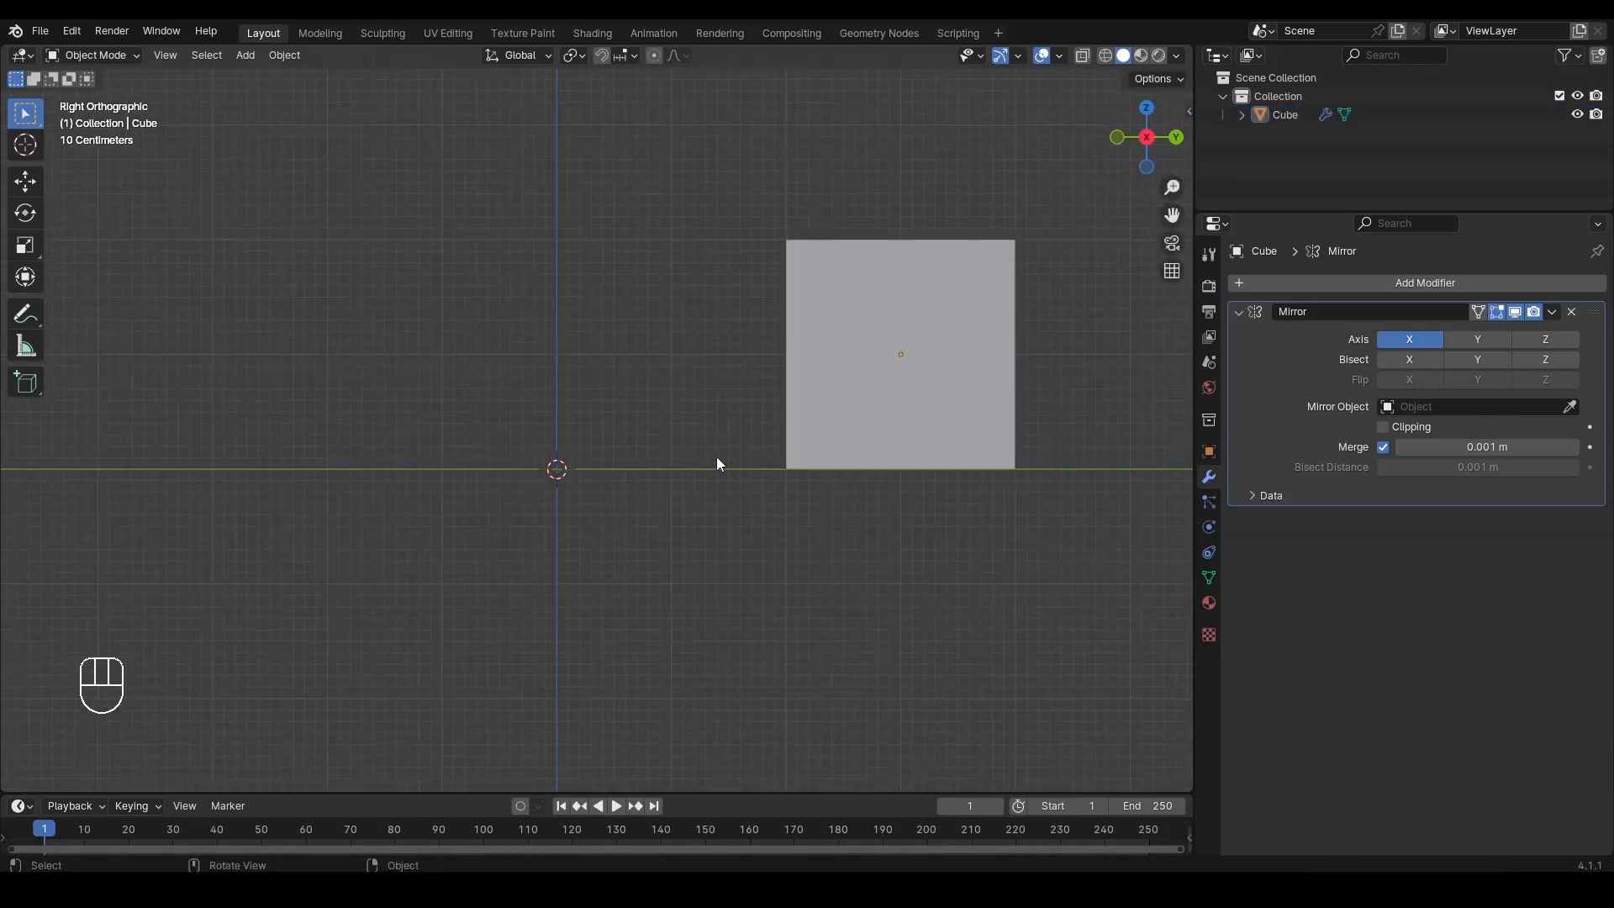
alt+shift+middle_drag(713, 461, 728, 439)
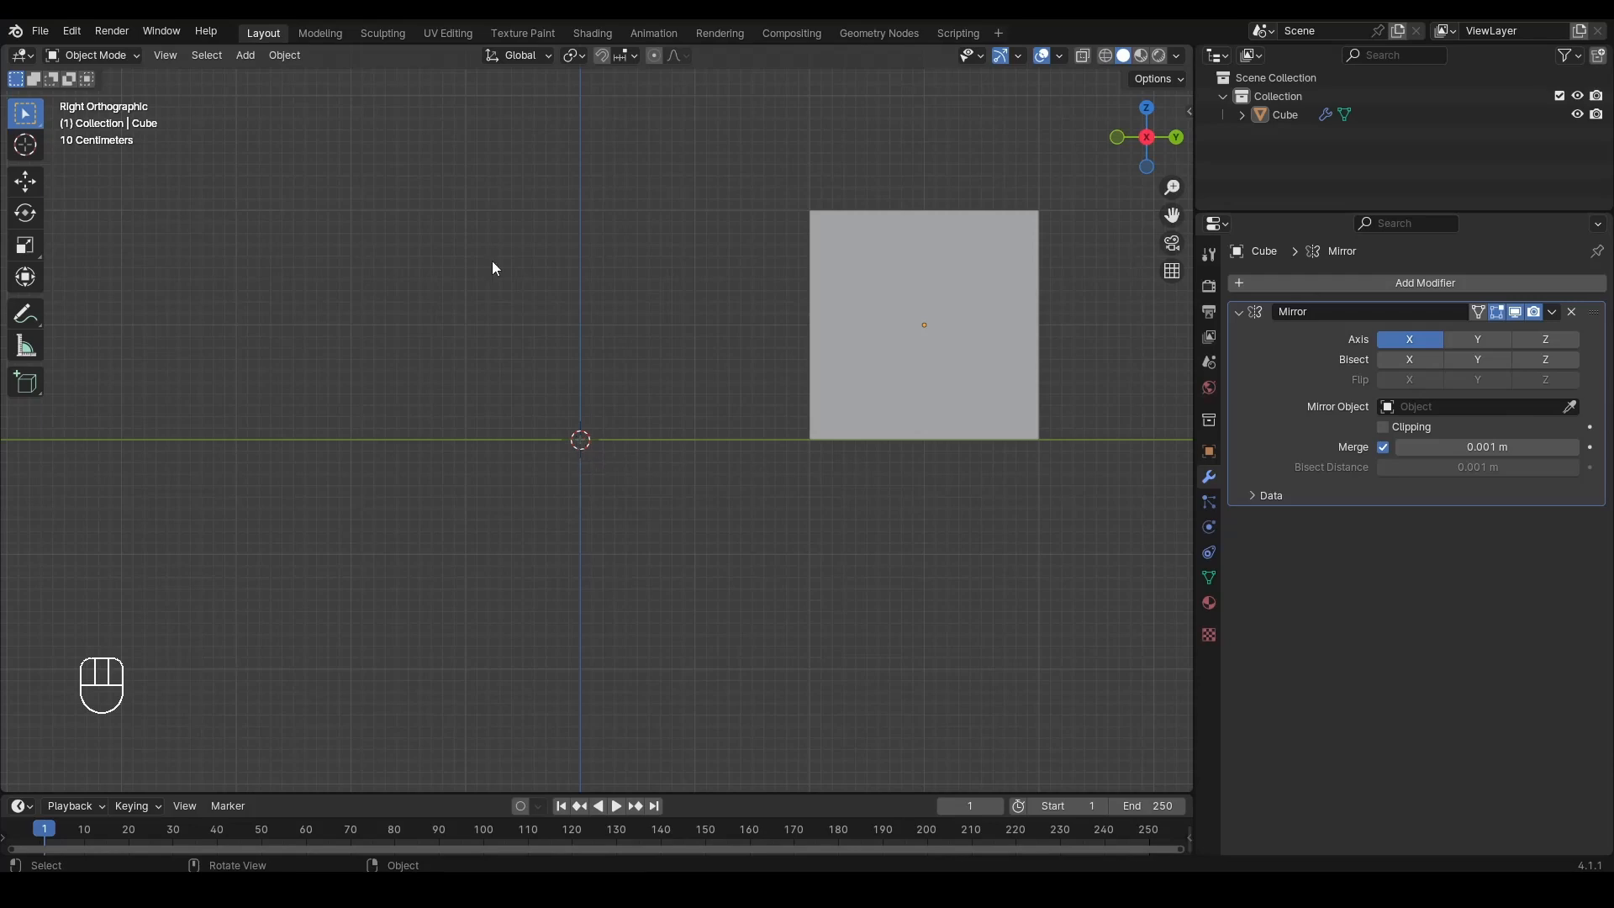
Step: Add a Plain Axes empty at the world origin
key(shift)
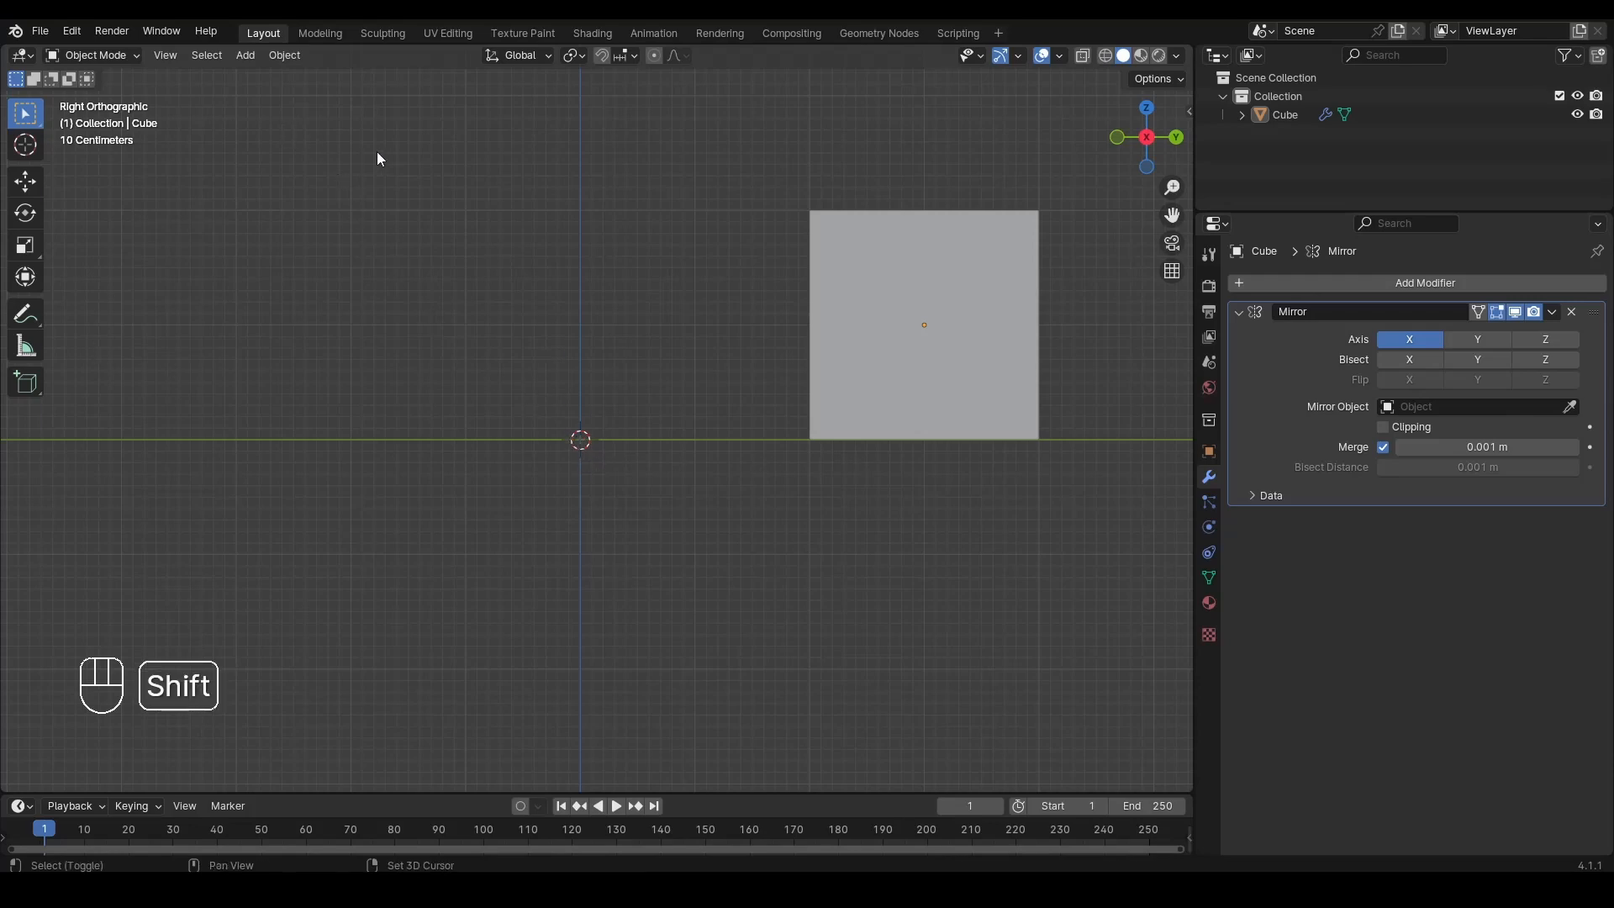
key(shift+a)
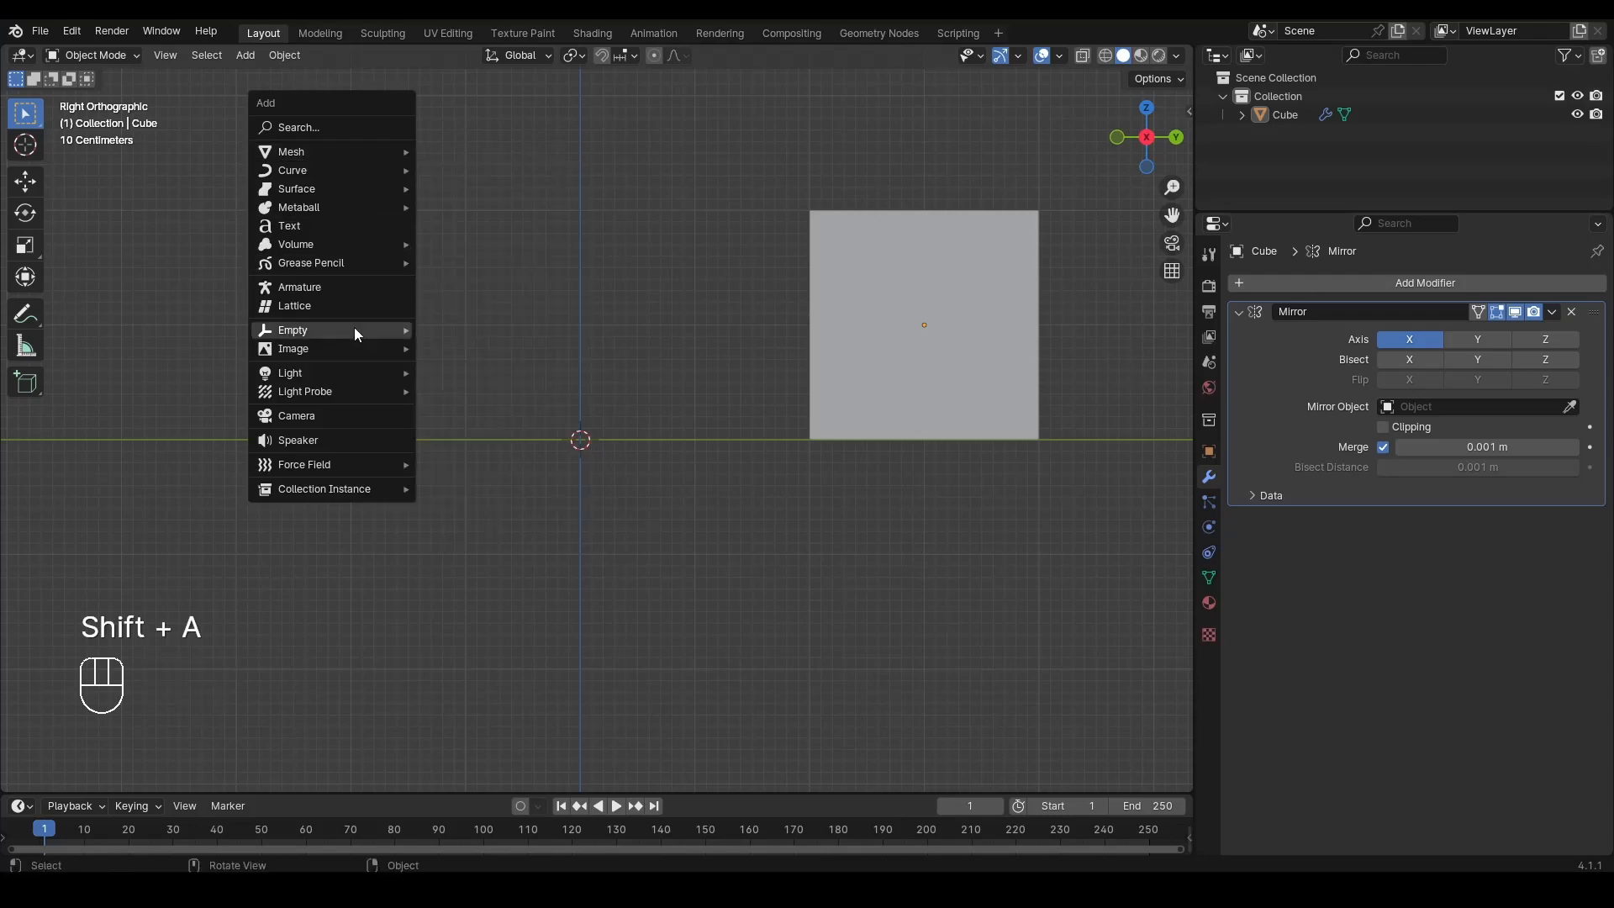
mouse_move(278, 331)
click(448, 331)
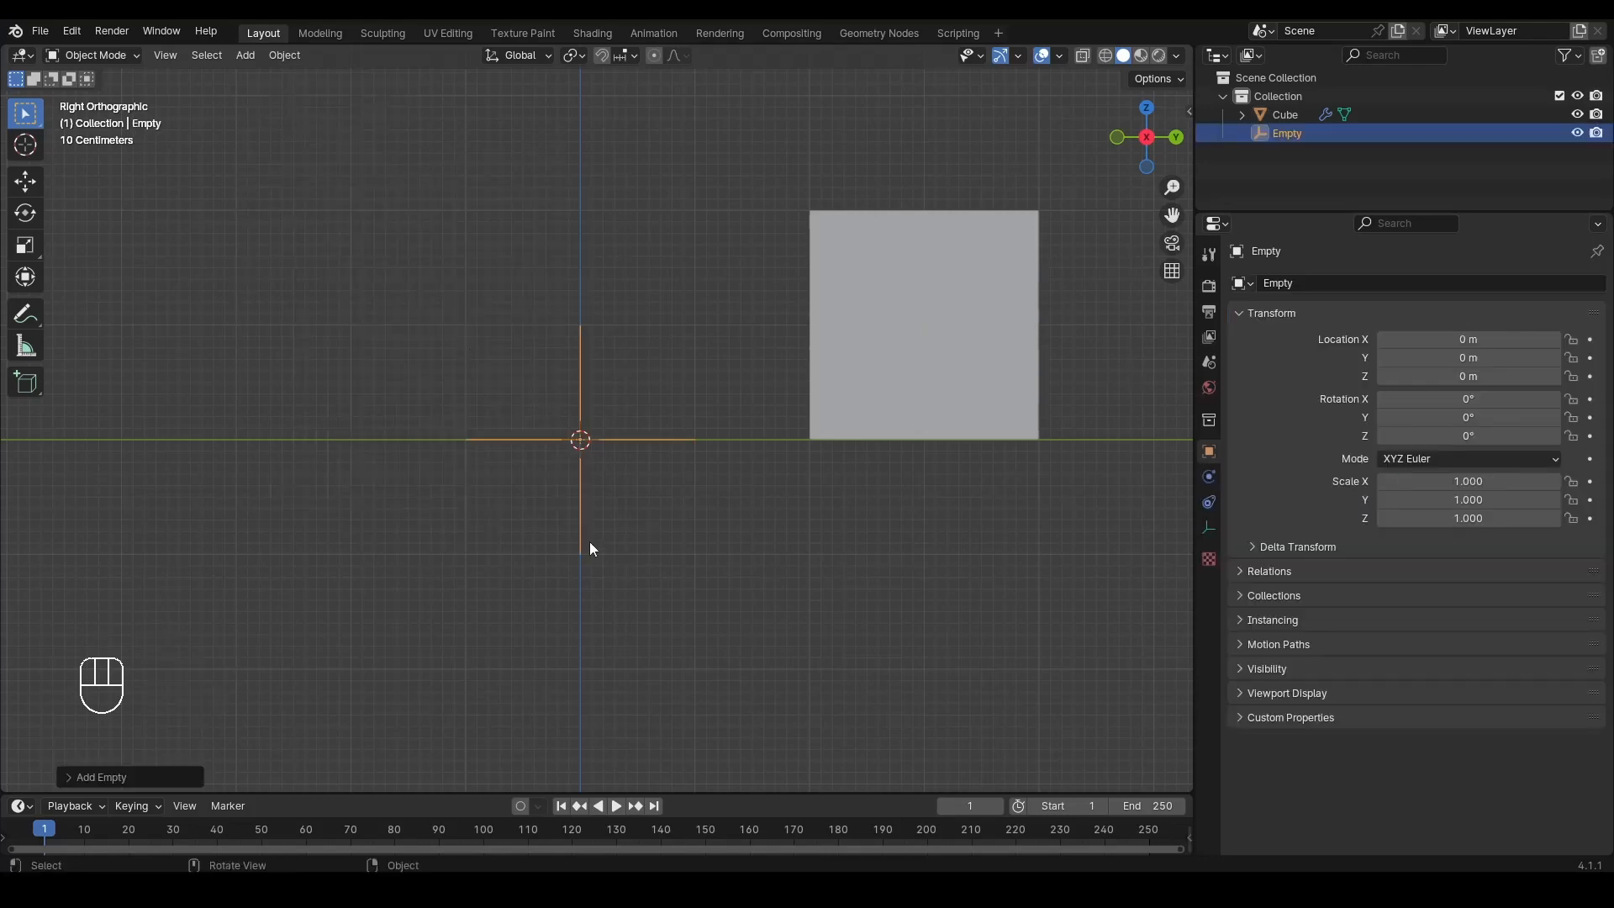
Step: Set the Empty as the cube's Mirror Object and change the mirror axis to Y only
click(908, 391)
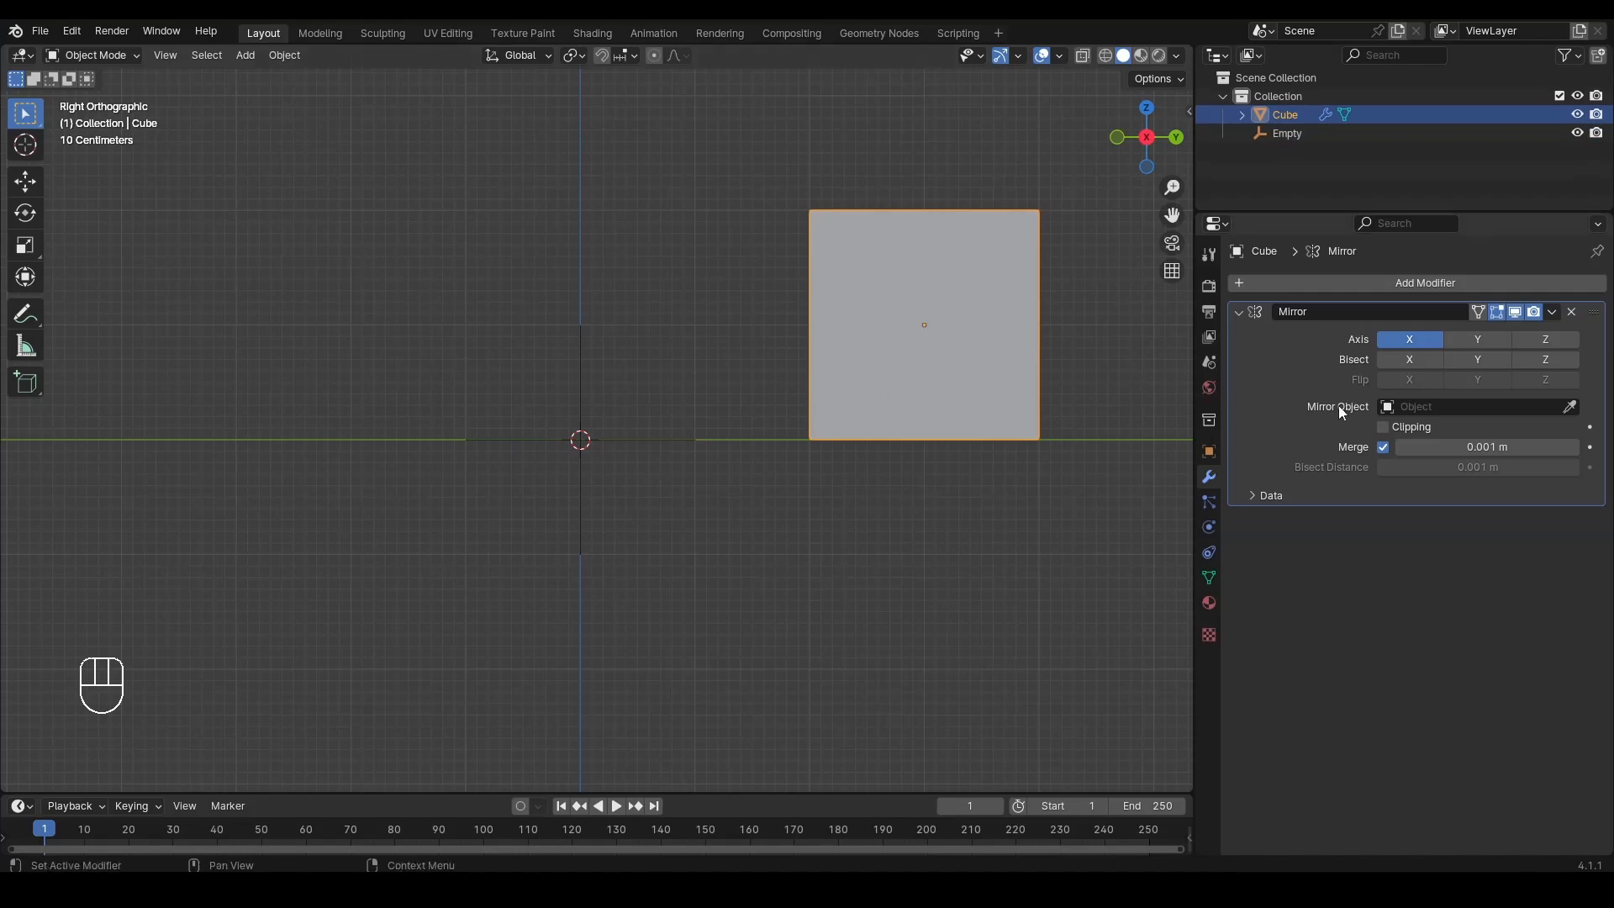
click(1570, 407)
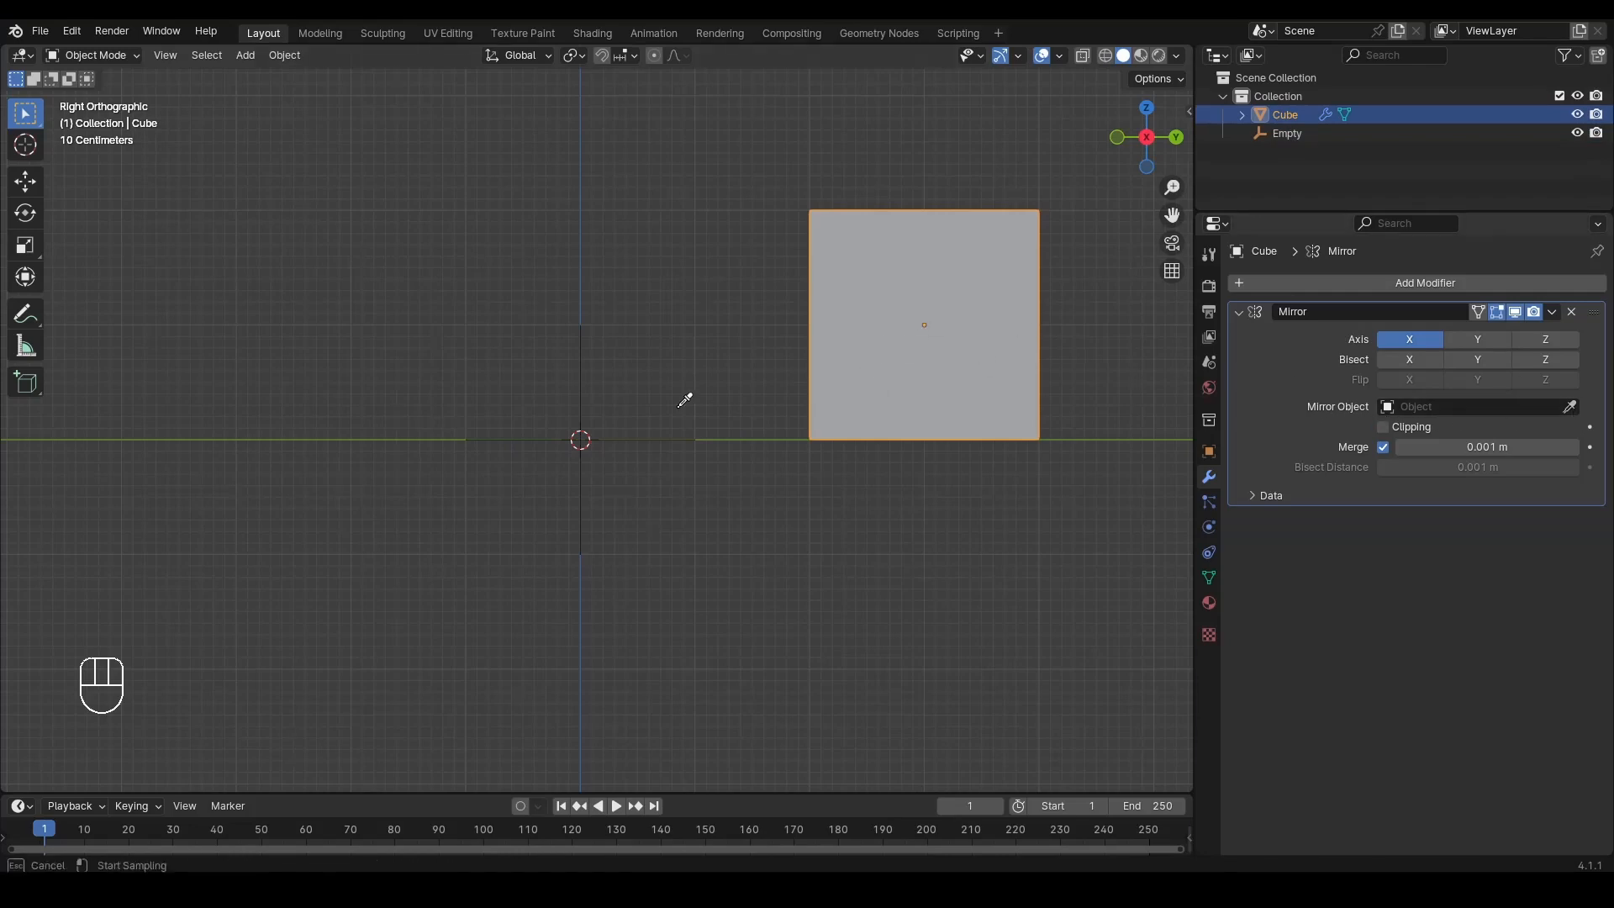
click(627, 437)
click(1410, 340)
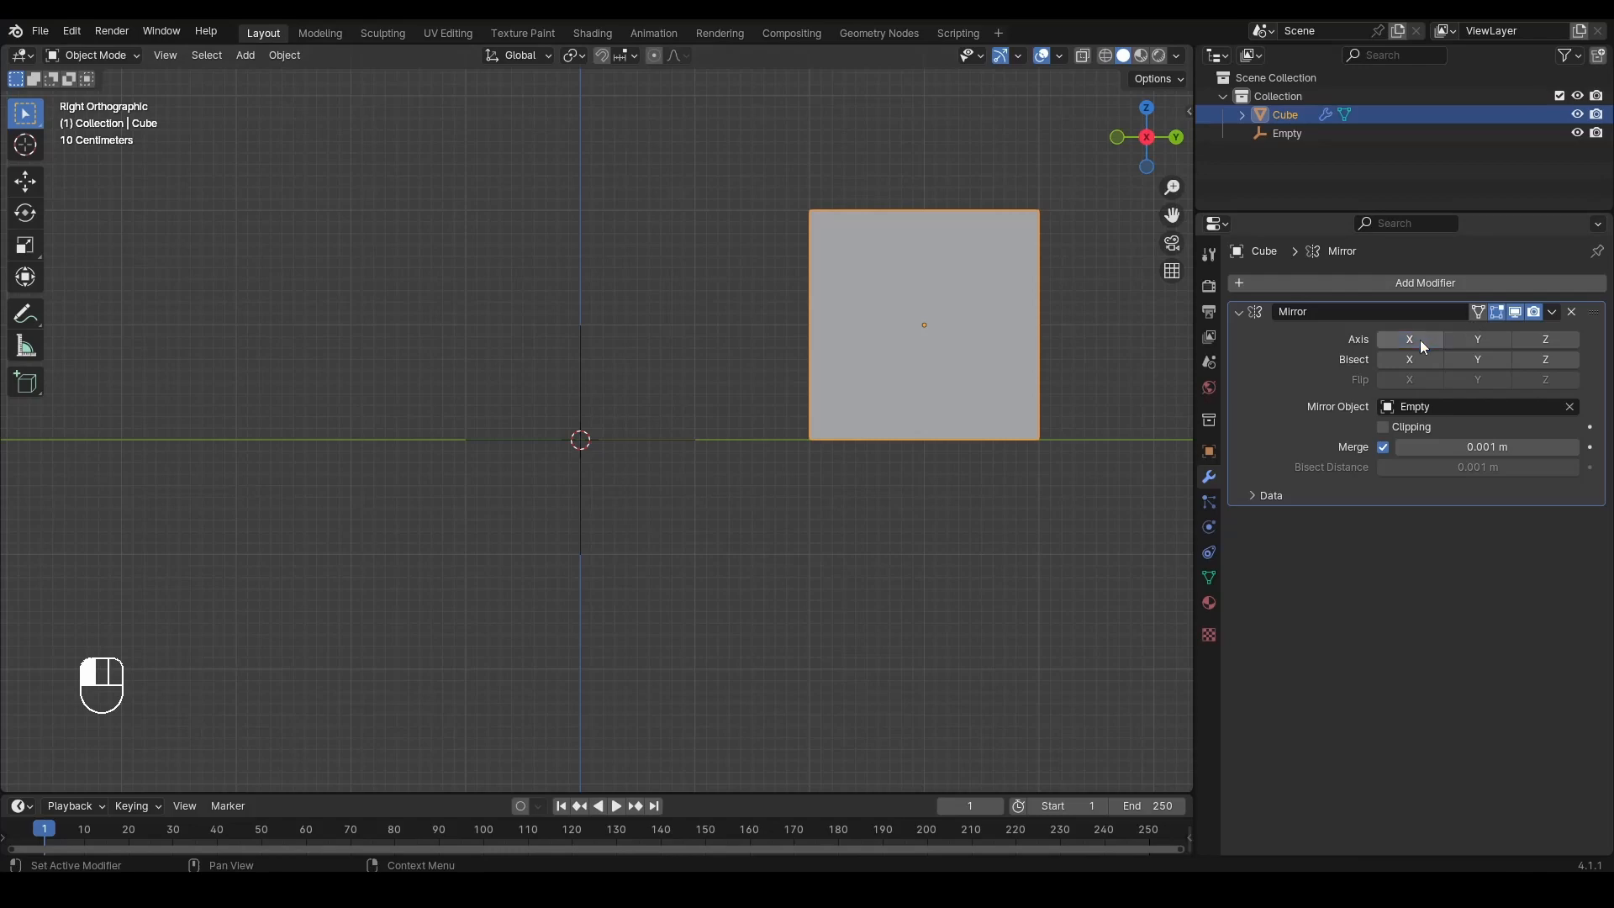
click(1477, 339)
scroll(724, 515, down, 3)
scroll(930, 350, up, 1)
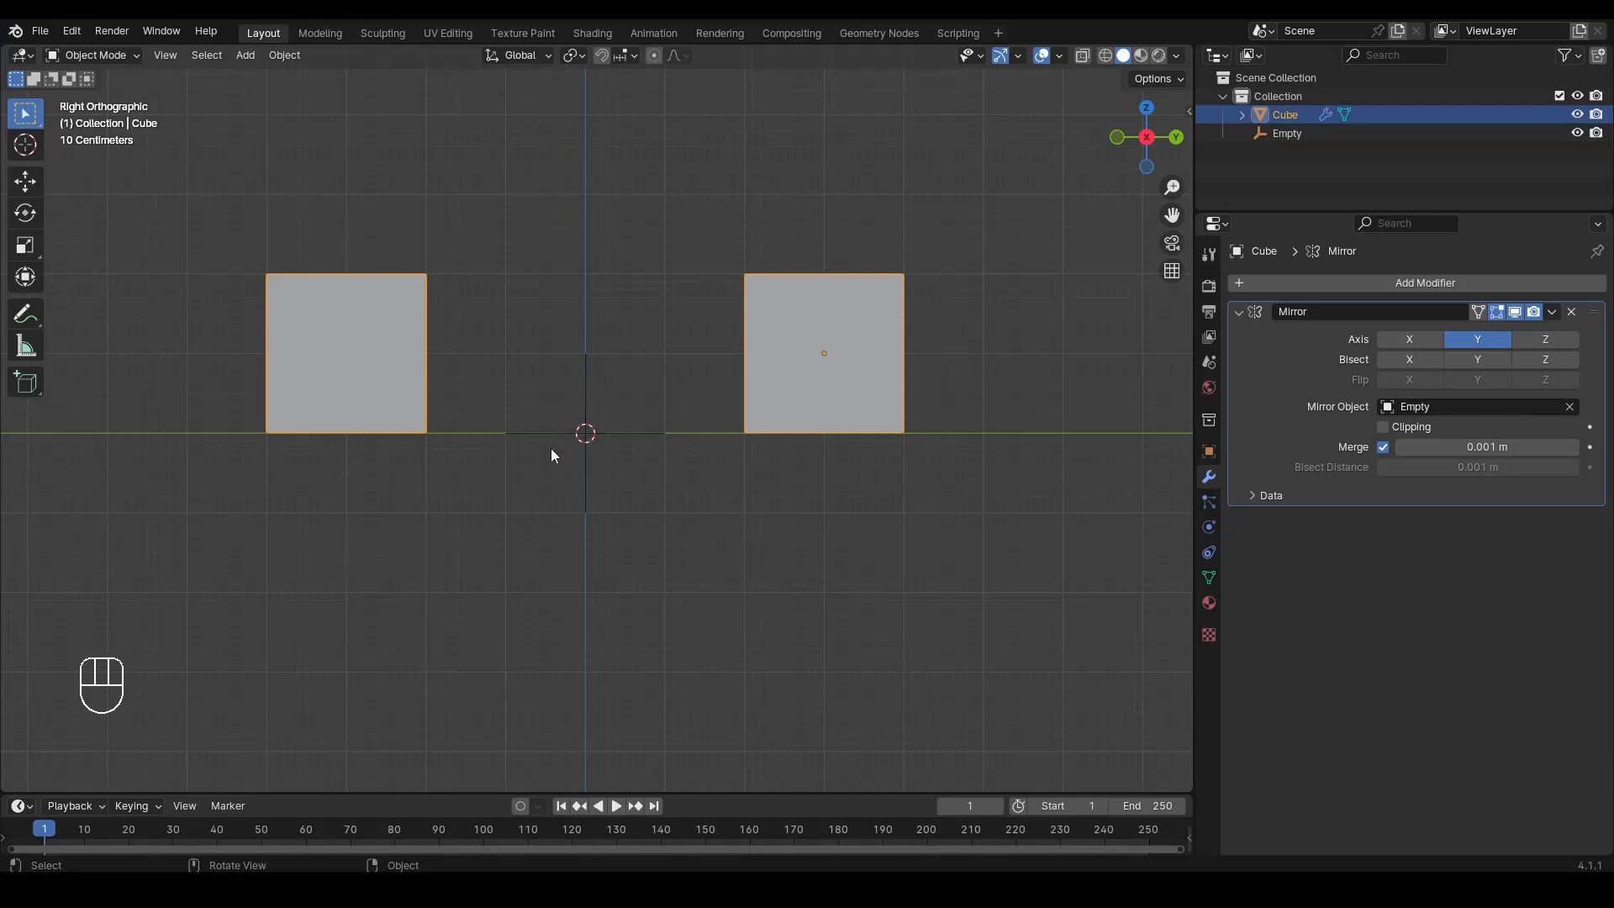
Step: Inset the top face of the original cube on the positive-Y side in Edit Mode
click(602, 436)
click(857, 381)
key(Tab)
alt+drag(835, 408, 818, 450)
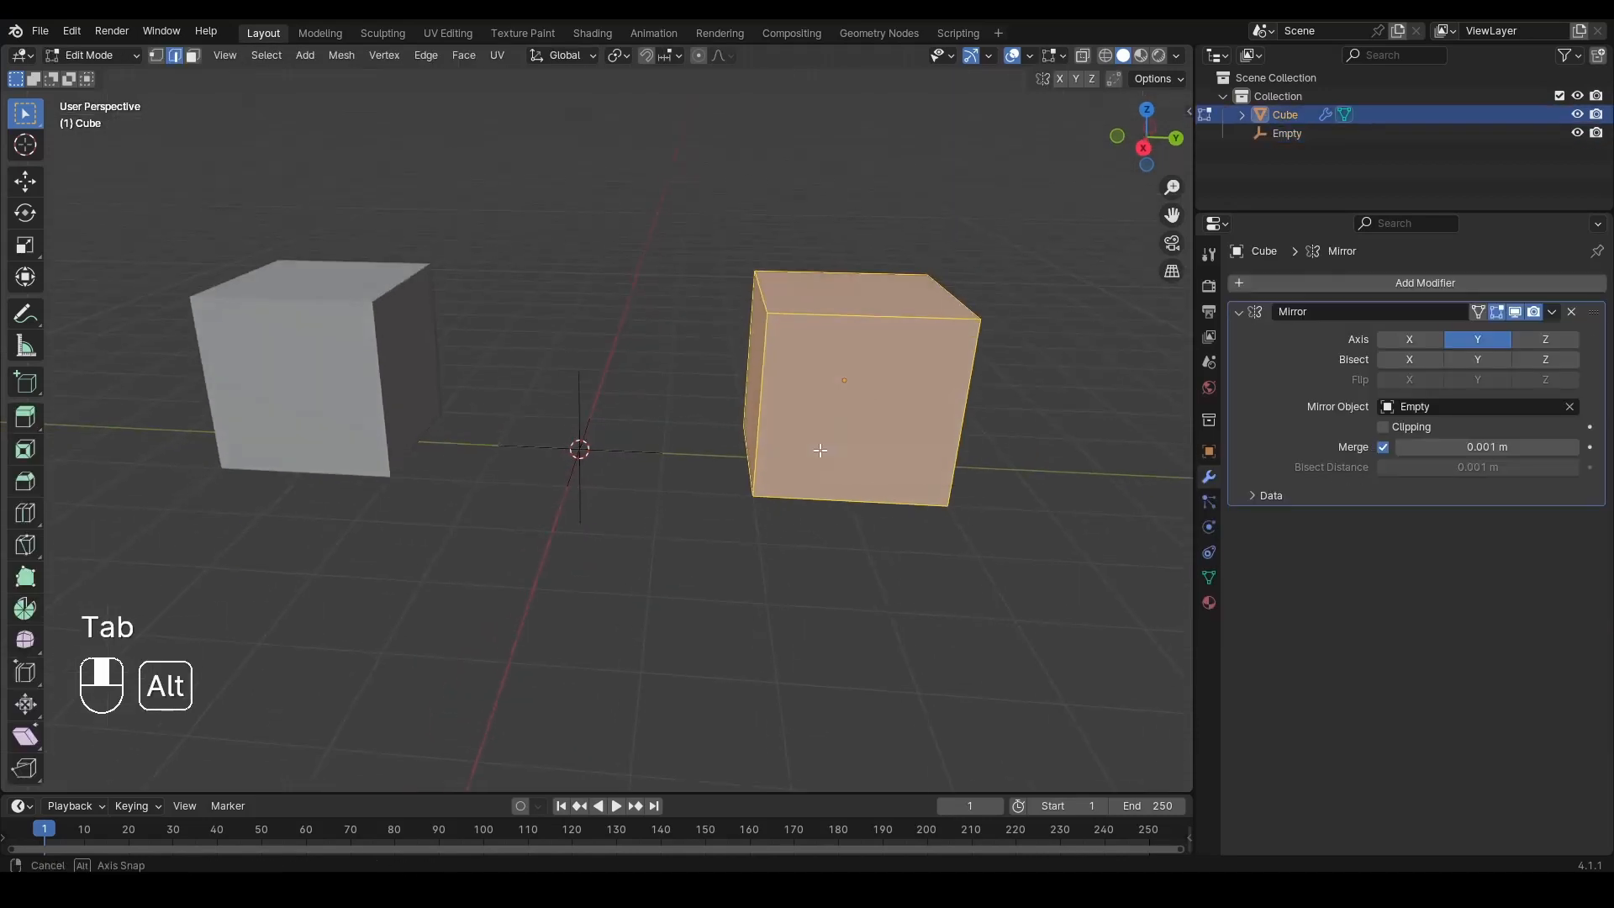
key(3)
click(872, 290)
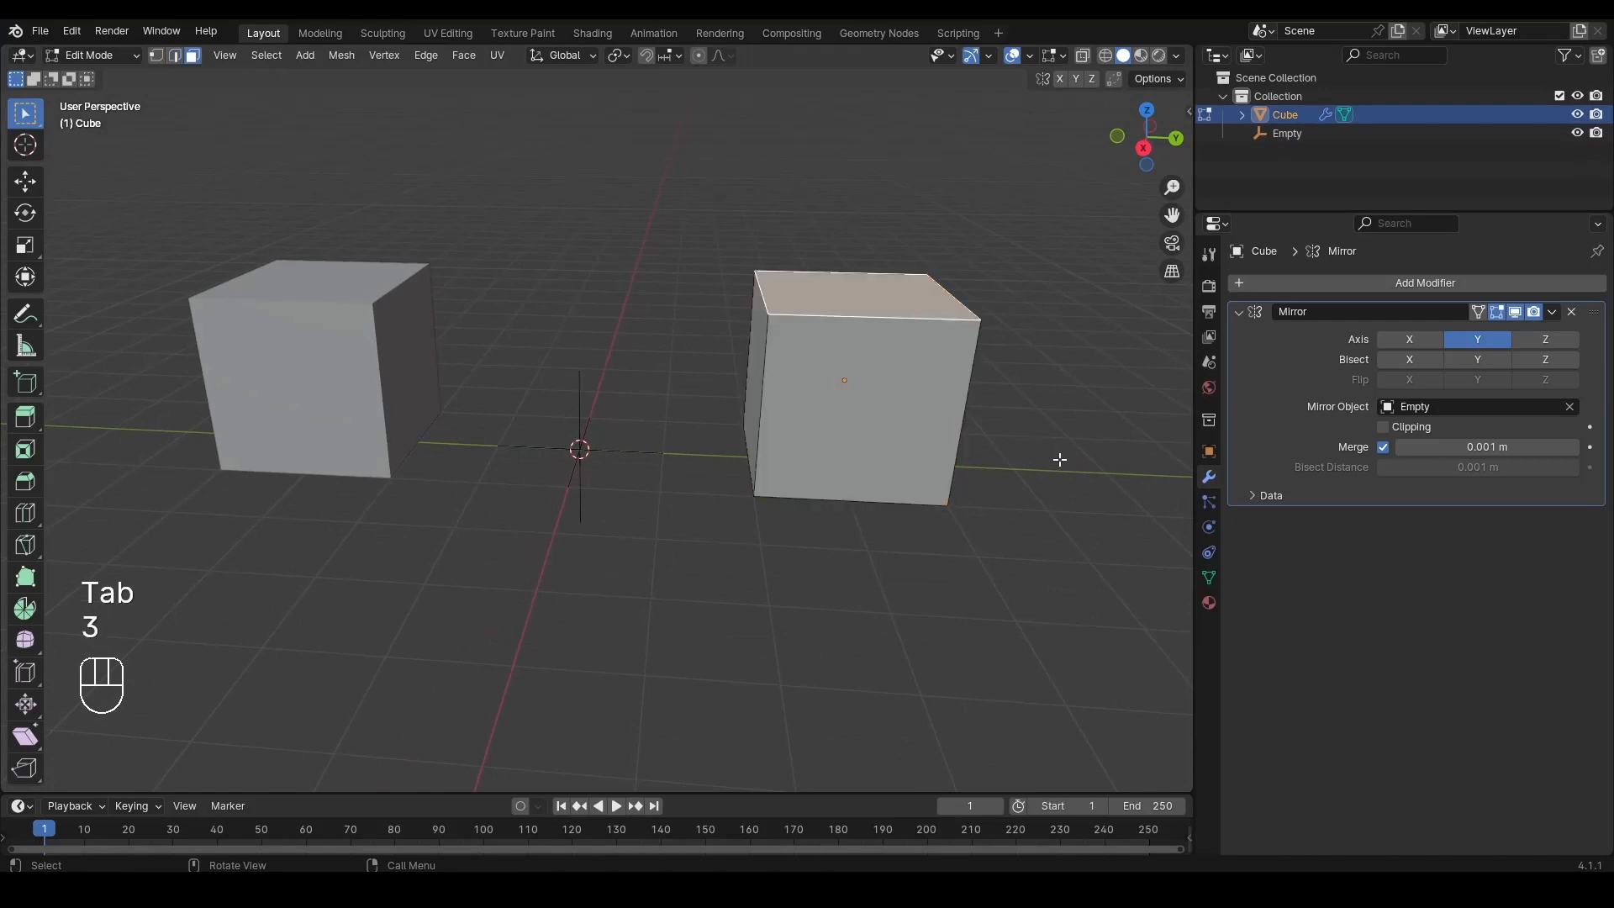
key(i)
click(1029, 447)
Step: Extrude the inset top face about 1 m upward, give its border a rounded bevel, and return to Object Mode
key(e)
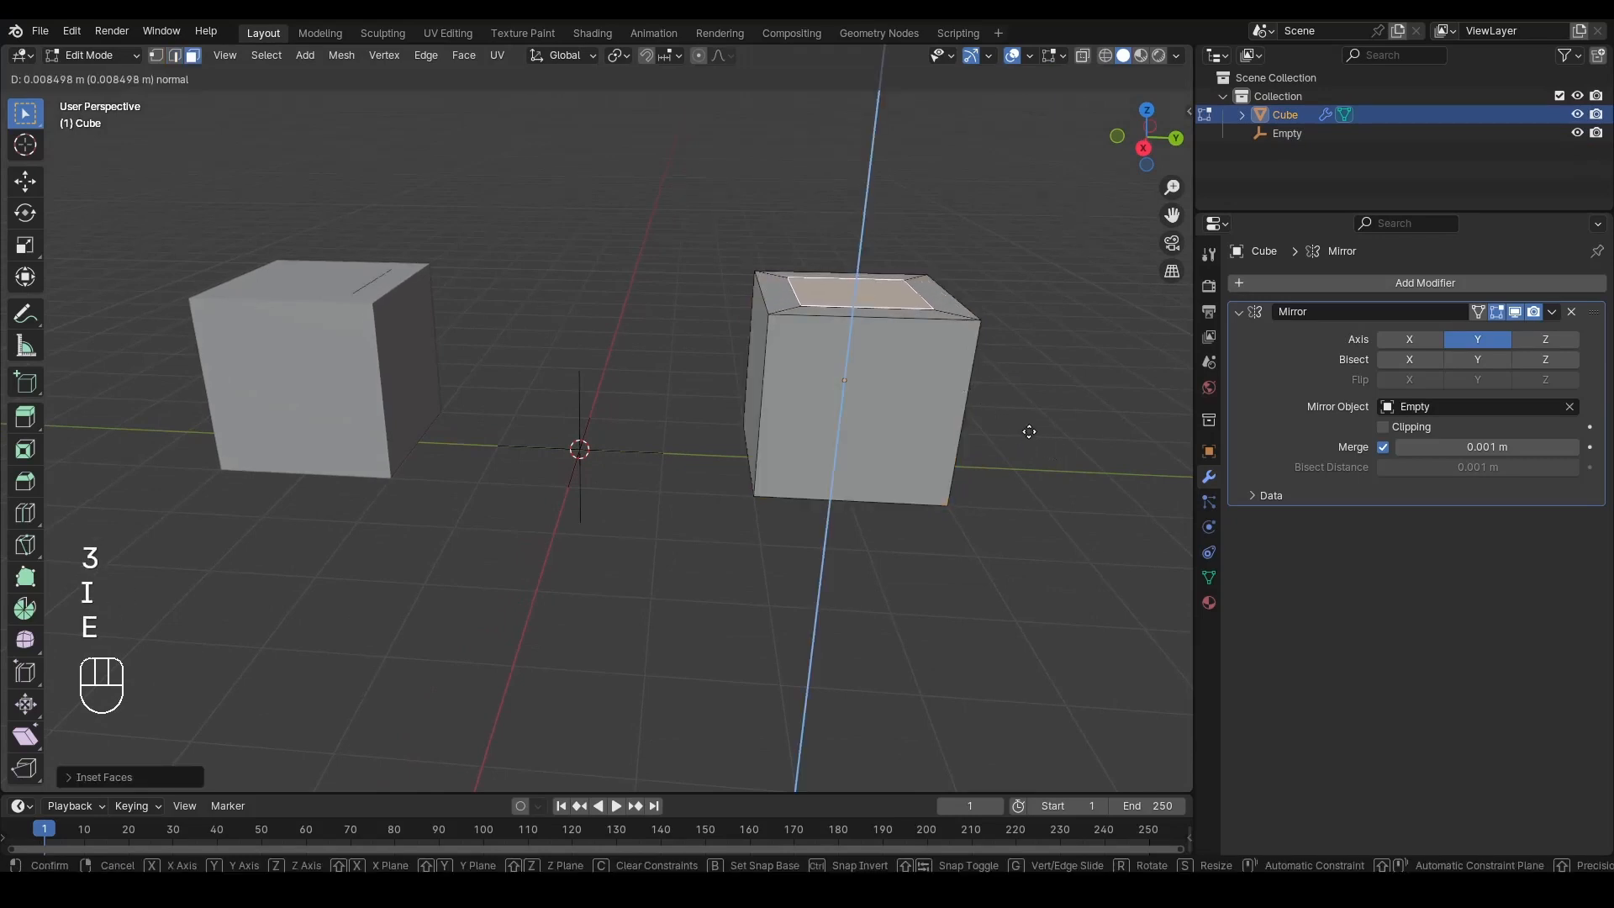
ctrl+click(1041, 327)
key(ctrl+b)
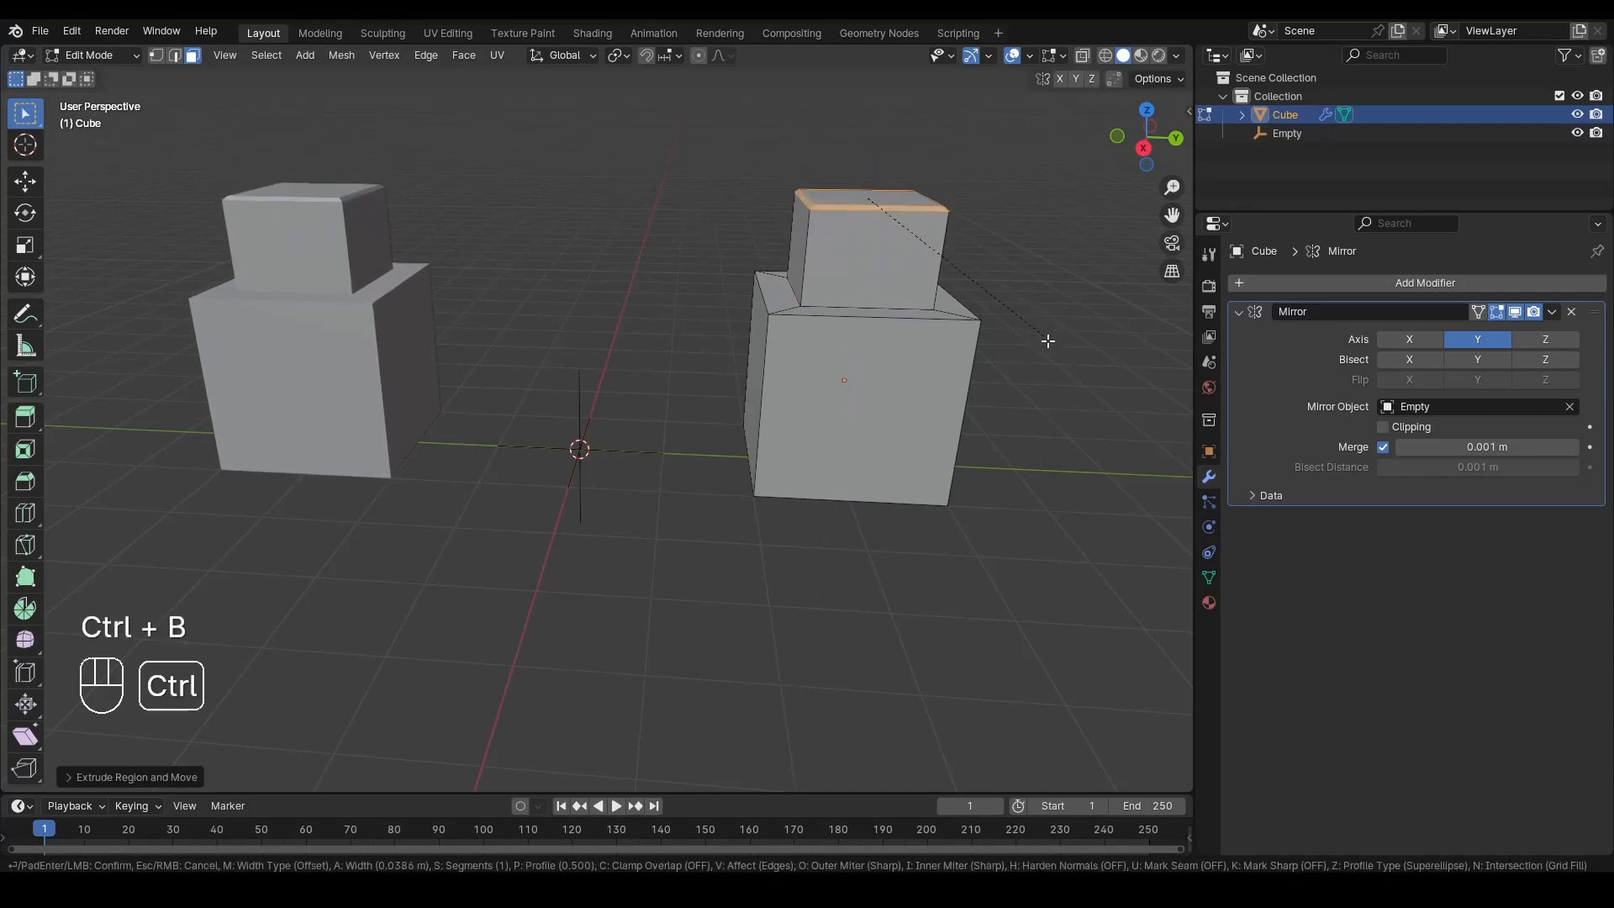
click(1052, 351)
key(Tab)
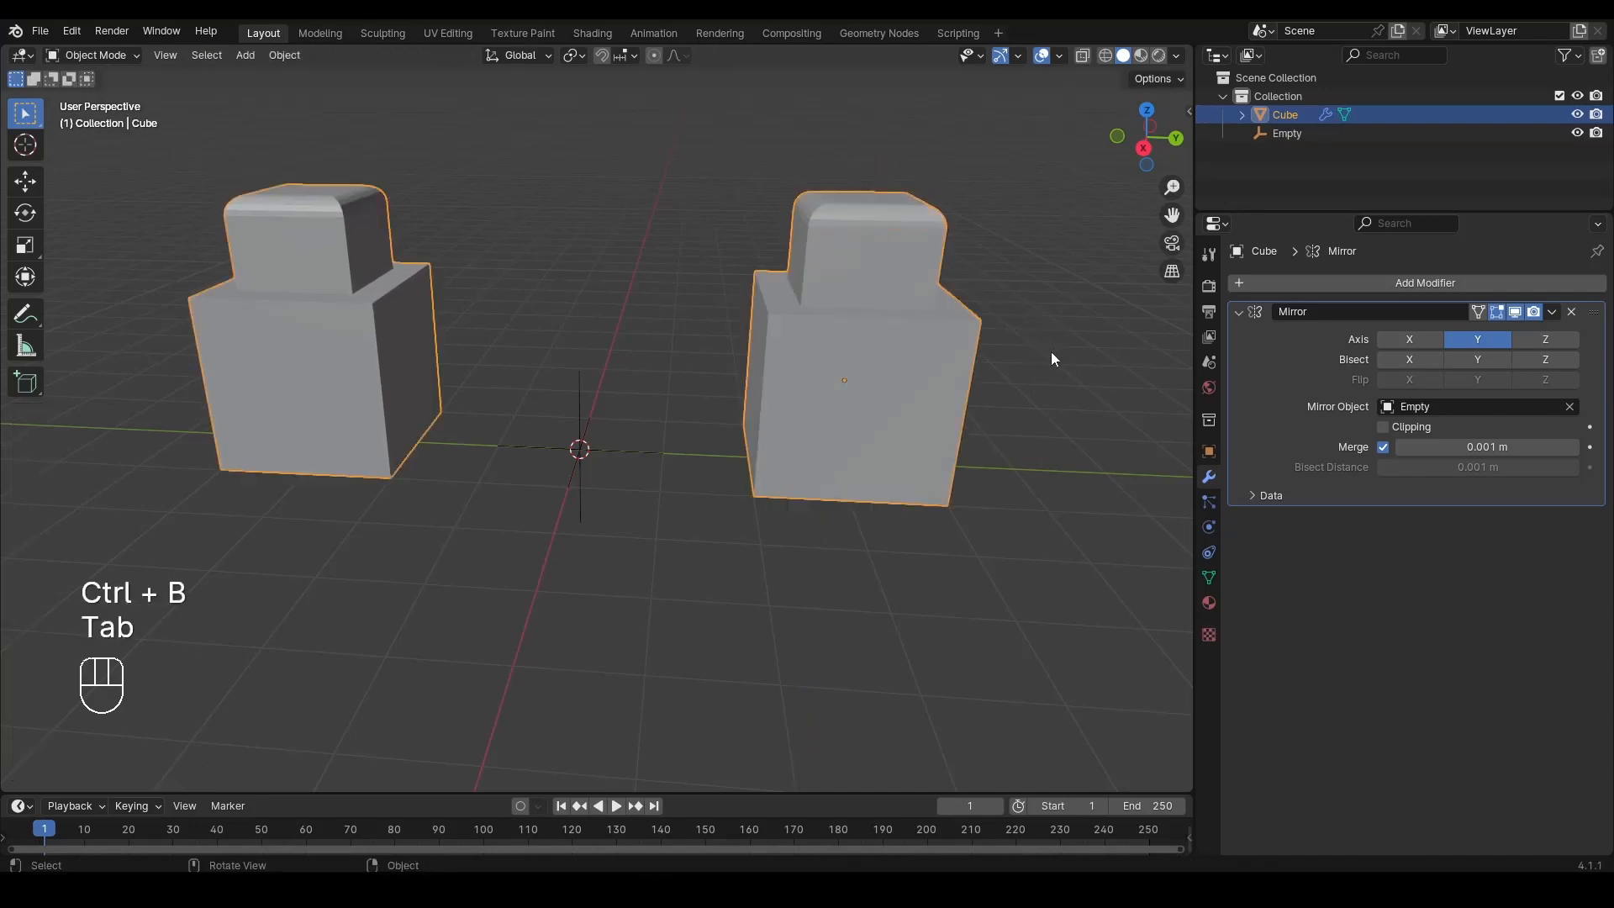
Step: Bevel all edges of the mesh slightly in Edit Mode, and return to Object Mode in the right-side view
alt+drag(803, 341, 730, 362)
key(Tab)
key(a)
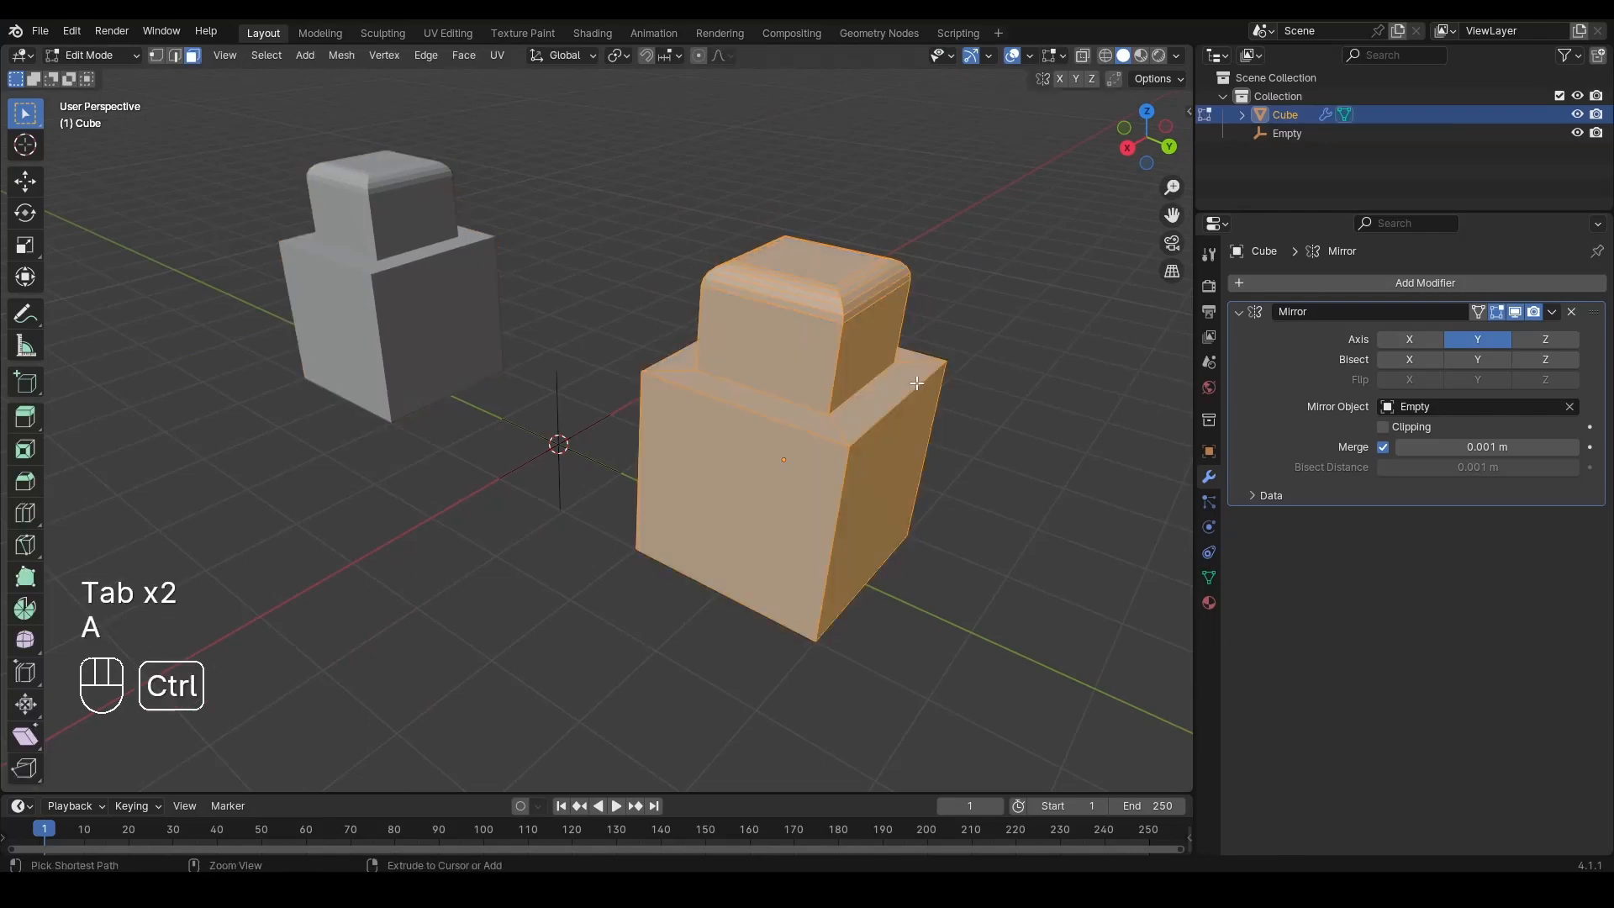
key(ctrl+b)
click(927, 387)
key(Tab)
alt+drag(890, 436, 647, 452)
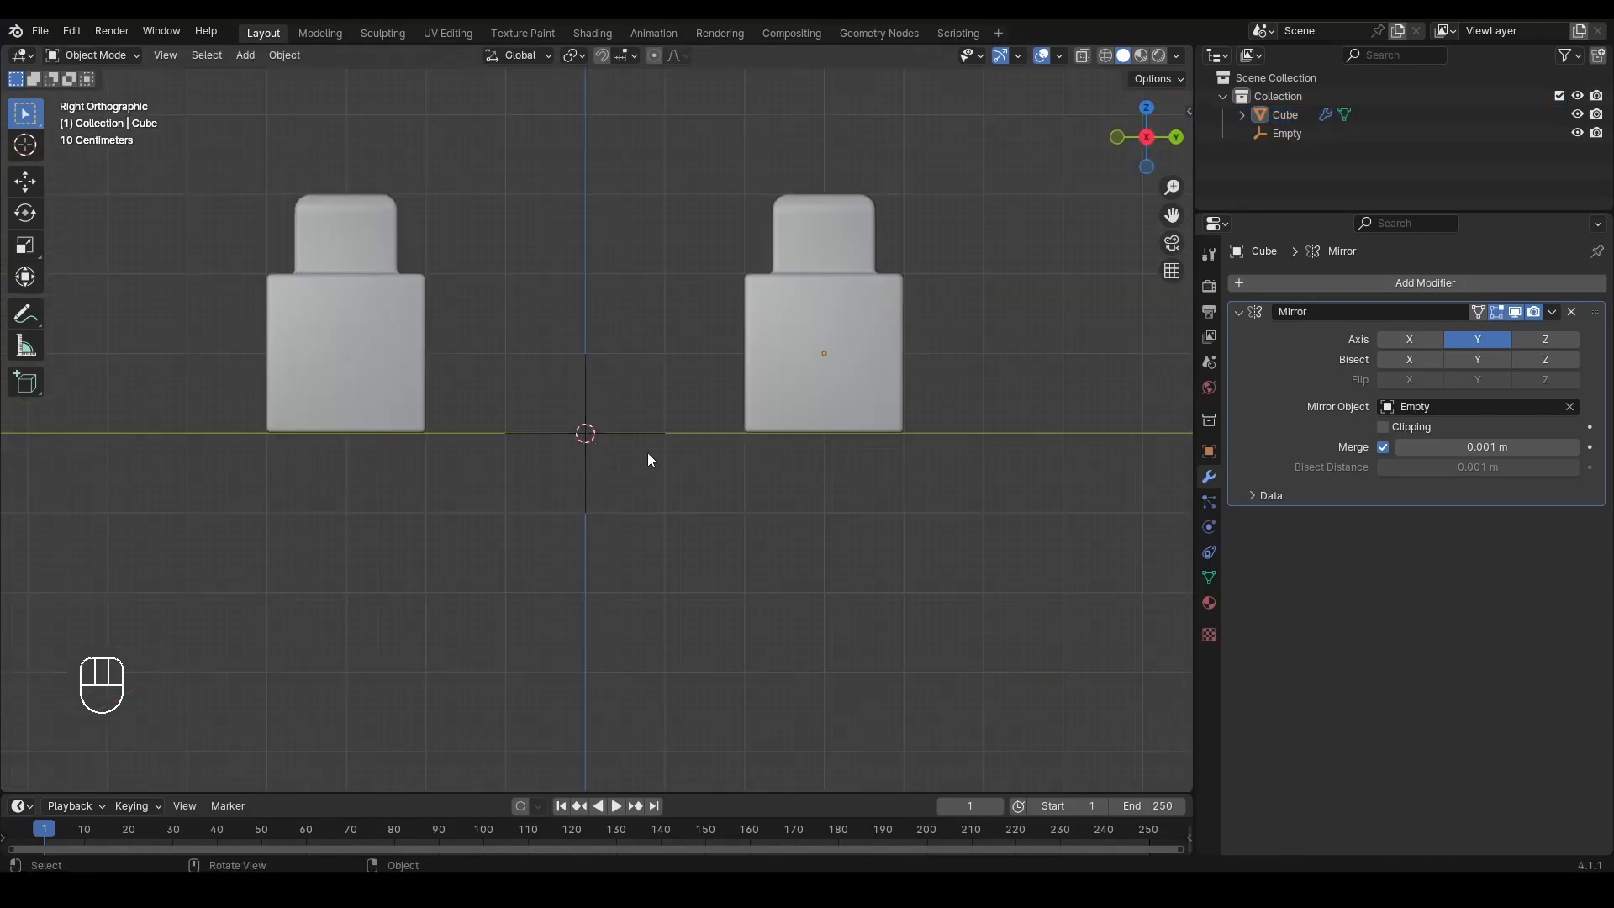
Step: Try moving the Empty freely in the side view to see how the mirrored copy reacts
click(586, 503)
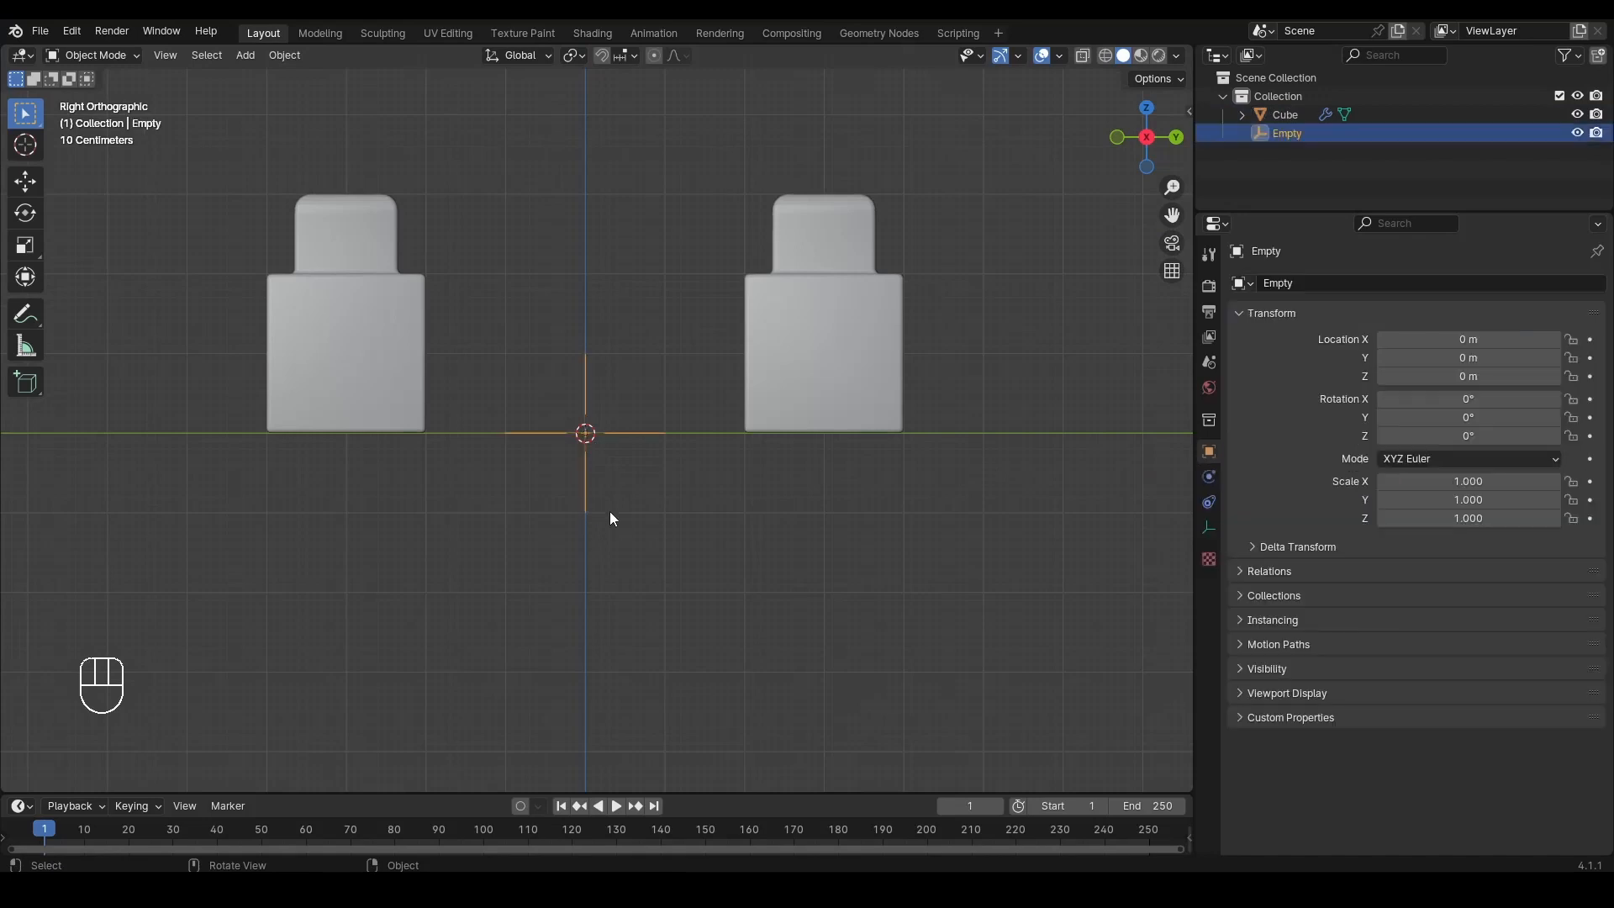
key(g)
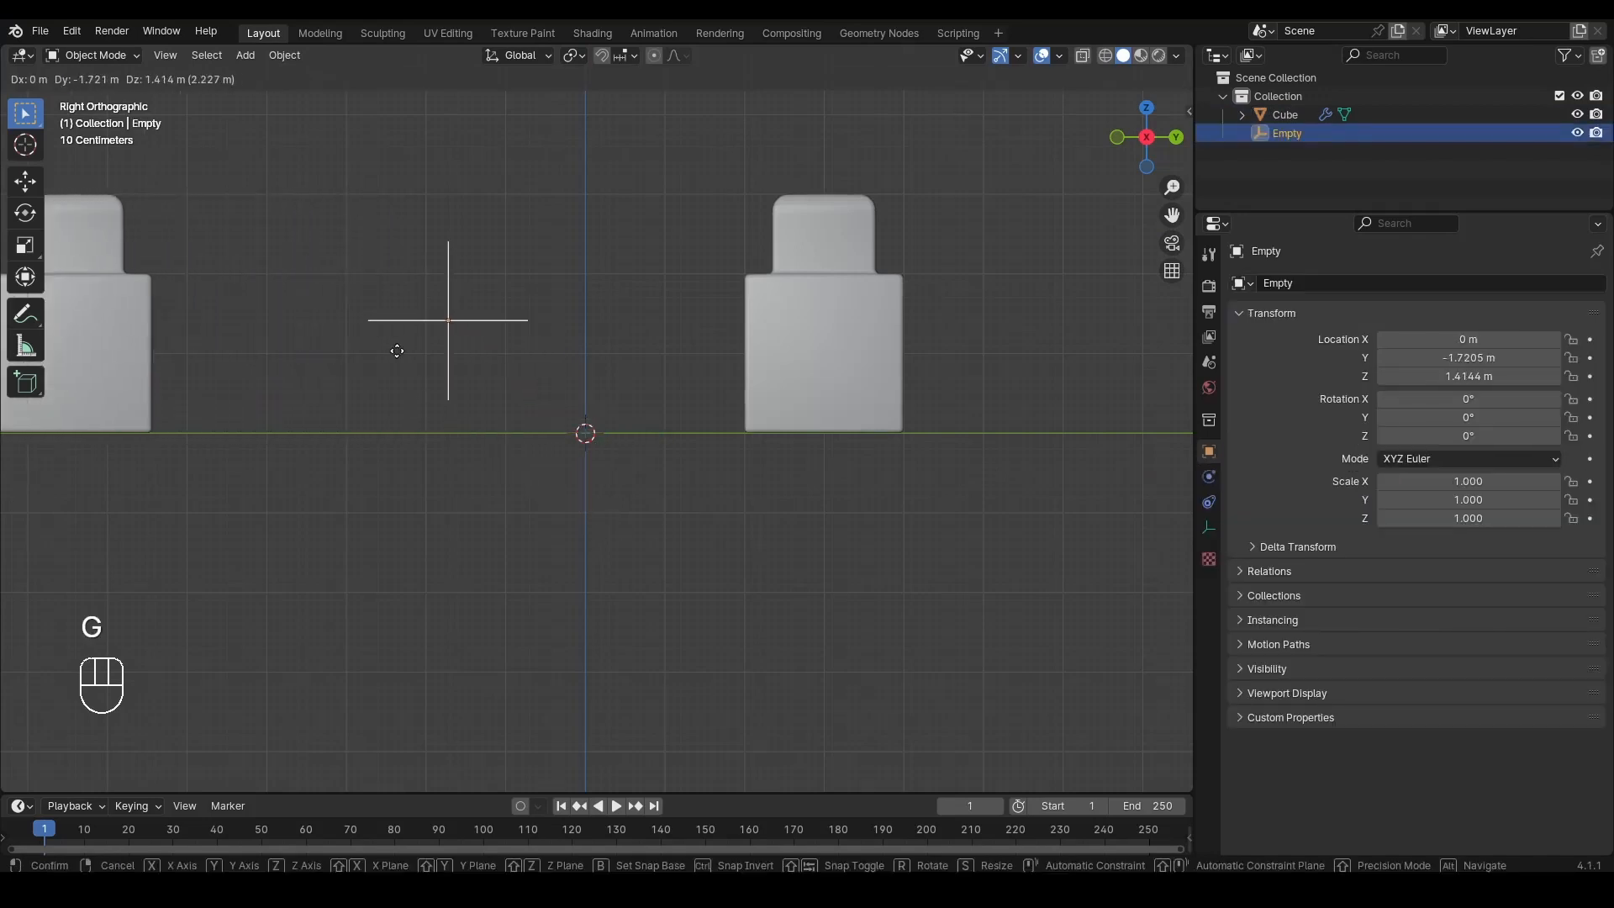
right_click(530, 498)
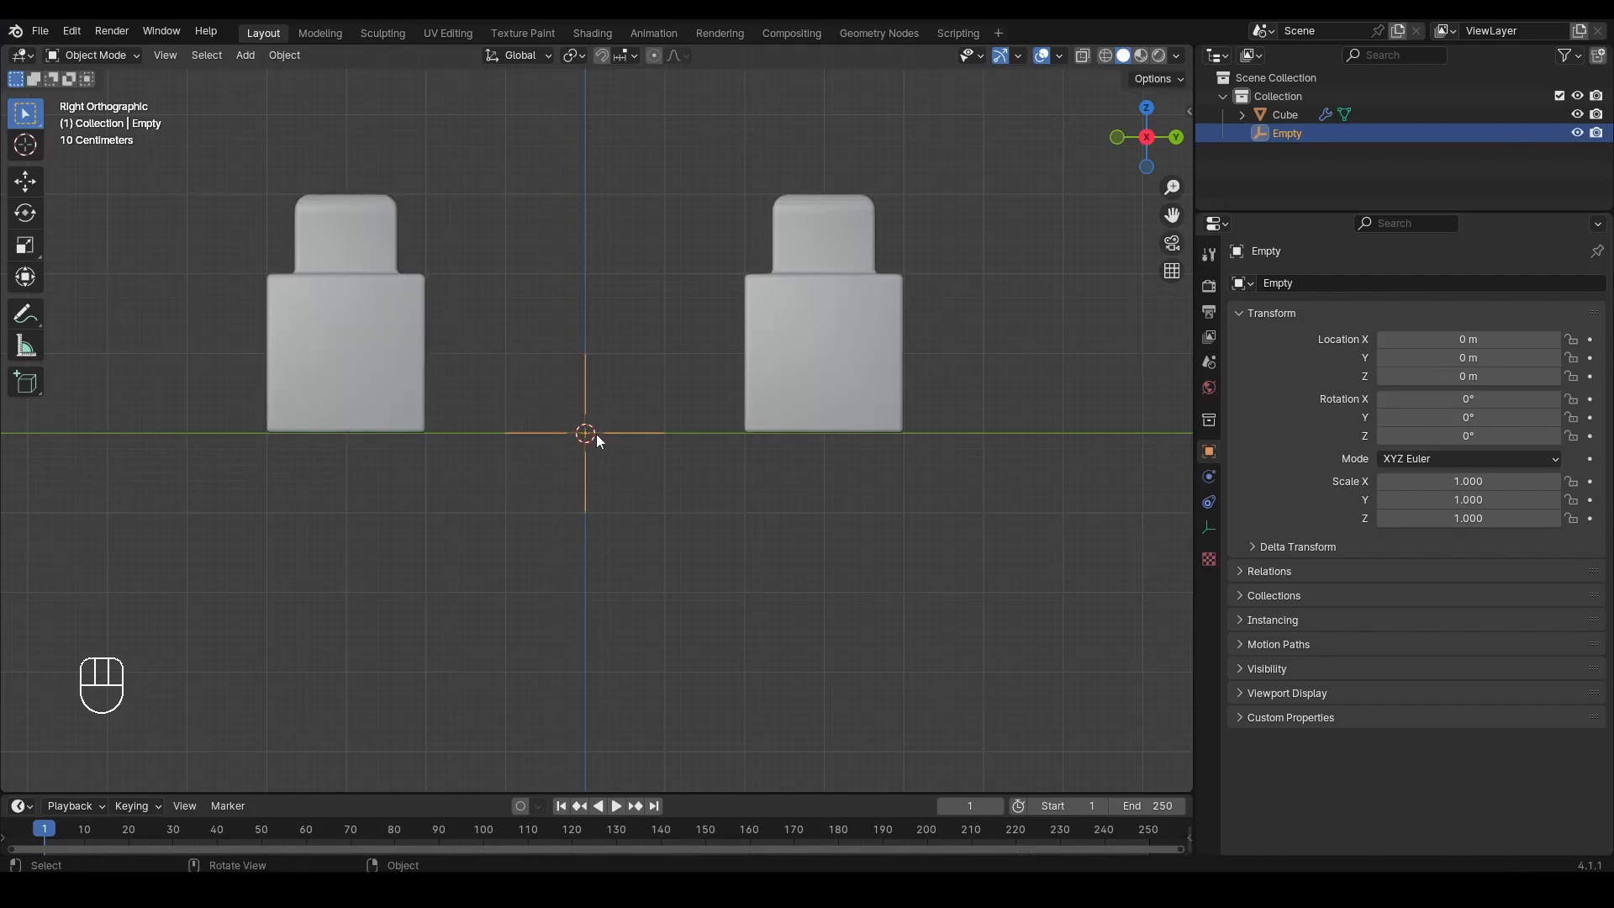
Step: Draw an annotation line below the Y axis from the Empty to the near side of the original object, and return to the Select tool
click(26, 314)
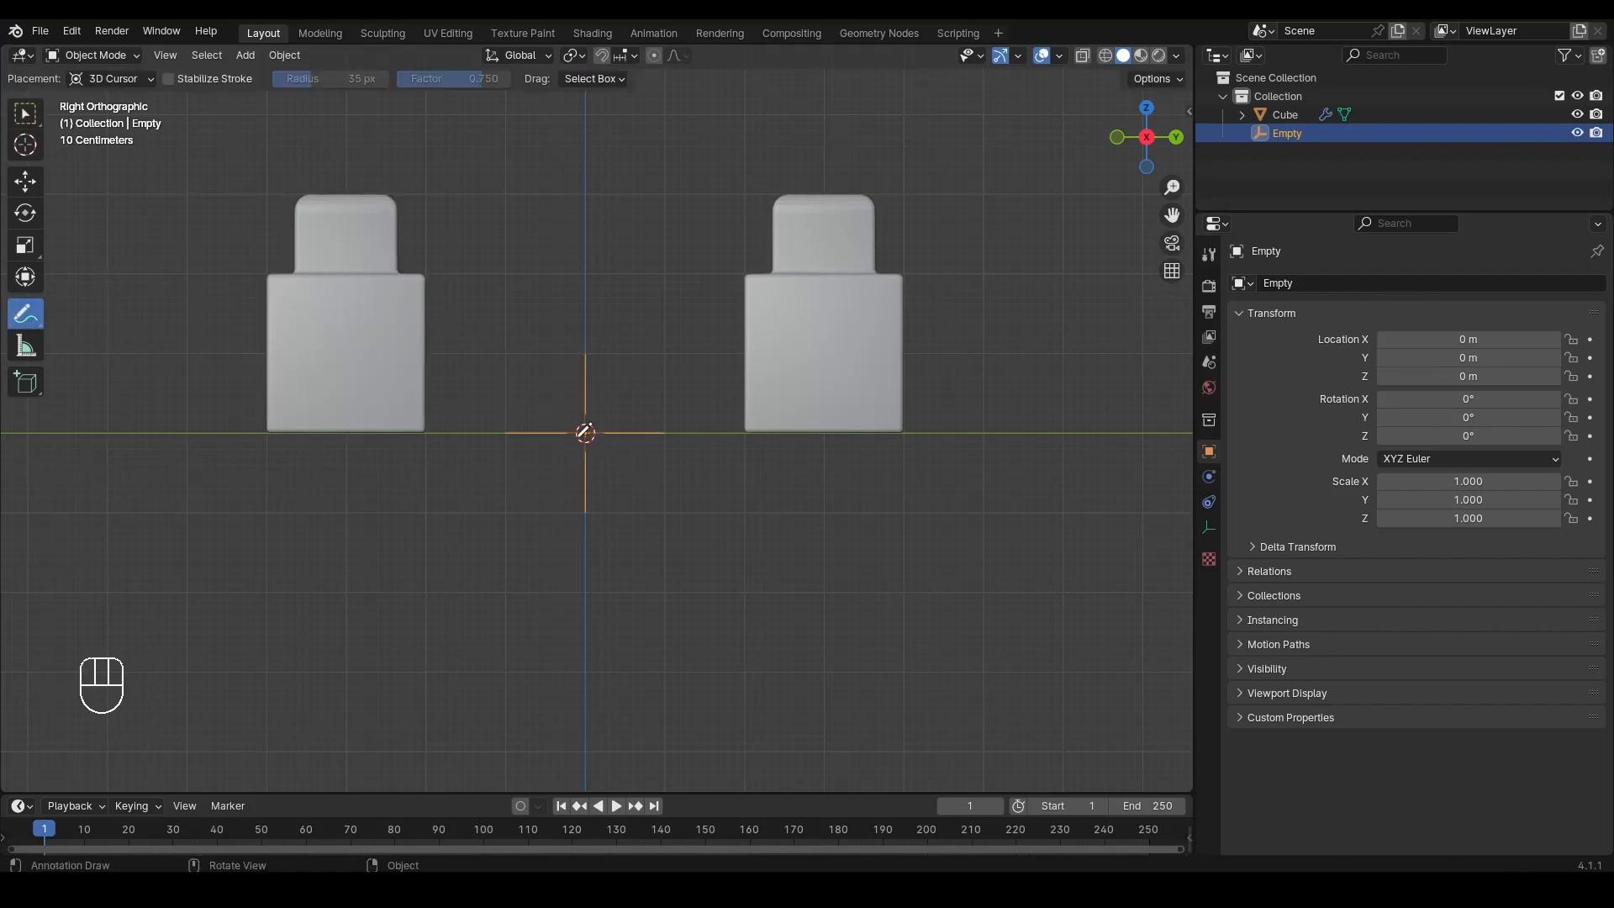
drag(594, 461, 744, 466)
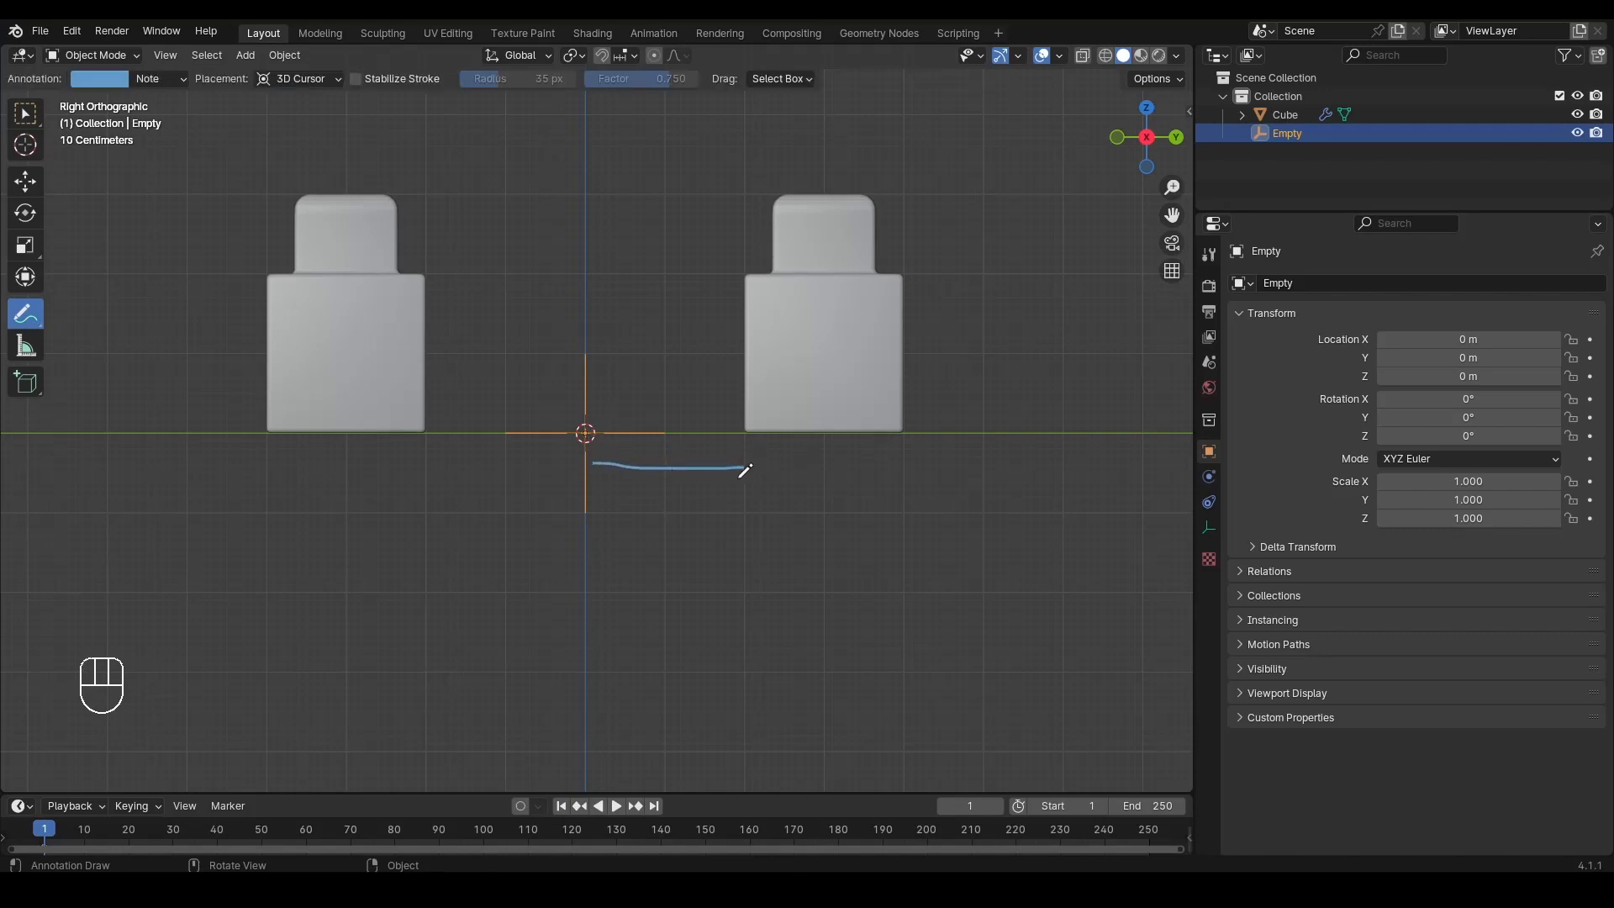
click(35, 125)
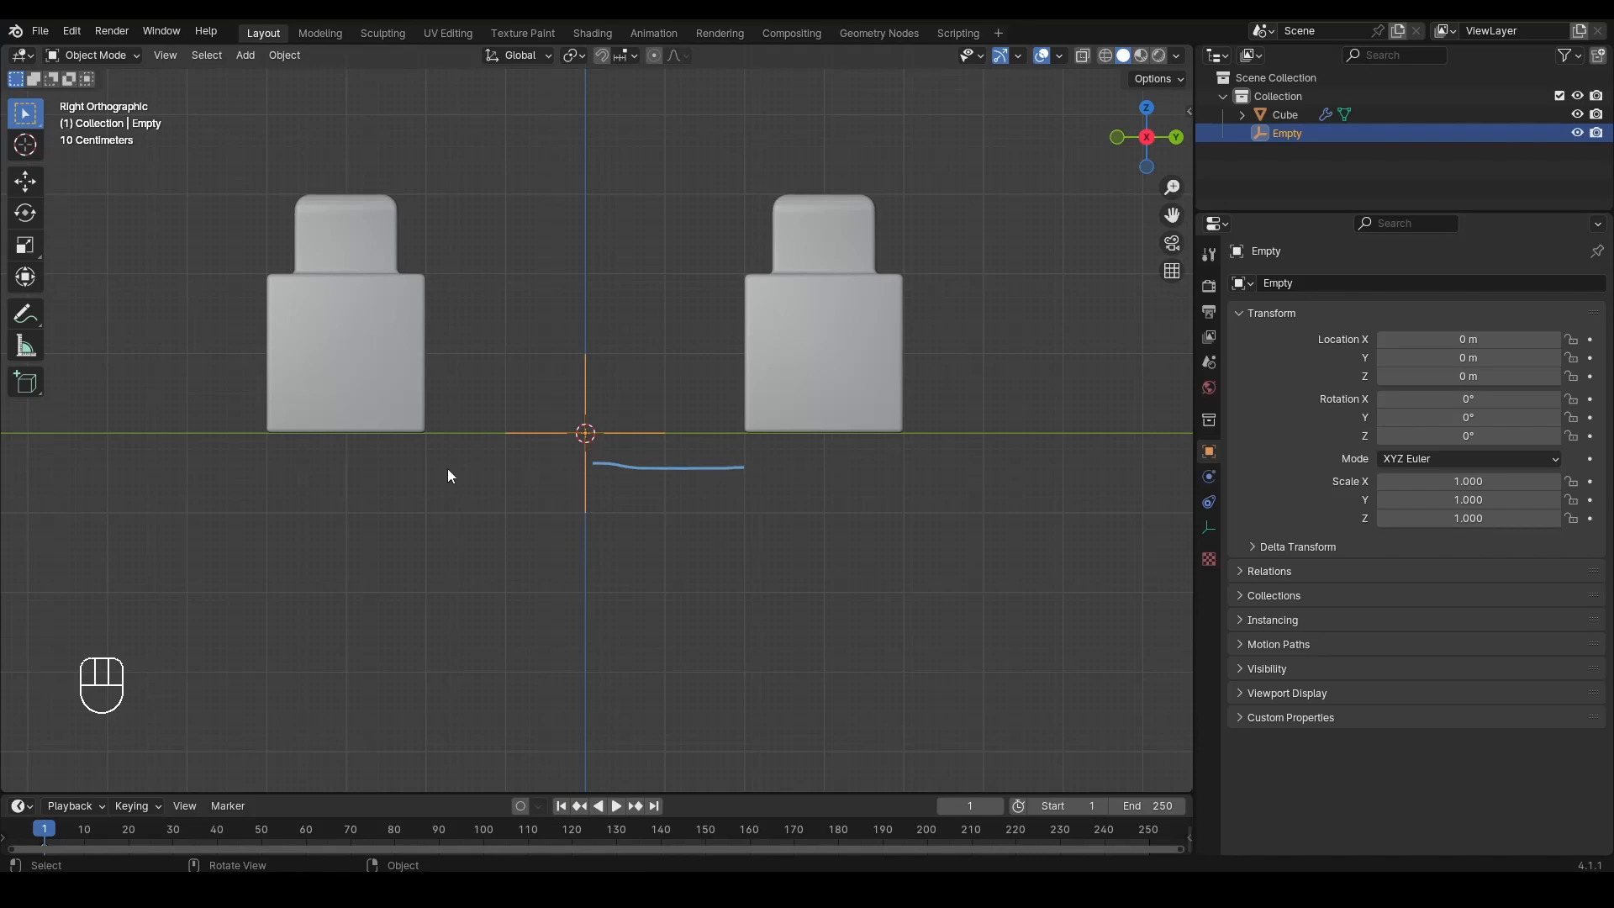
Step: Move the original mirrored object 1 m along positive Y, away from the Empty
click(845, 403)
key(g)
key(y)
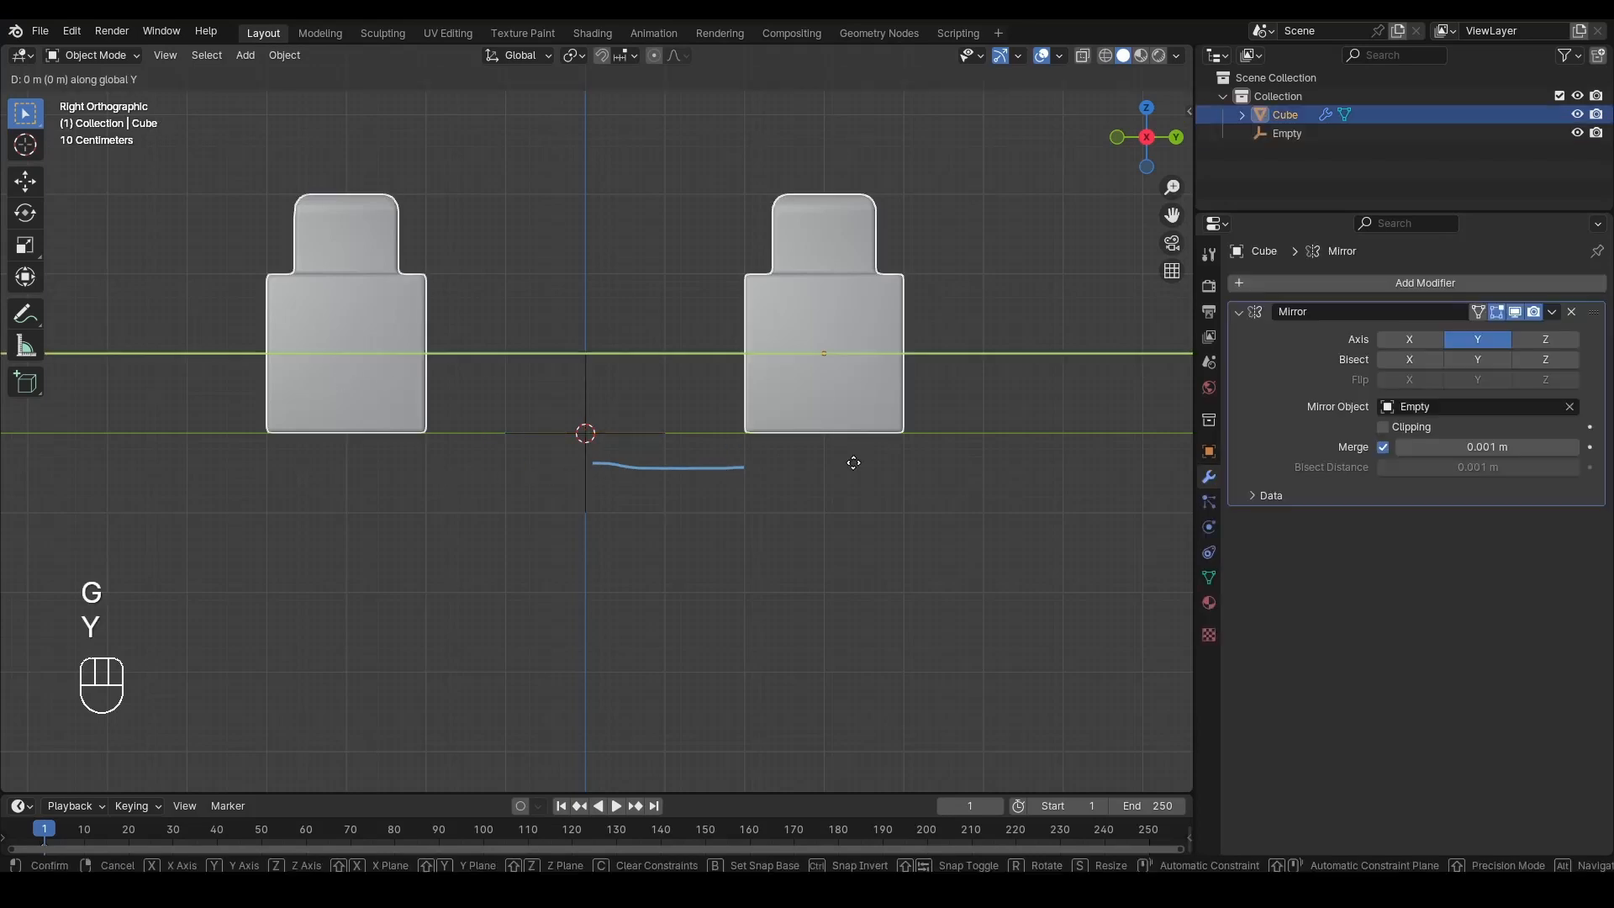
ctrl+click(933, 463)
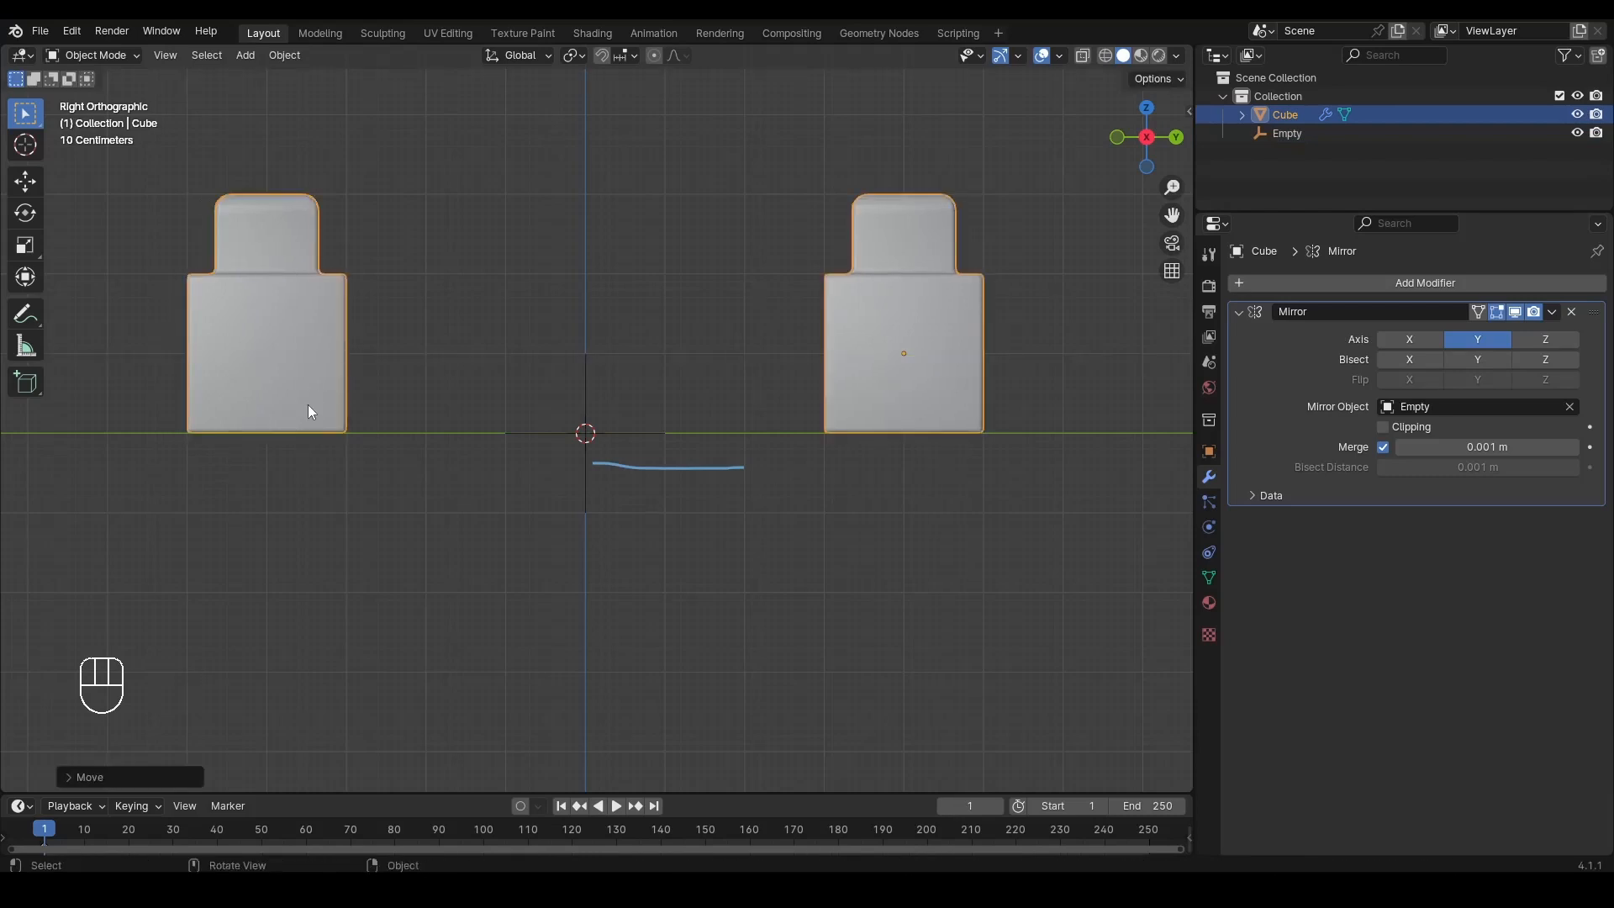
Step: Move the Empty along Y to -1 m, snapping to the grid increments
click(542, 451)
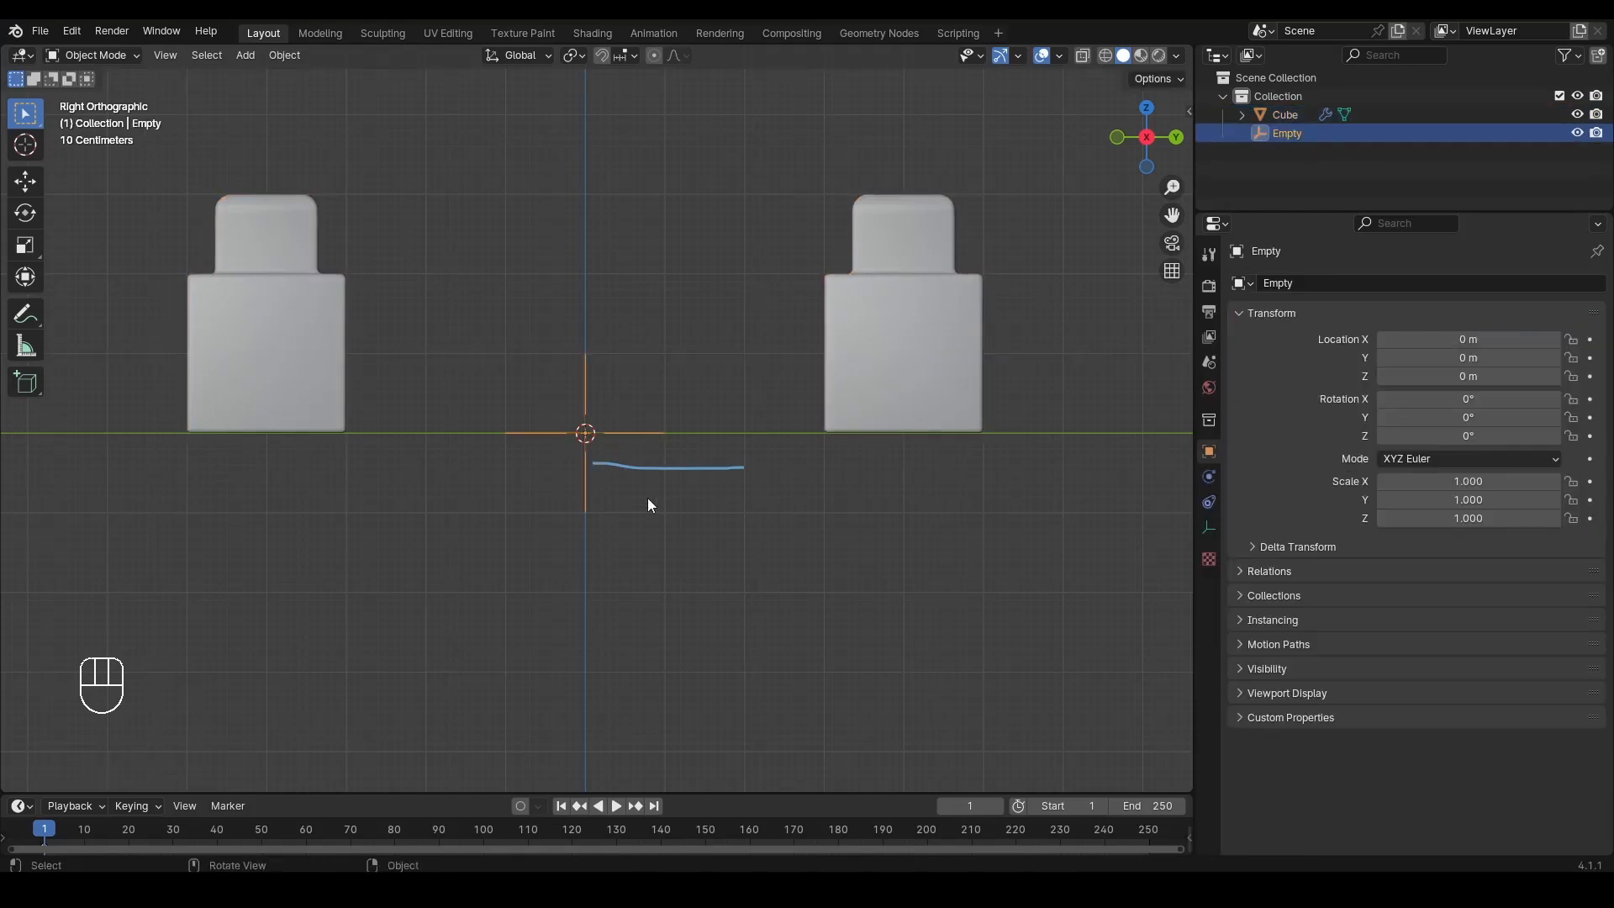
key(g)
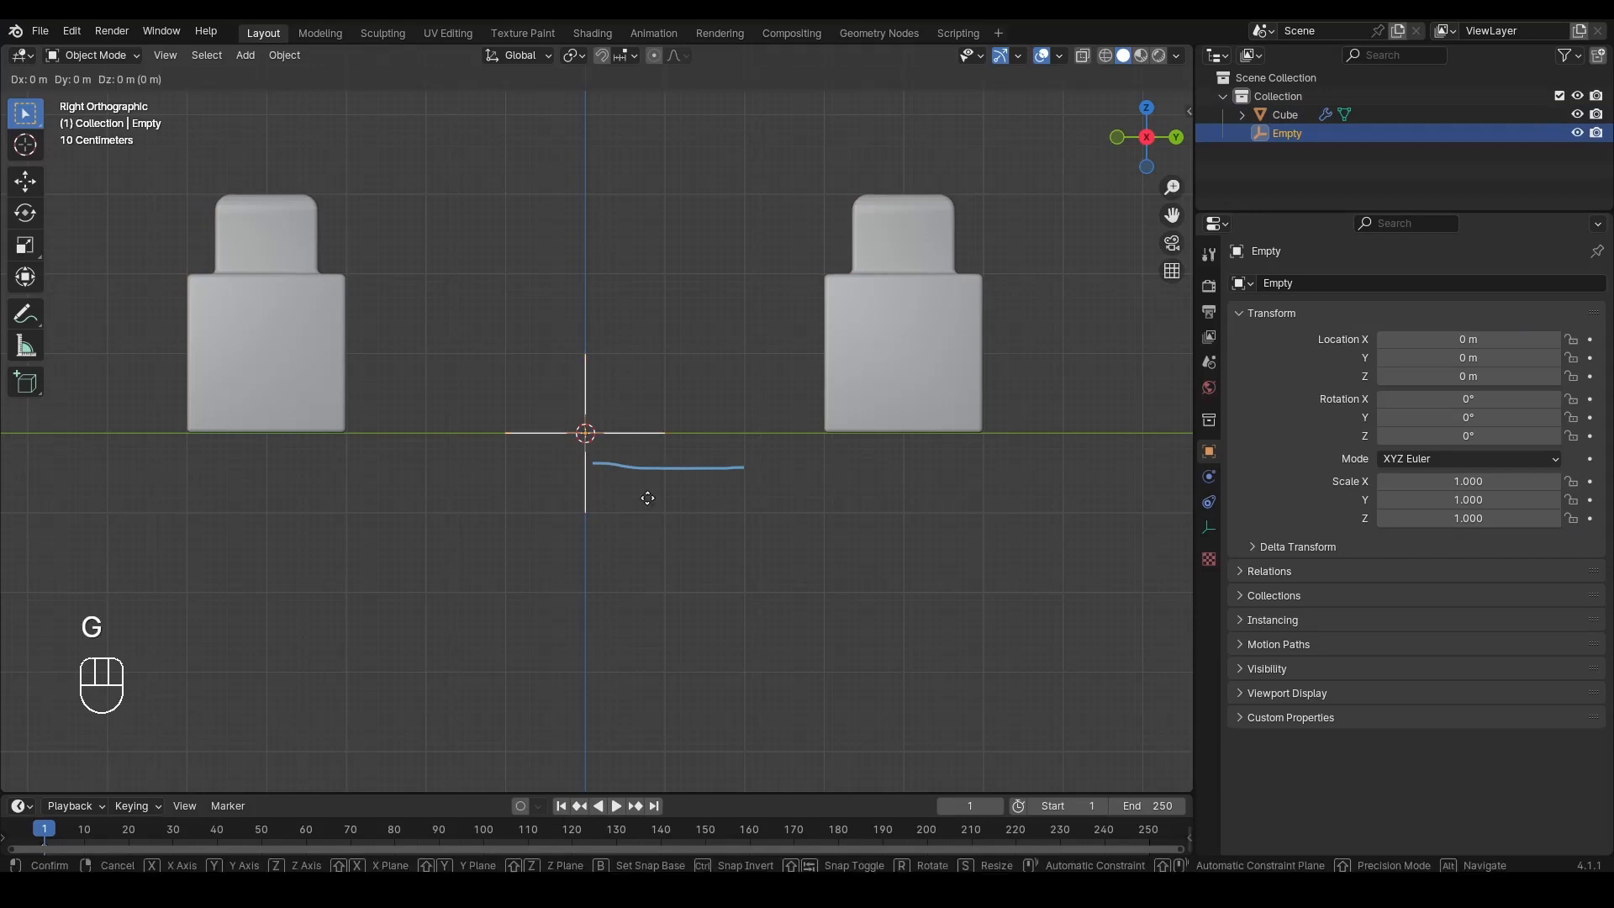
key(y)
key(ctrl)
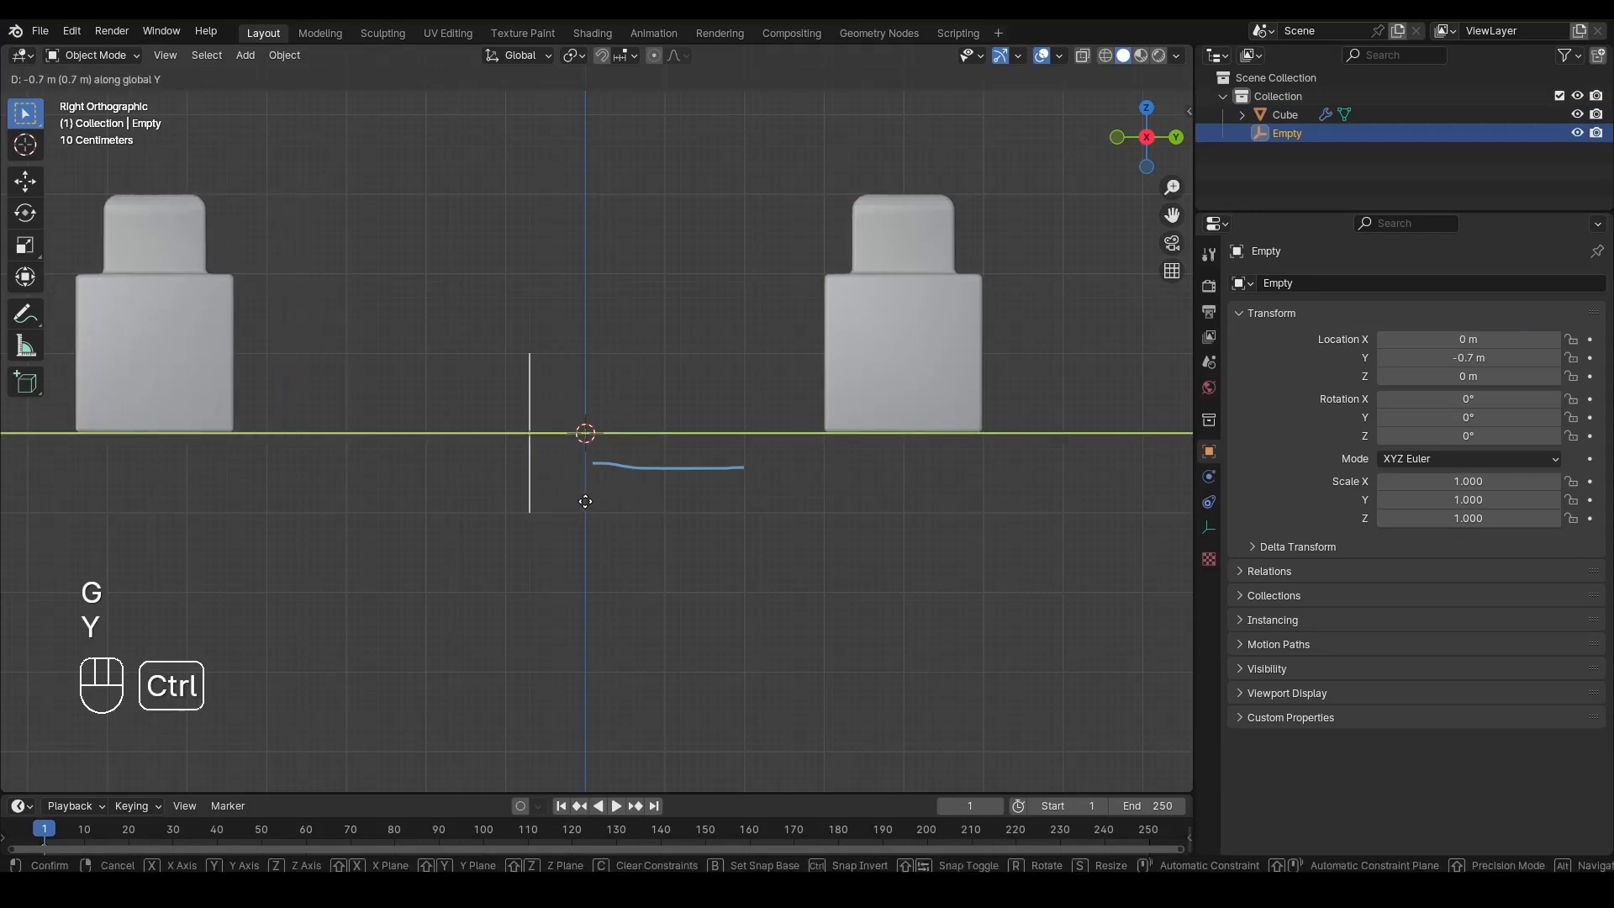
ctrl+click(538, 492)
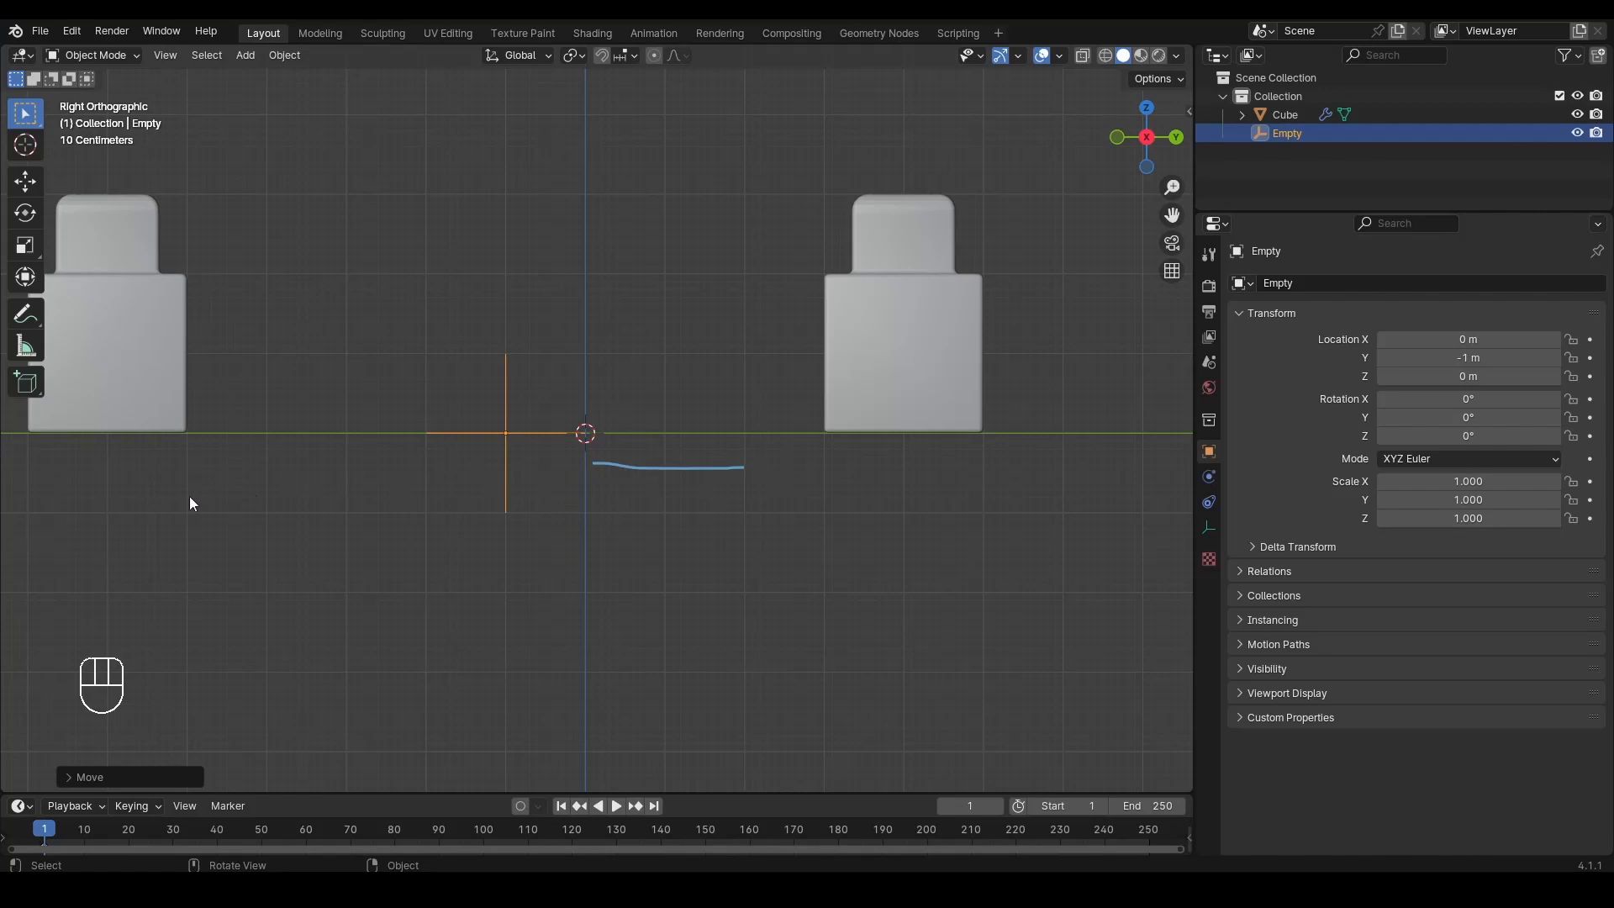
Step: Move the Empty along X to about -2 m in the top view, and select the mirrored object again
alt+drag(434, 467, 1088, 144)
click(1146, 117)
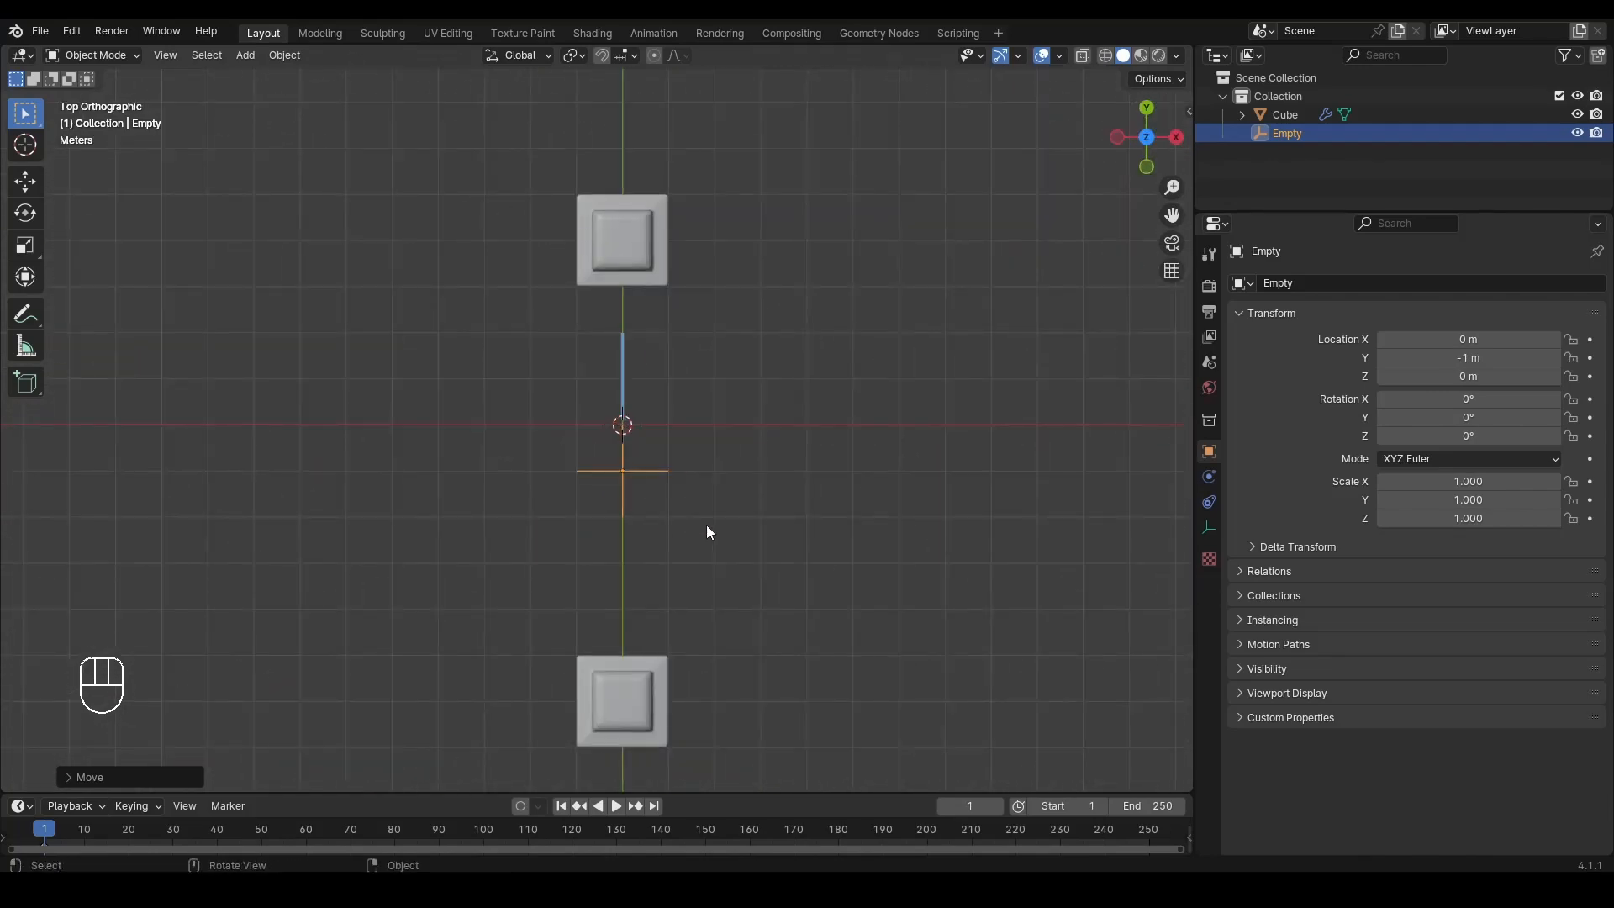
key(g)
key(x)
key(ctrl)
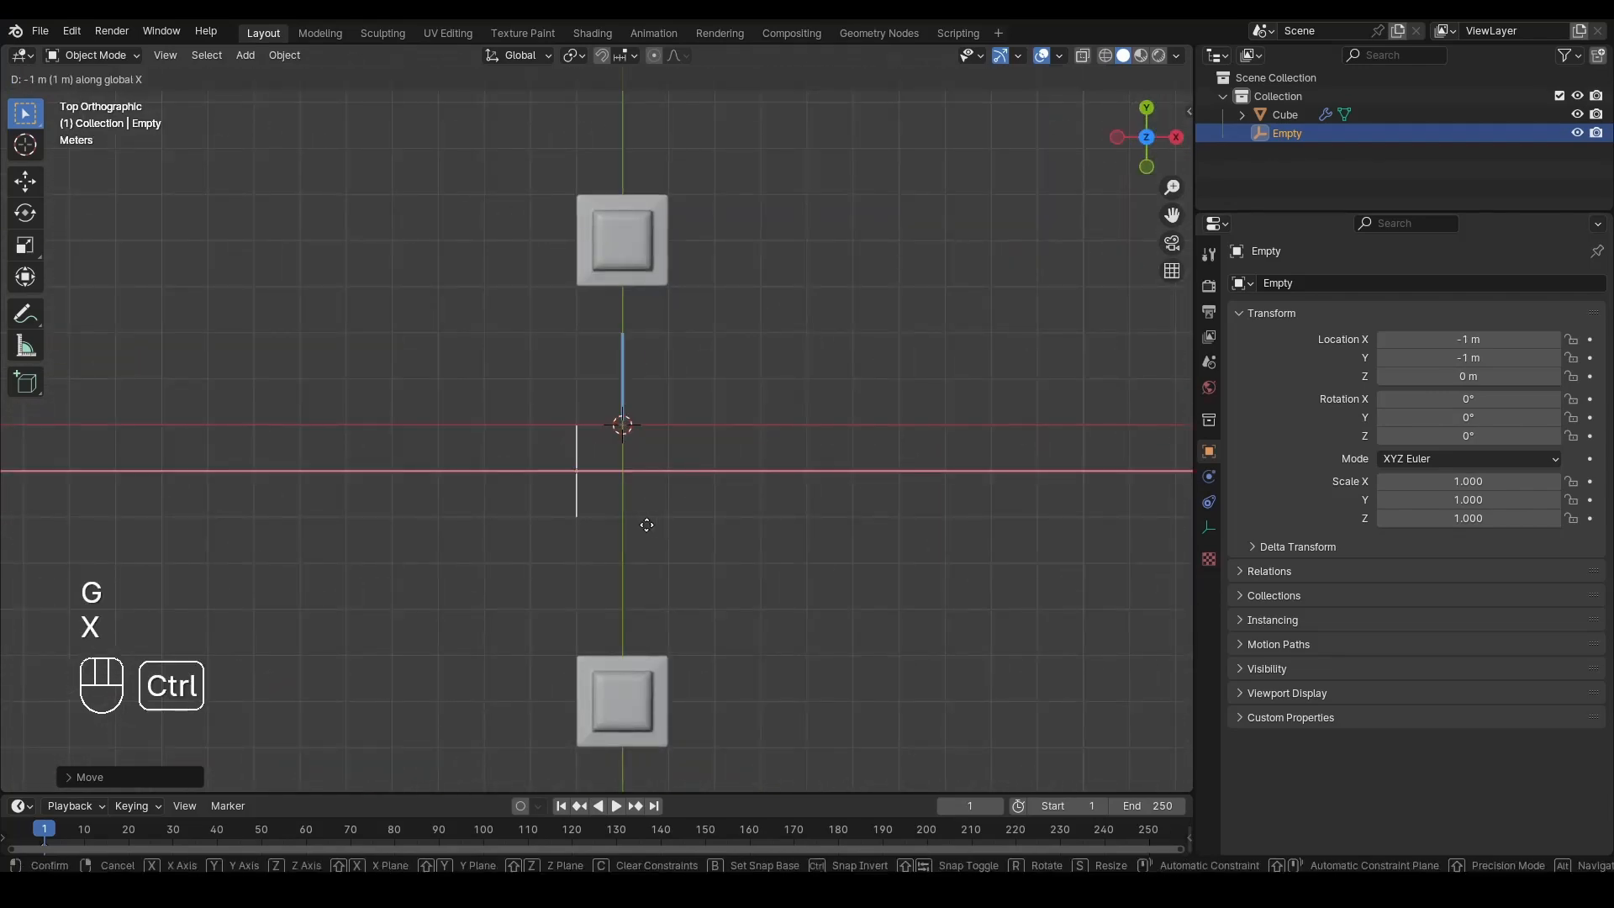
ctrl+click(612, 531)
click(644, 265)
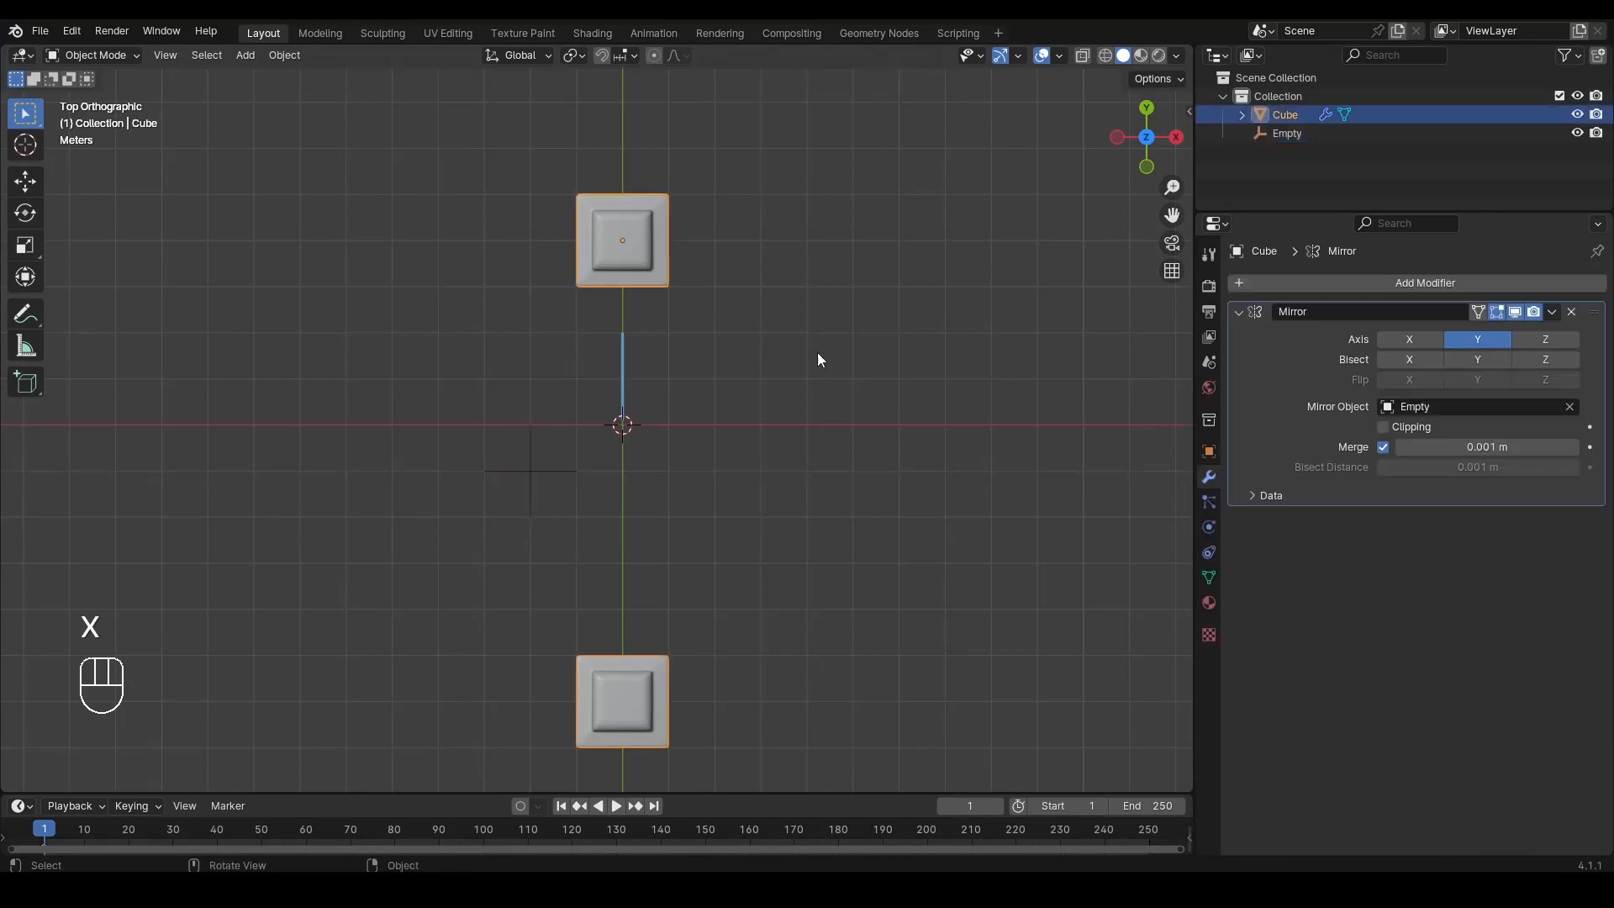
Step: Enable the X axis in the object's Mirror modifier, and try rotating the Empty freely and about the global Y axis
click(1418, 340)
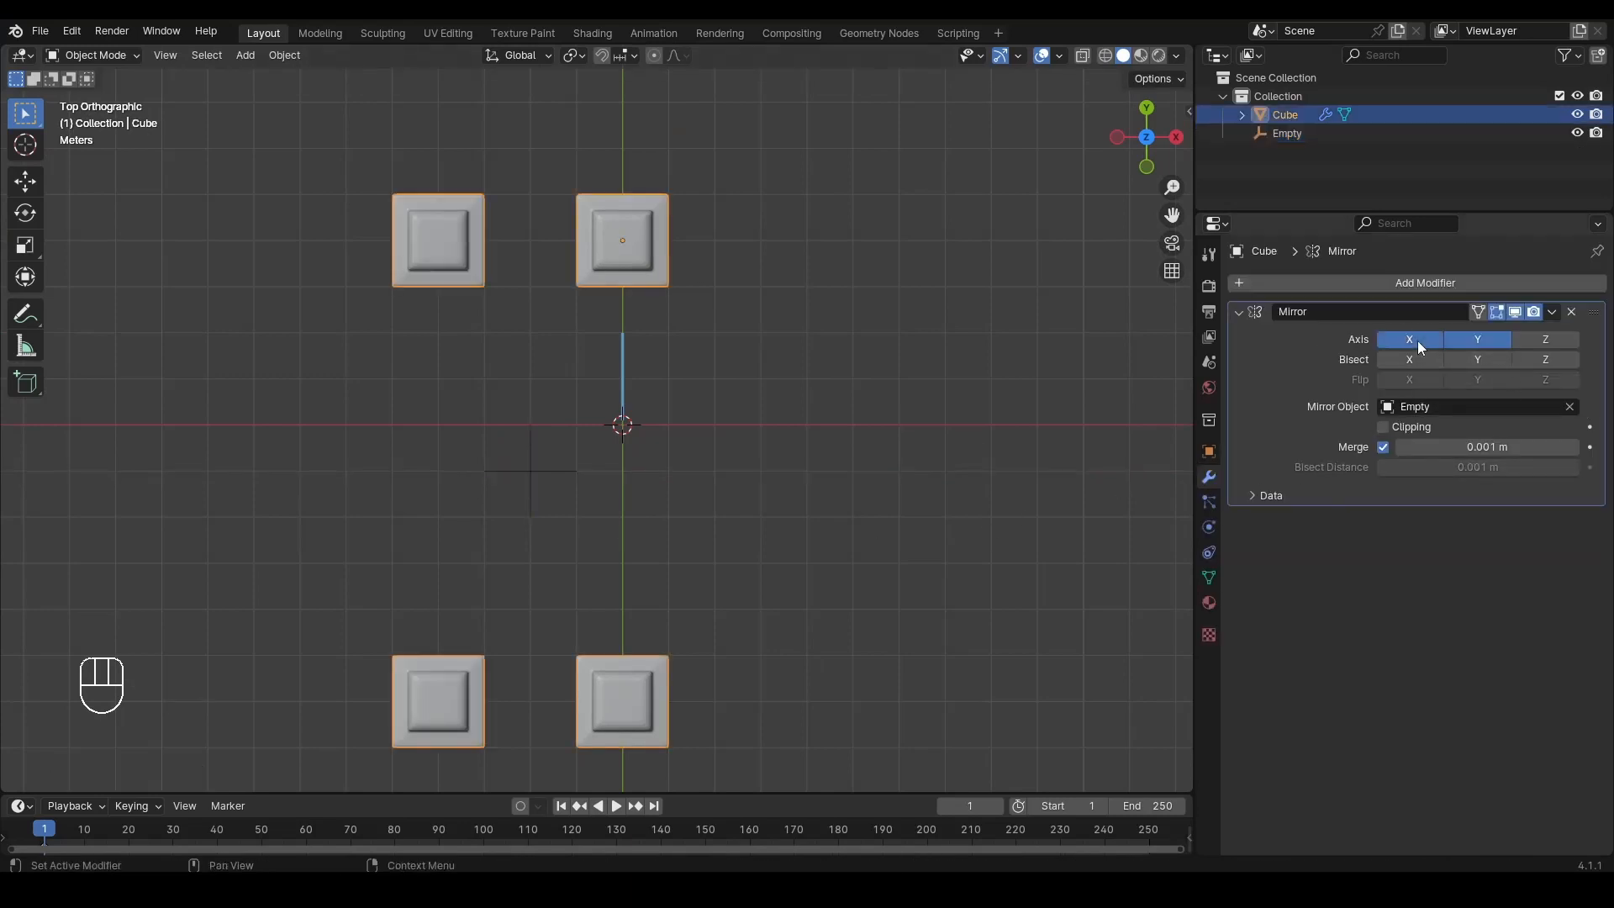
click(522, 473)
key(r)
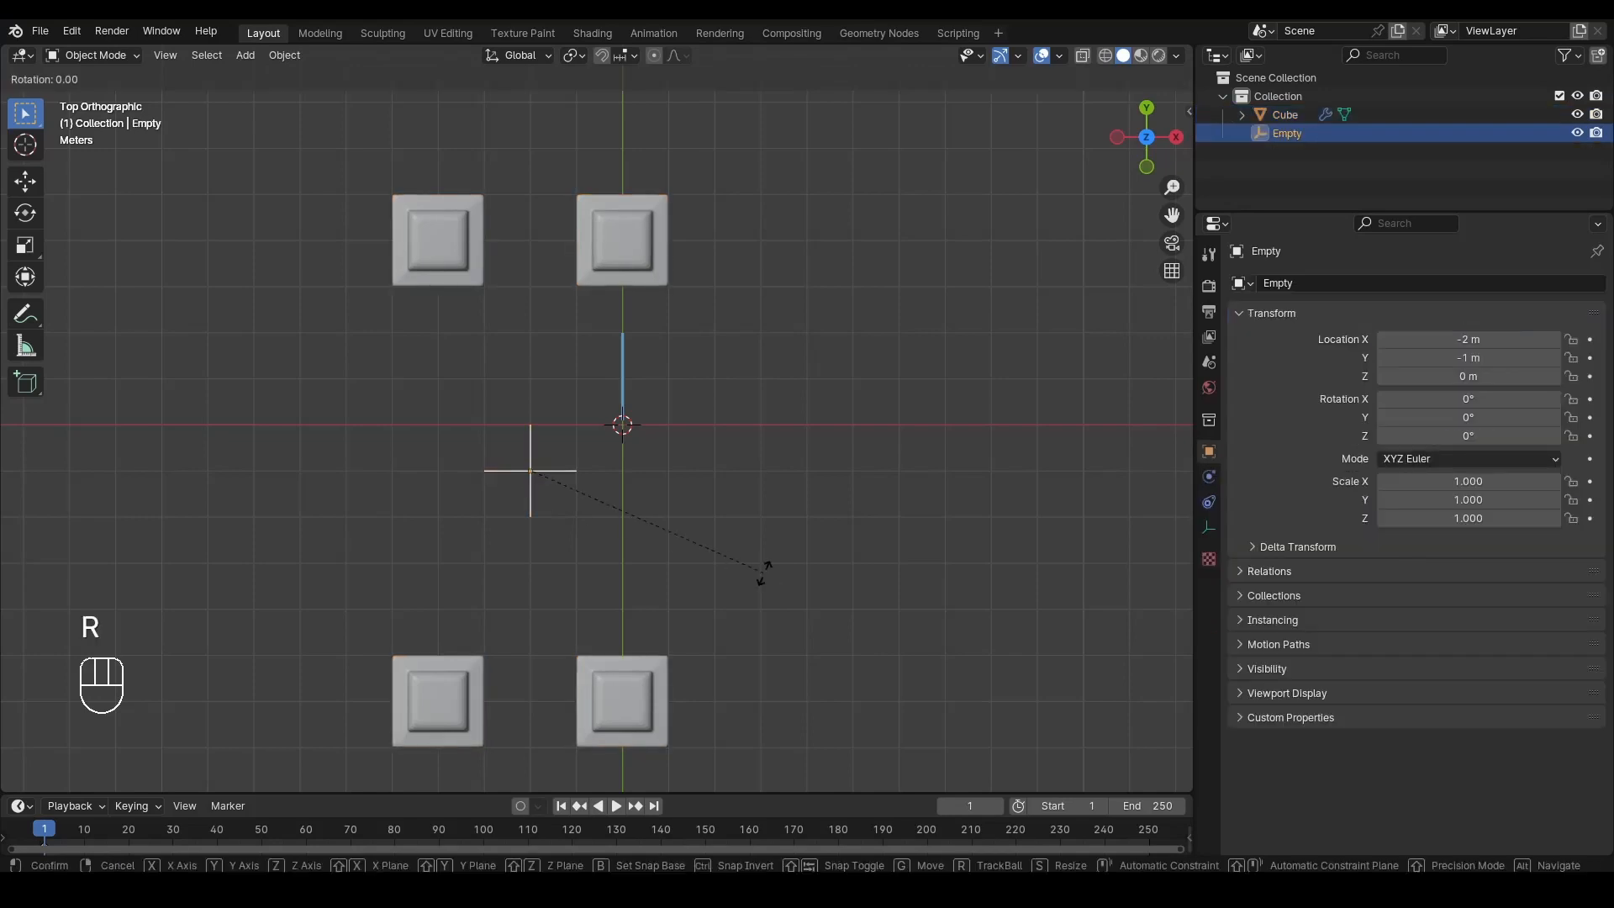
right_click(855, 417)
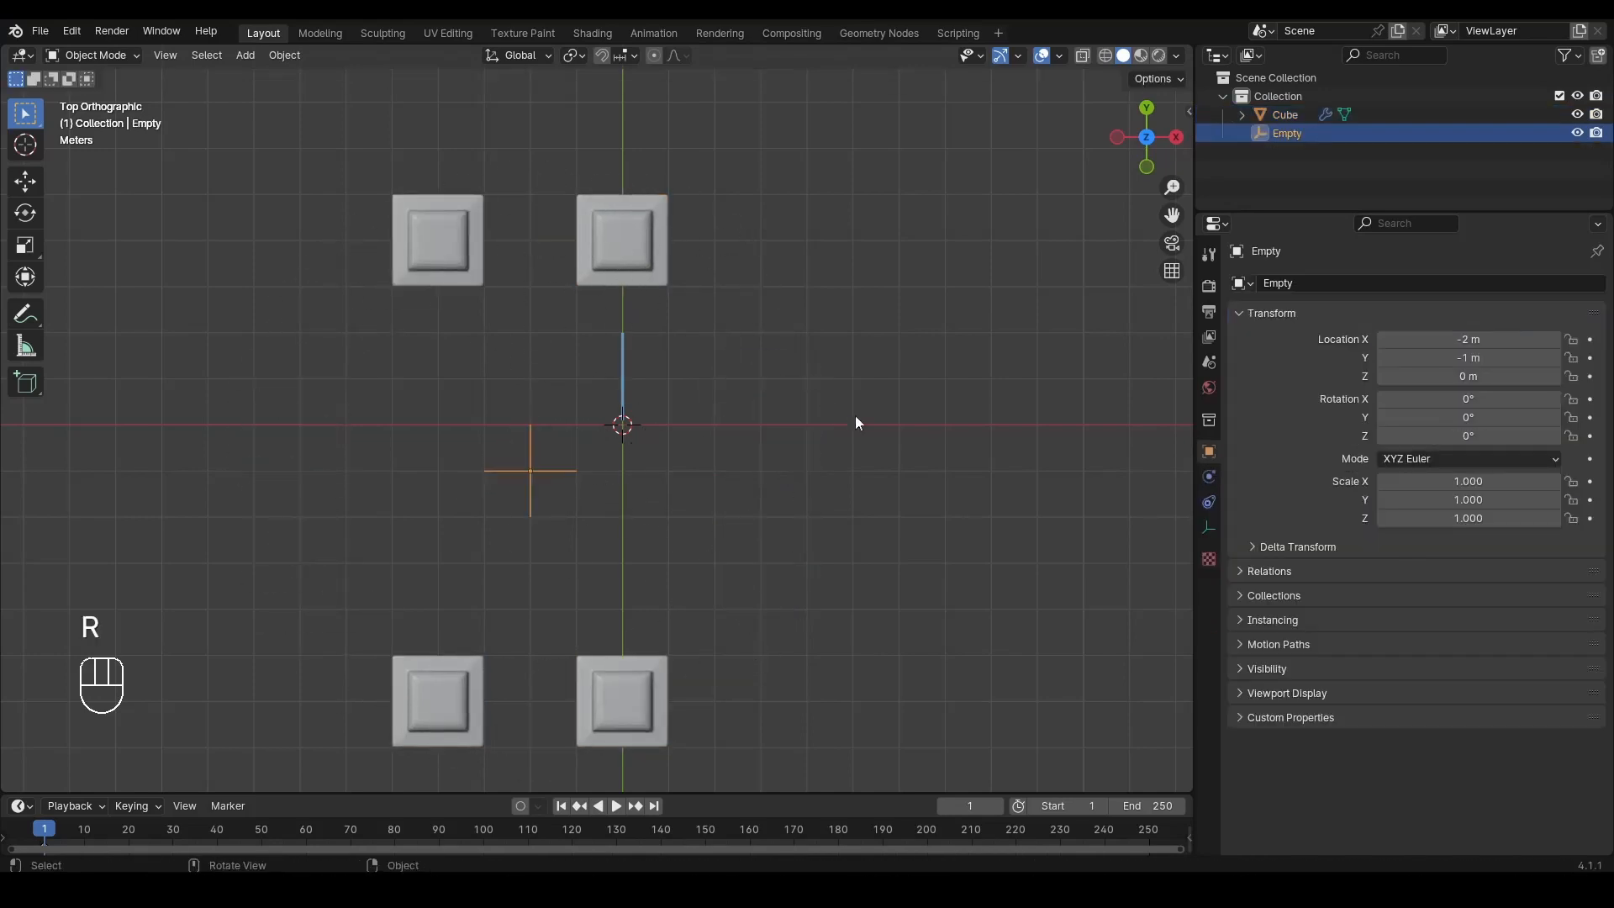
key(r)
key(y)
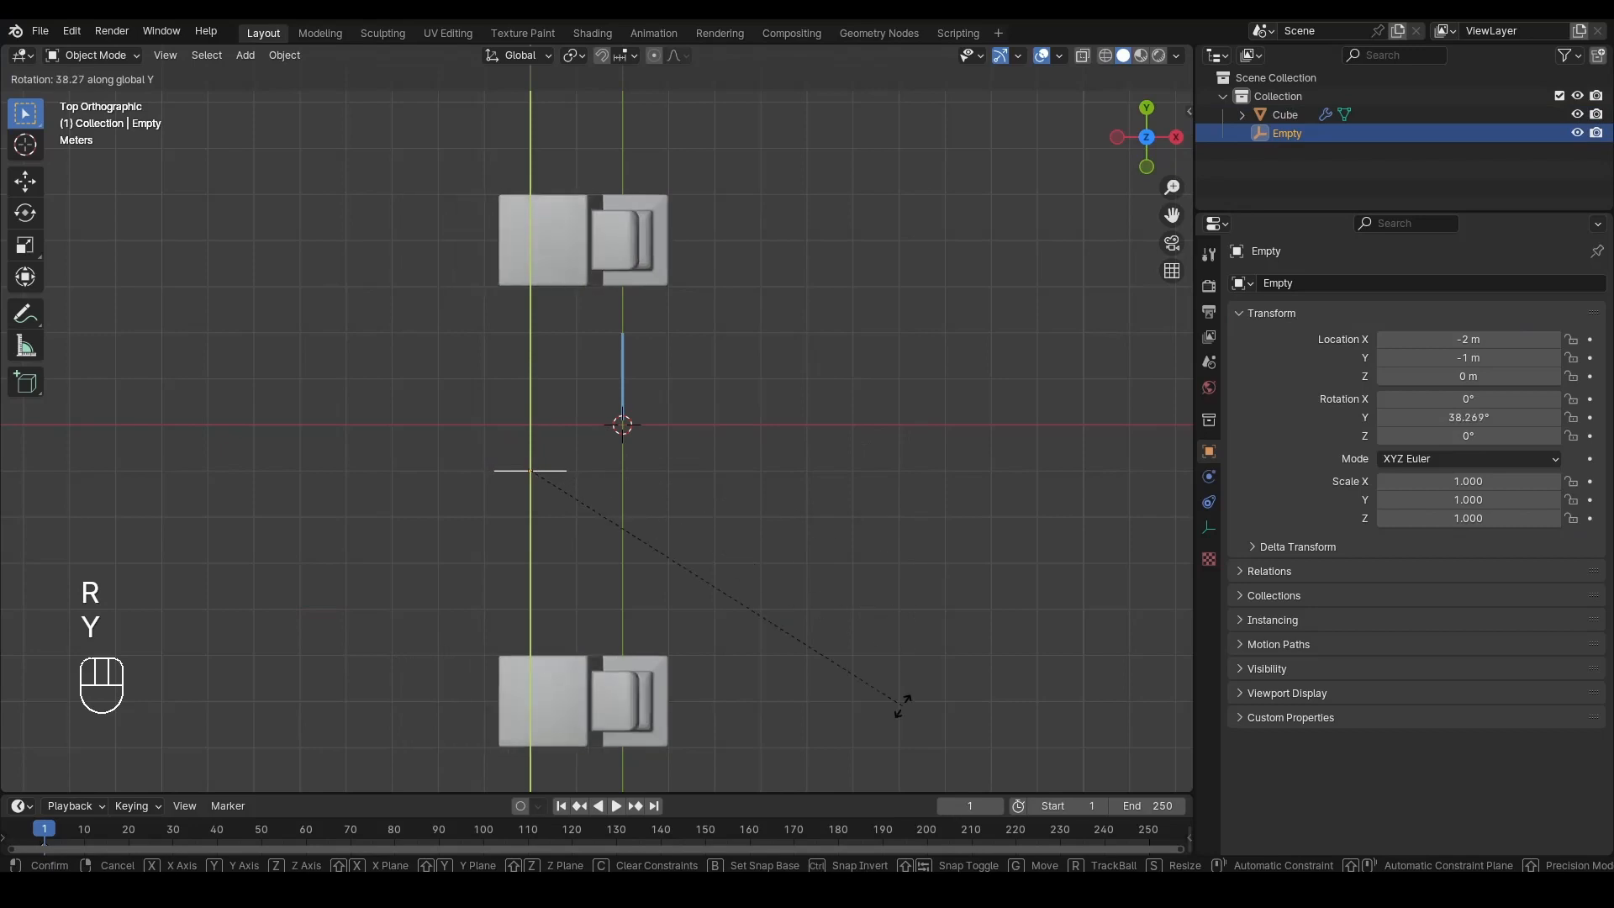
right_click(863, 644)
key(Tab)
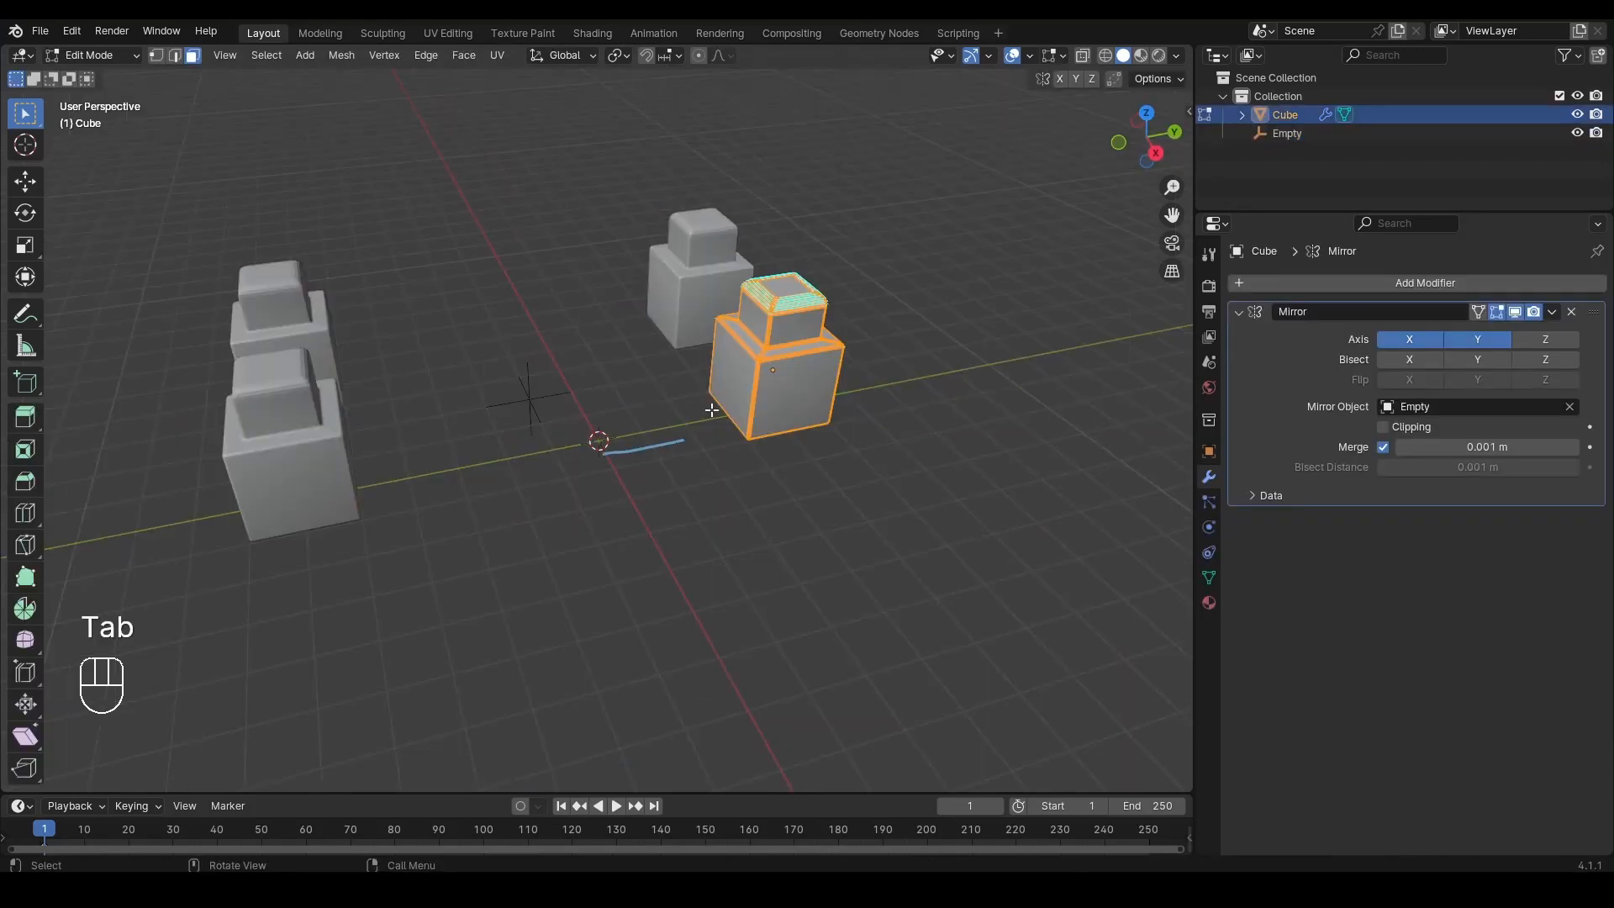
key(Tab)
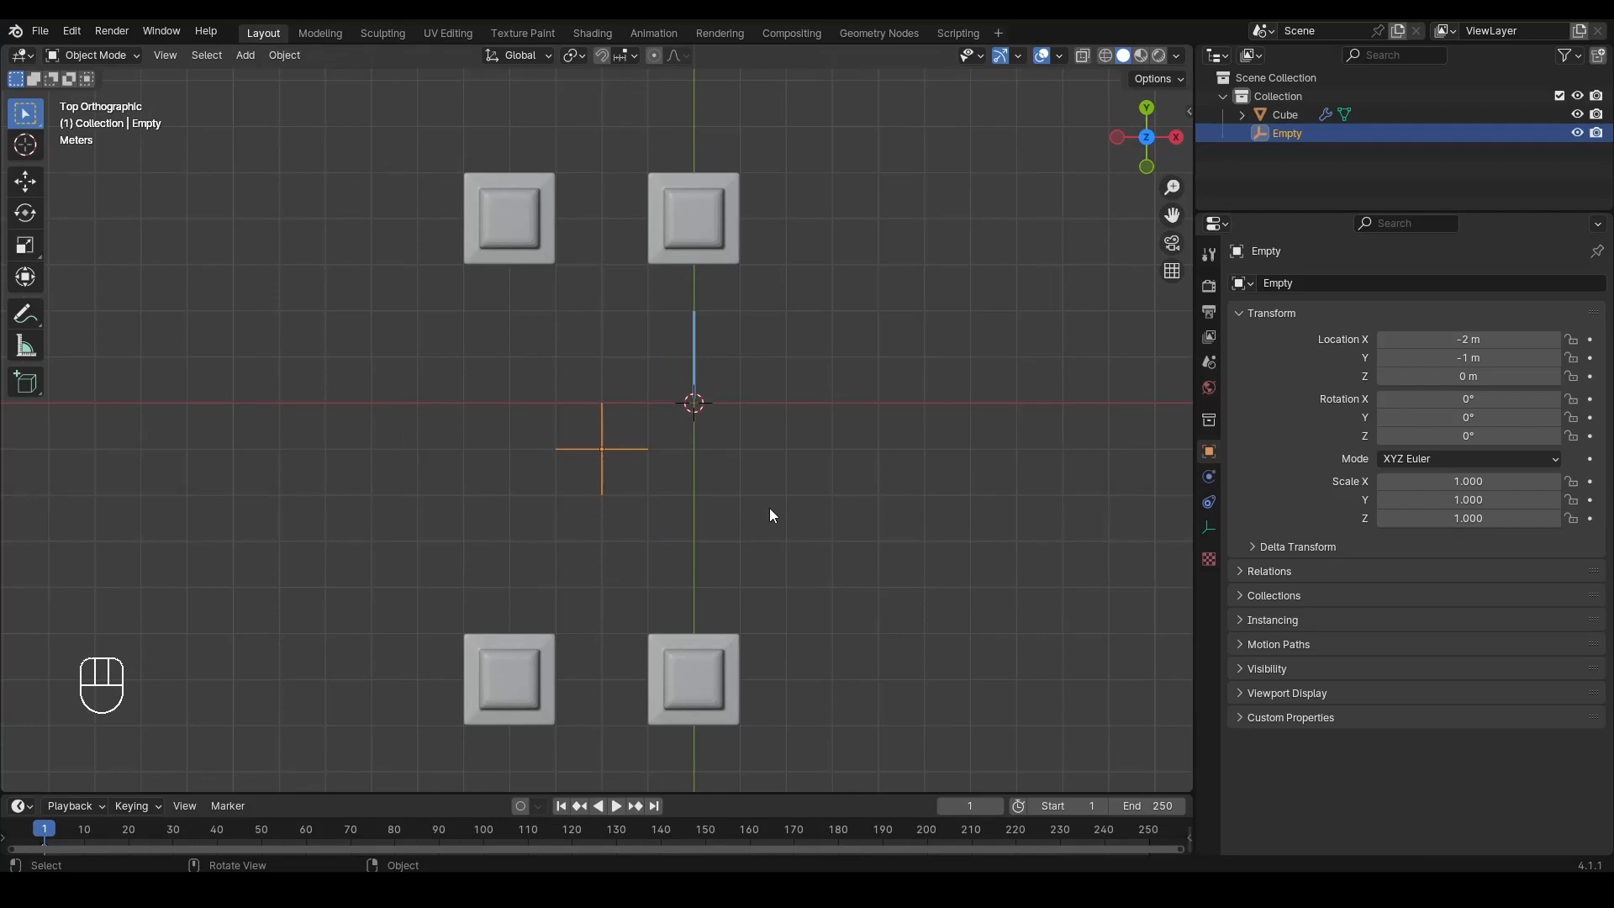
Step: Move the Empty to the world origin with grid snapping, and move the mirrored cube along X in grid increments
key(g)
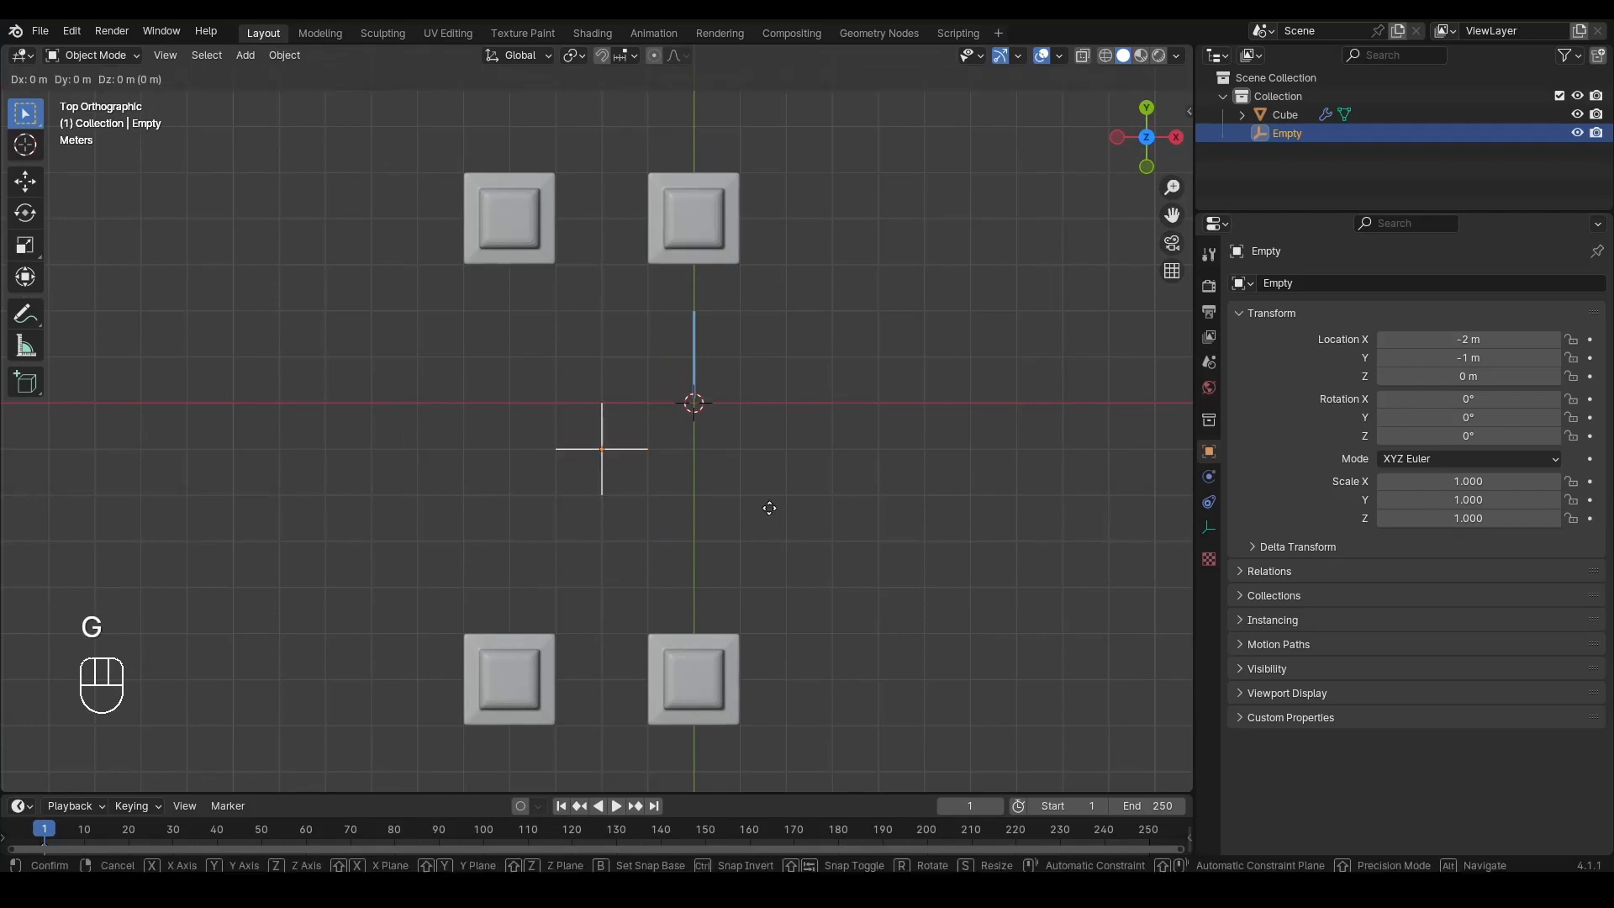
ctrl+click(845, 447)
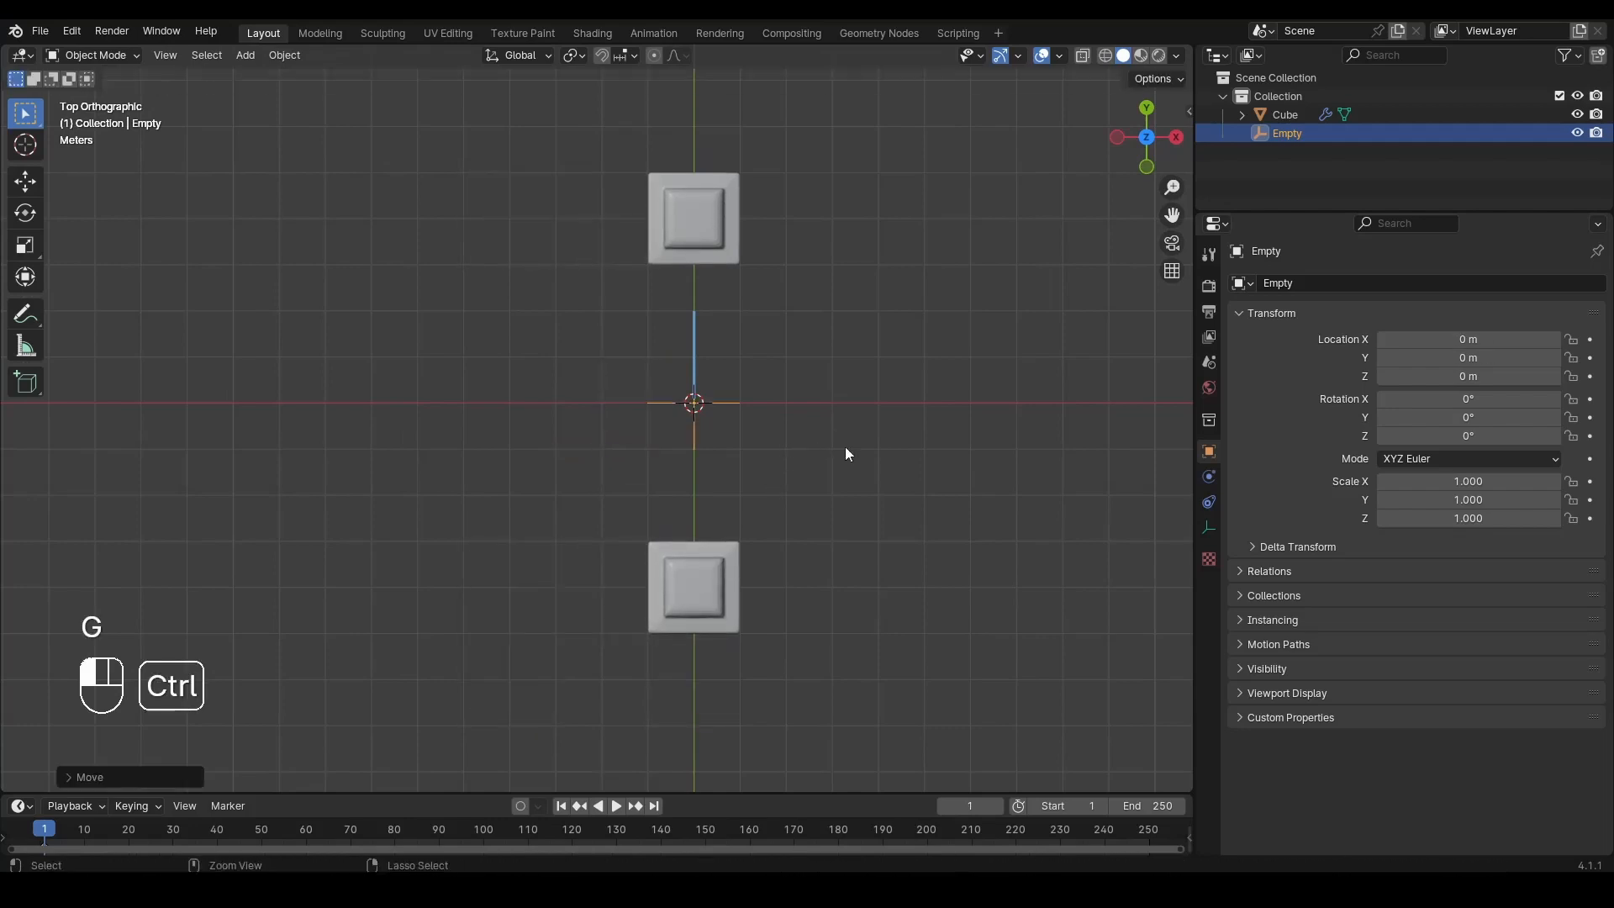
click(652, 237)
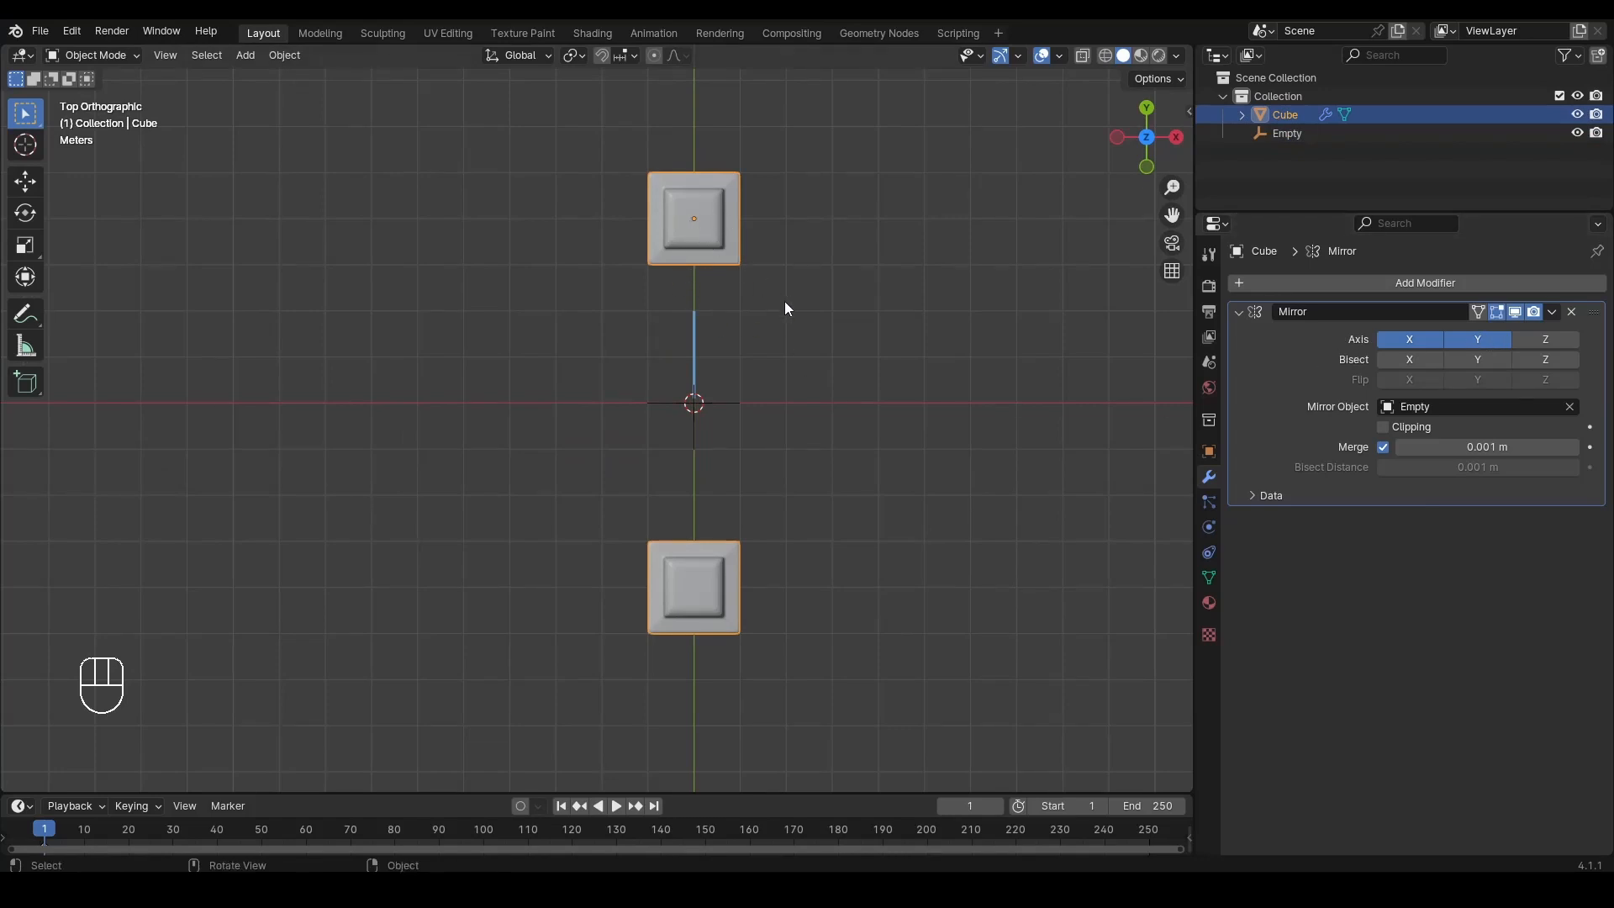
key(g)
key(x)
key(ctrl)
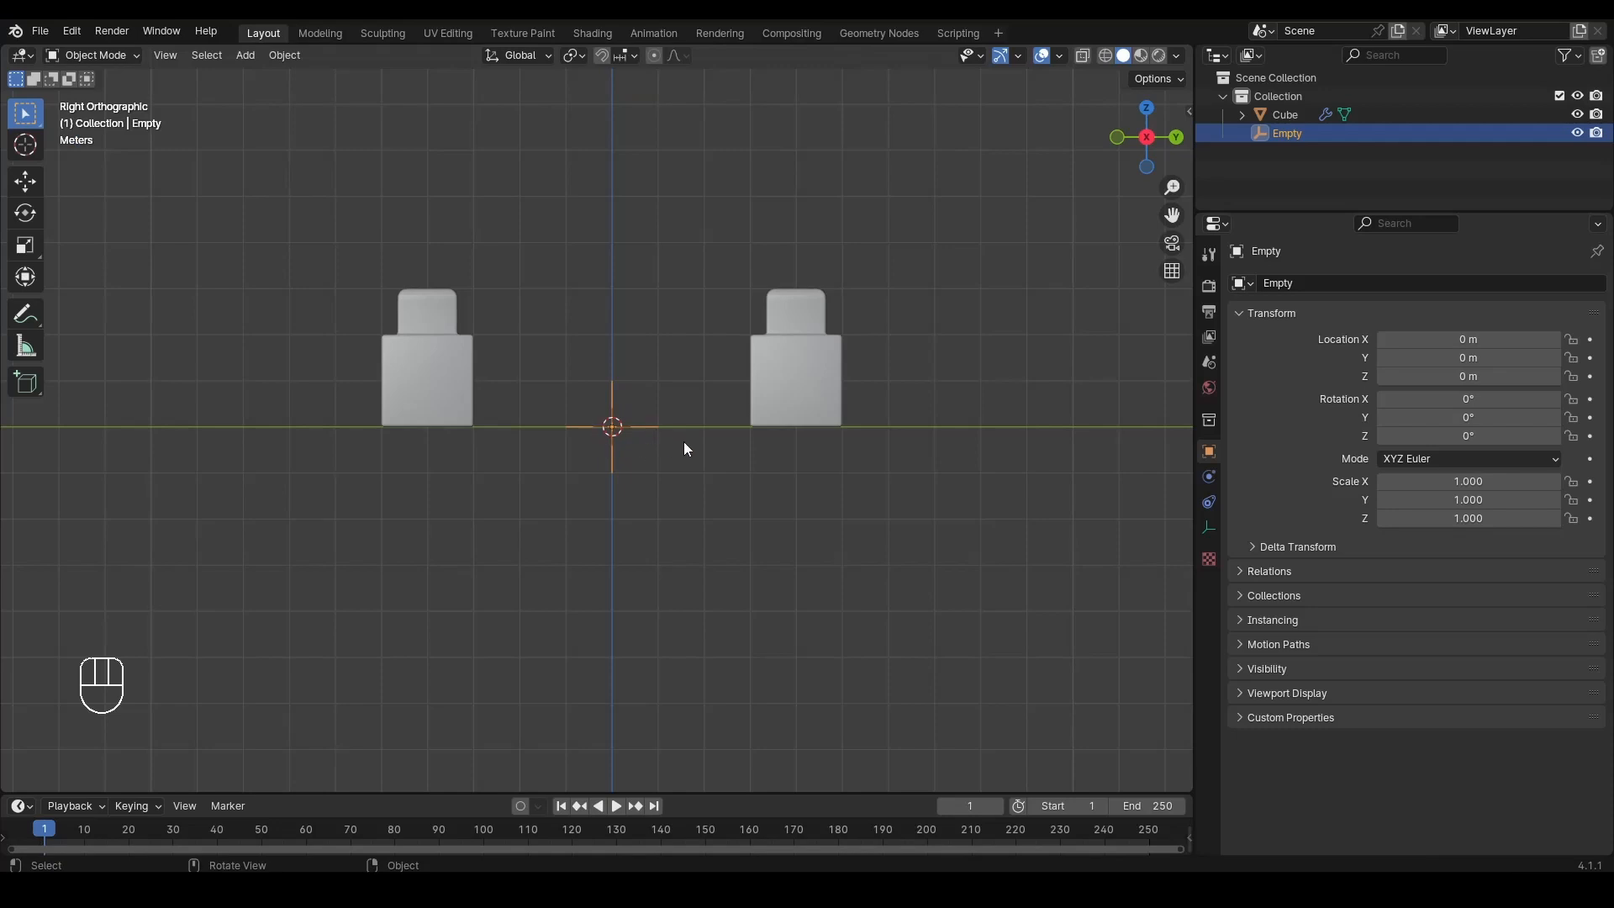
Step: Delete all objects, and on a fresh cube's Mirror modifier enable the Y axis and disable X
key(a)
key(Delete)
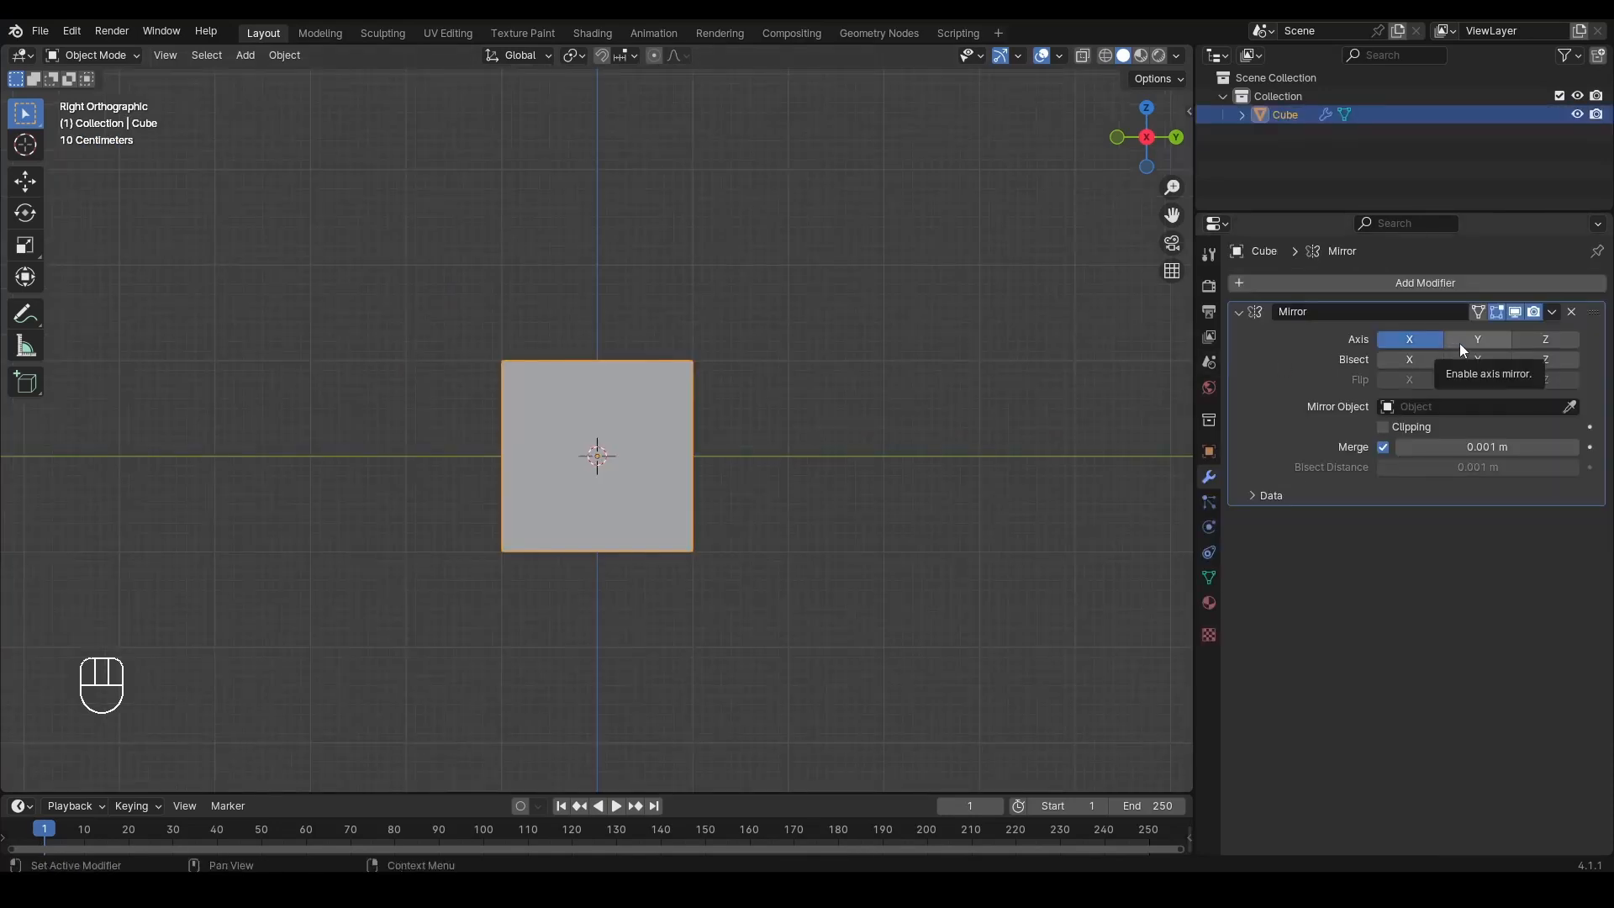
click(1460, 343)
click(1435, 345)
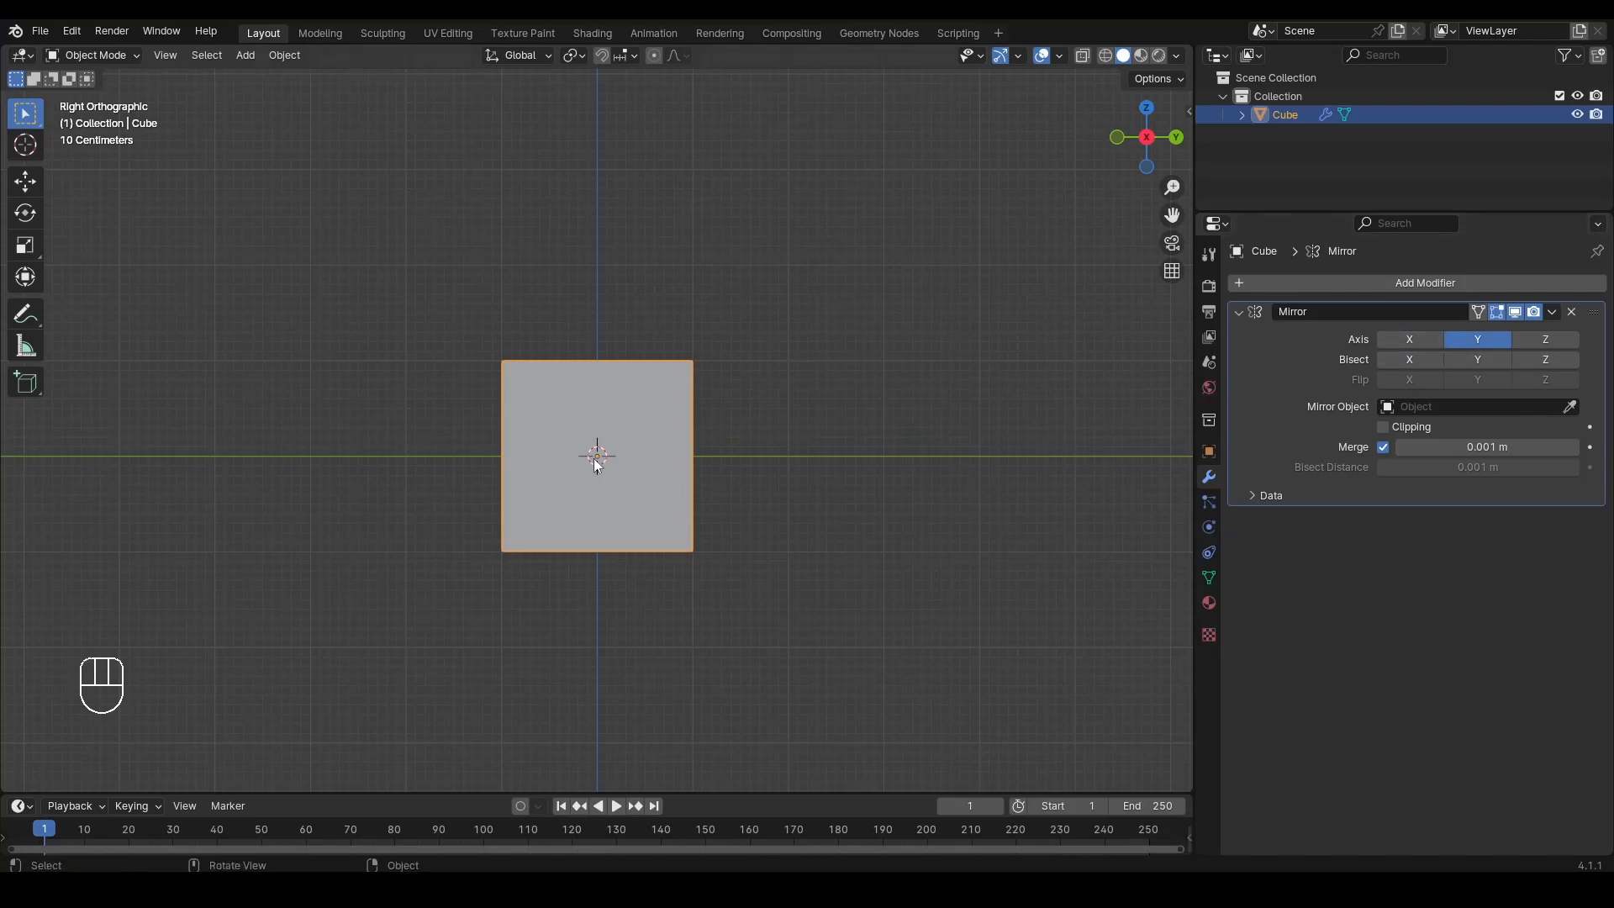
Step: Add one centred vertical loop cut to the cube, dividing it into two halves along Y
scroll(595, 458, up, 1)
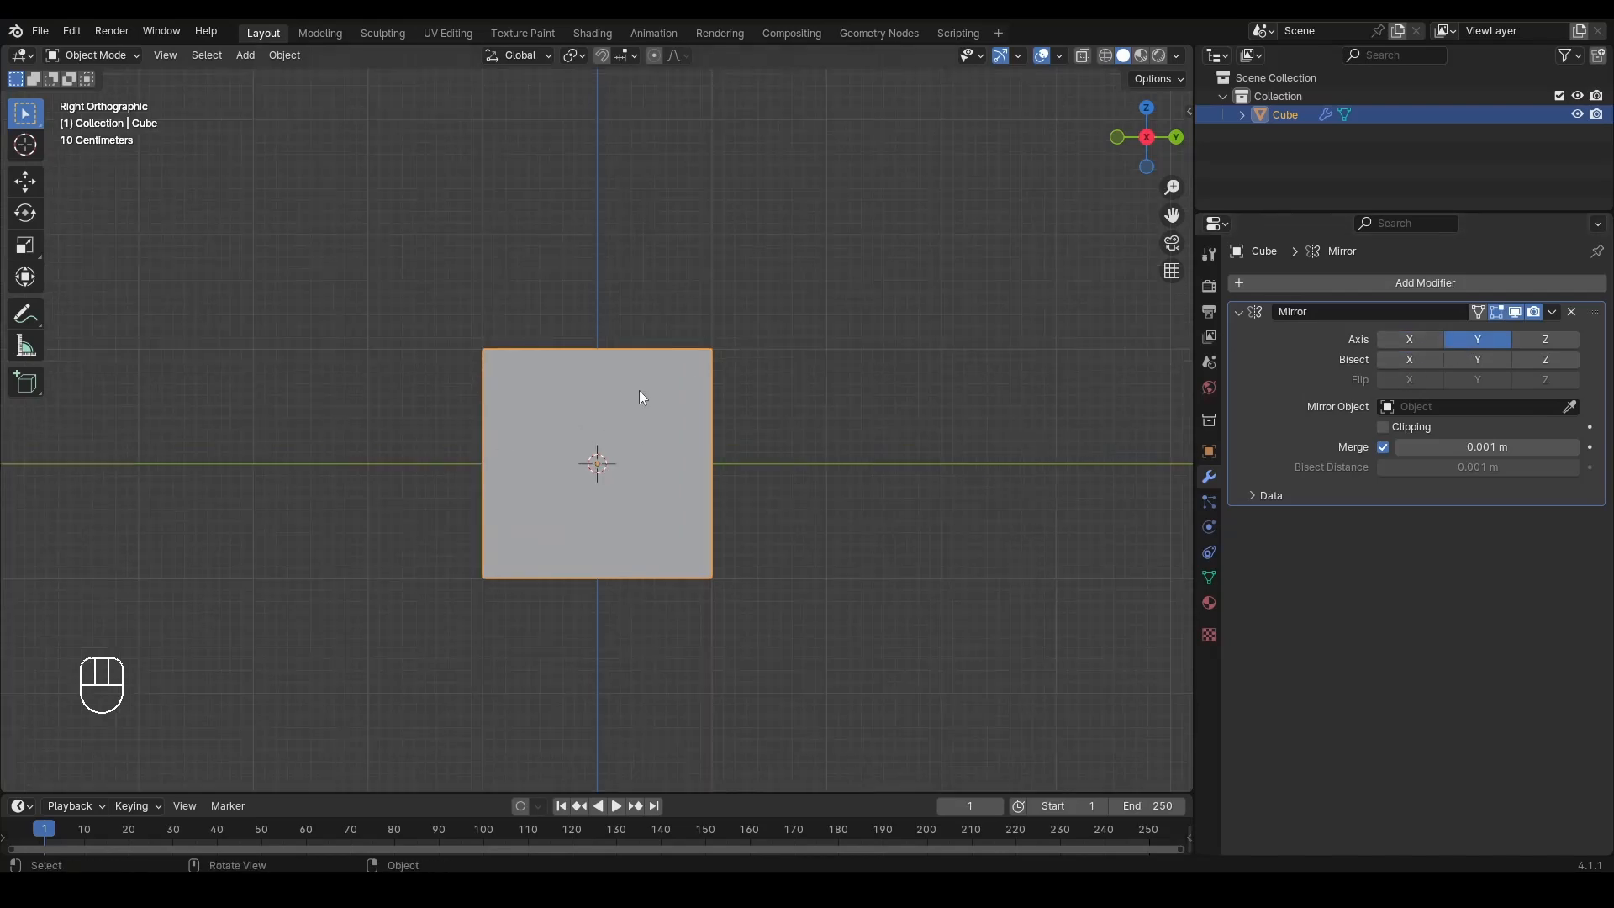
key(Tab)
key(ctrl+r)
click(589, 370)
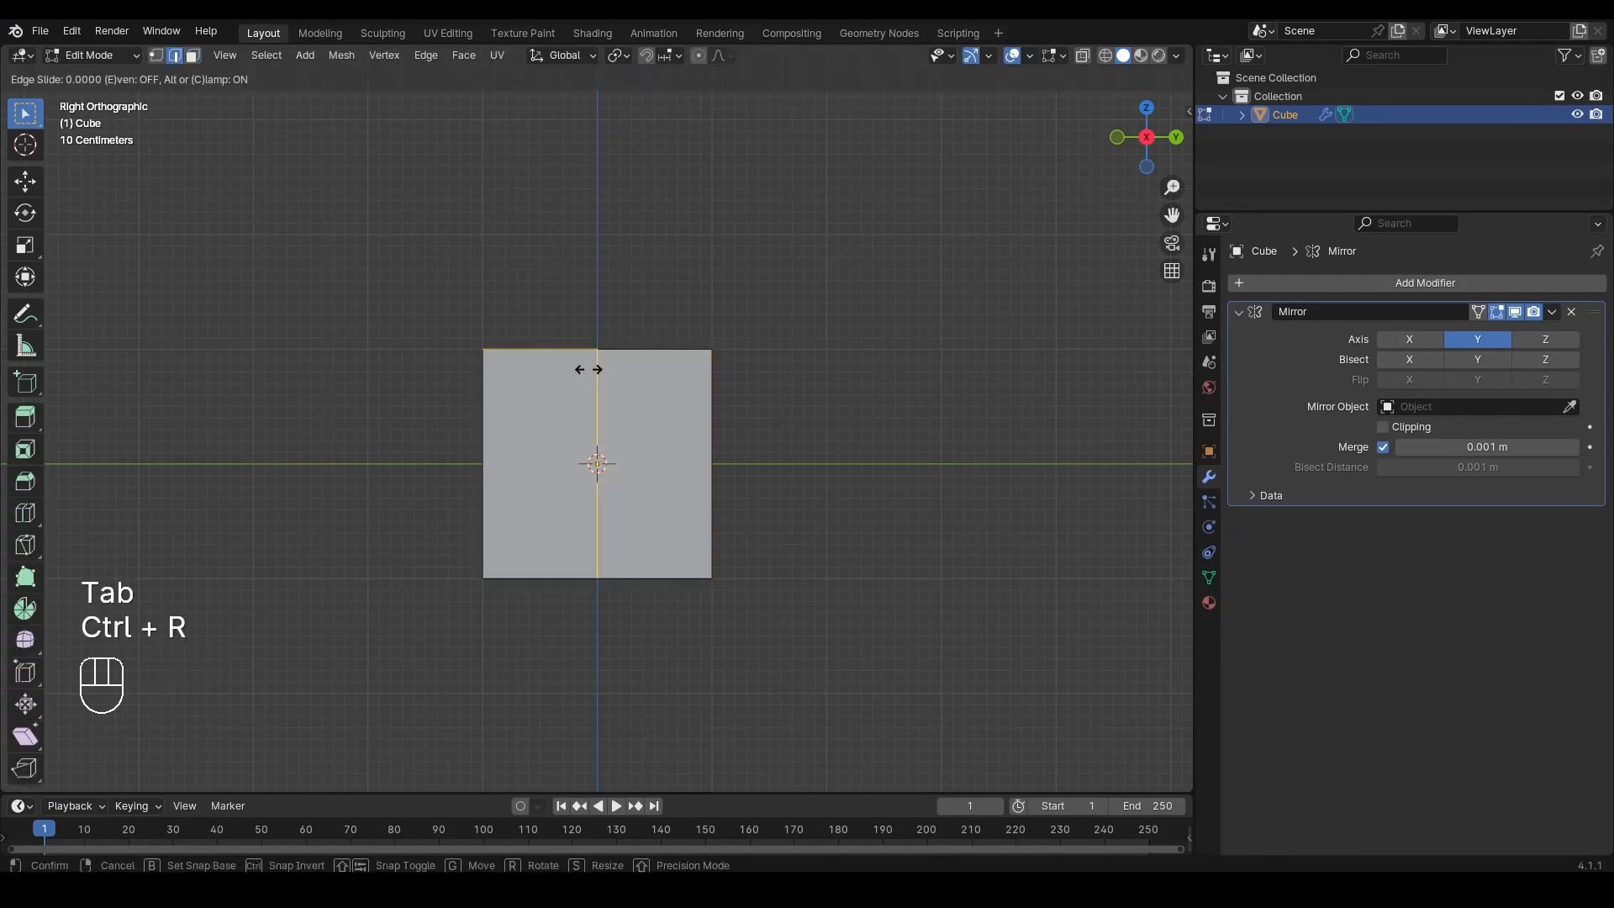
right_click(589, 370)
Step: Delete the outer vertices on the cube's negative Y side, selecting through the mesh with X-ray
key(1)
key(alt+z)
drag(363, 289, 552, 670)
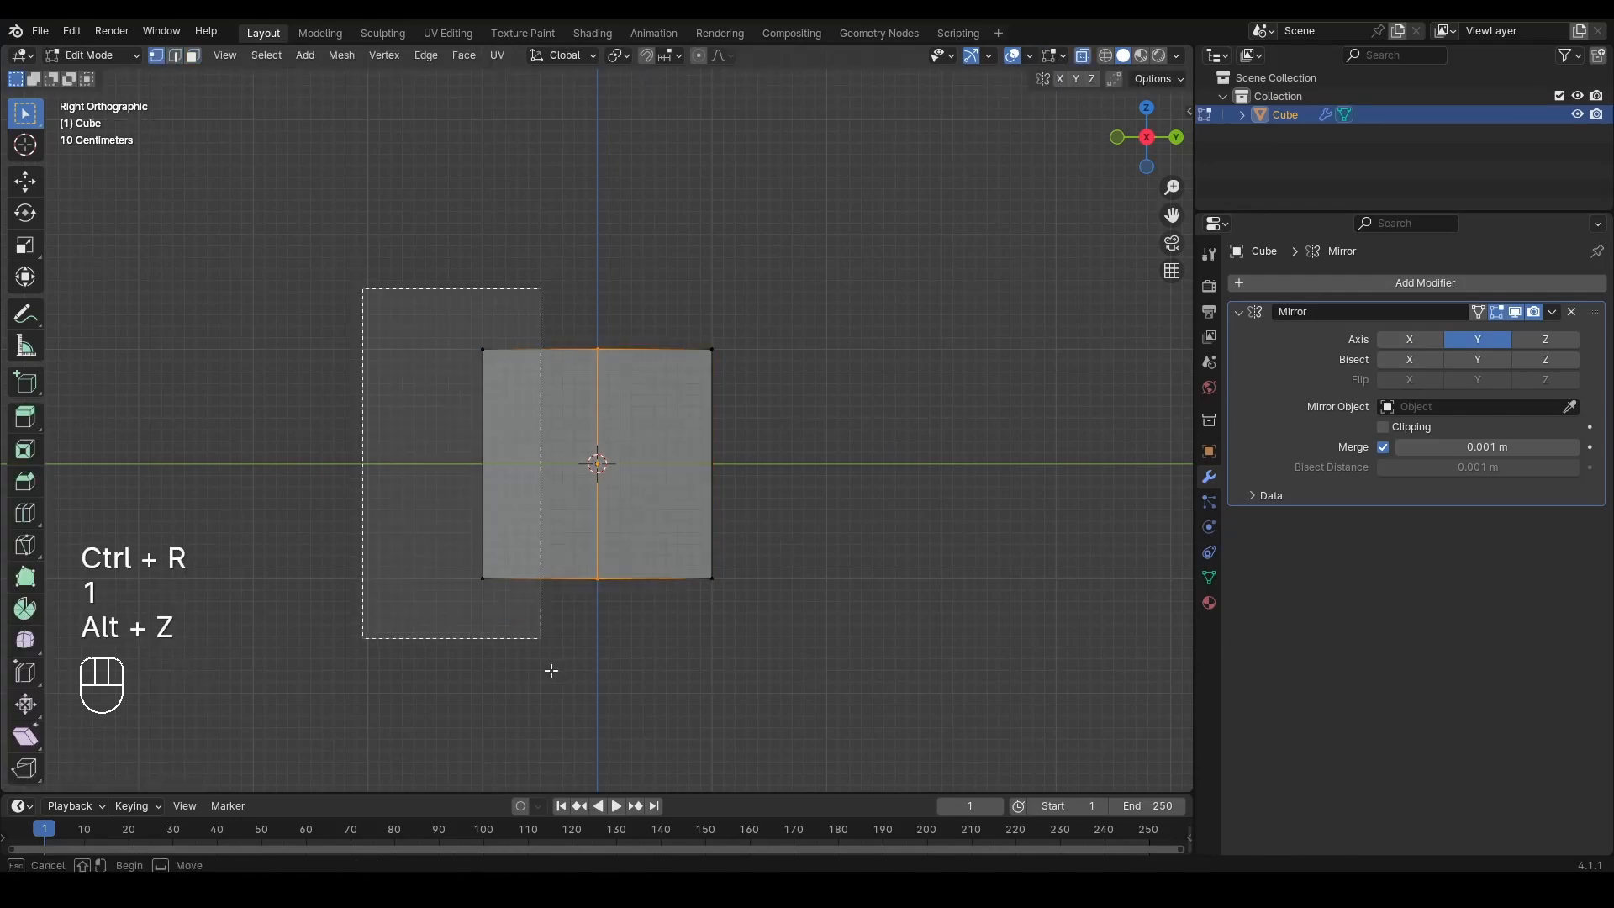
key(x)
click(547, 548)
key(Tab)
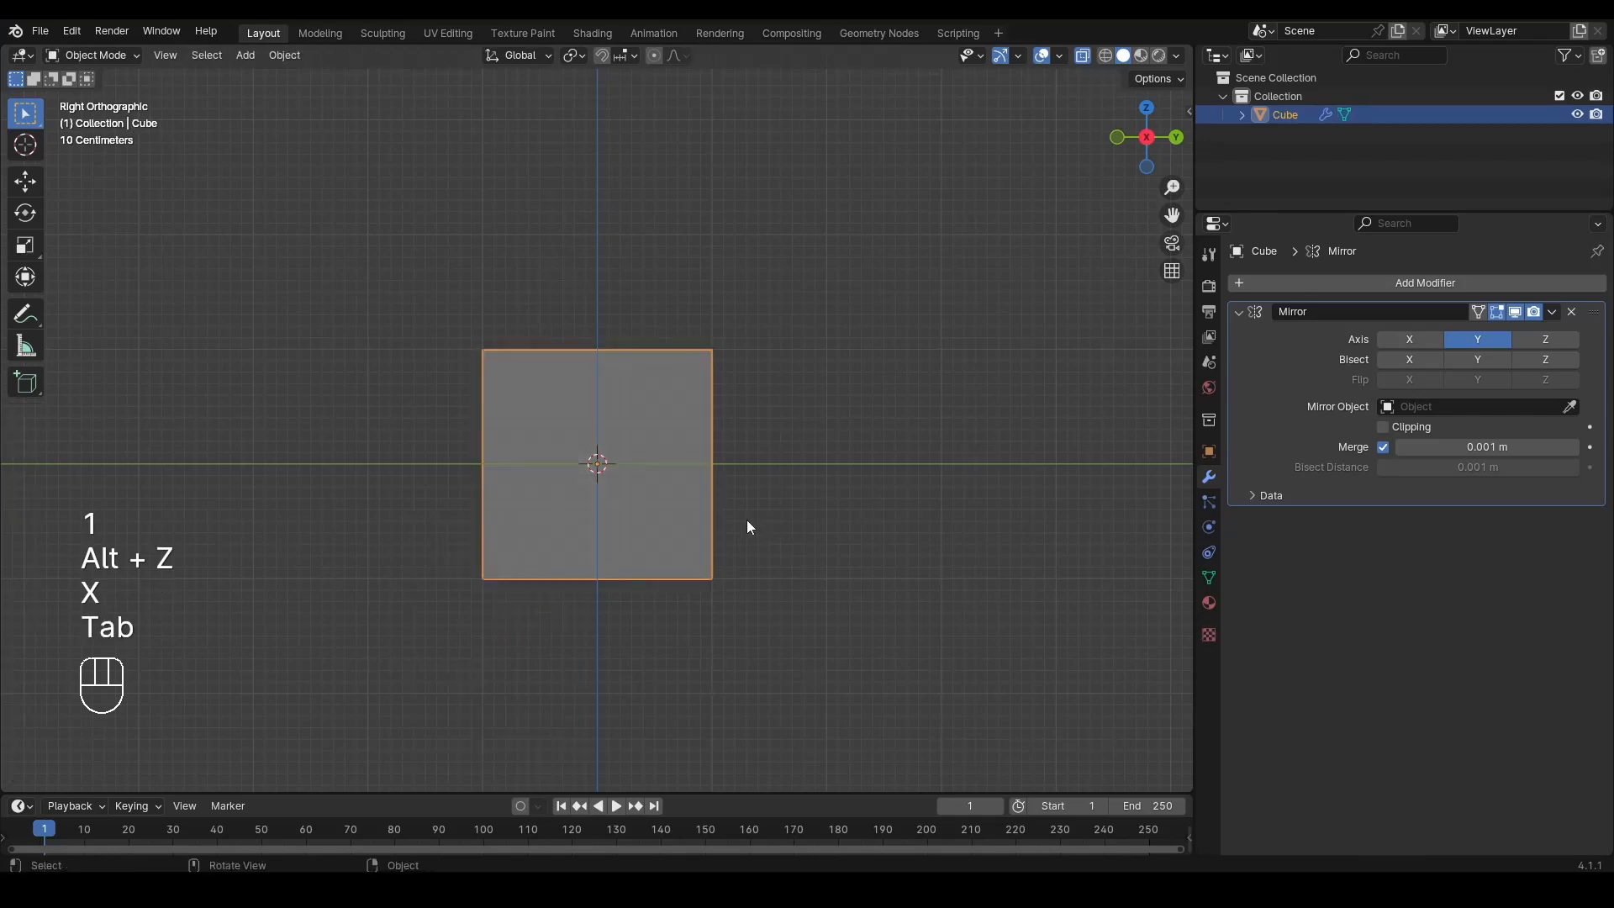
key(alt+z)
Step: Try moving the front upper outer corner vertex of the remaining half in Edit Mode
key(Tab)
middle_drag(652, 455, 744, 512)
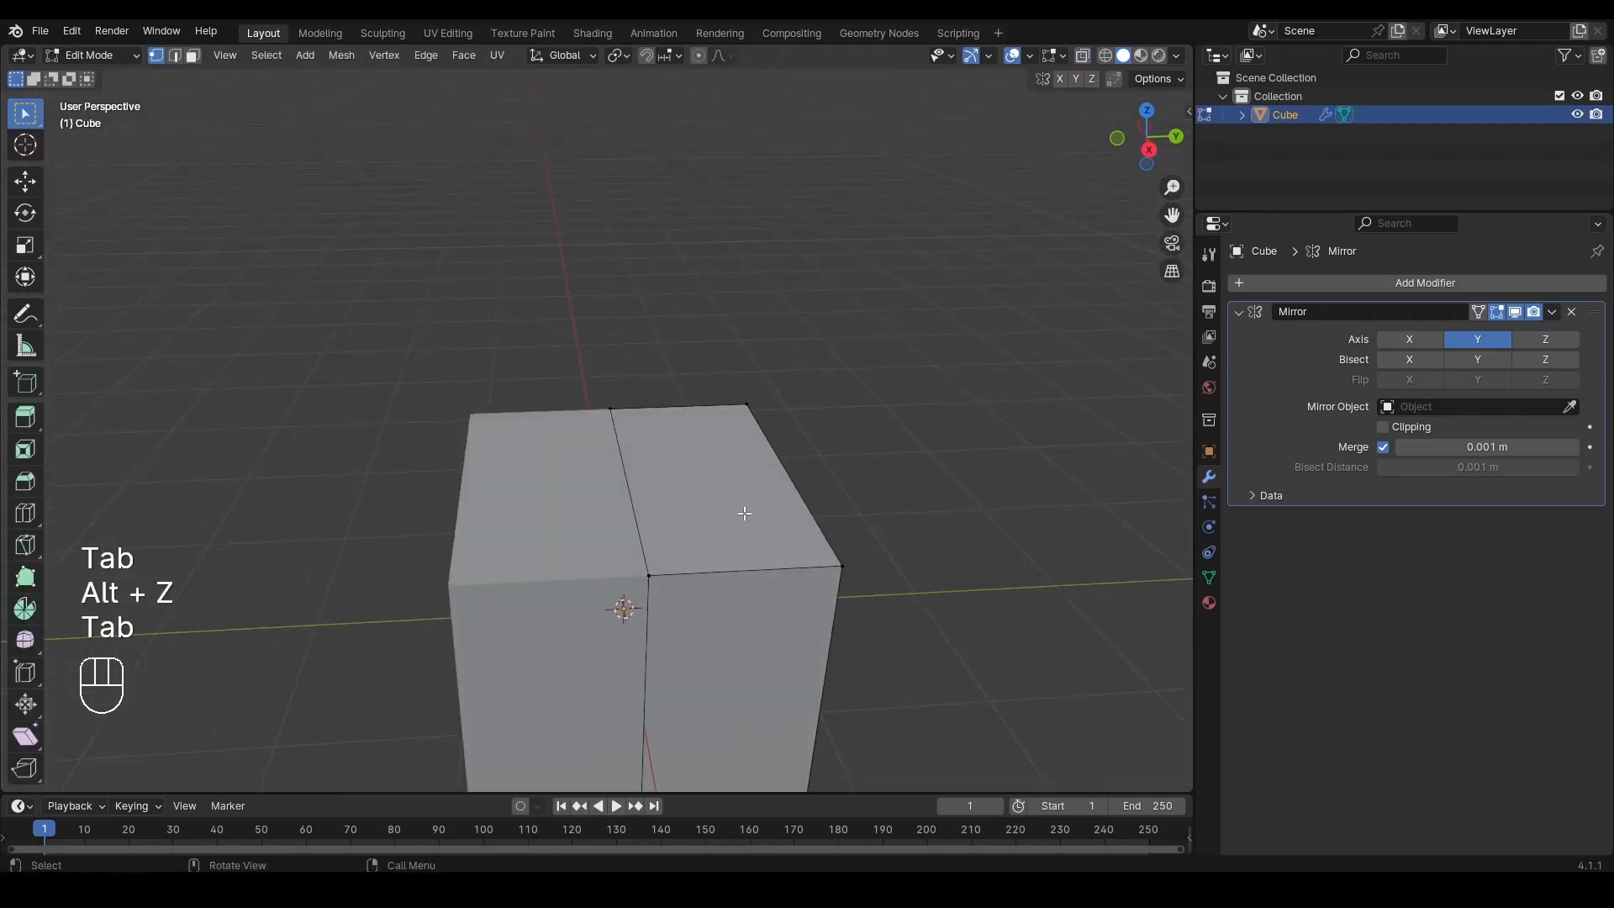
click(838, 575)
key(g)
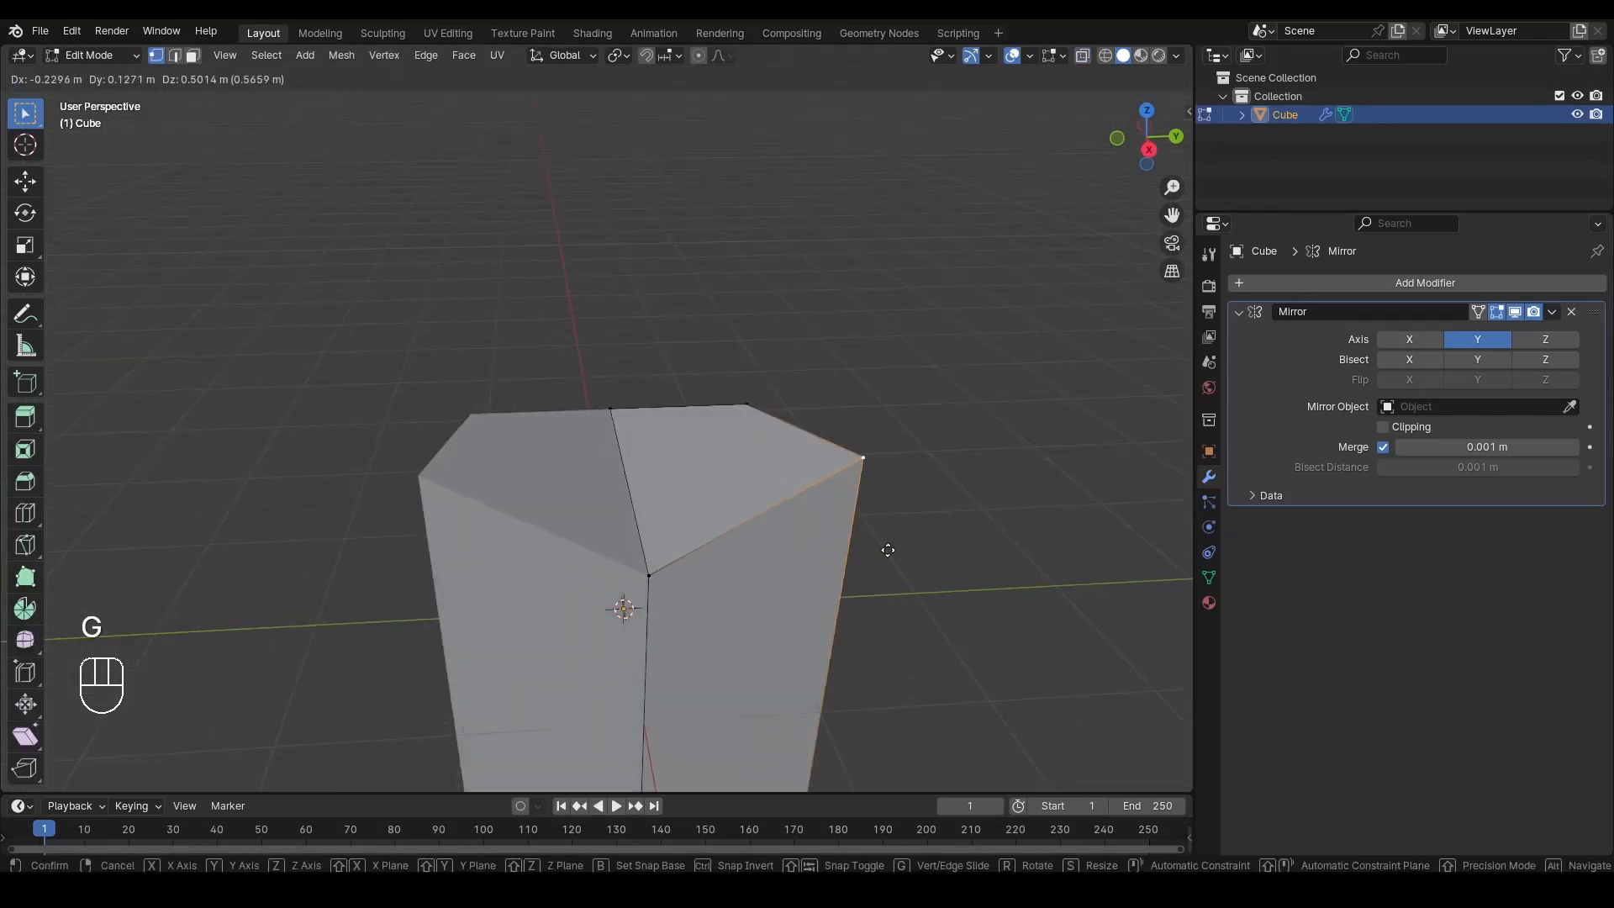
right_click(888, 550)
Step: Select all vertices on the centre seam and try moving them freely and along Y
click(1147, 149)
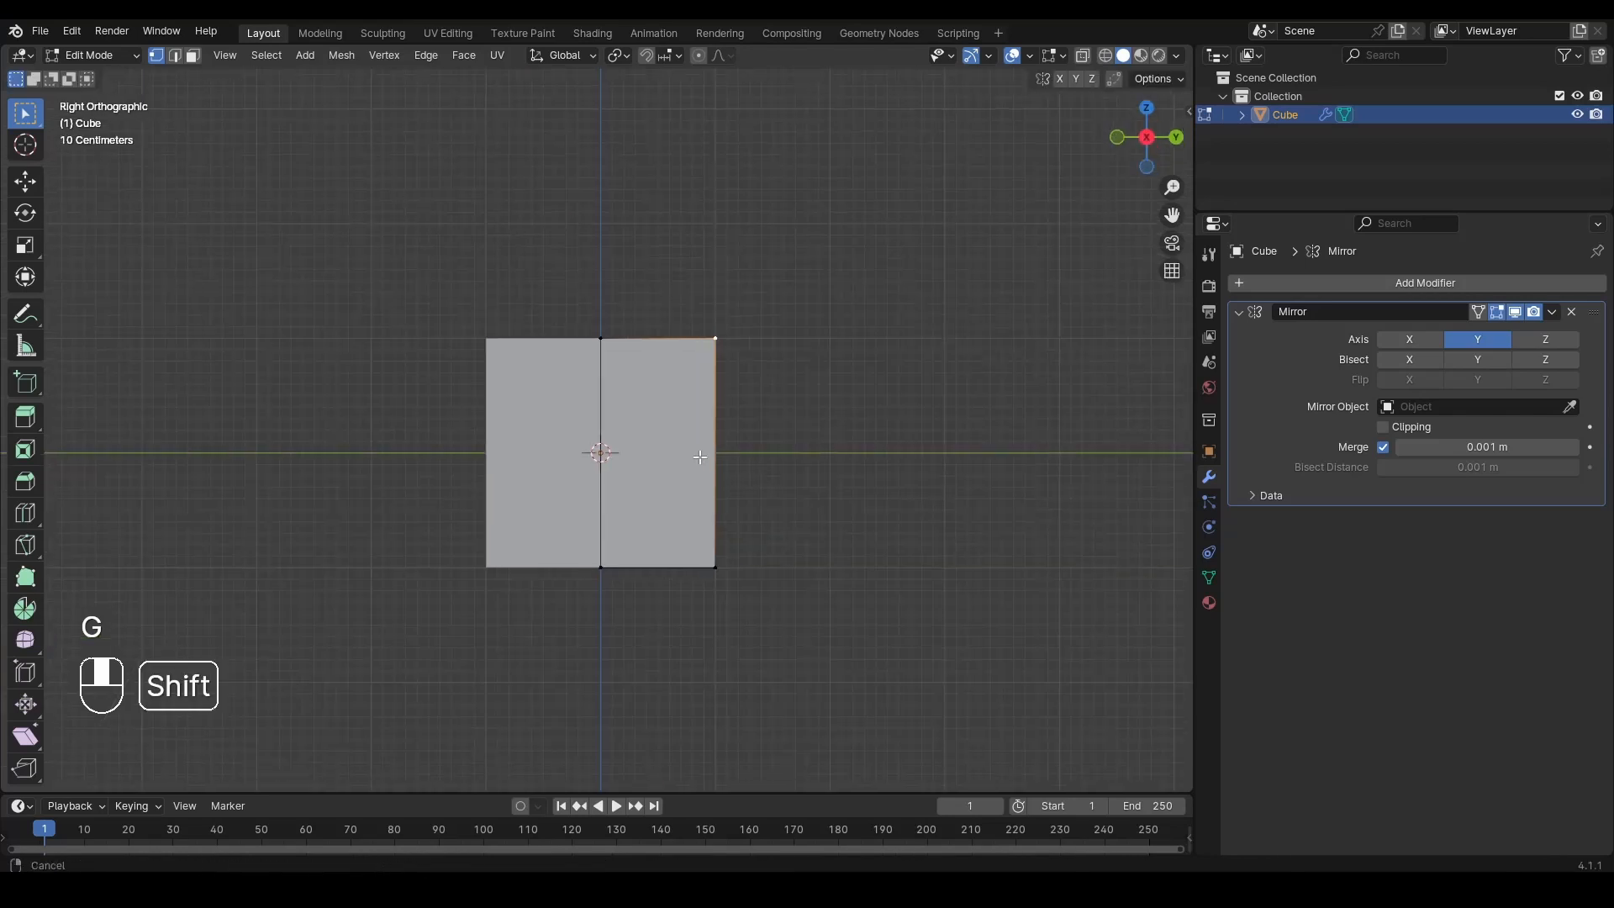
key(alt+z)
drag(649, 243, 579, 636)
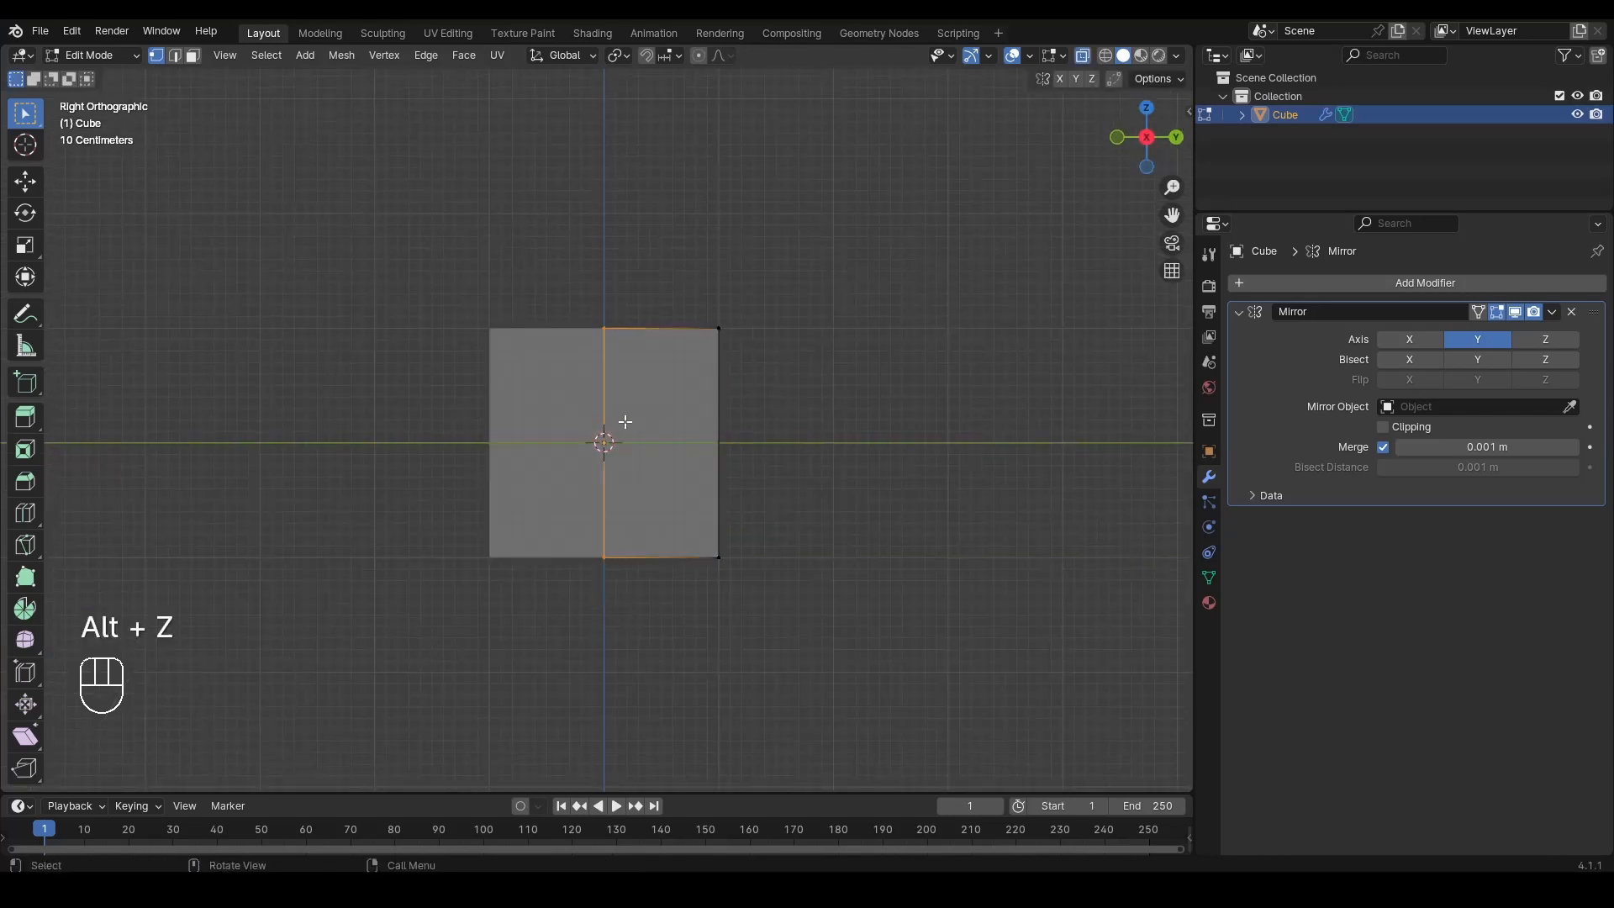
scroll(625, 422, up, 2)
key(alt+z)
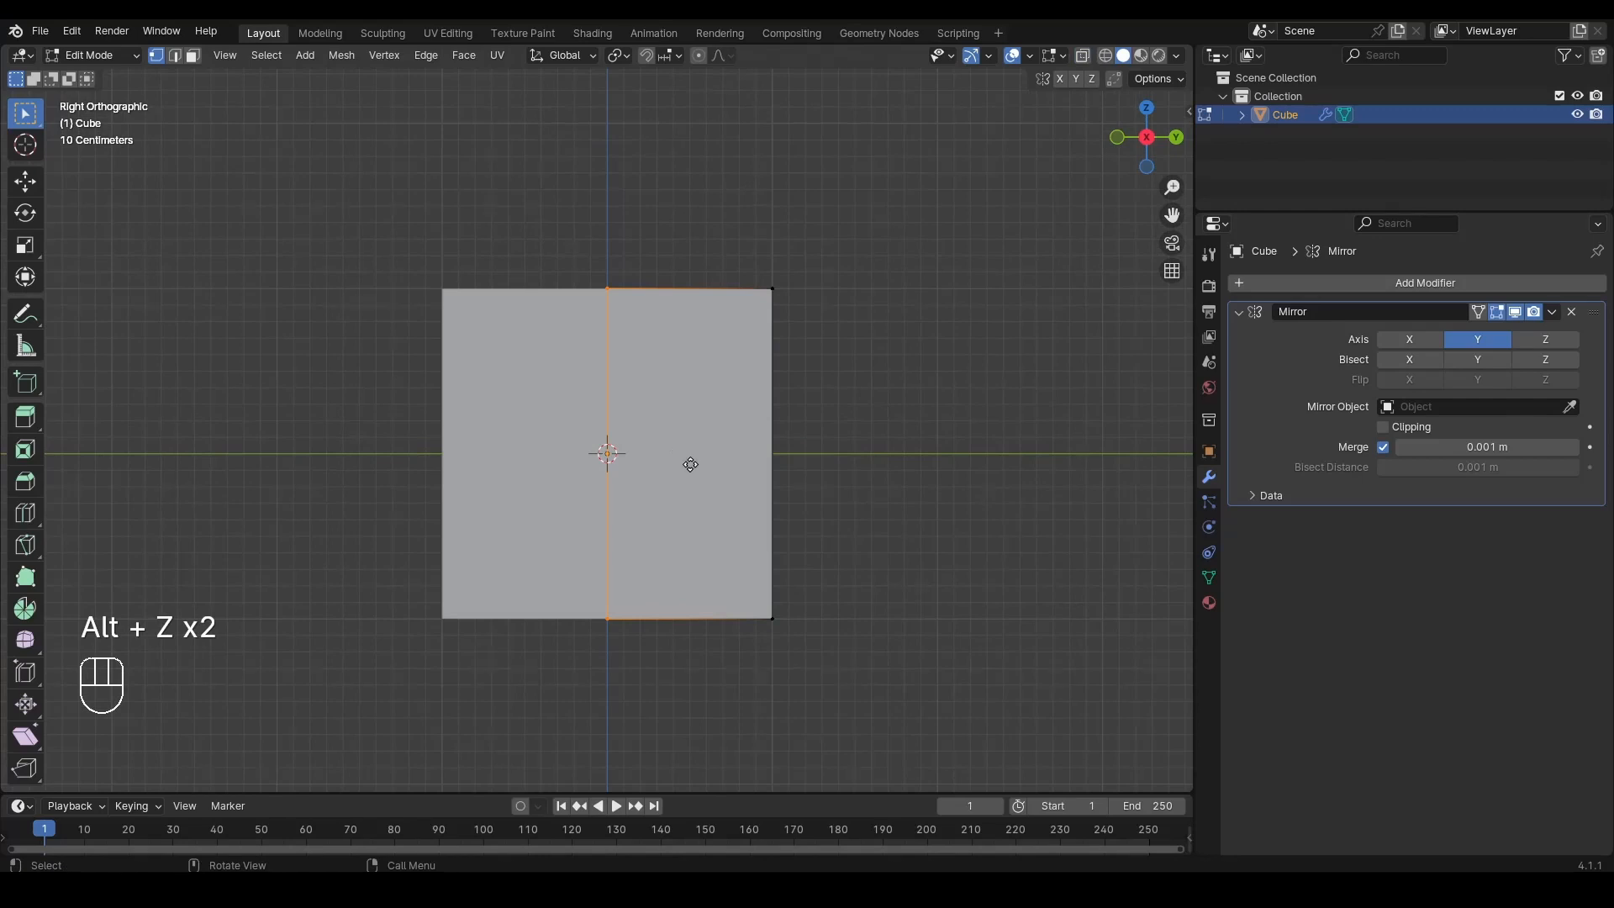
key(g)
right_click(728, 467)
middle_drag(728, 466, 655, 533)
scroll(620, 644, down, 4)
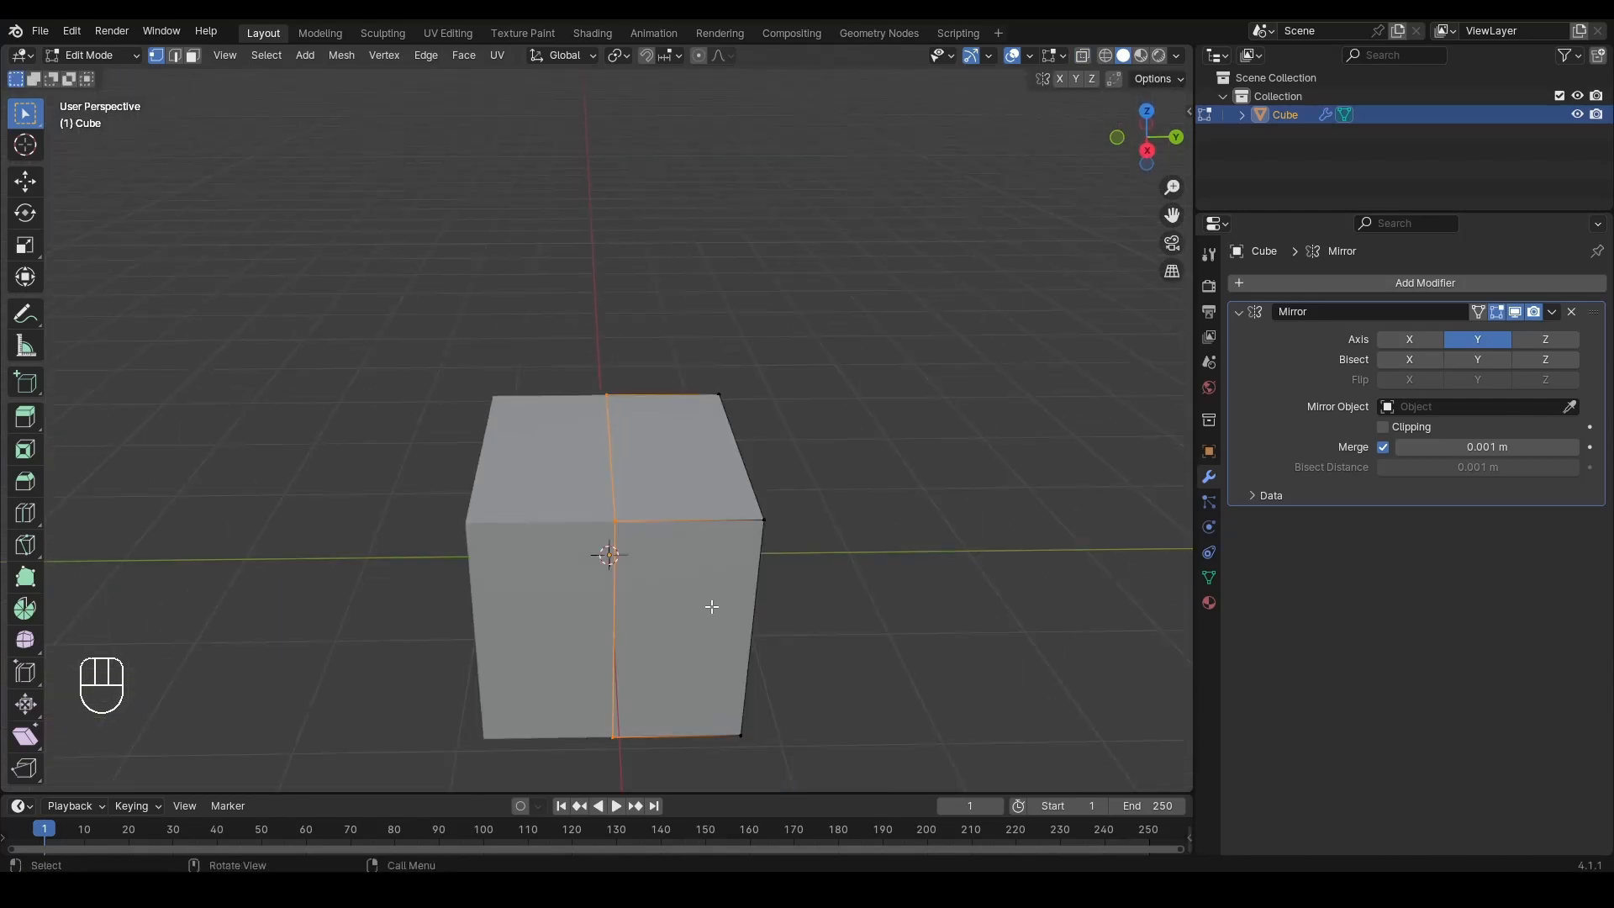
key(g)
key(y)
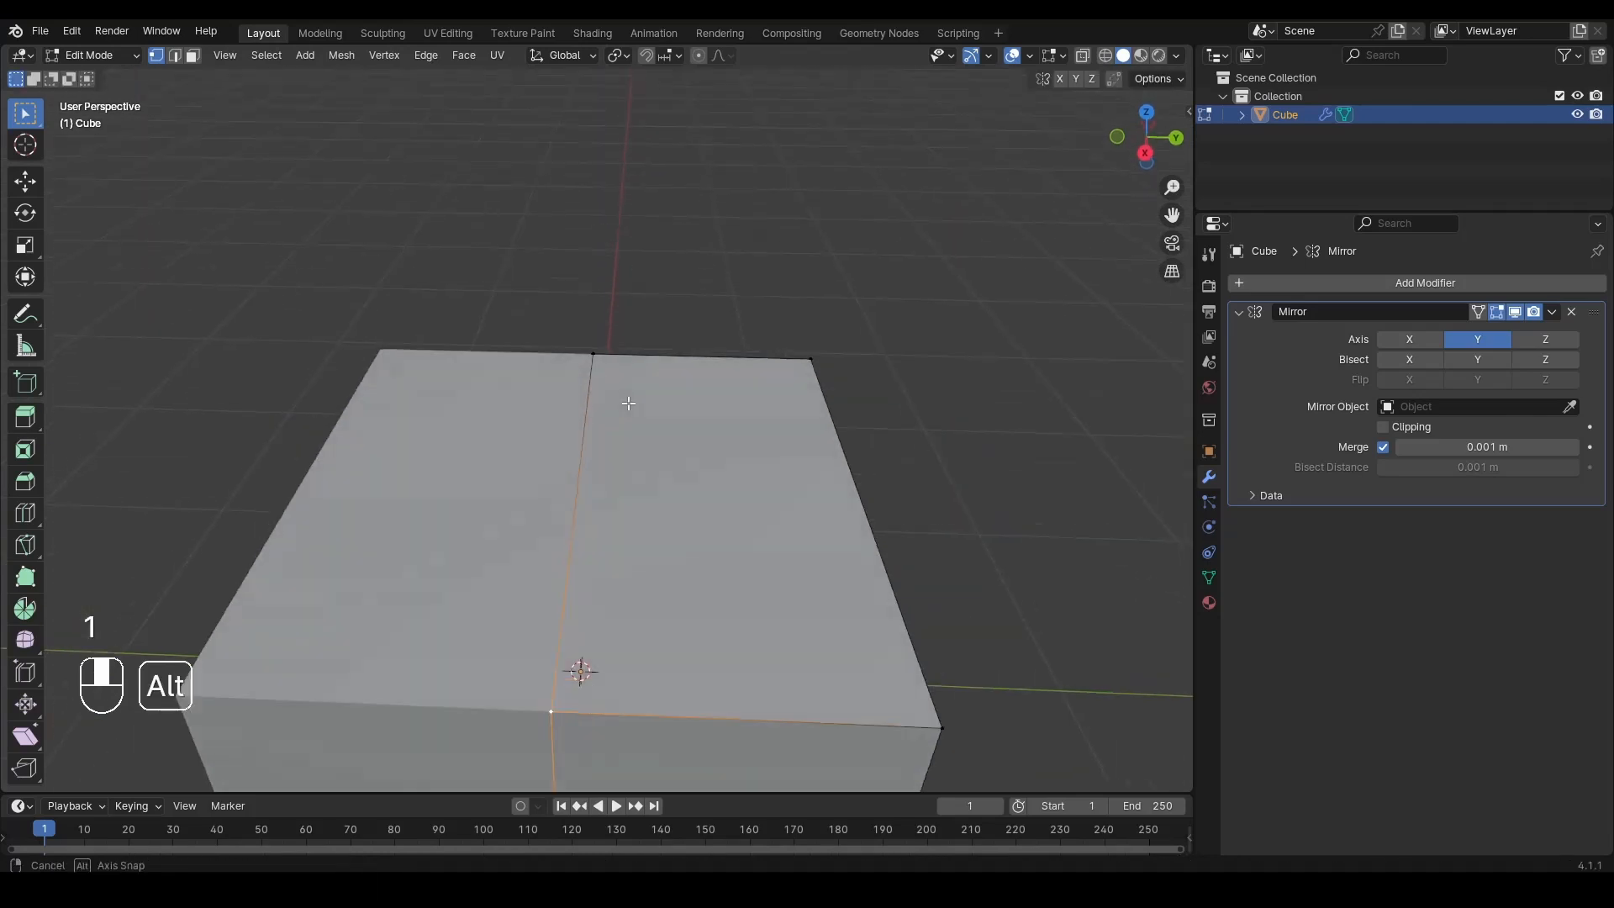
Step: Try moving only the front upper vertex of the centre seam, and return to Object Mode
alt+drag(631, 404, 666, 490)
scroll(659, 505, down, 2)
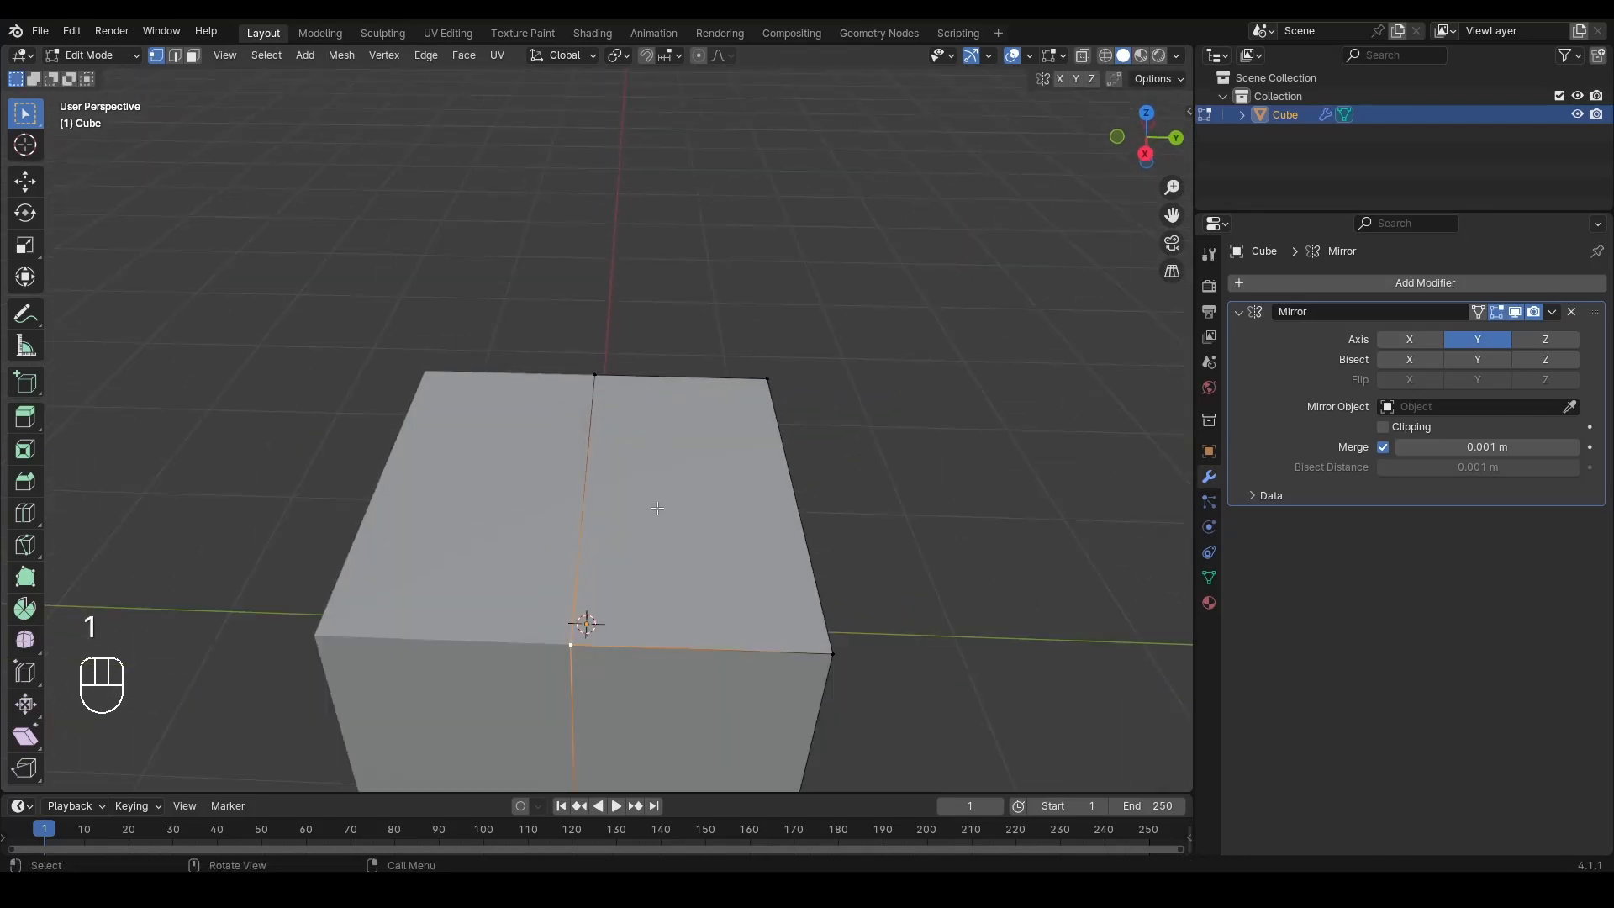
key(g)
right_click(723, 506)
key(Tab)
scroll(749, 481, down, 3)
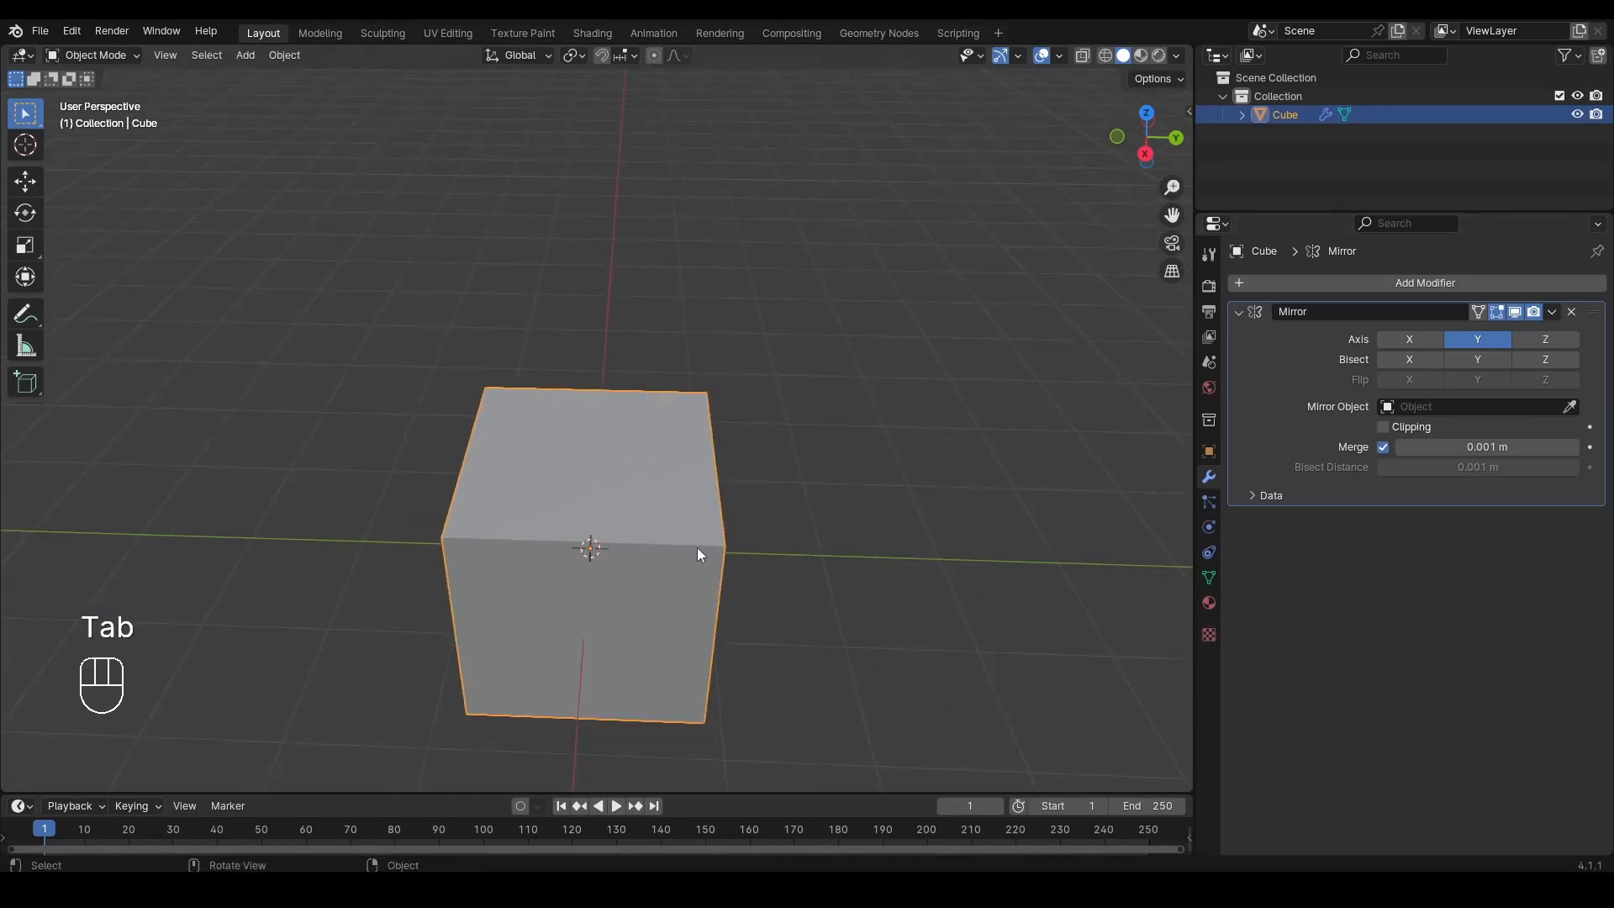
Step: Enable Clipping in the Mirror modifier and try moving the front upper seam vertex in Edit Mode
click(1384, 427)
key(Tab)
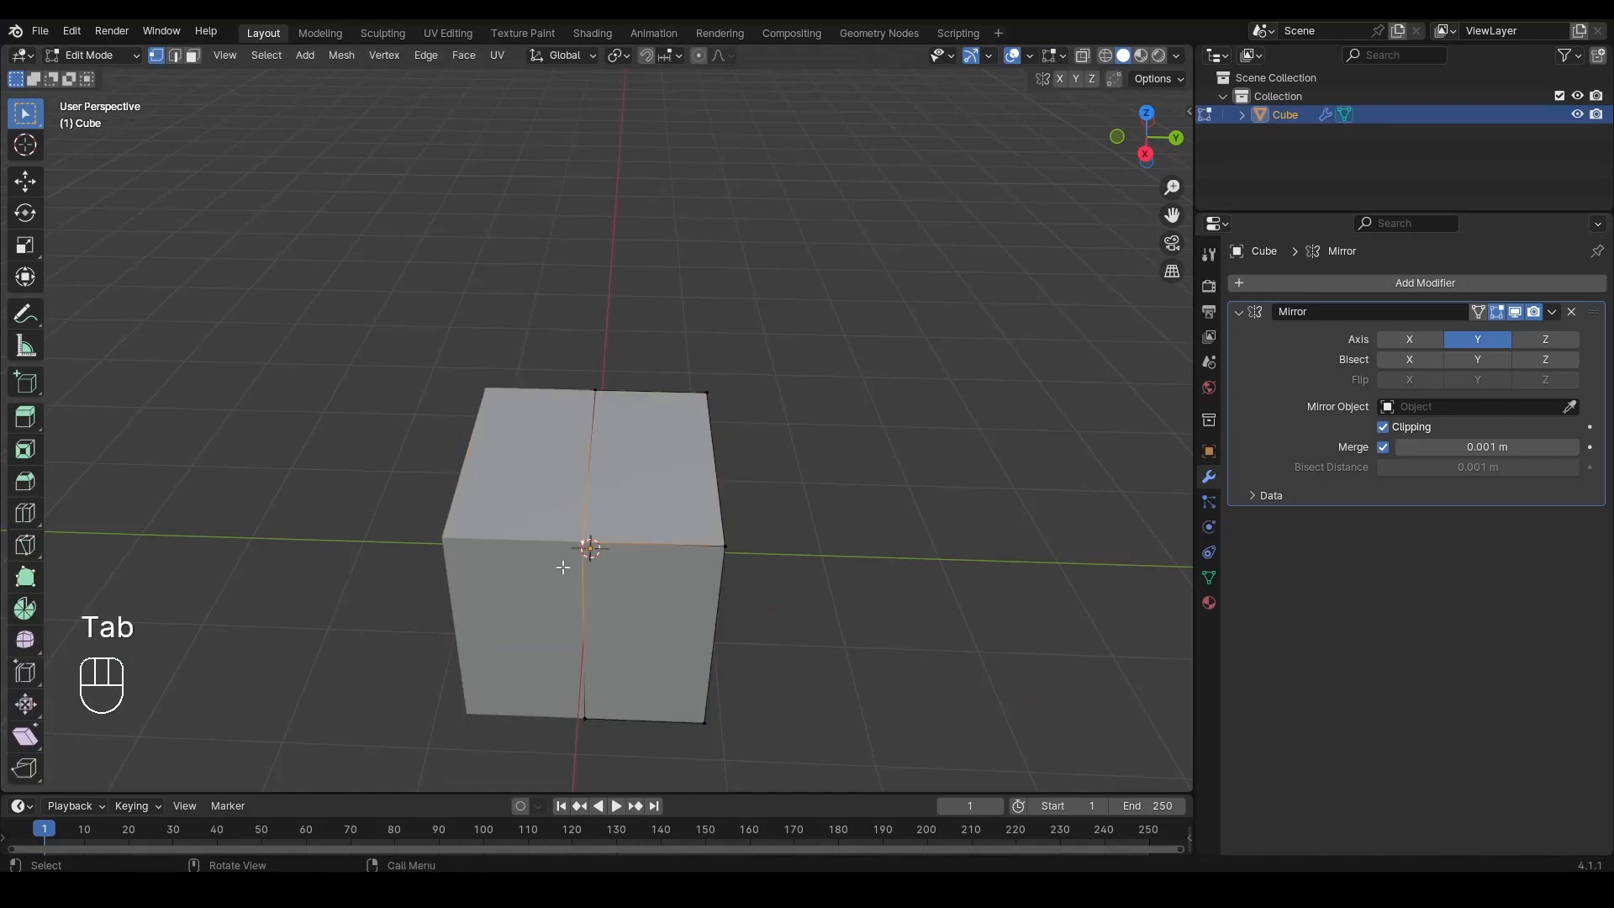
key(g)
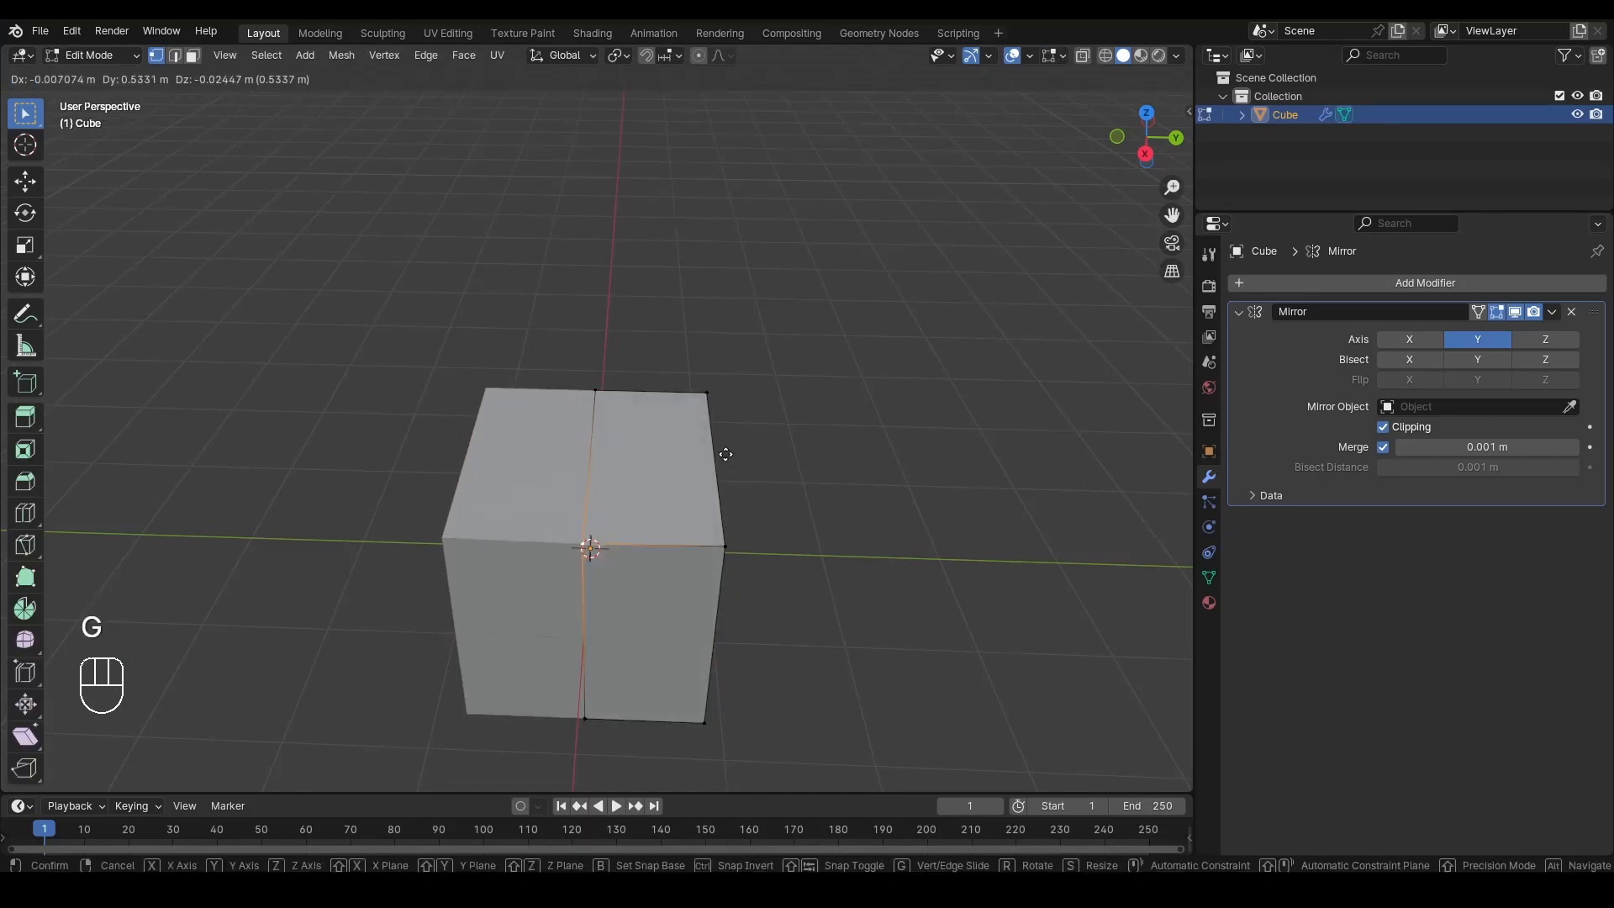
right_click(732, 480)
Step: Add one centred loop cut at X = 0 across the remaining half, working in the top view
click(1149, 114)
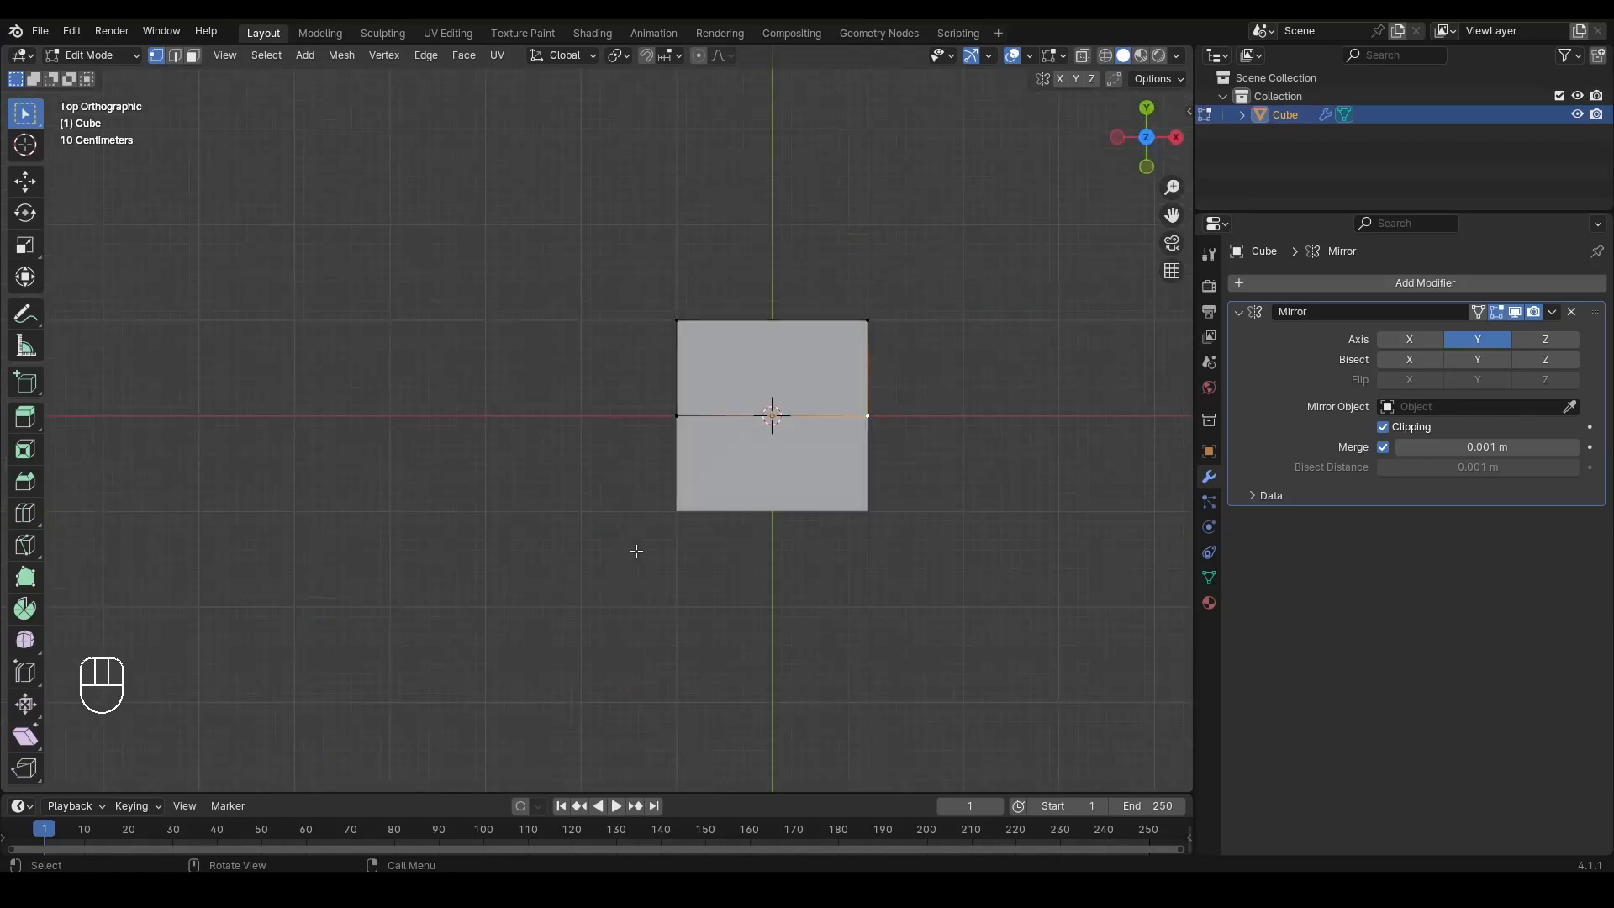
scroll(761, 443, up, 2)
key(ctrl+r)
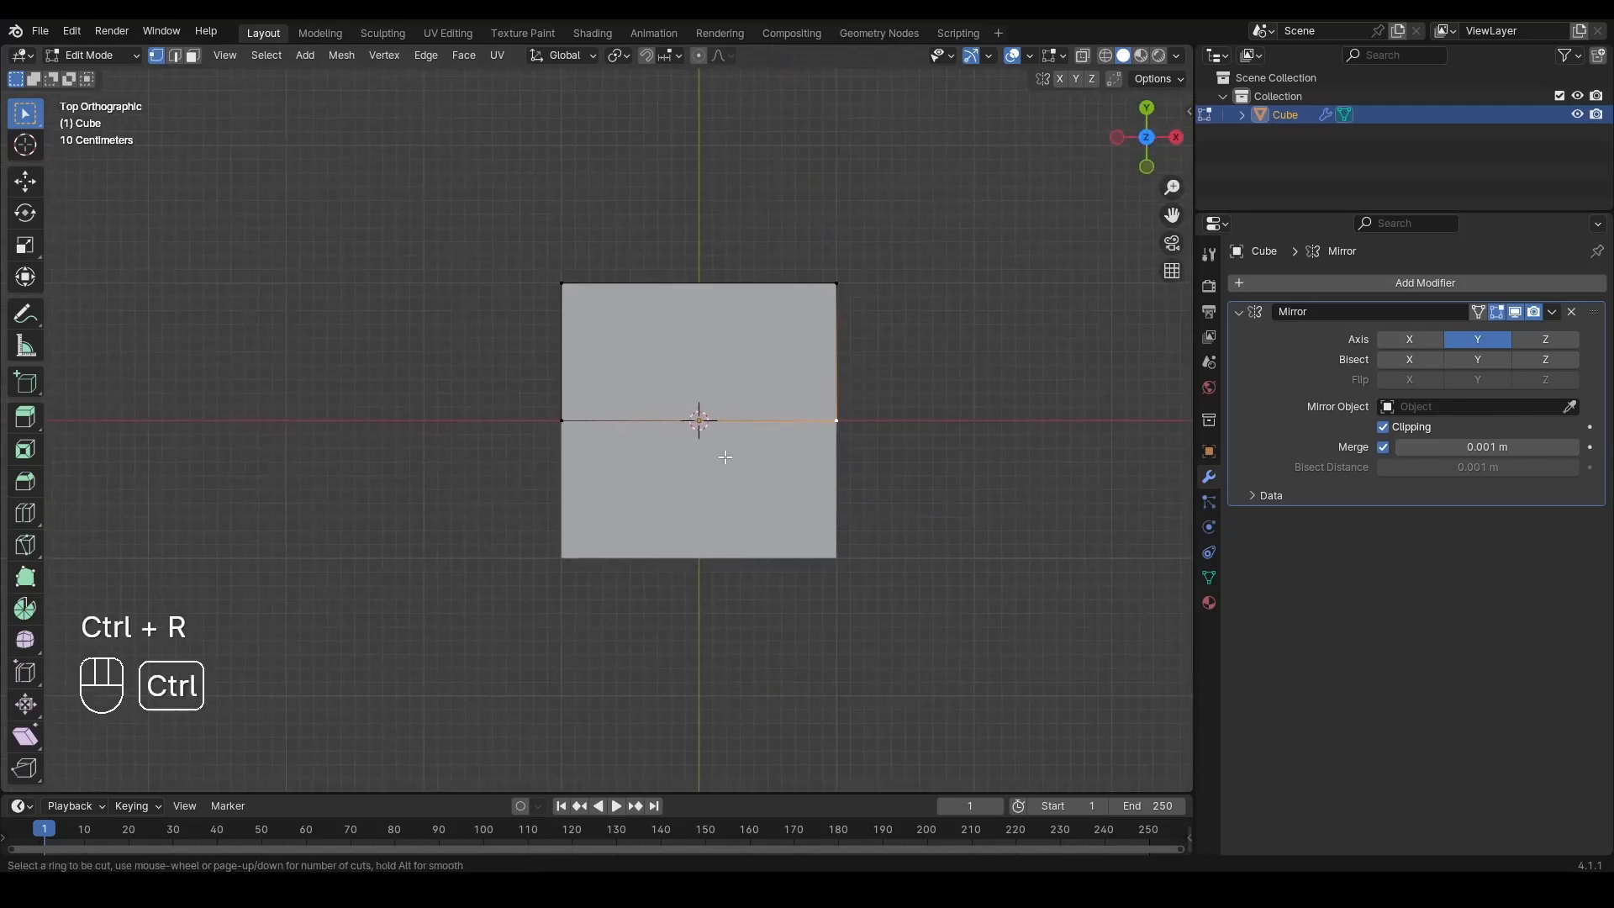
click(707, 407)
right_click(707, 407)
scroll(729, 403, up, 4)
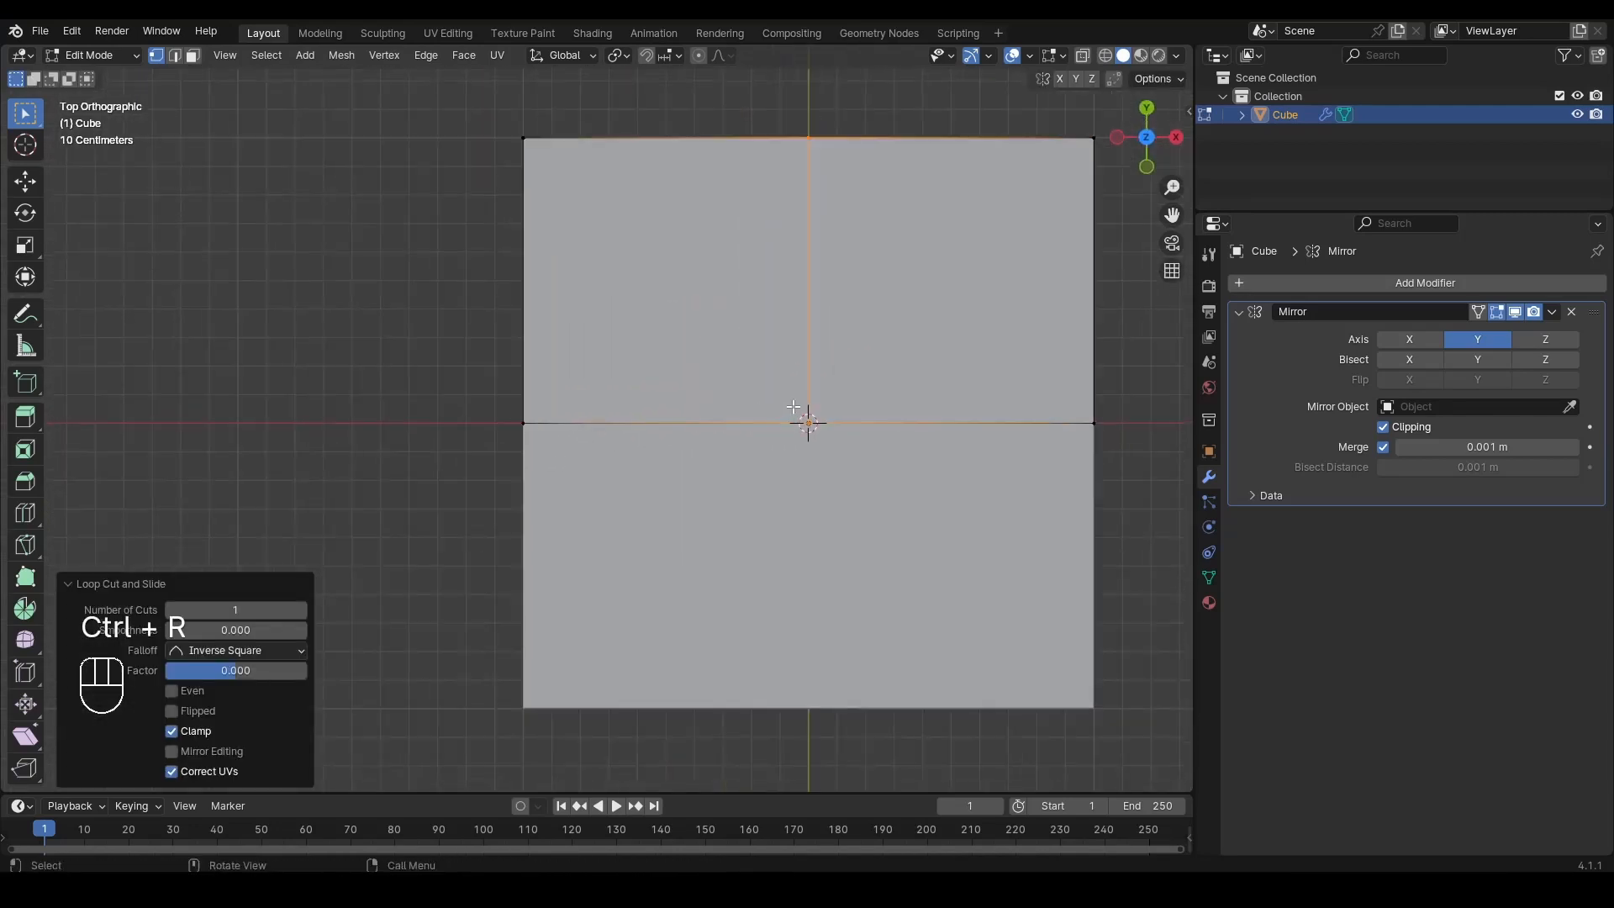
Step: Select the upper face's centre vertex, where the new cut meets the seam, and try moving it
alt+shift+drag(791, 405, 702, 422)
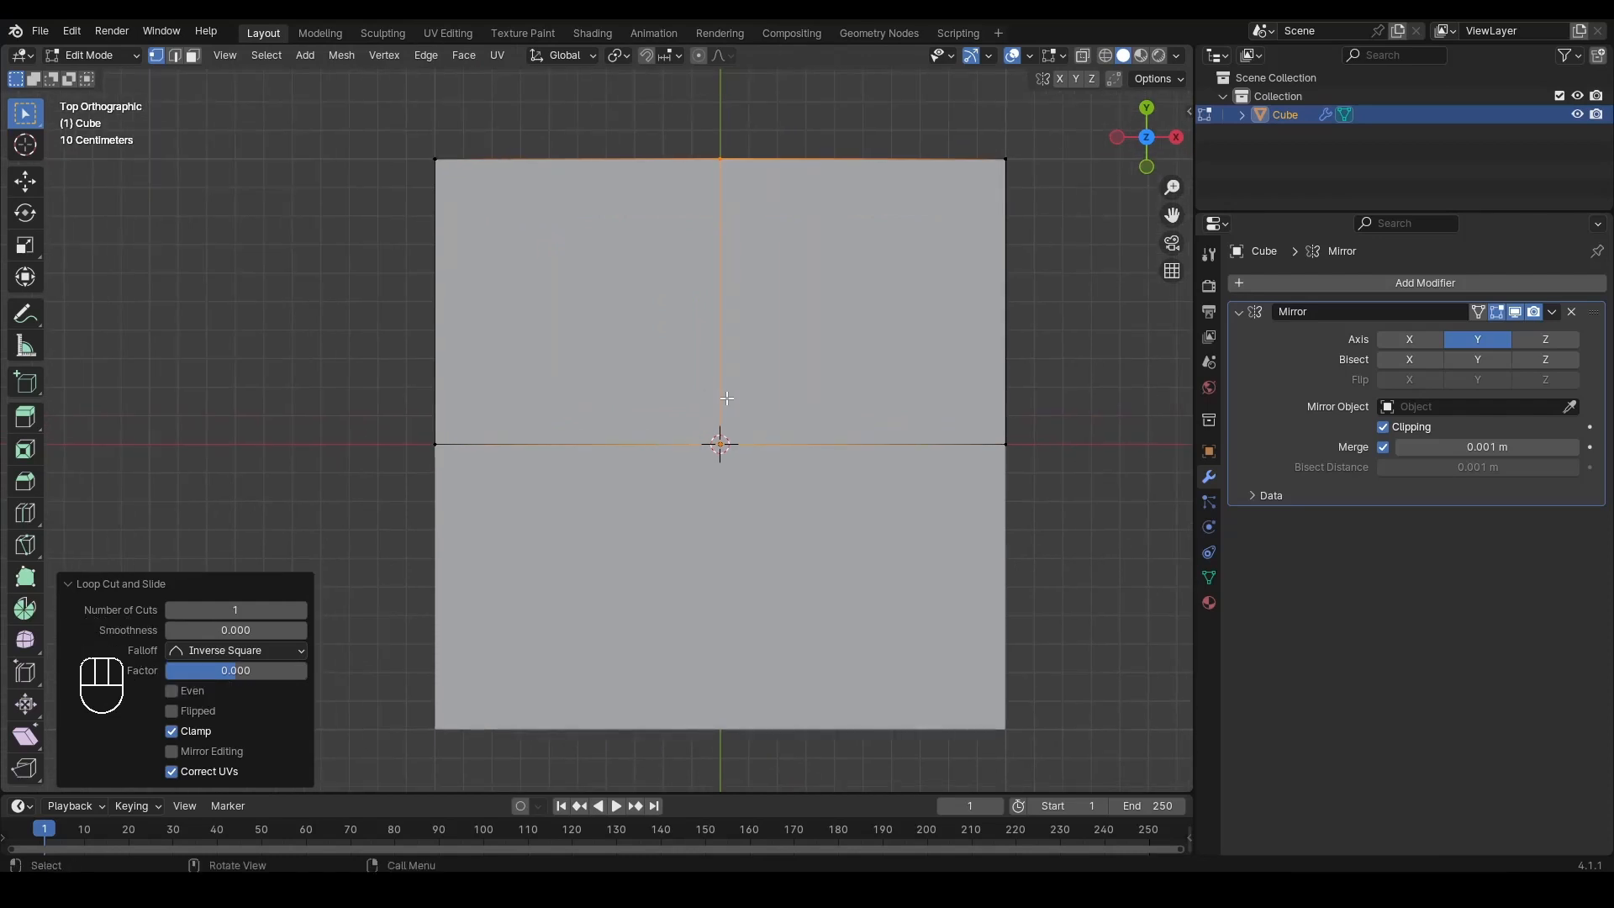
click(717, 443)
key(g)
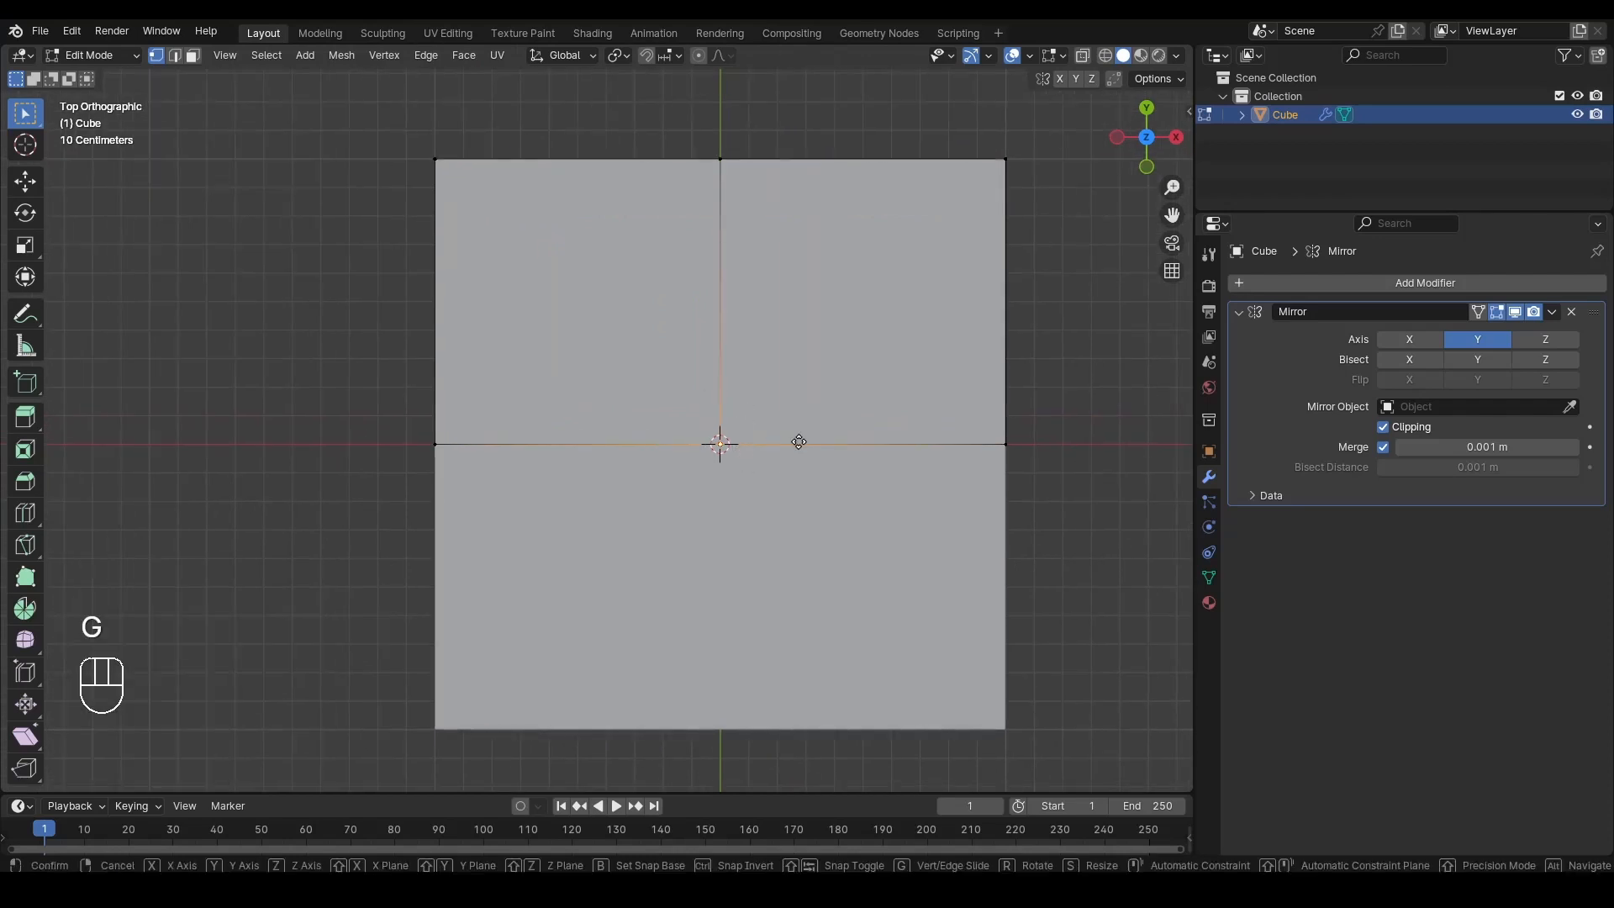
right_click(589, 471)
Step: Turn off Merge in the Mirror modifier, select the front upper seam vertex, and return to Object Mode
alt+drag(589, 471, 396, 365)
scroll(496, 391, down, 6)
alt+drag(475, 401, 580, 437)
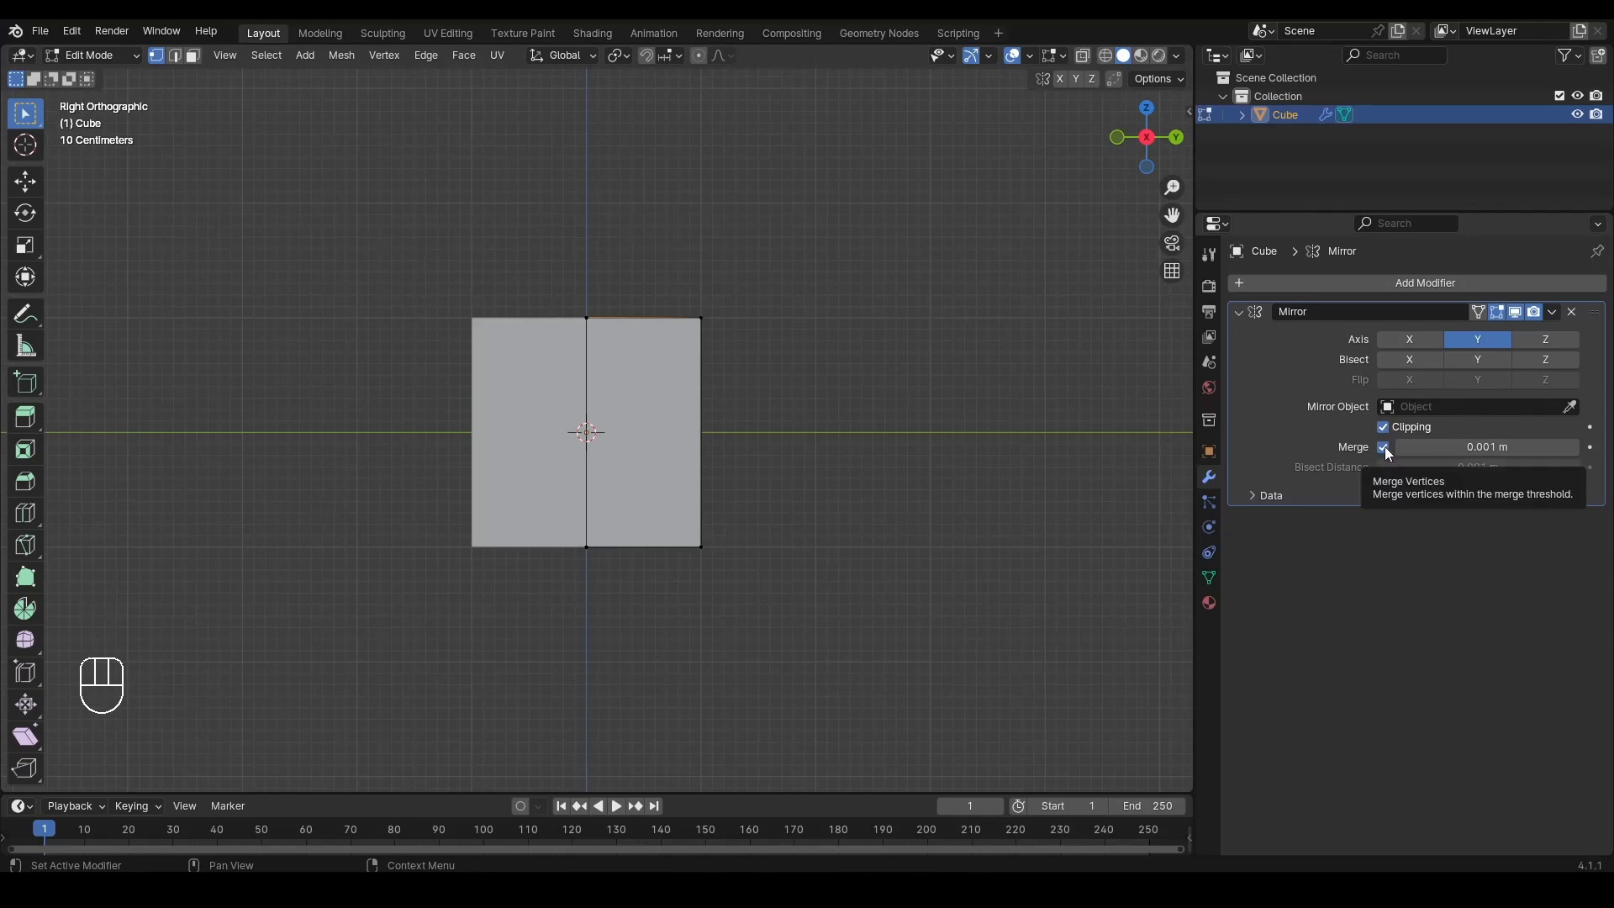
click(1384, 449)
scroll(648, 375, up, 2)
middle_drag(648, 375, 583, 428)
click(596, 448)
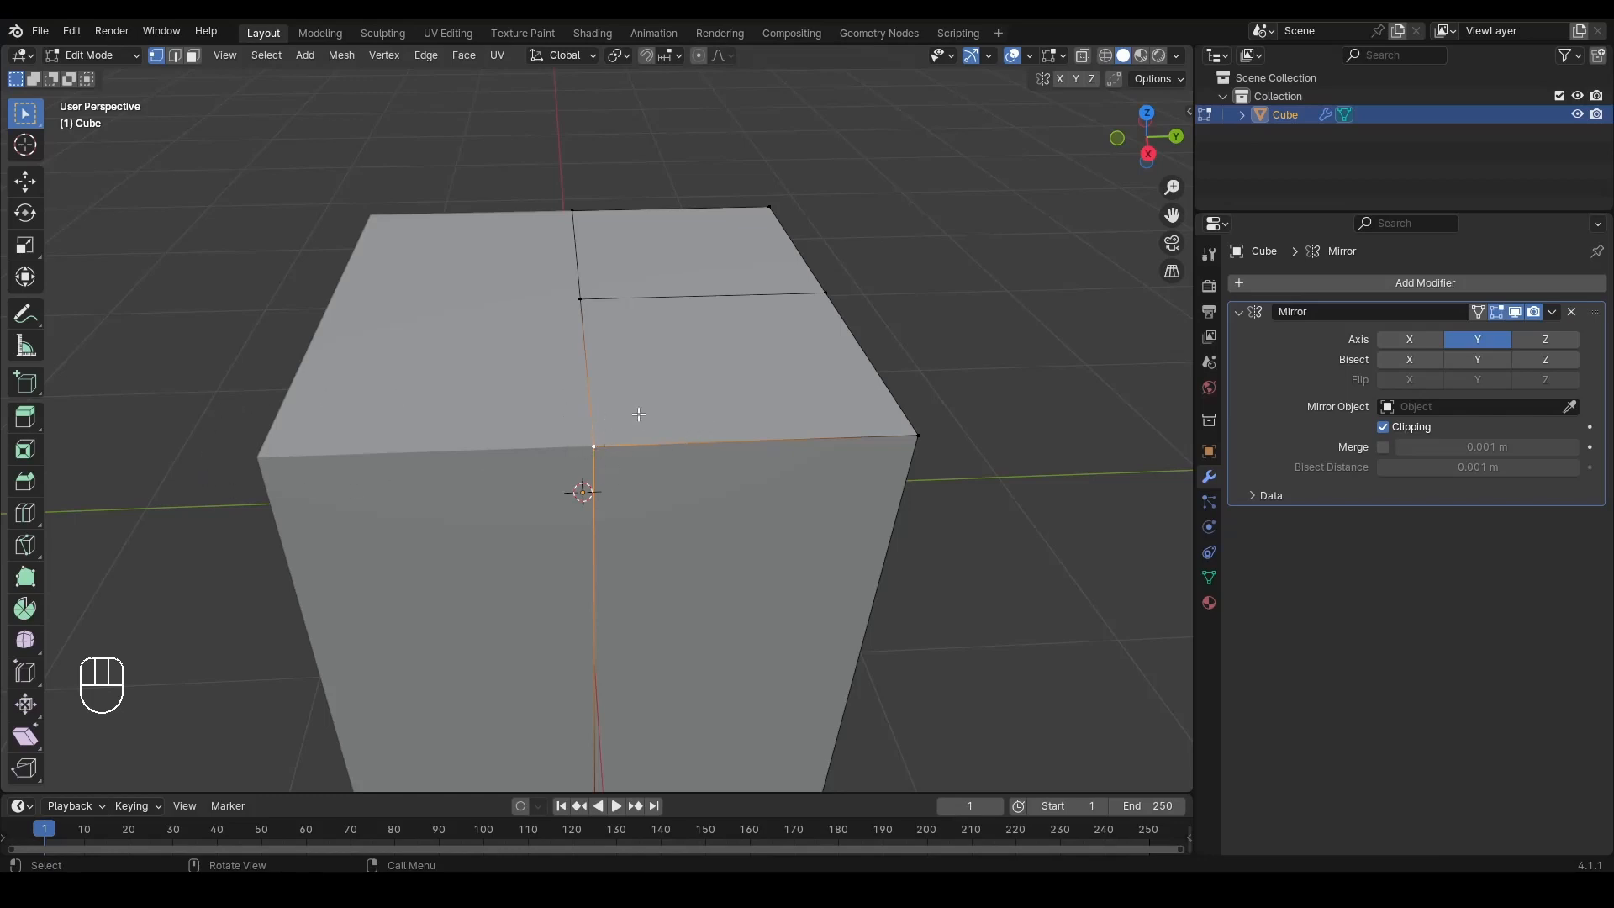
scroll(639, 415, down, 4)
key(Tab)
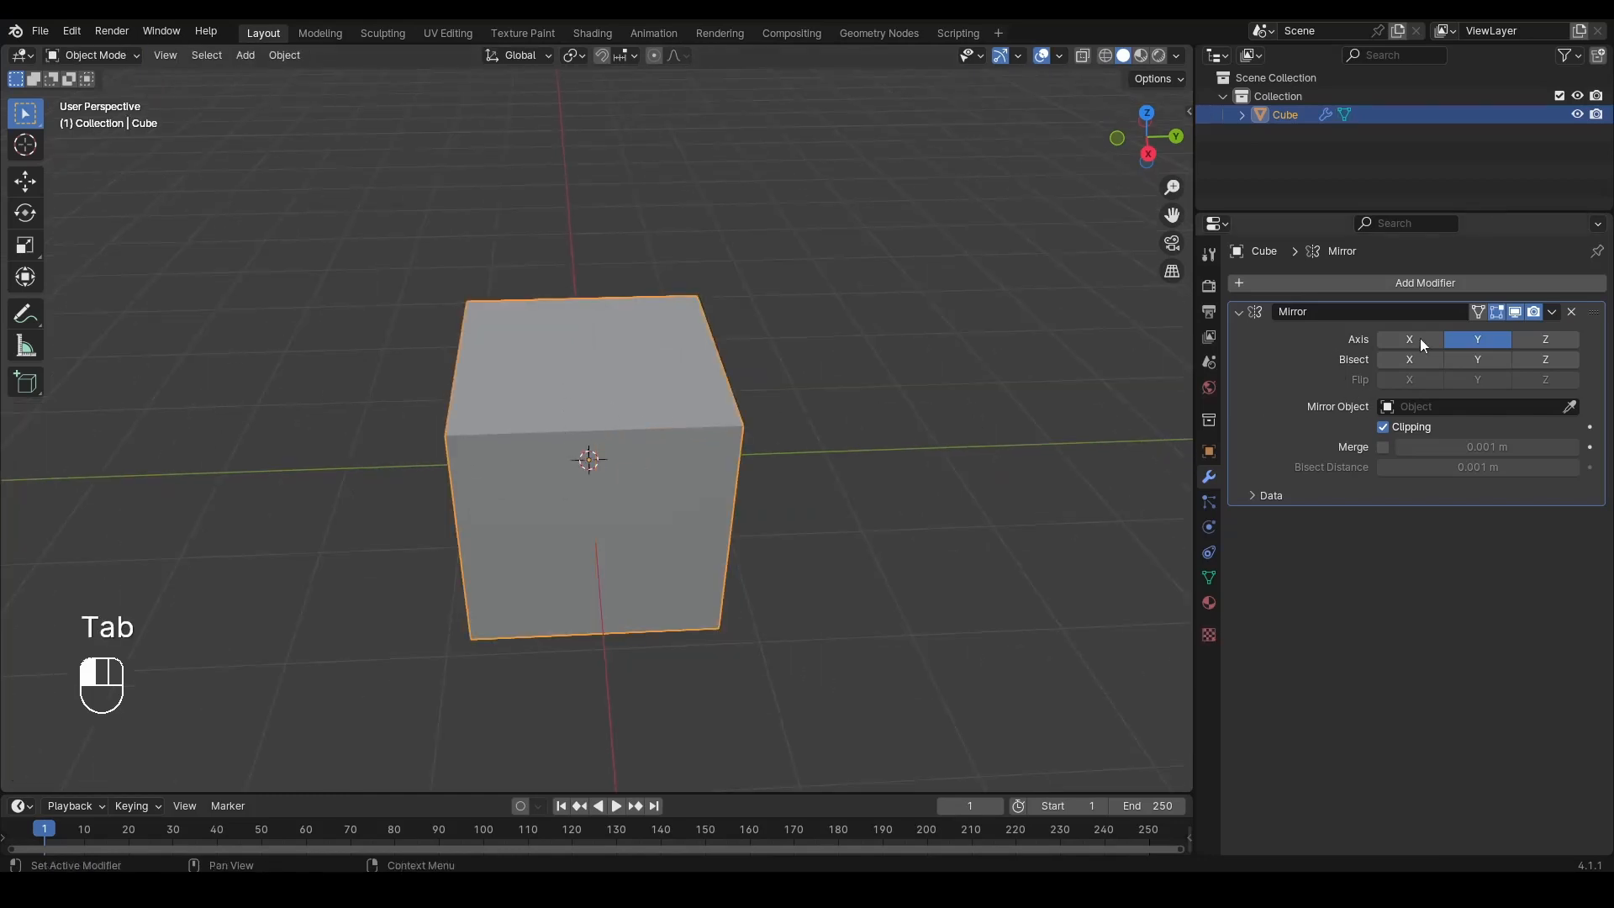
Step: Apply the Mirror modifier with Merge off, then try moving the front upper seam vertex in Edit Mode
click(1553, 311)
click(1511, 330)
key(Tab)
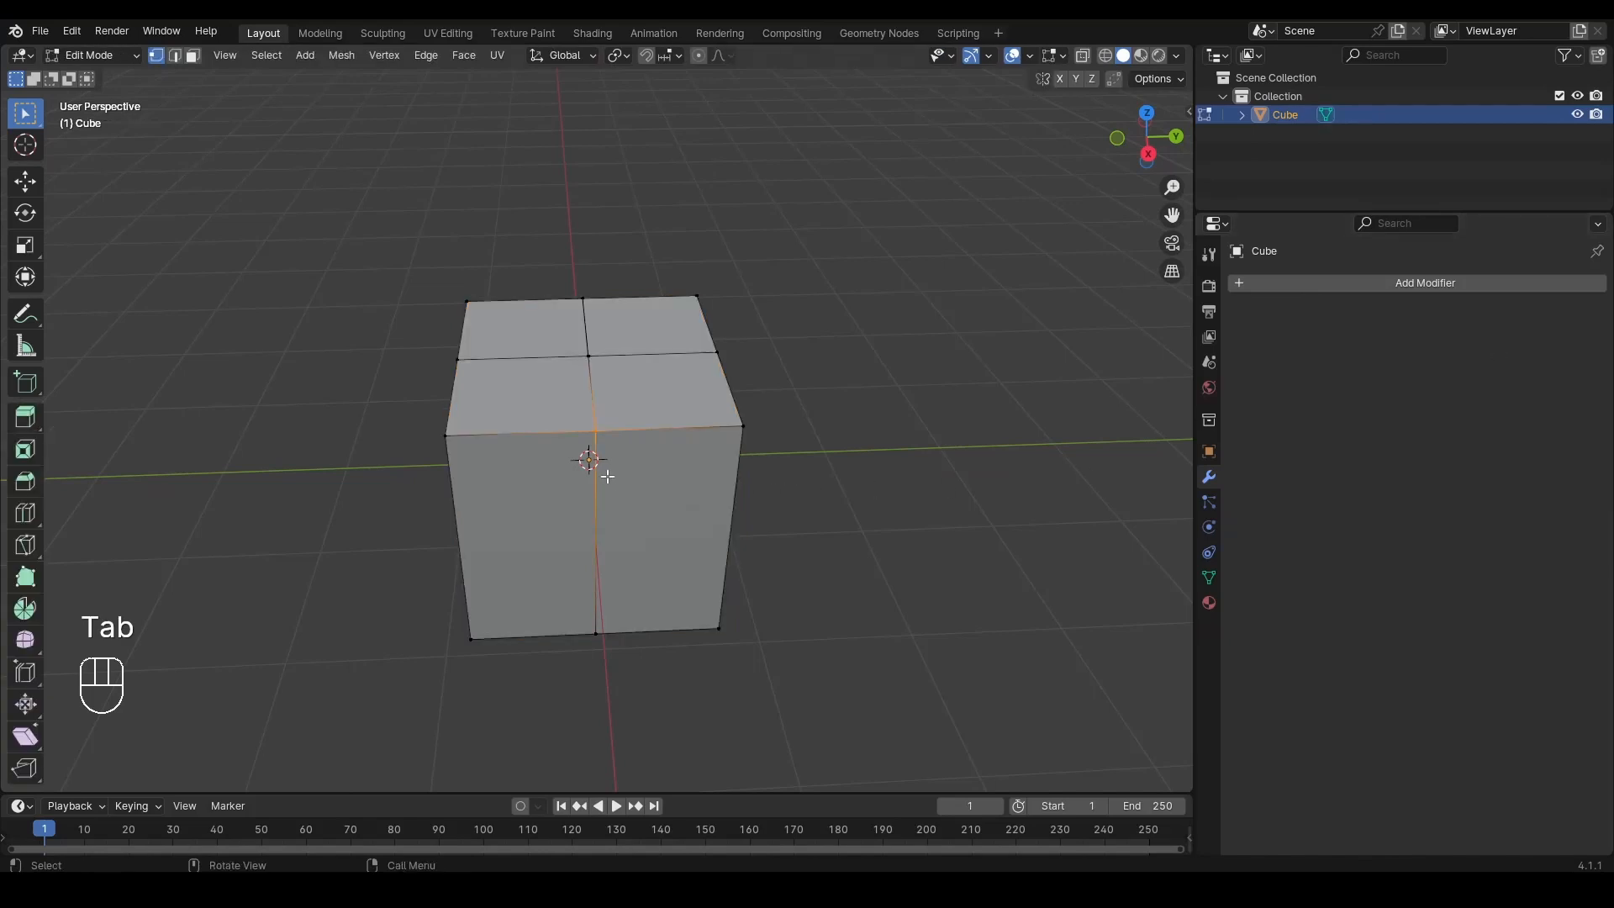
scroll(607, 477, up, 3)
key(g)
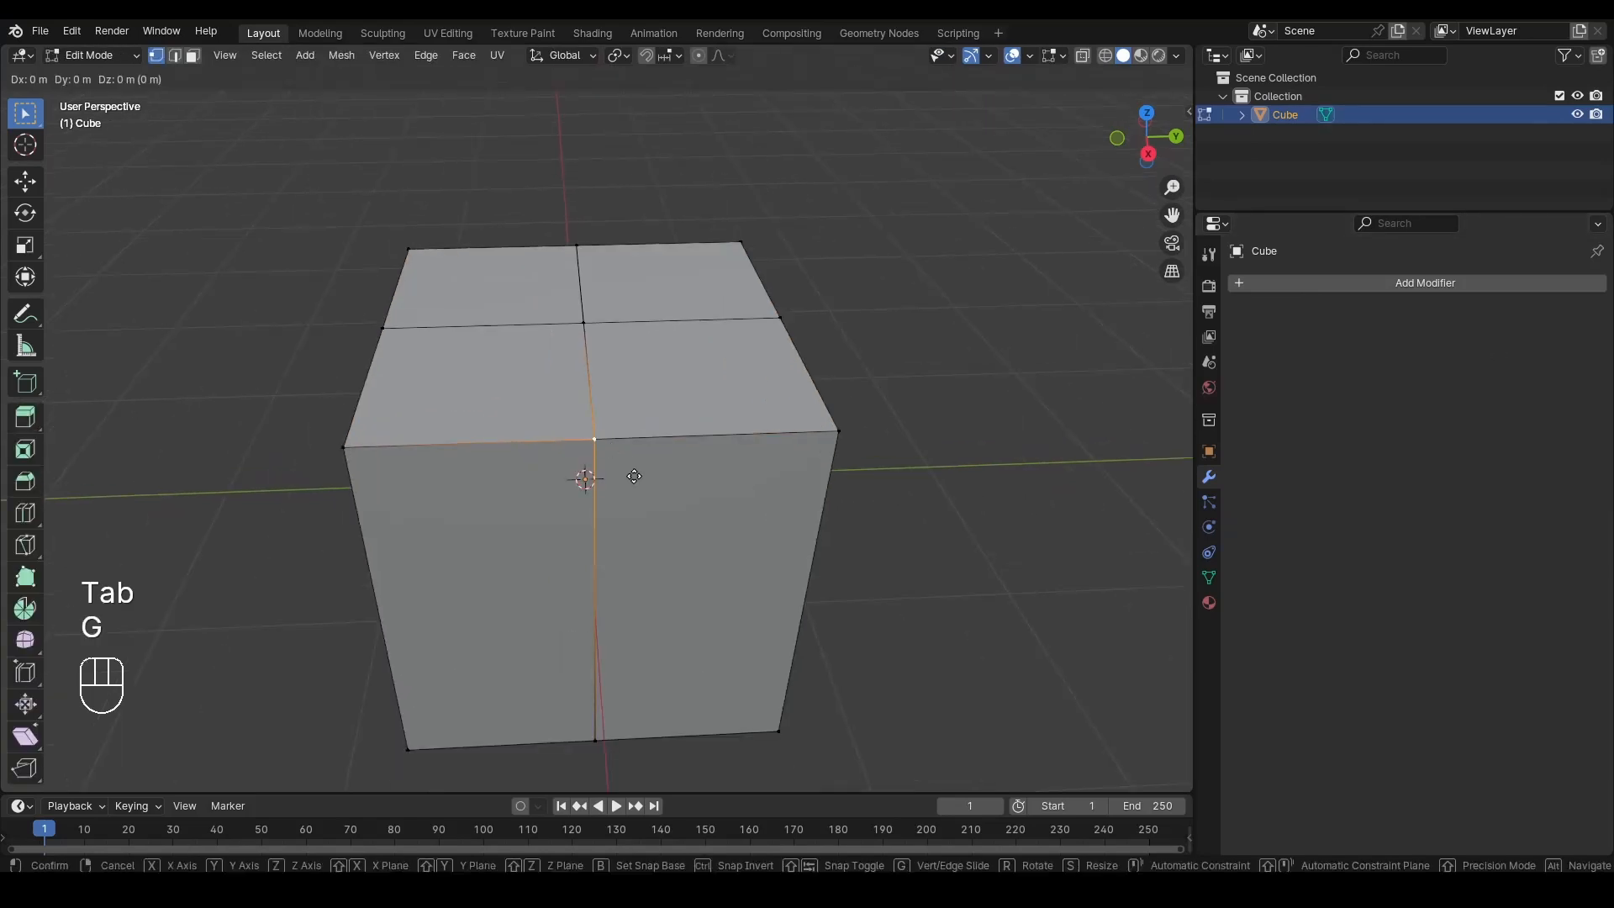
right_click(591, 473)
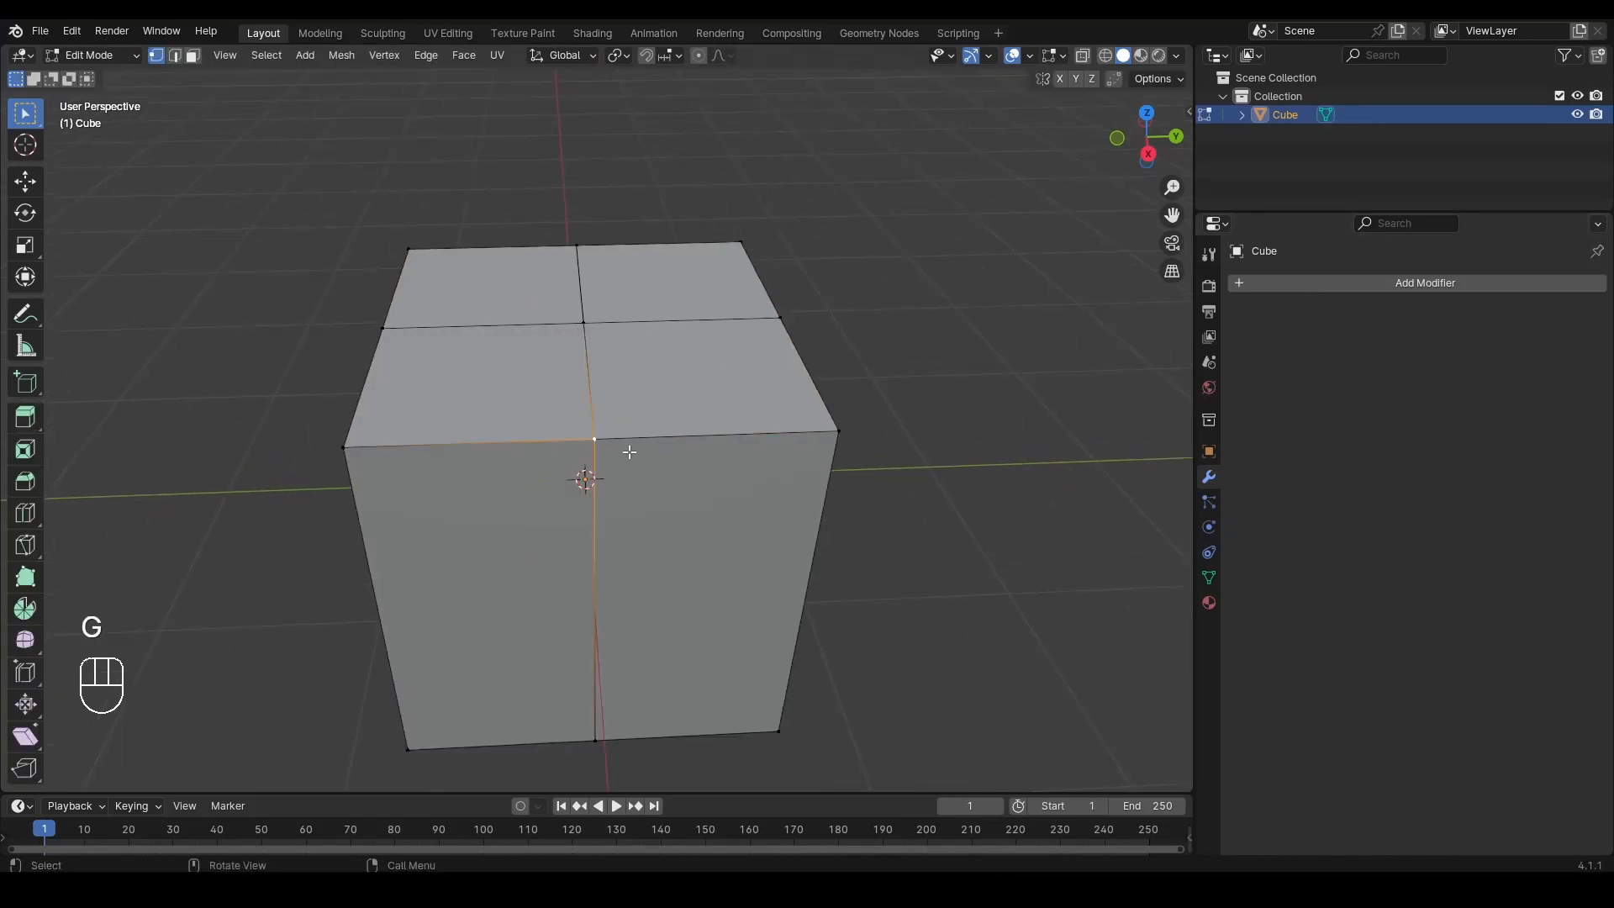
key(g)
key(g)
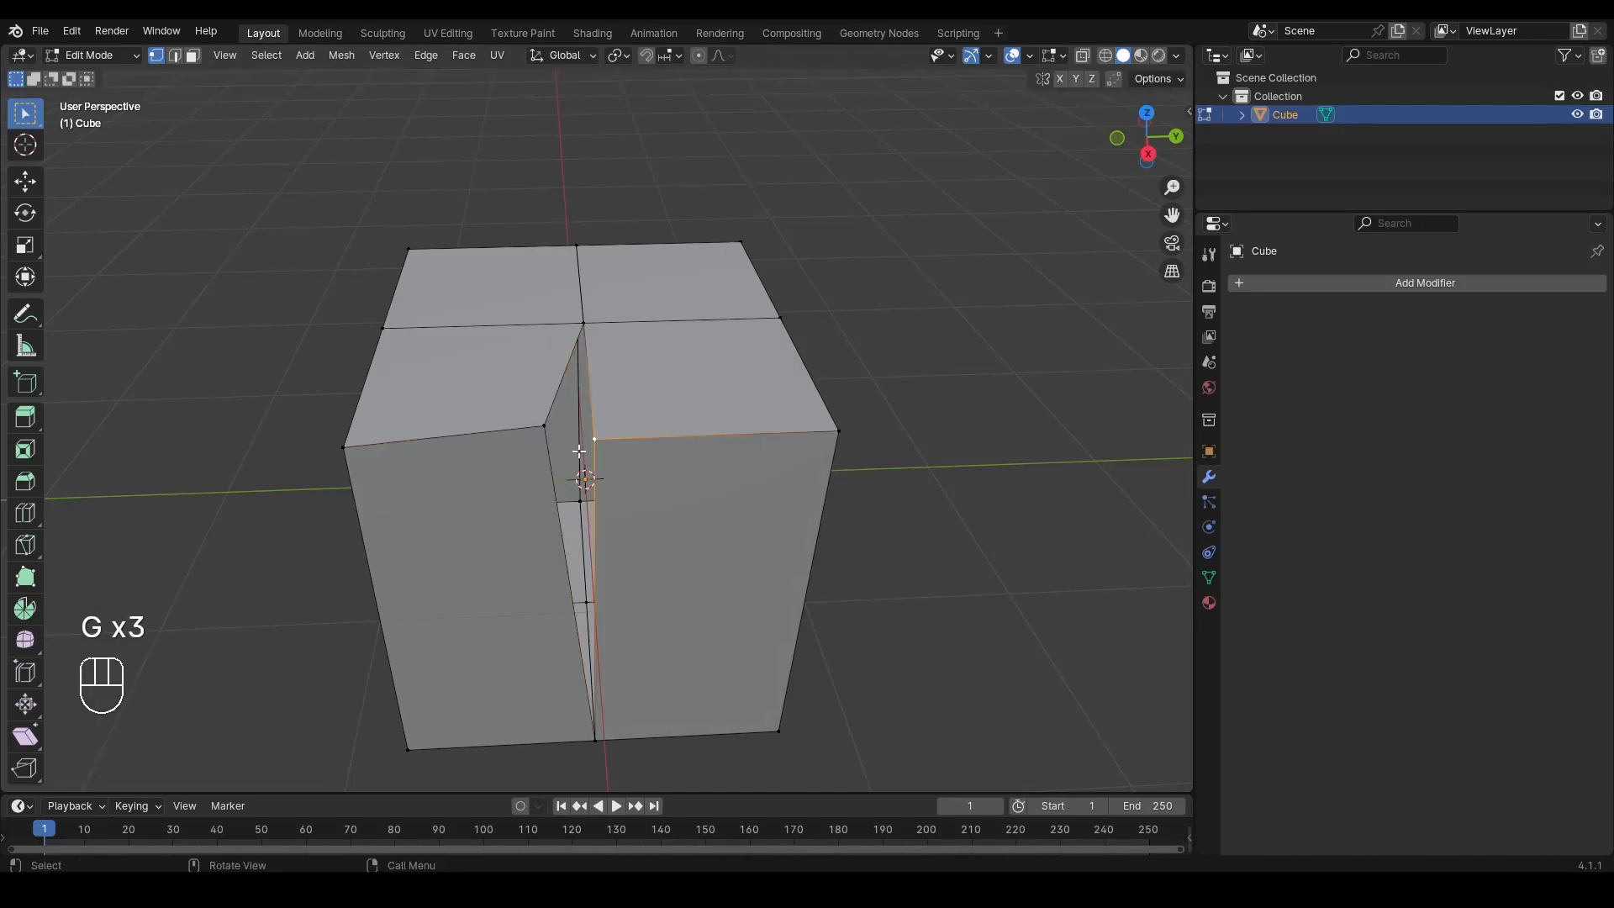
middle_drag(641, 440, 765, 446)
Step: Undo the vertex move and the applied modifier, and turn Merge back on in the Mirror modifier
key(ctrl+z)
key(ctrl+z)
key(ctrl+z)
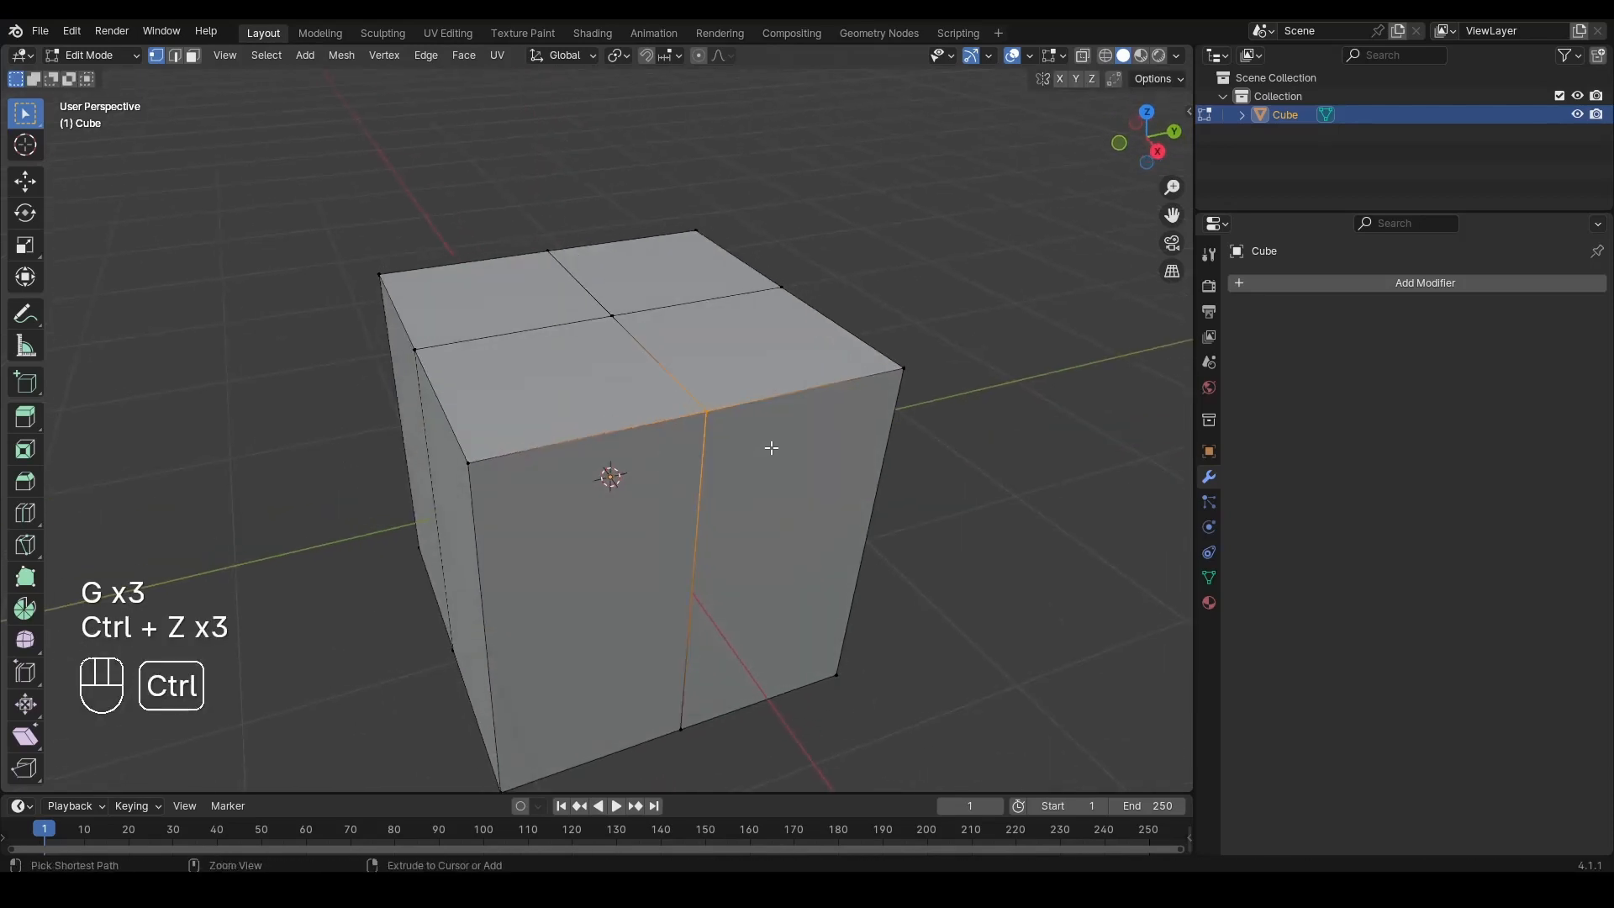
key(ctrl+z)
key(ctrl+z)
middle_drag(715, 471, 715, 478)
click(1384, 446)
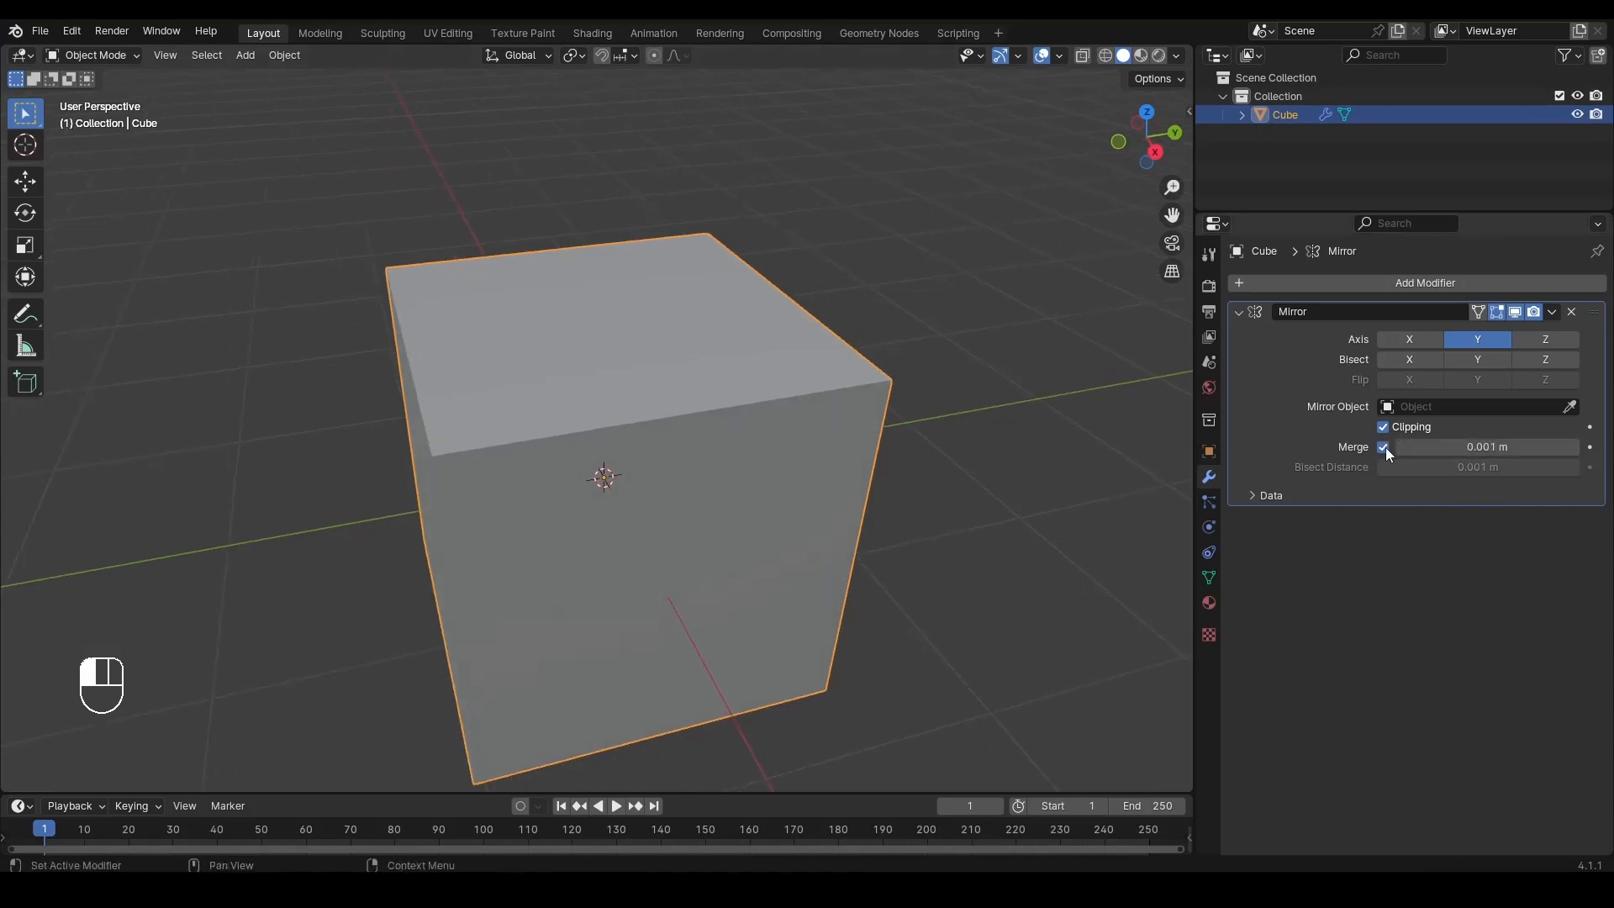
Step: Apply the Mirror modifier and try moving the front upper seam vertex and the upper face's centre vertex in Edit Mode
click(1552, 313)
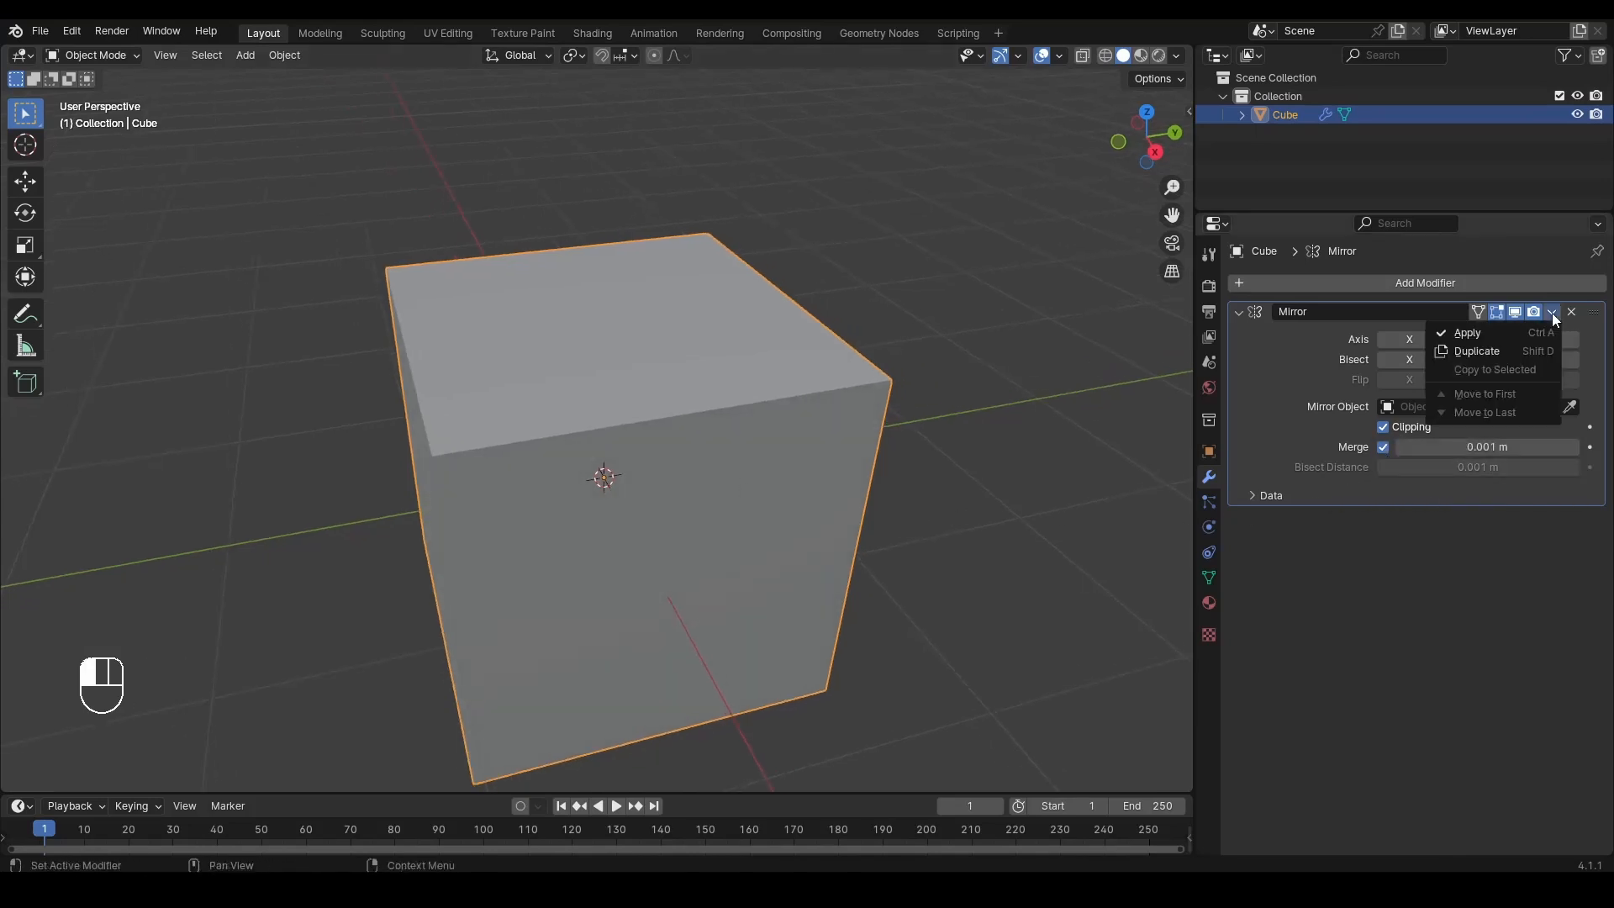
click(1488, 329)
key(Tab)
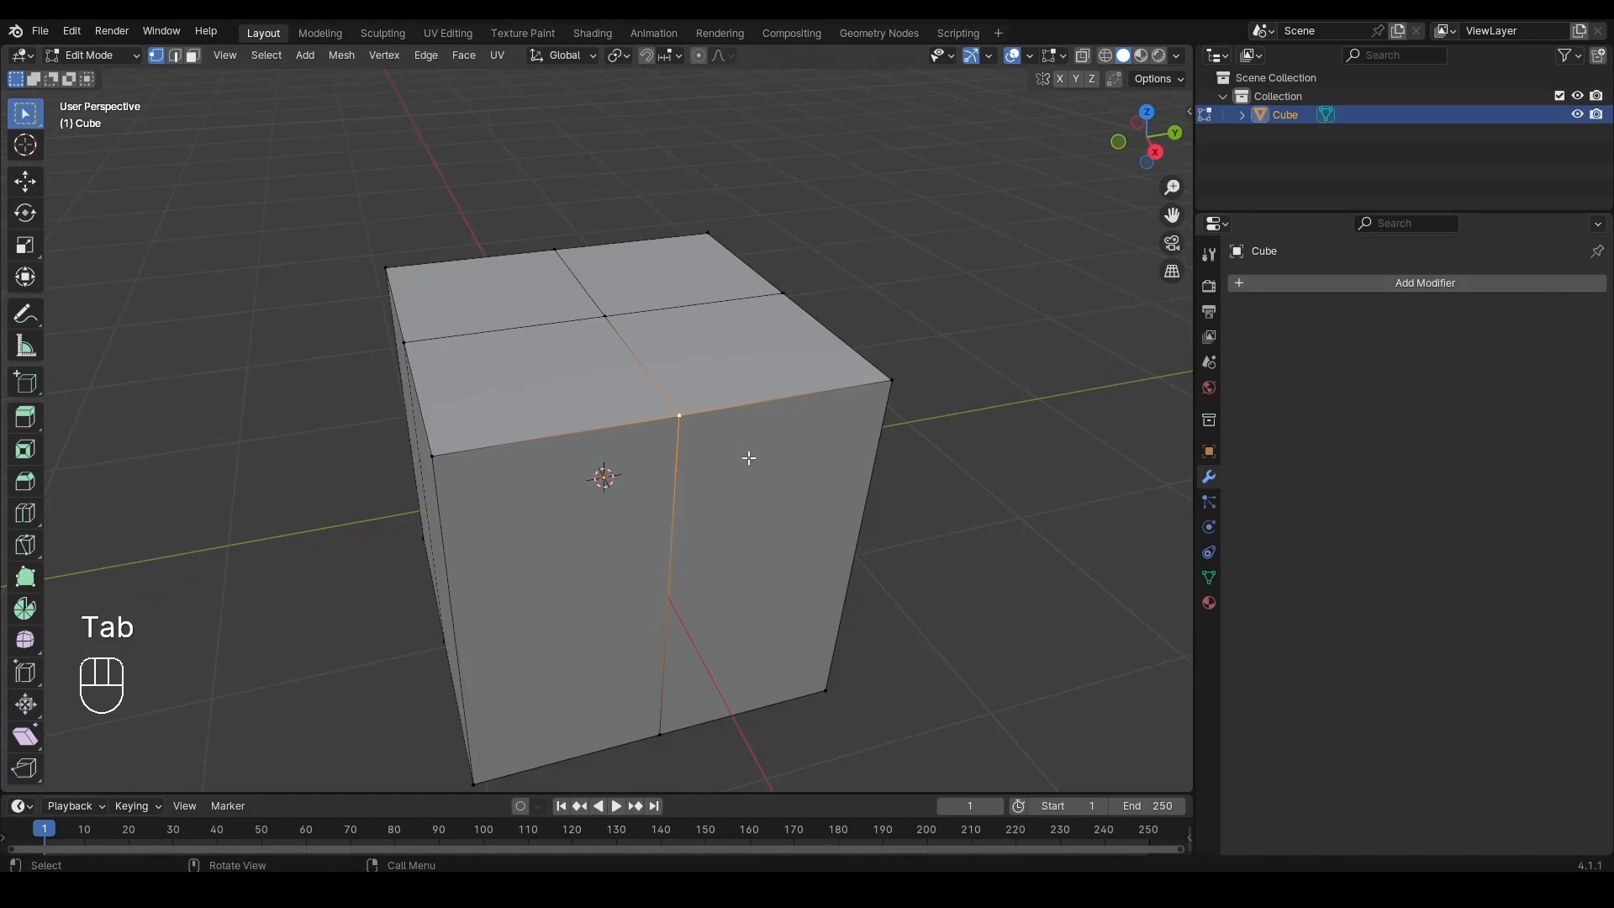
key(g)
right_click(673, 420)
click(607, 313)
key(g)
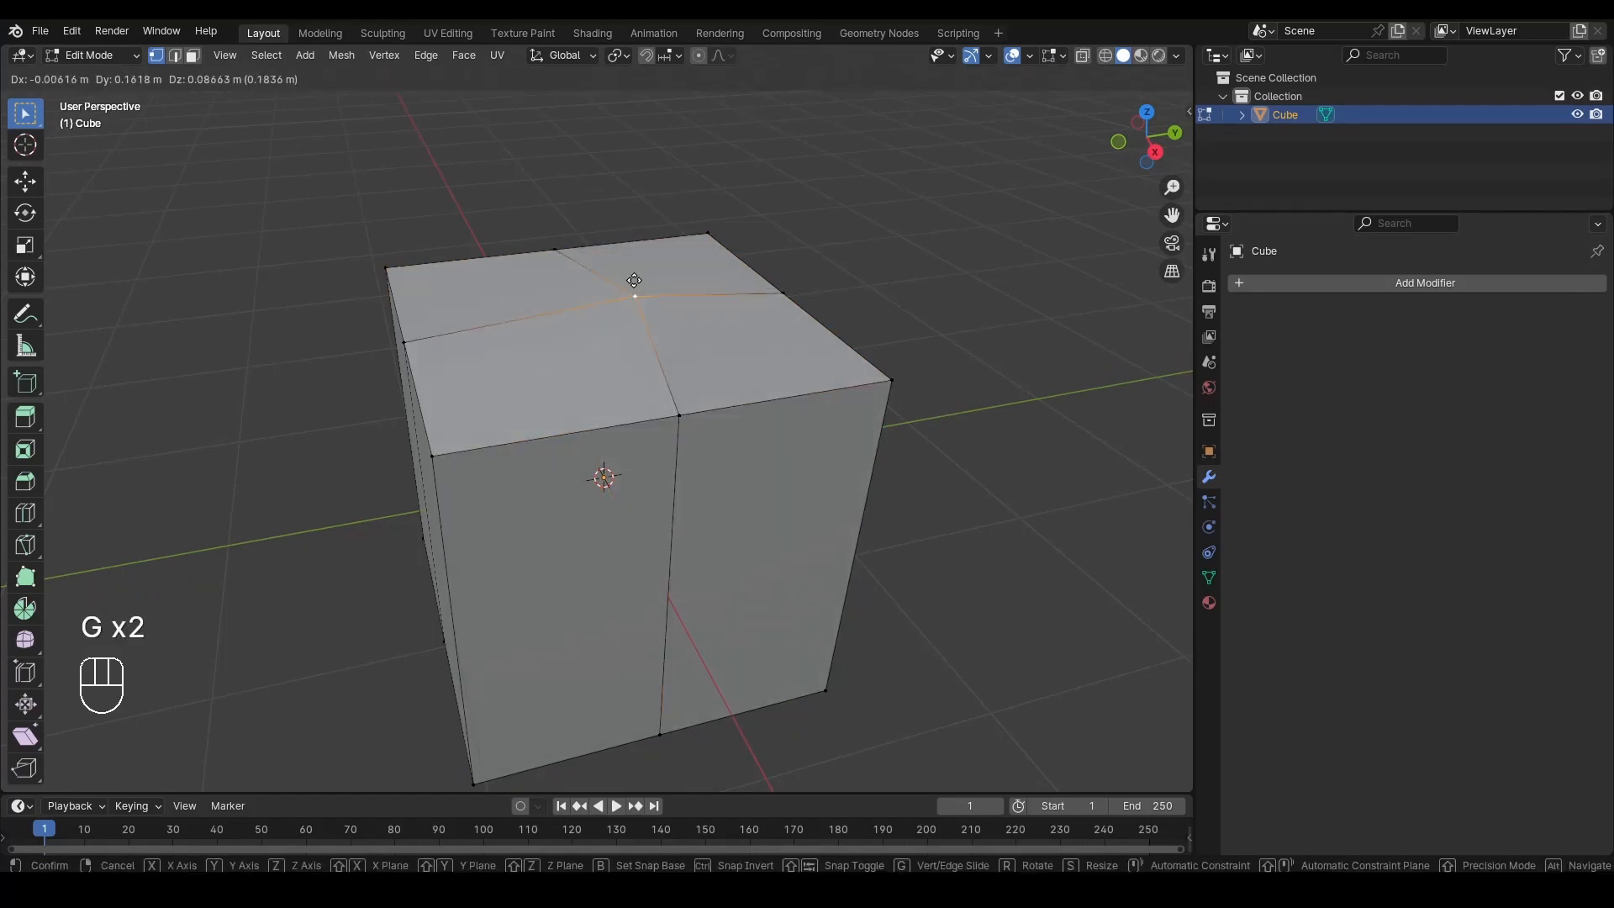
right_click(634, 281)
Step: Try moving the front lower seam vertex from a view below the cube, and return to Object Mode
click(559, 279)
click(686, 418)
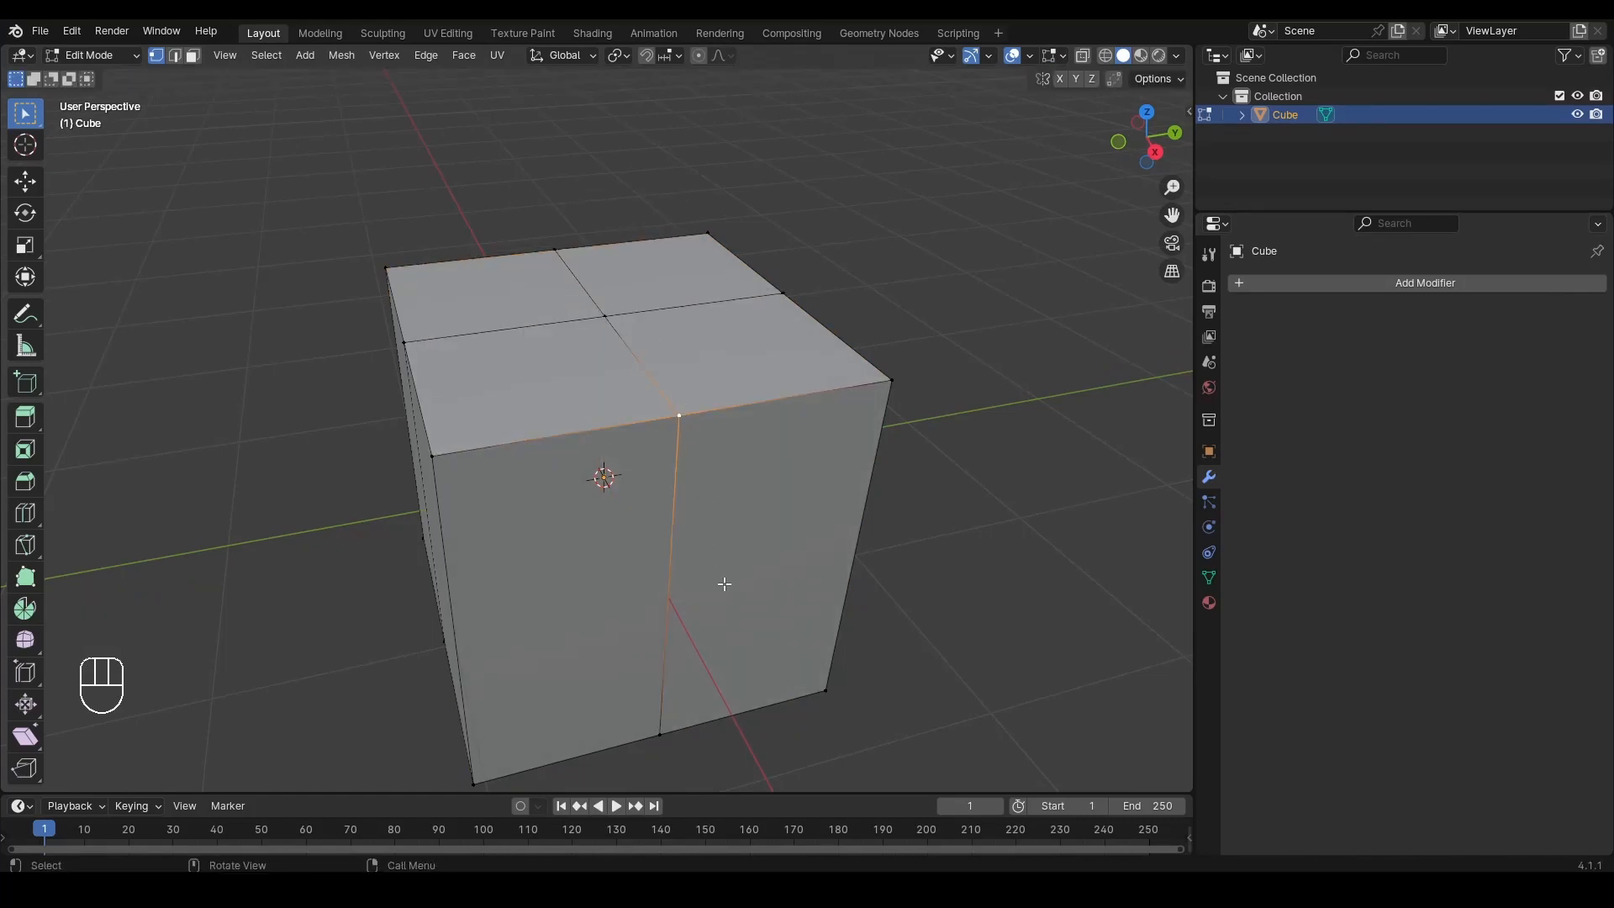
shift+middle_drag(725, 583, 678, 389)
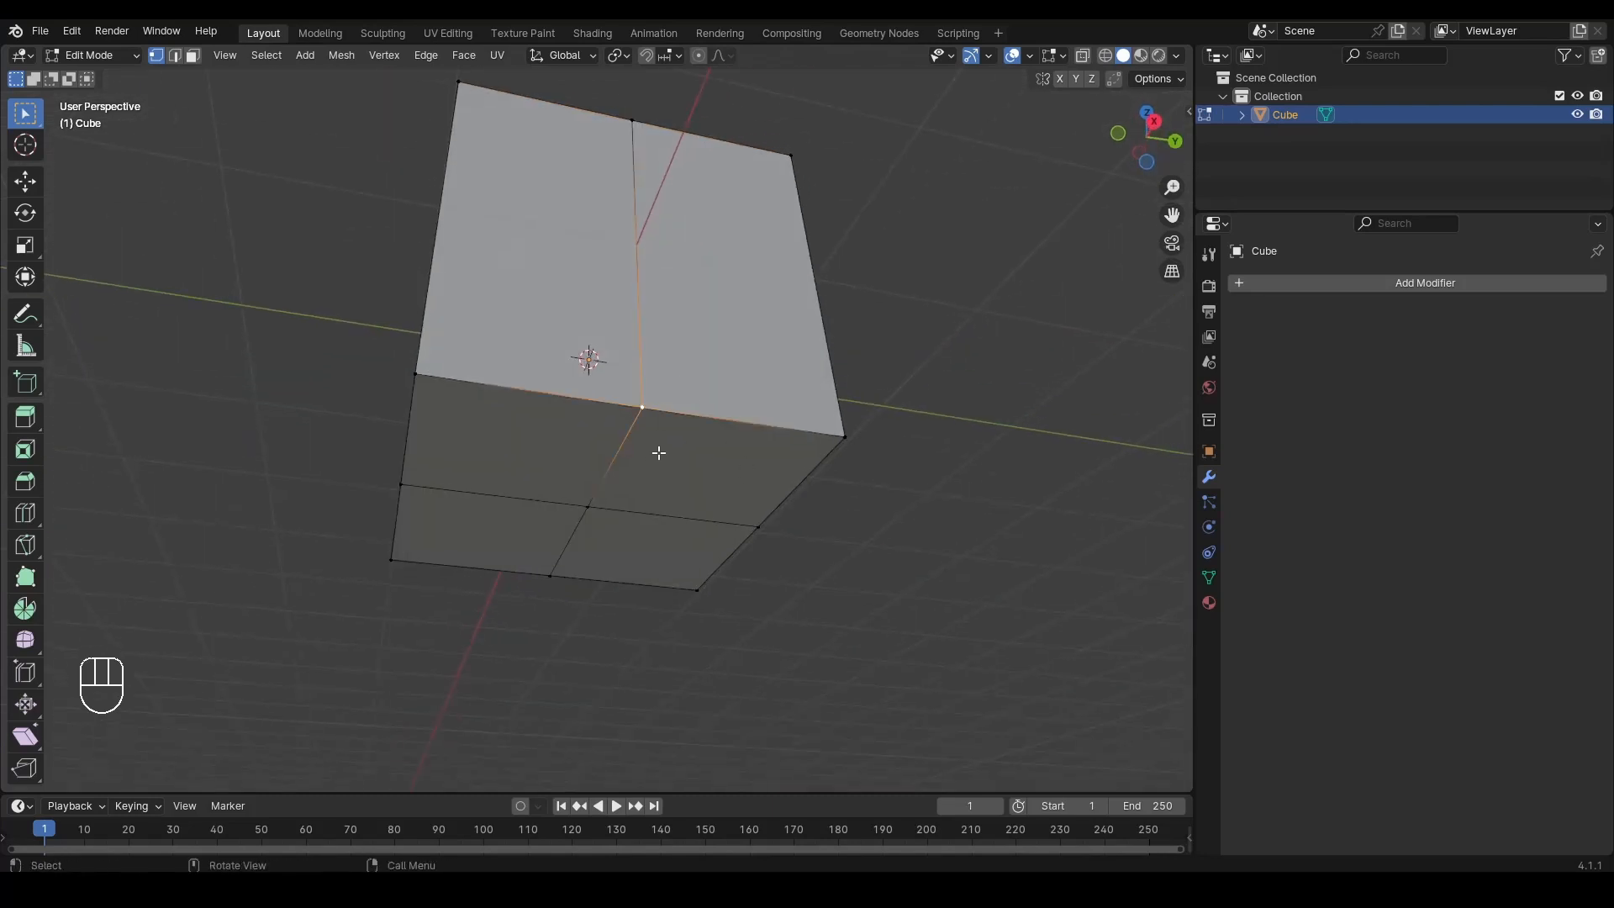
key(g)
right_click(723, 424)
key(Tab)
alt+middle_drag(745, 366, 697, 334)
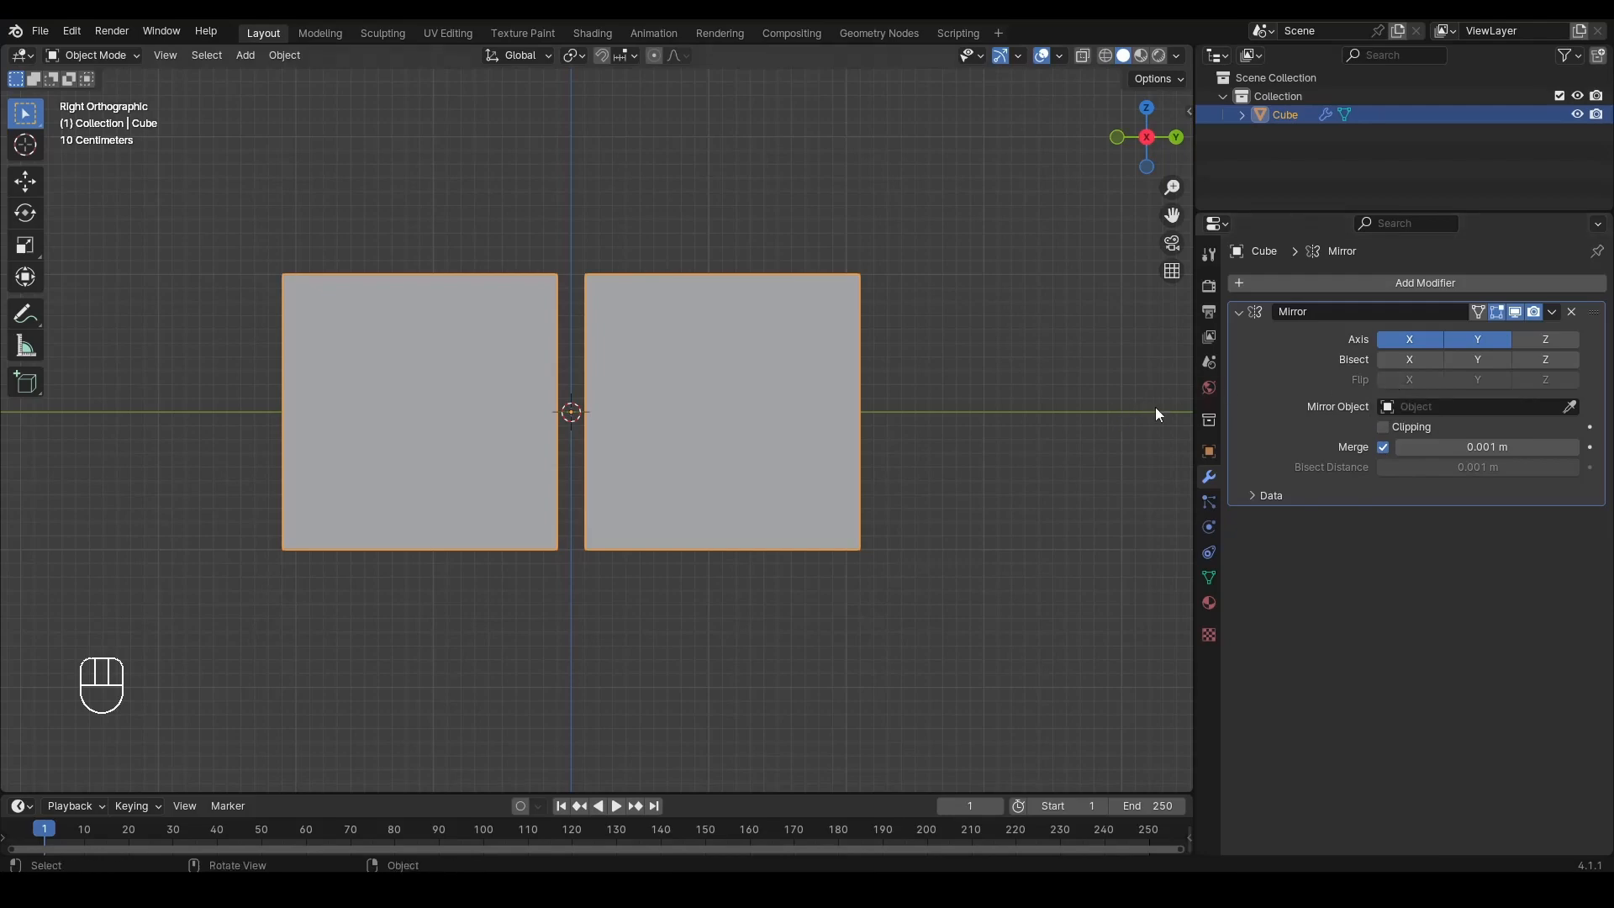
Step: Delete the mirrored cube and add a Monkey mesh at the world origin
click(1405, 342)
key(Delete)
key(shift+a)
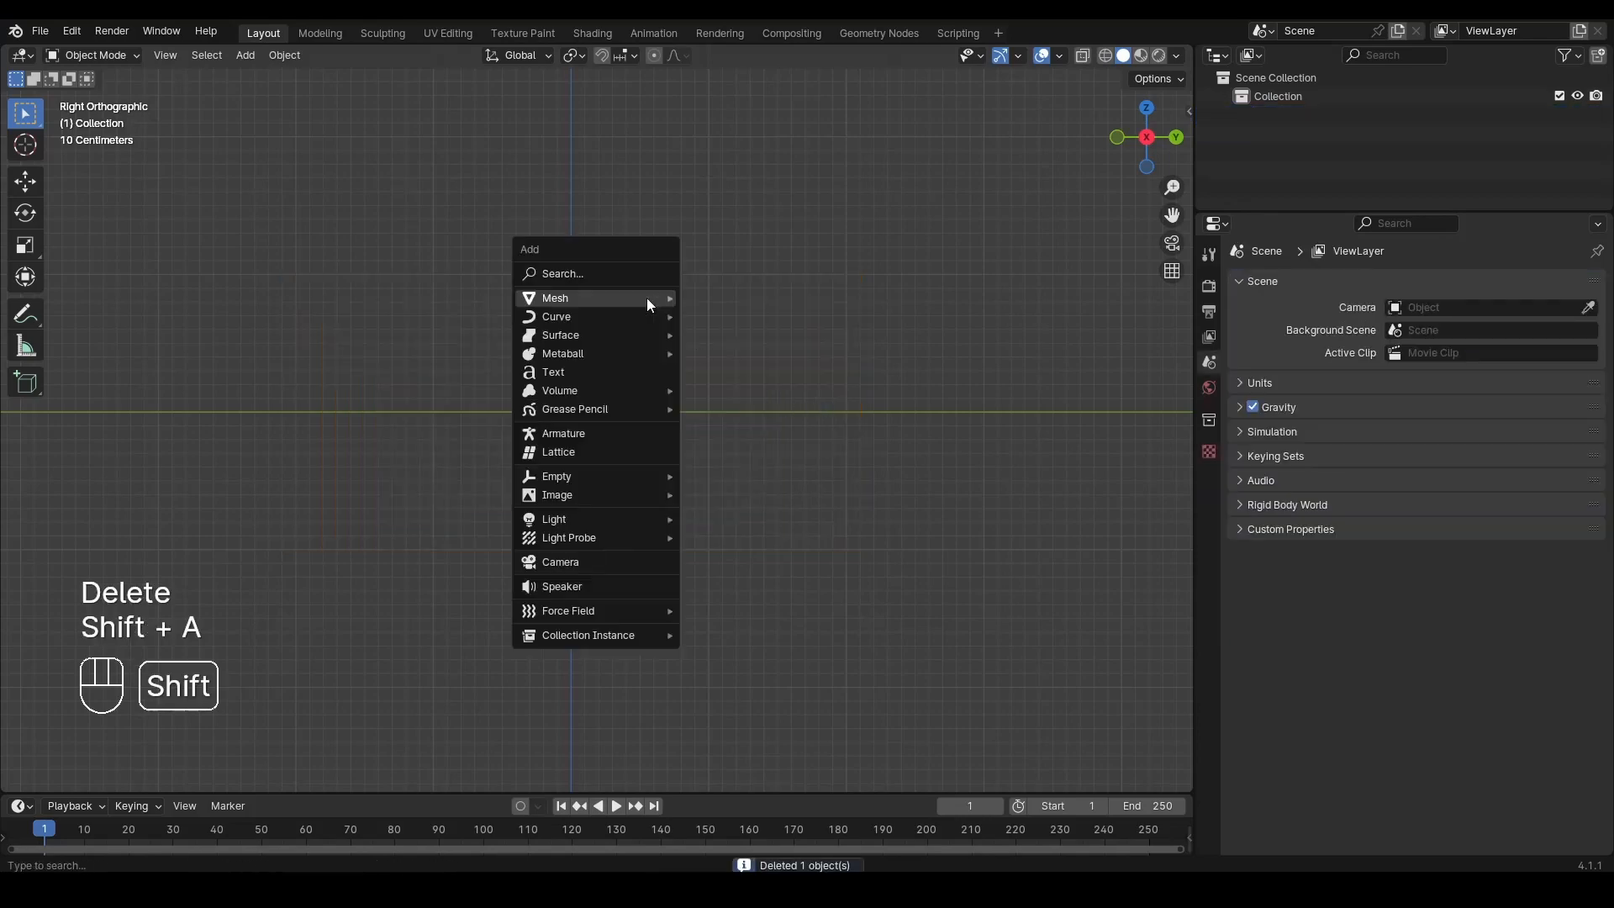
mouse_move(671, 301)
click(820, 471)
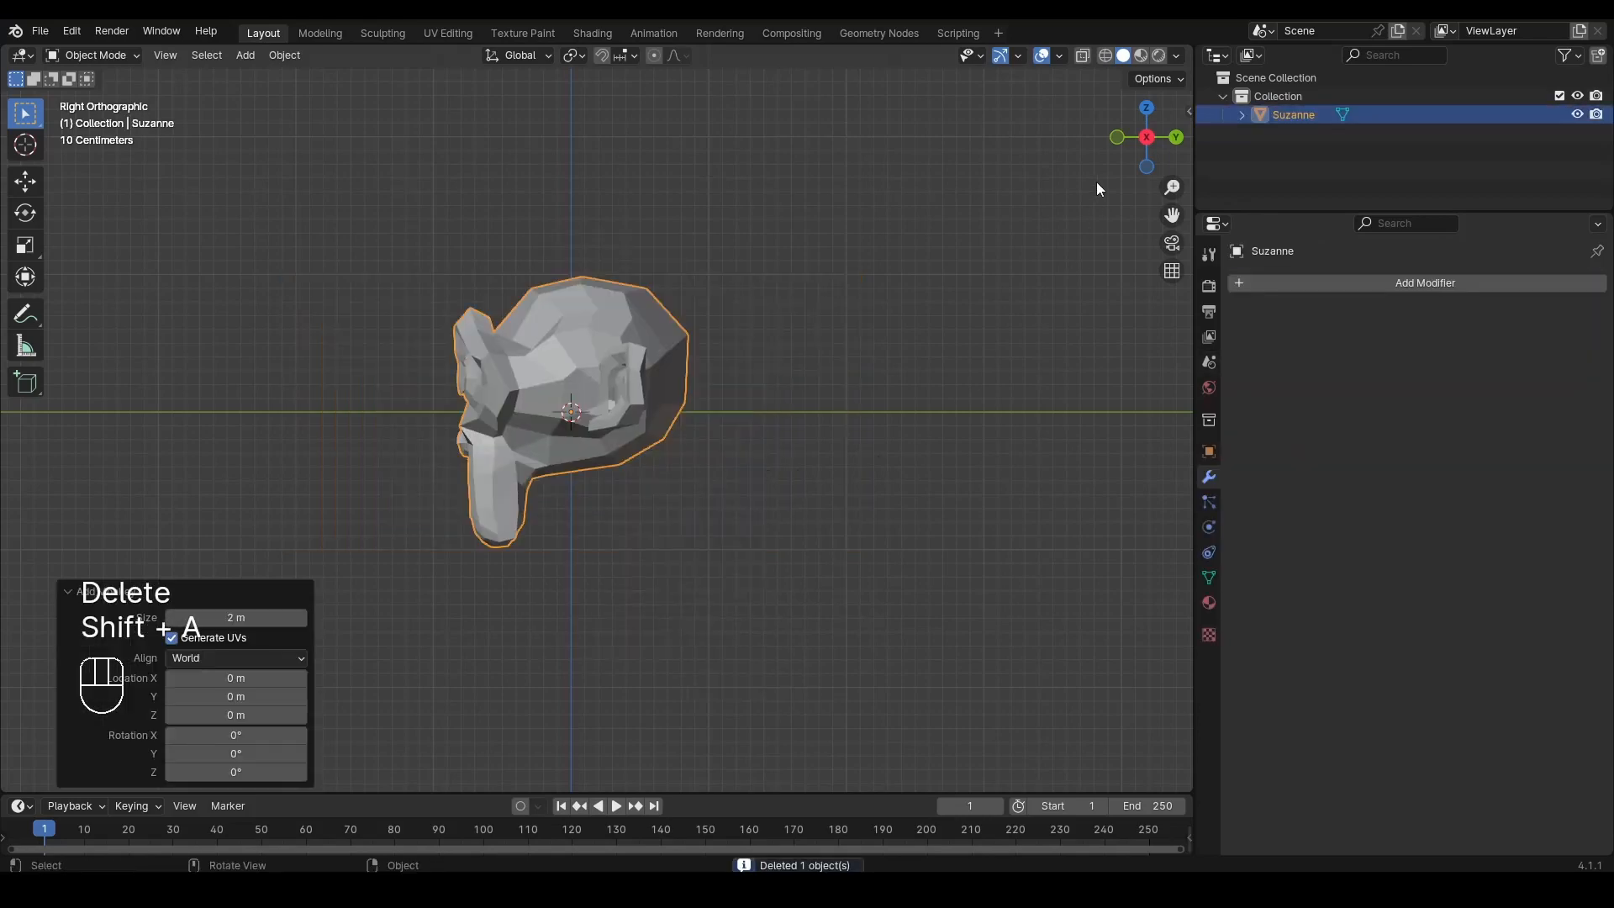
Step: Switch to the front view and add a Mirror modifier to the monkey
click(1117, 137)
click(1259, 283)
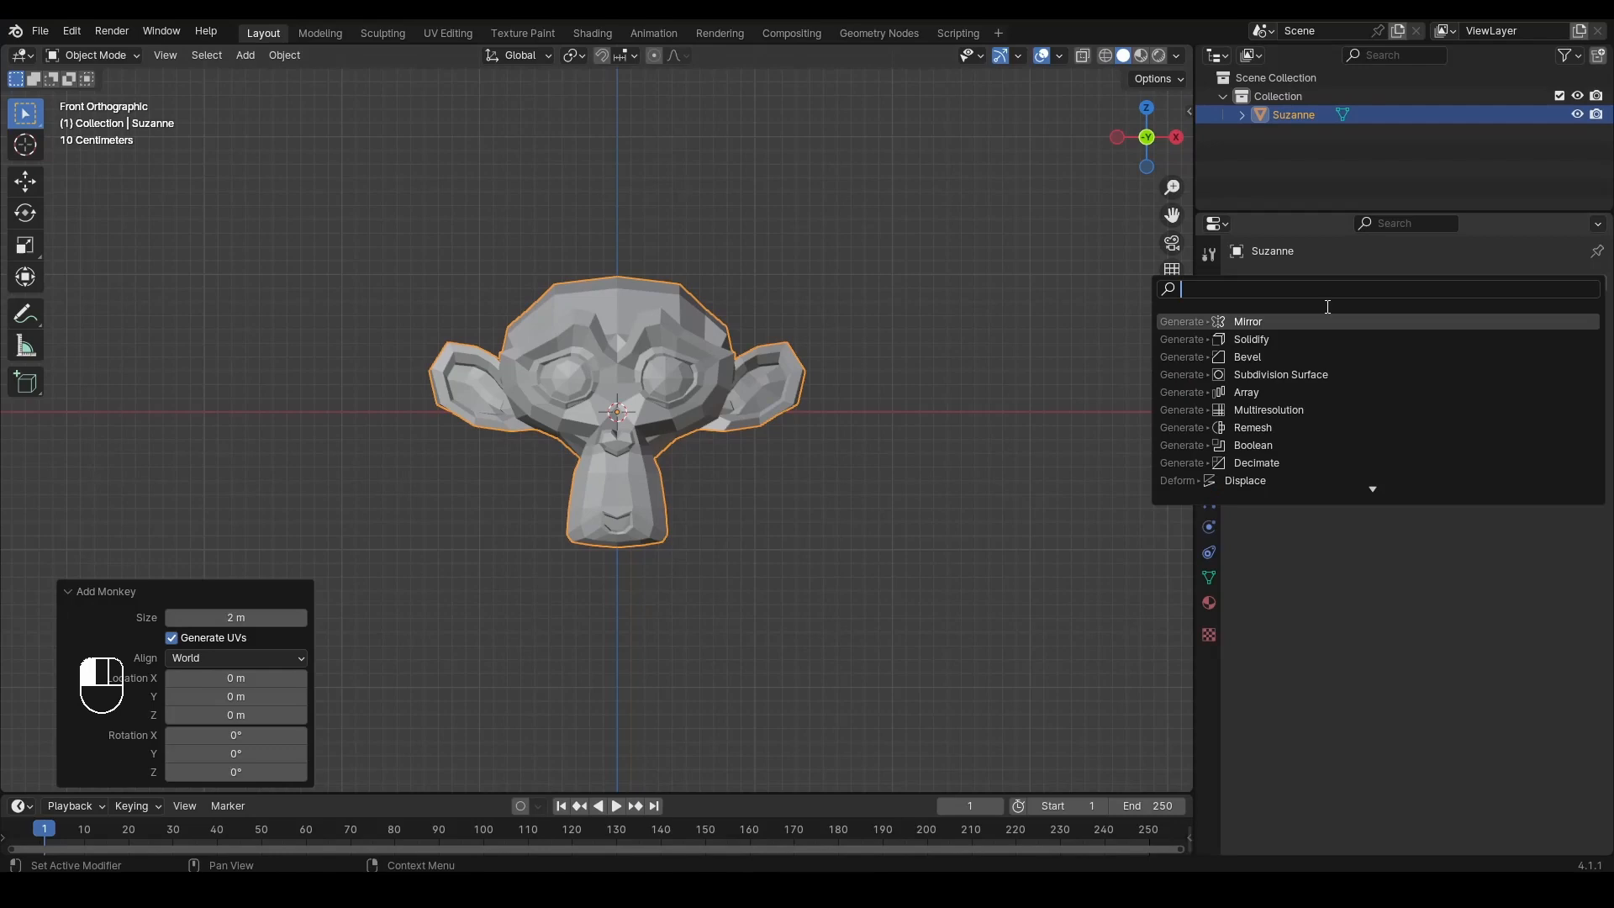
click(1250, 322)
Step: Move the monkey's entire mesh about 1.5 m along X in Edit Mode, with snapping, and return to Object Mode
key(Tab)
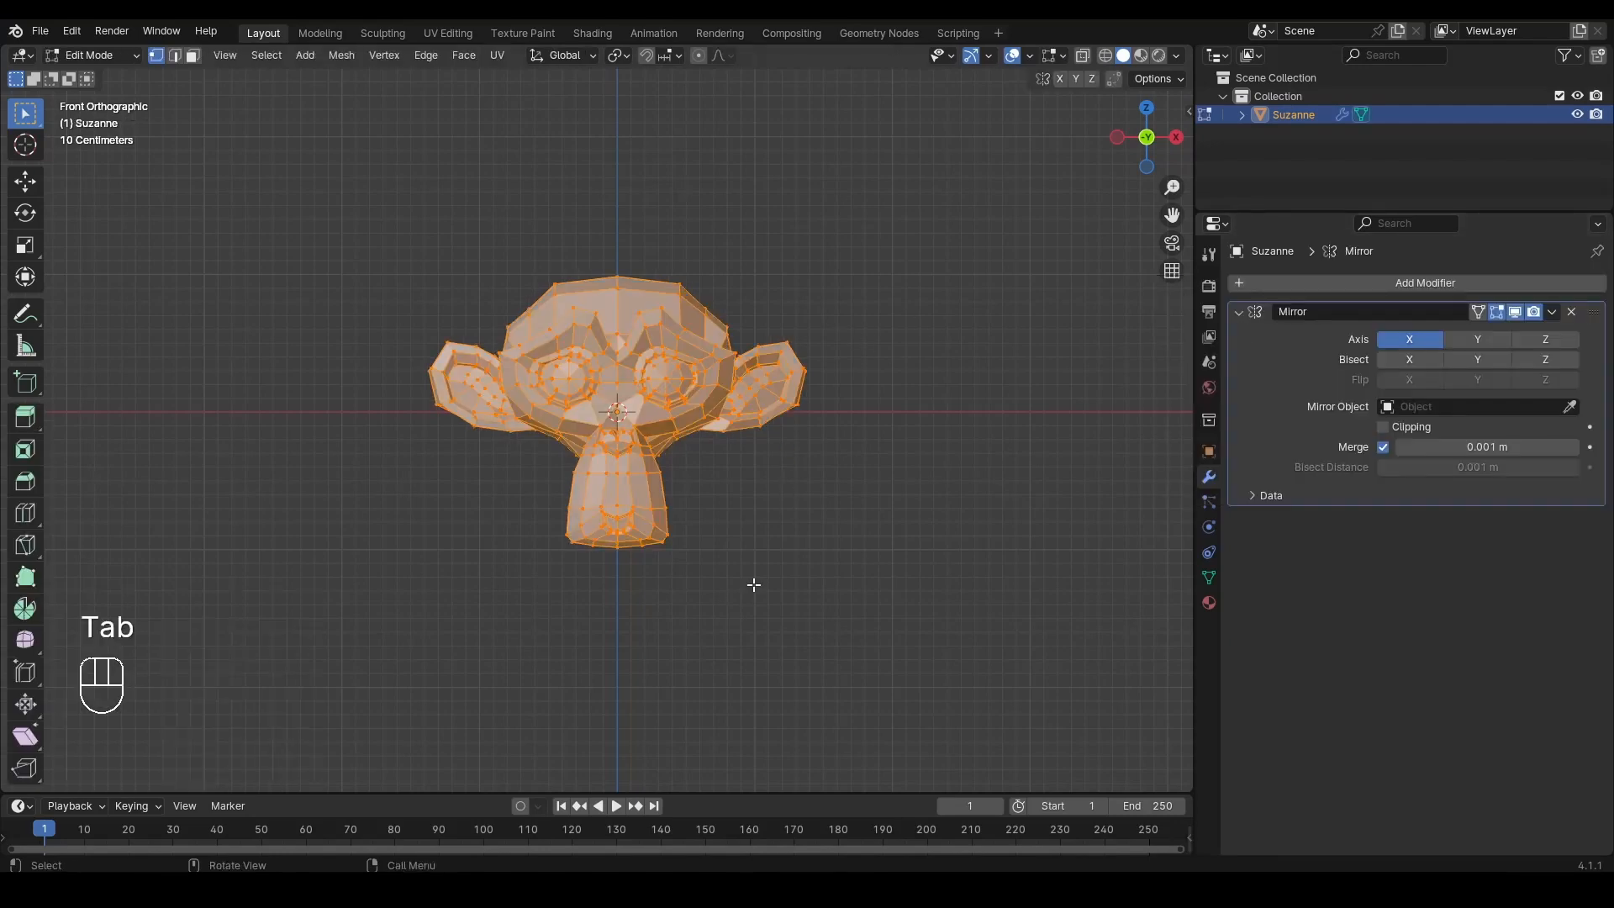
key(a)
key(g)
key(y)
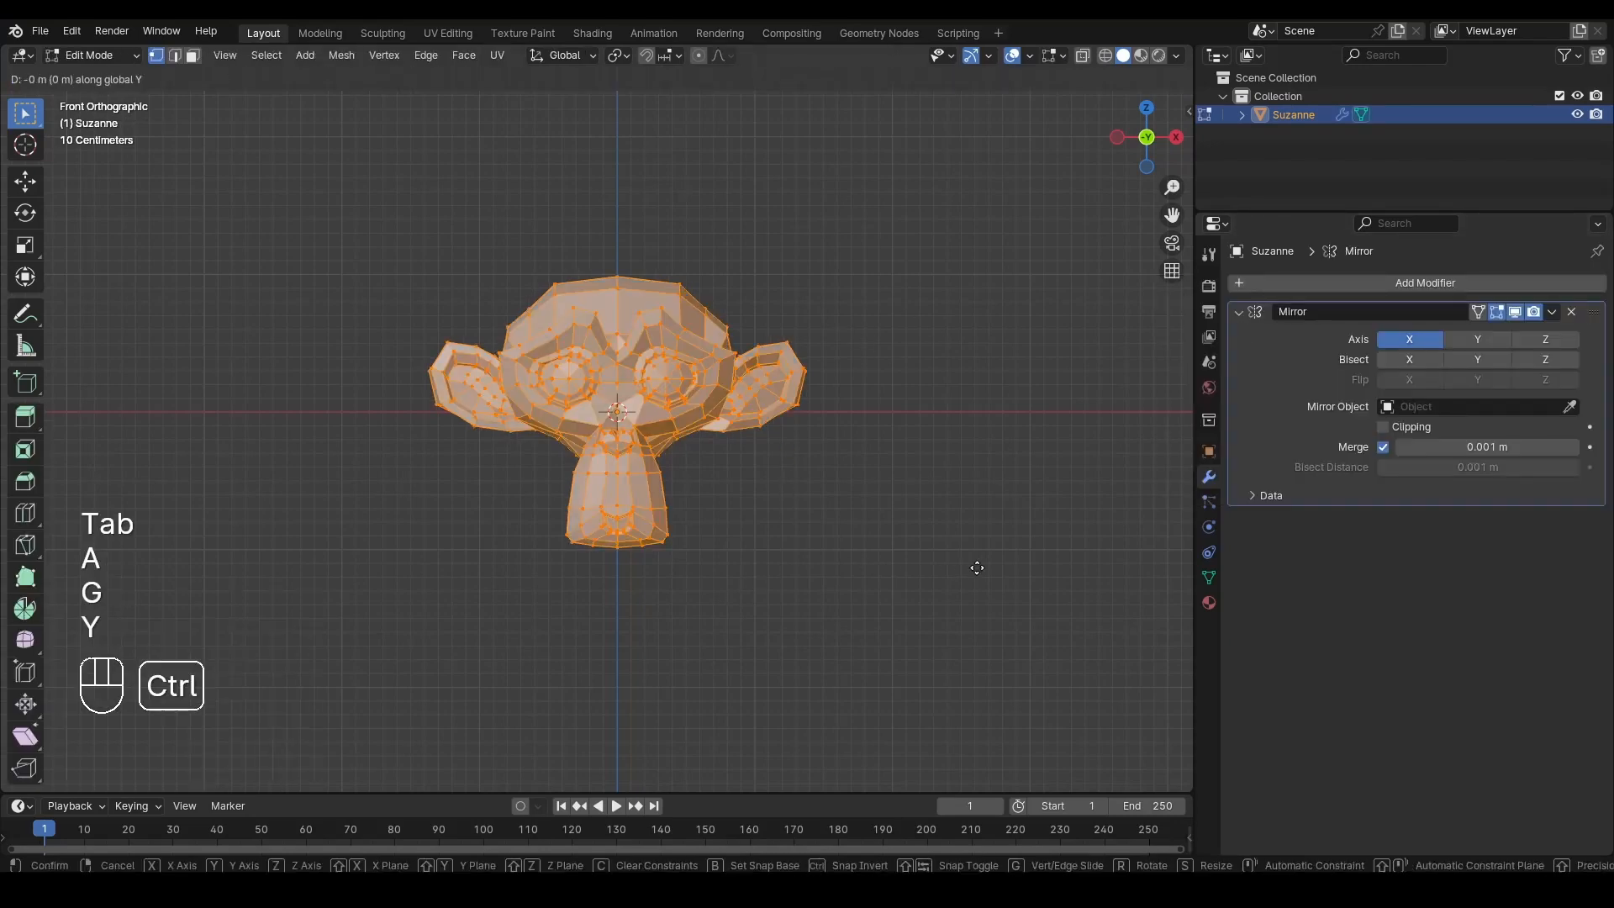
key(x)
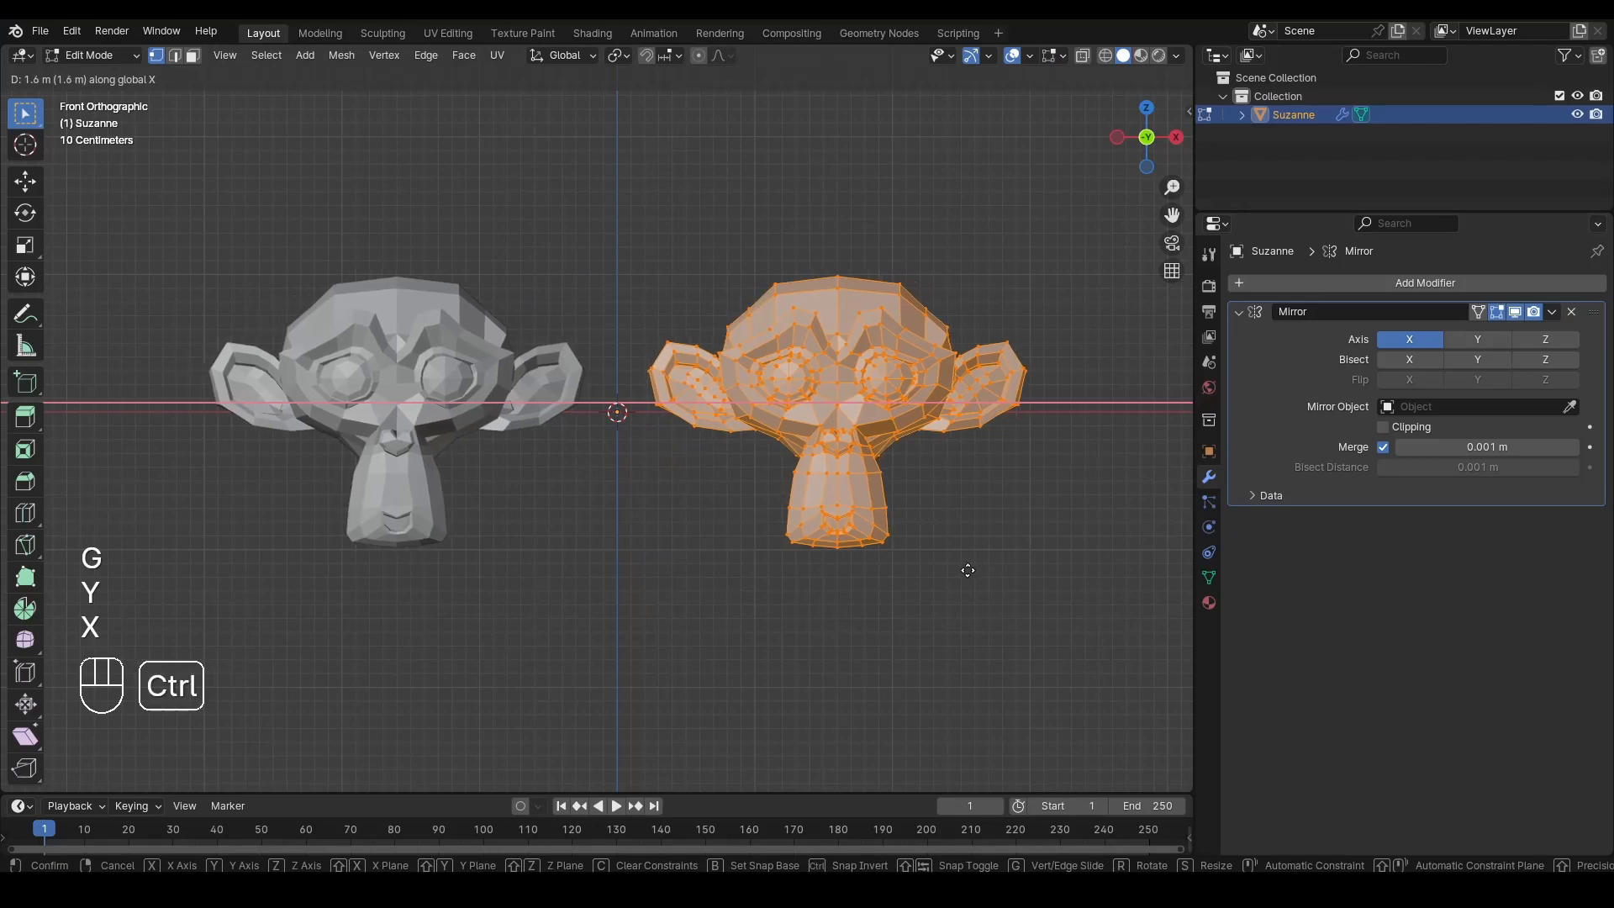
ctrl+click(962, 569)
key(Tab)
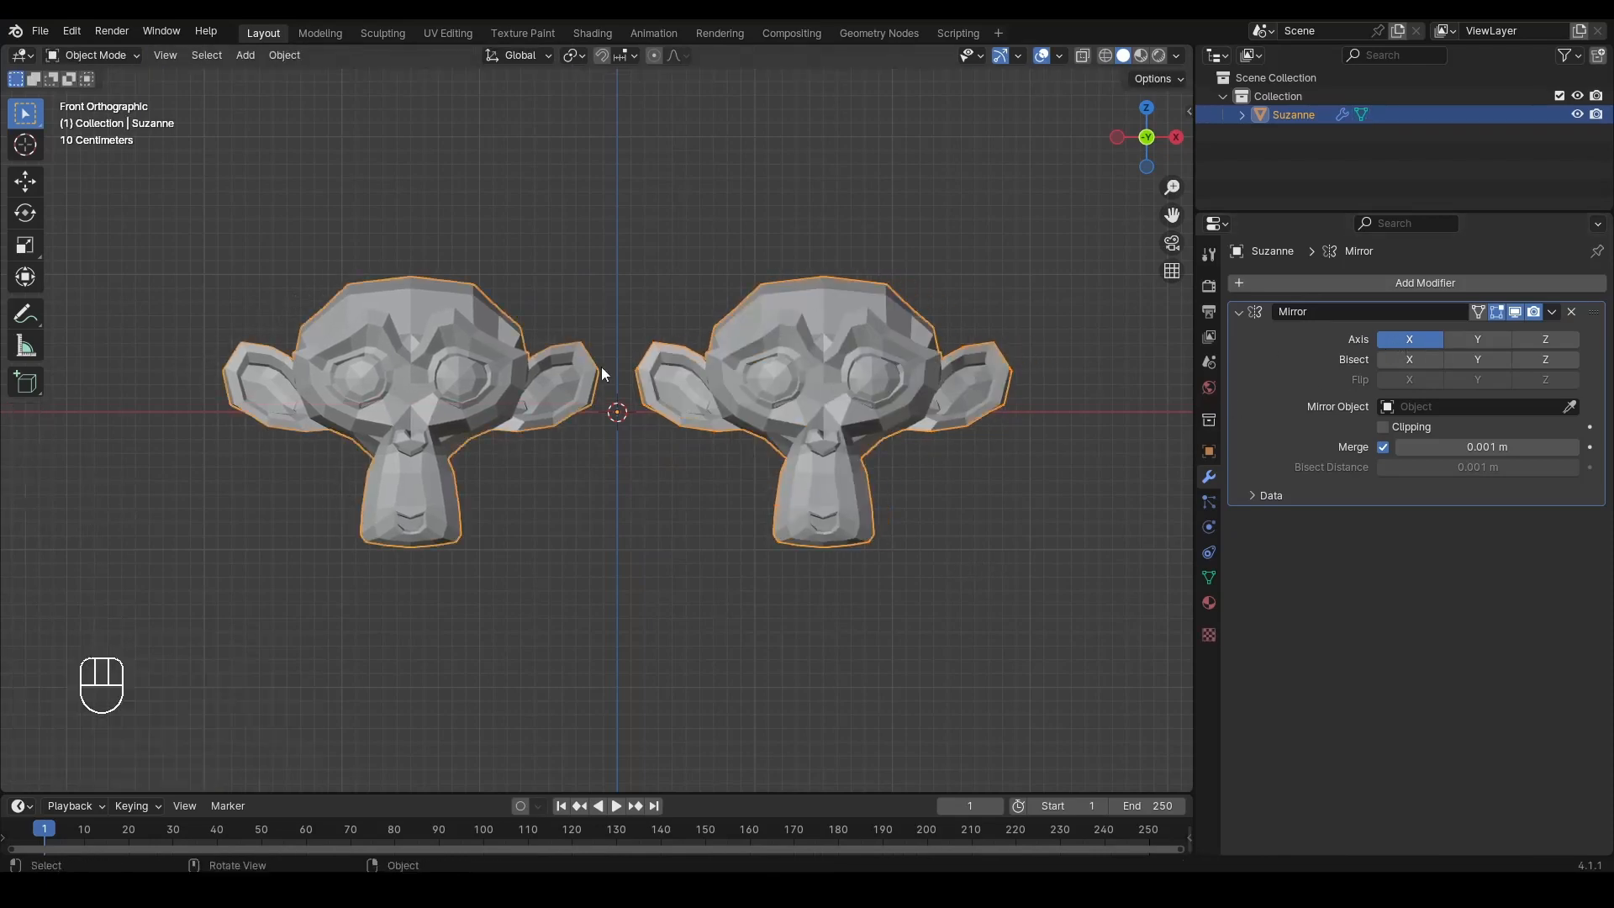
Step: Extrude the faces on top of the monkey's head upward by about 0.2 m and return to Object Mode
key(Tab)
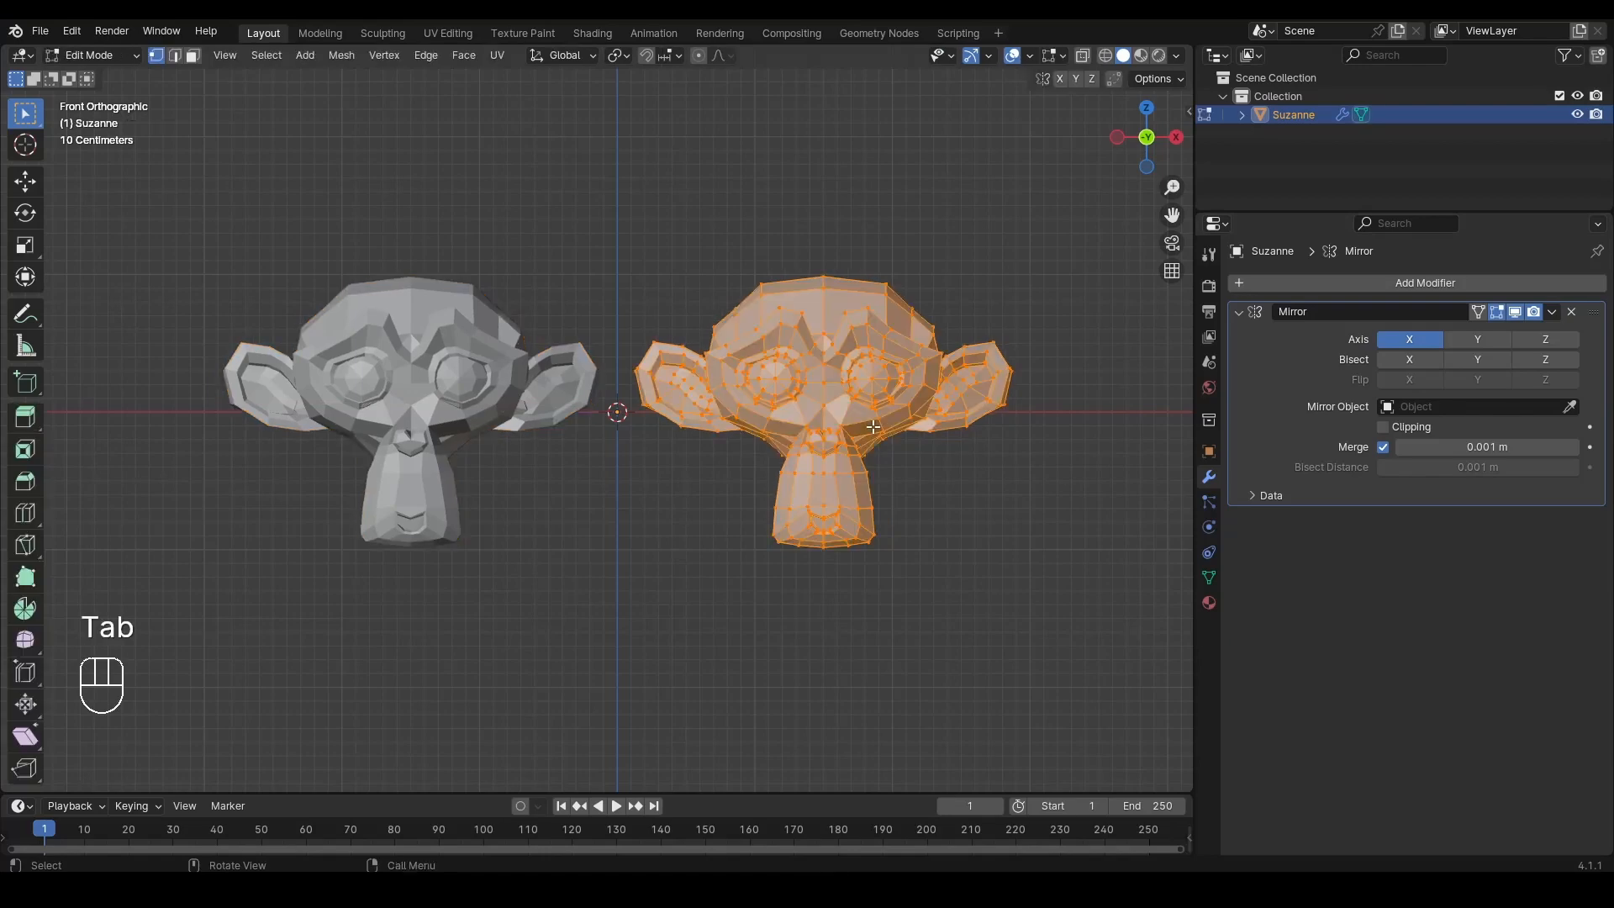
click(858, 286)
key(3)
key(e)
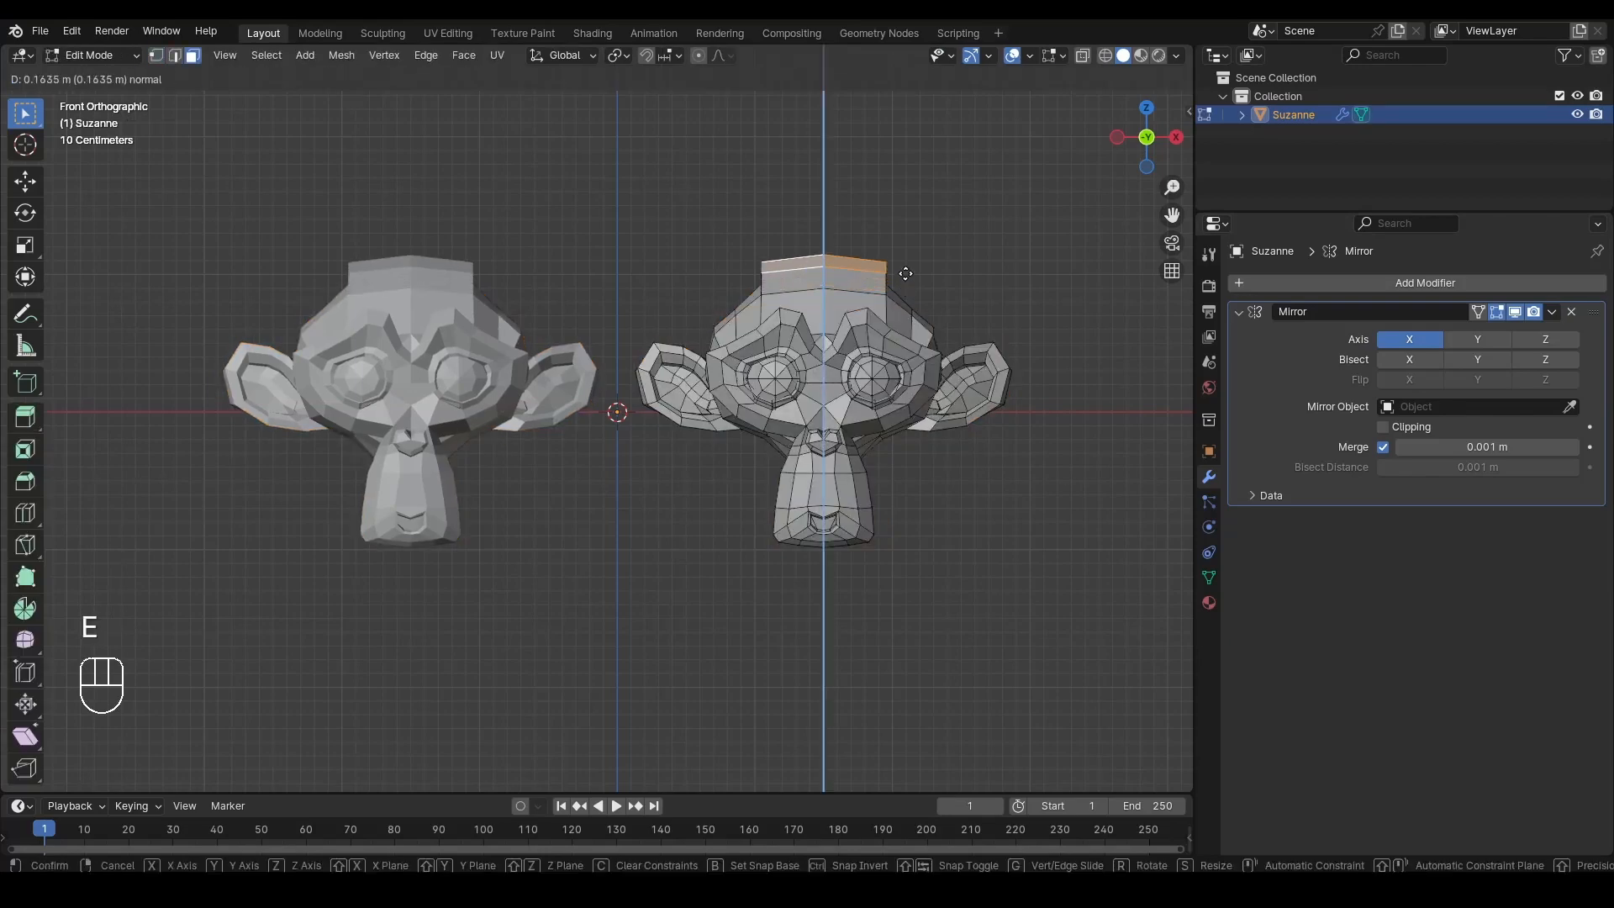
click(900, 262)
key(Tab)
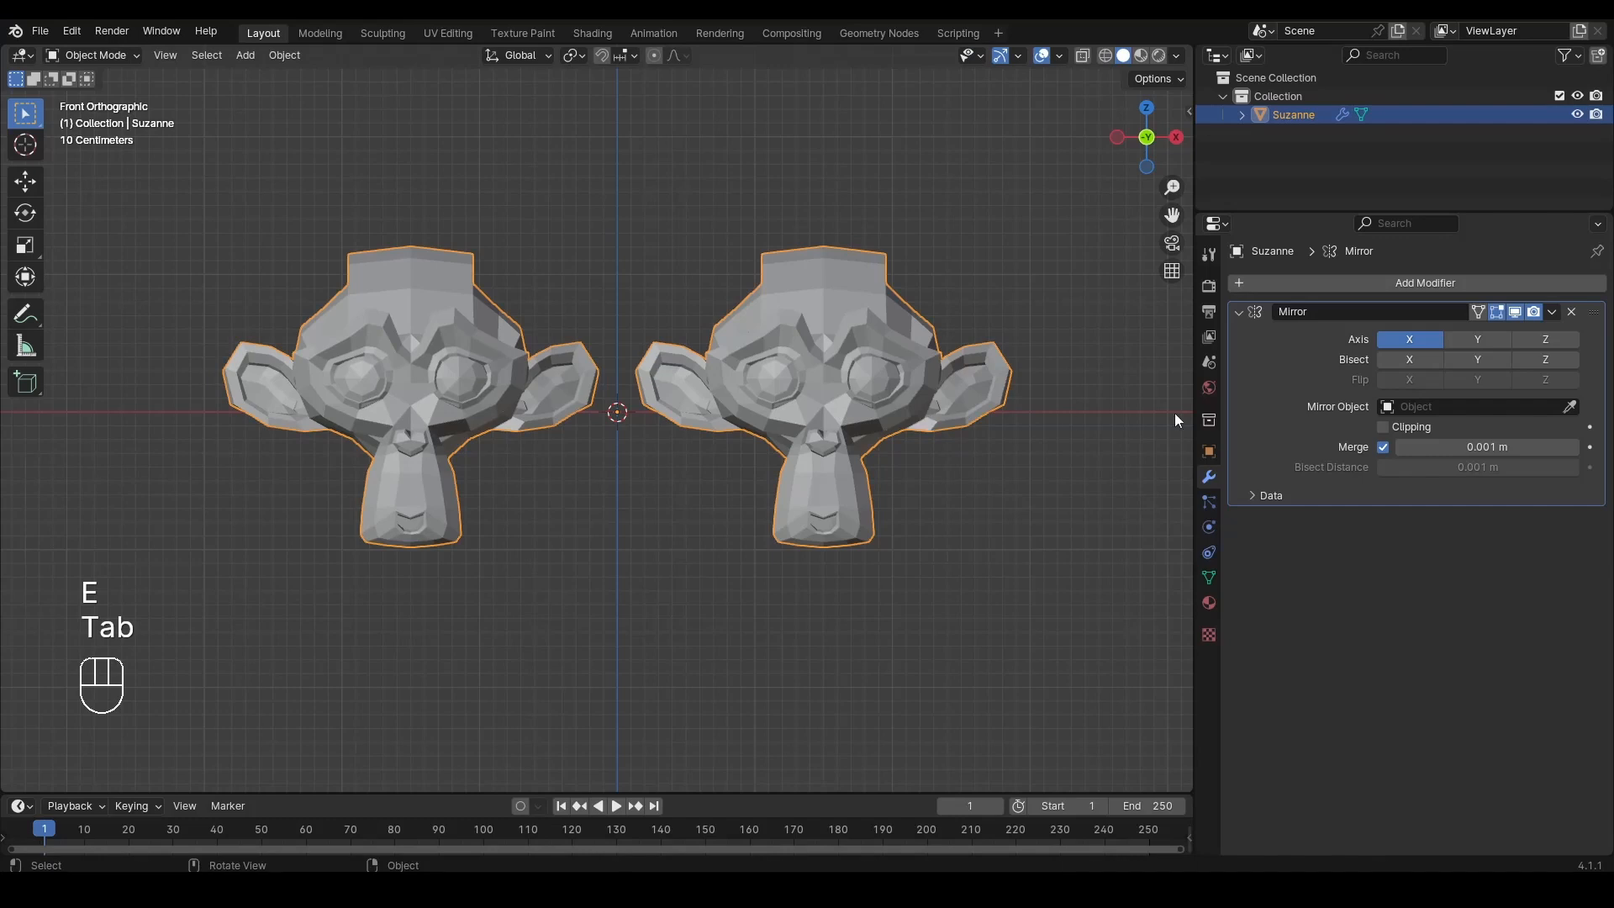
Step: Move the monkey's entire mesh about -0.4 m along X so the inner ears overlap, and examine the overlap in Object Mode
key(Tab)
key(a)
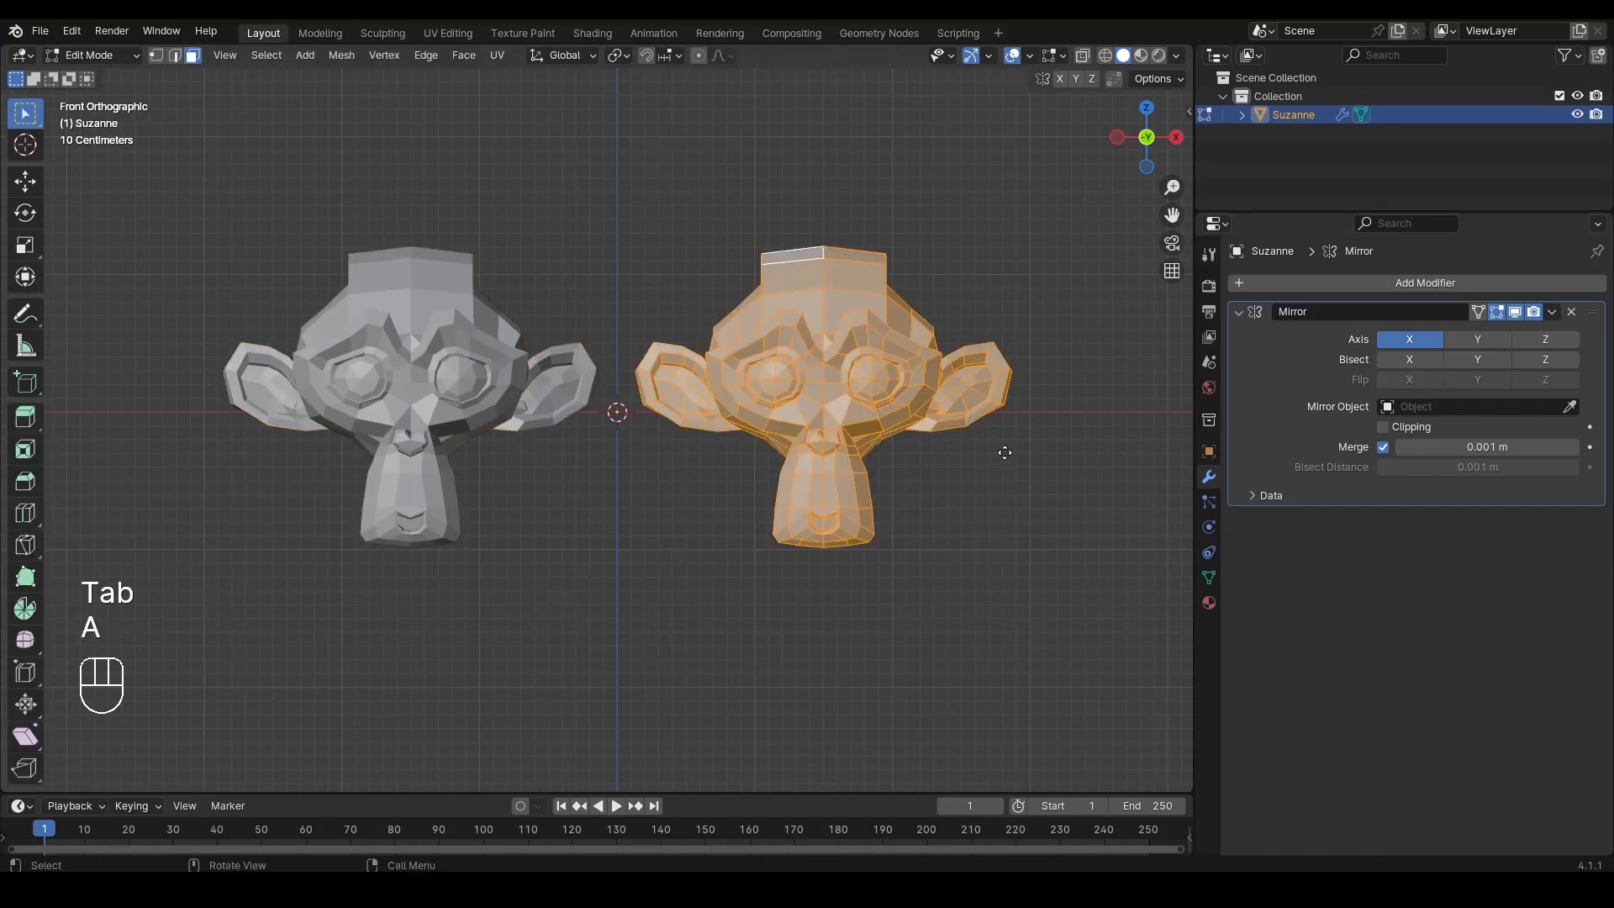
key(g)
key(x)
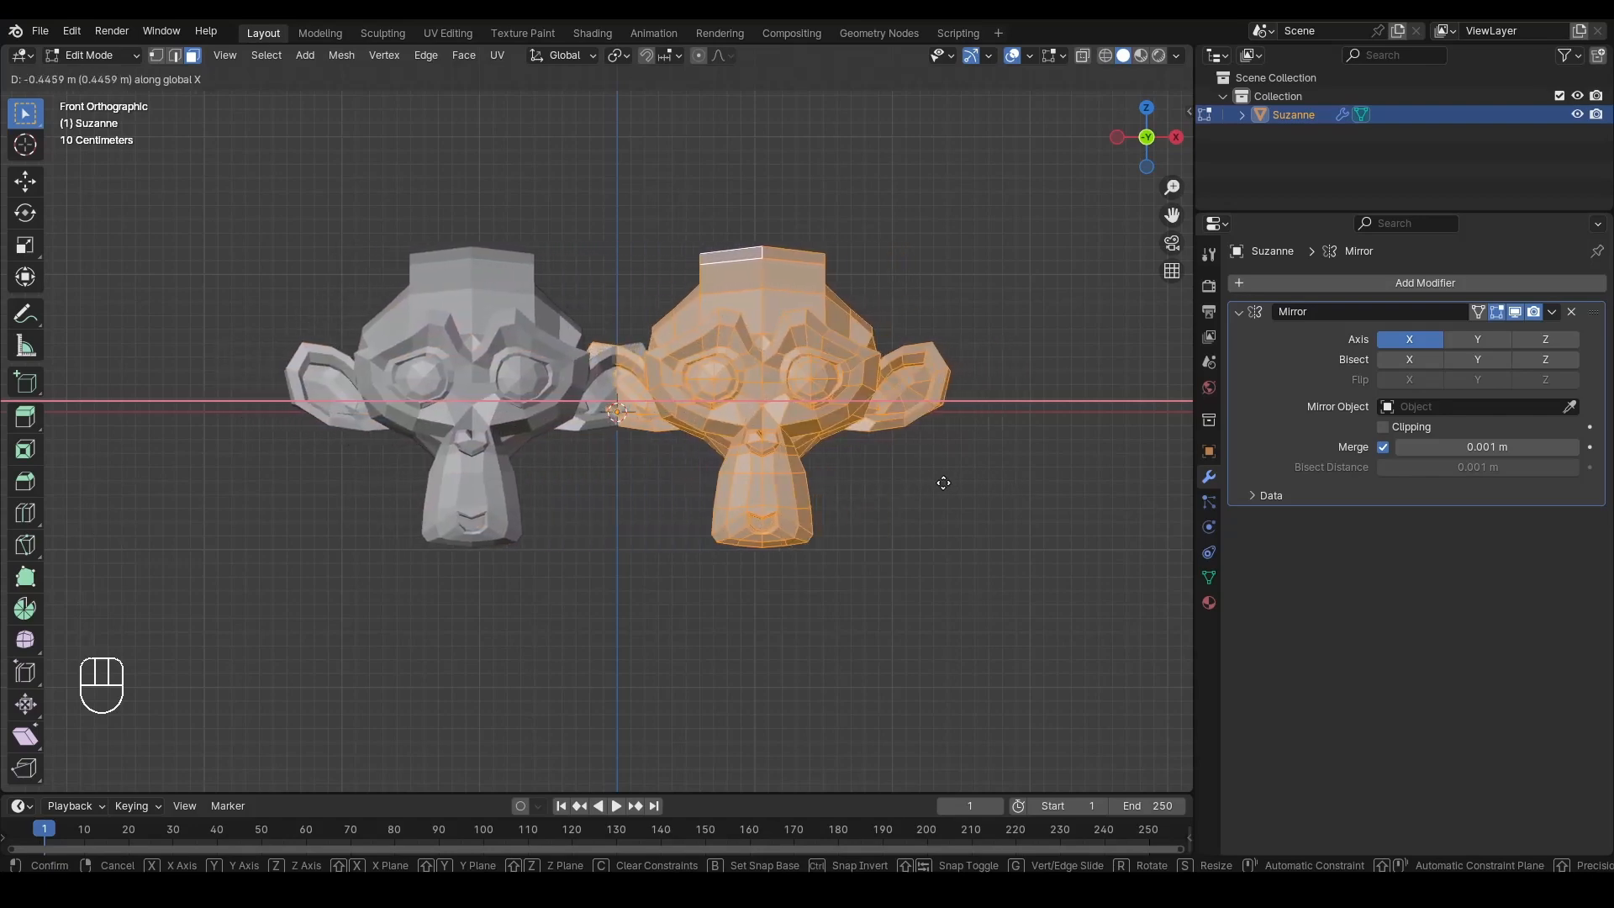
key(ctrl)
click(947, 486)
key(Tab)
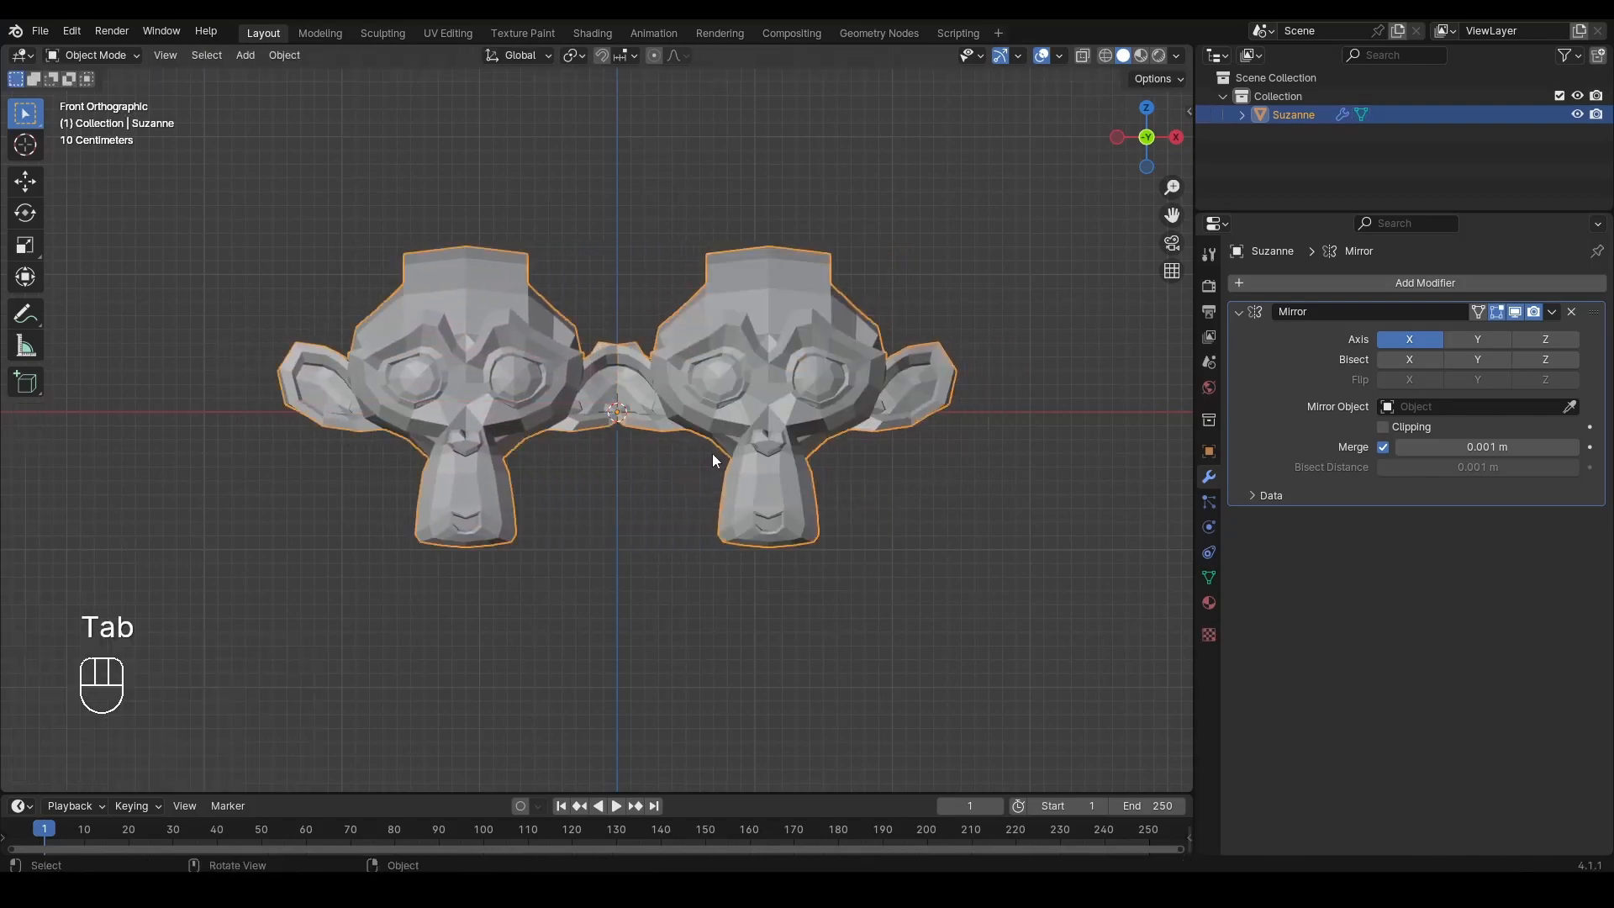
alt+drag(619, 388, 652, 496)
scroll(597, 244, up, 5)
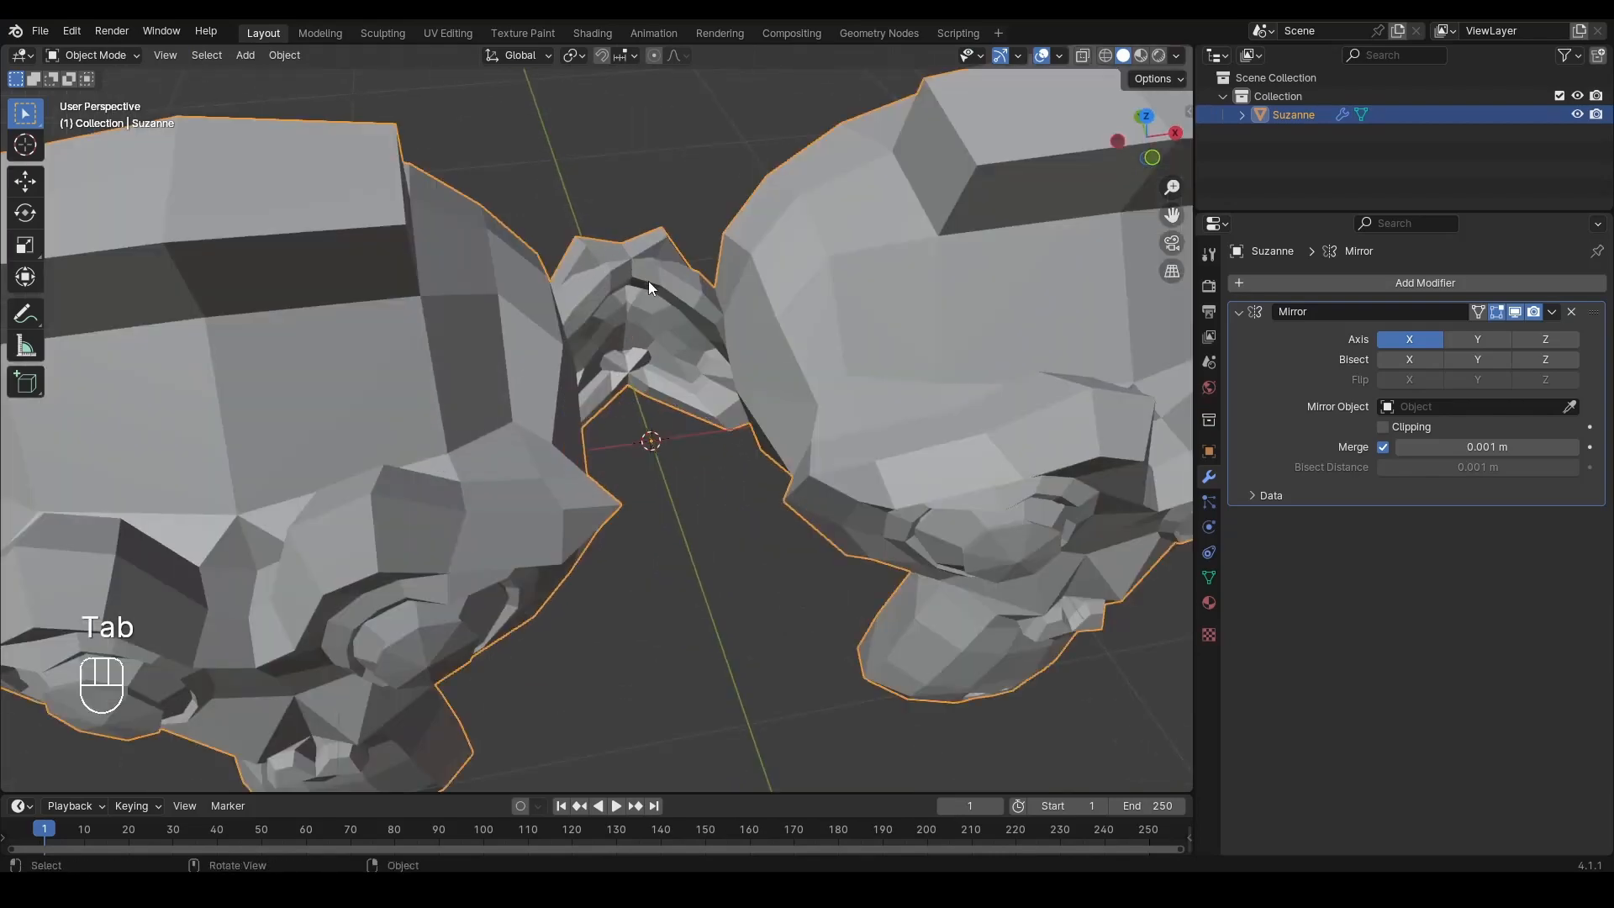
Step: Undo the last mesh move, return to the front view, and try moving the mesh along X toward the mirror centre
key(ctrl+z)
key(ctrl+z)
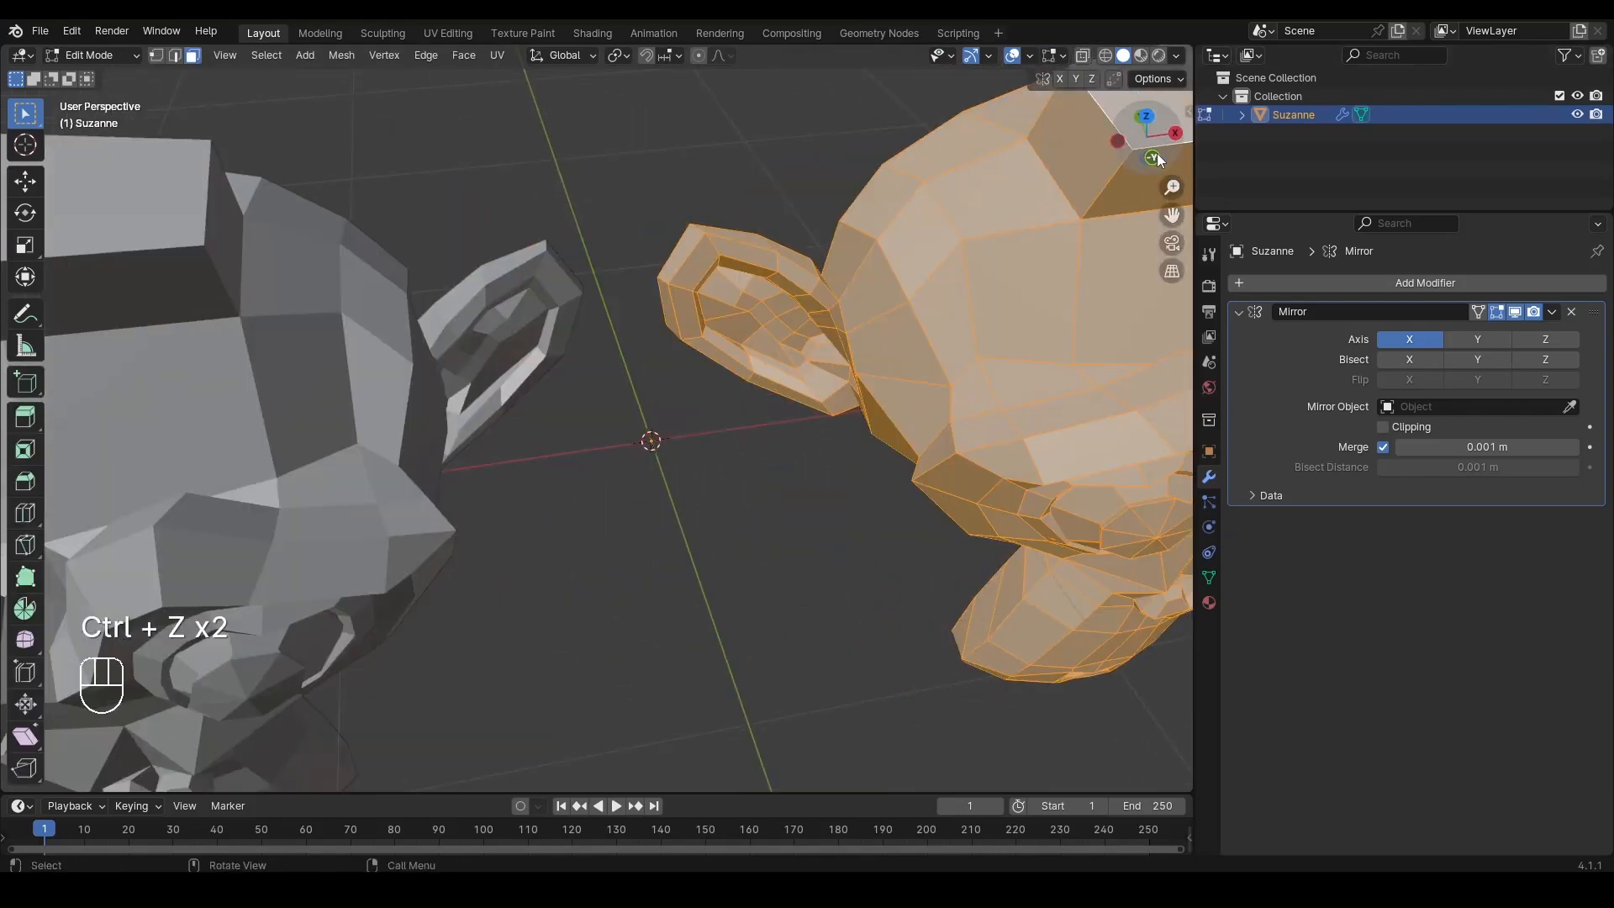
click(1153, 158)
scroll(992, 336, down, 4)
alt+shift+drag(967, 353, 948, 374)
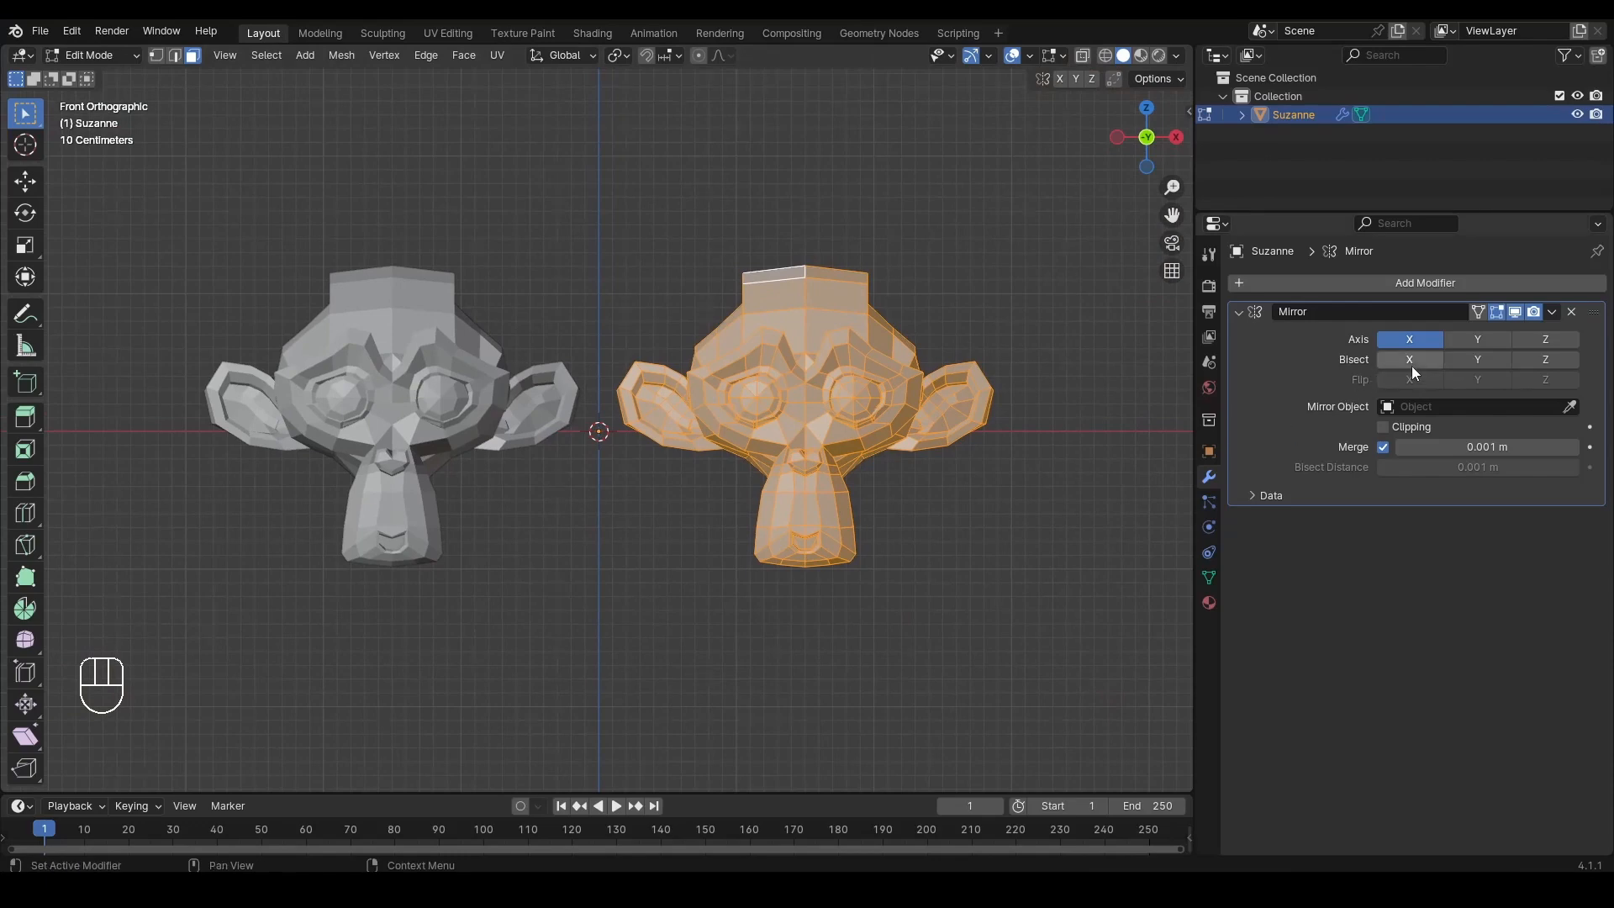
key(g)
key(x)
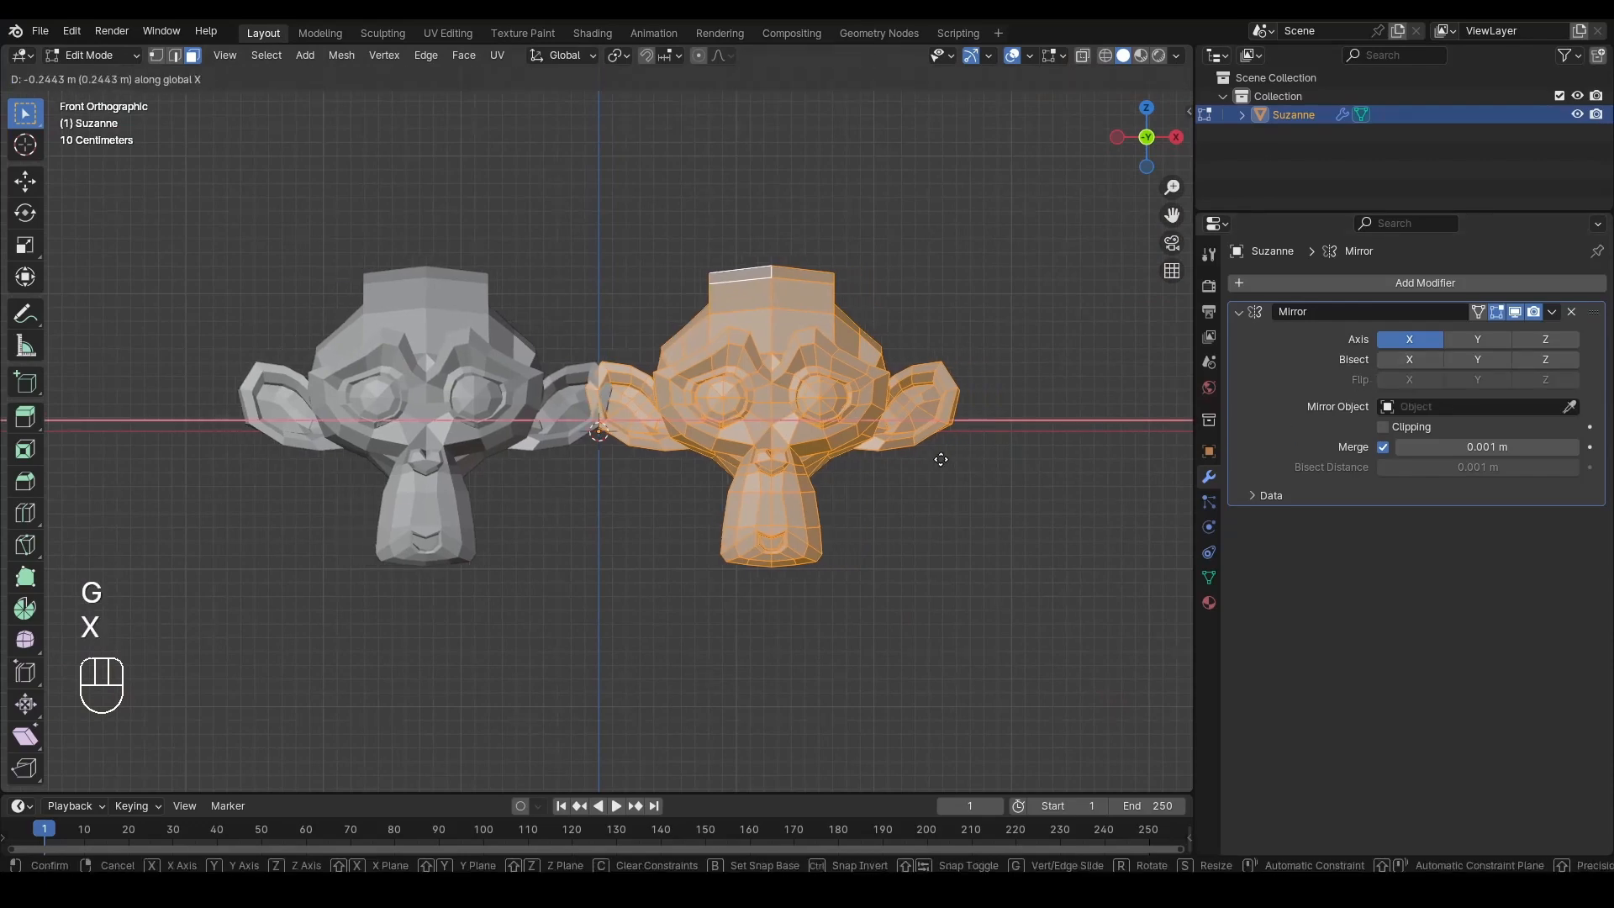
right_click(839, 465)
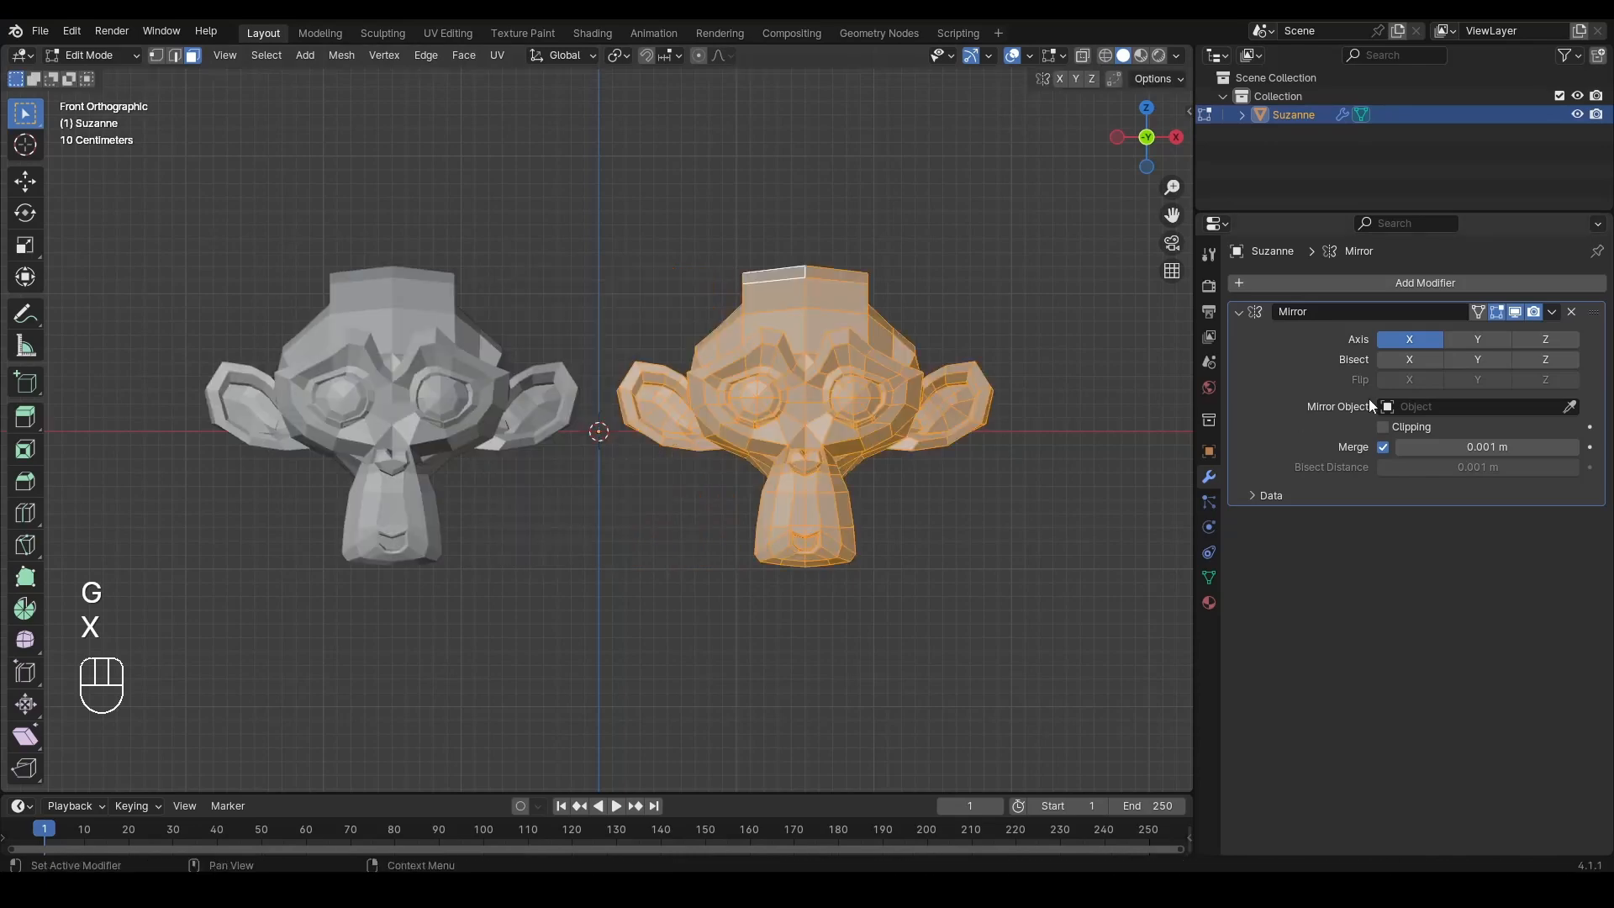
Step: Enable Bisect on X in the Mirror modifier and move the entire monkey mesh -1.4 m along X
click(1401, 359)
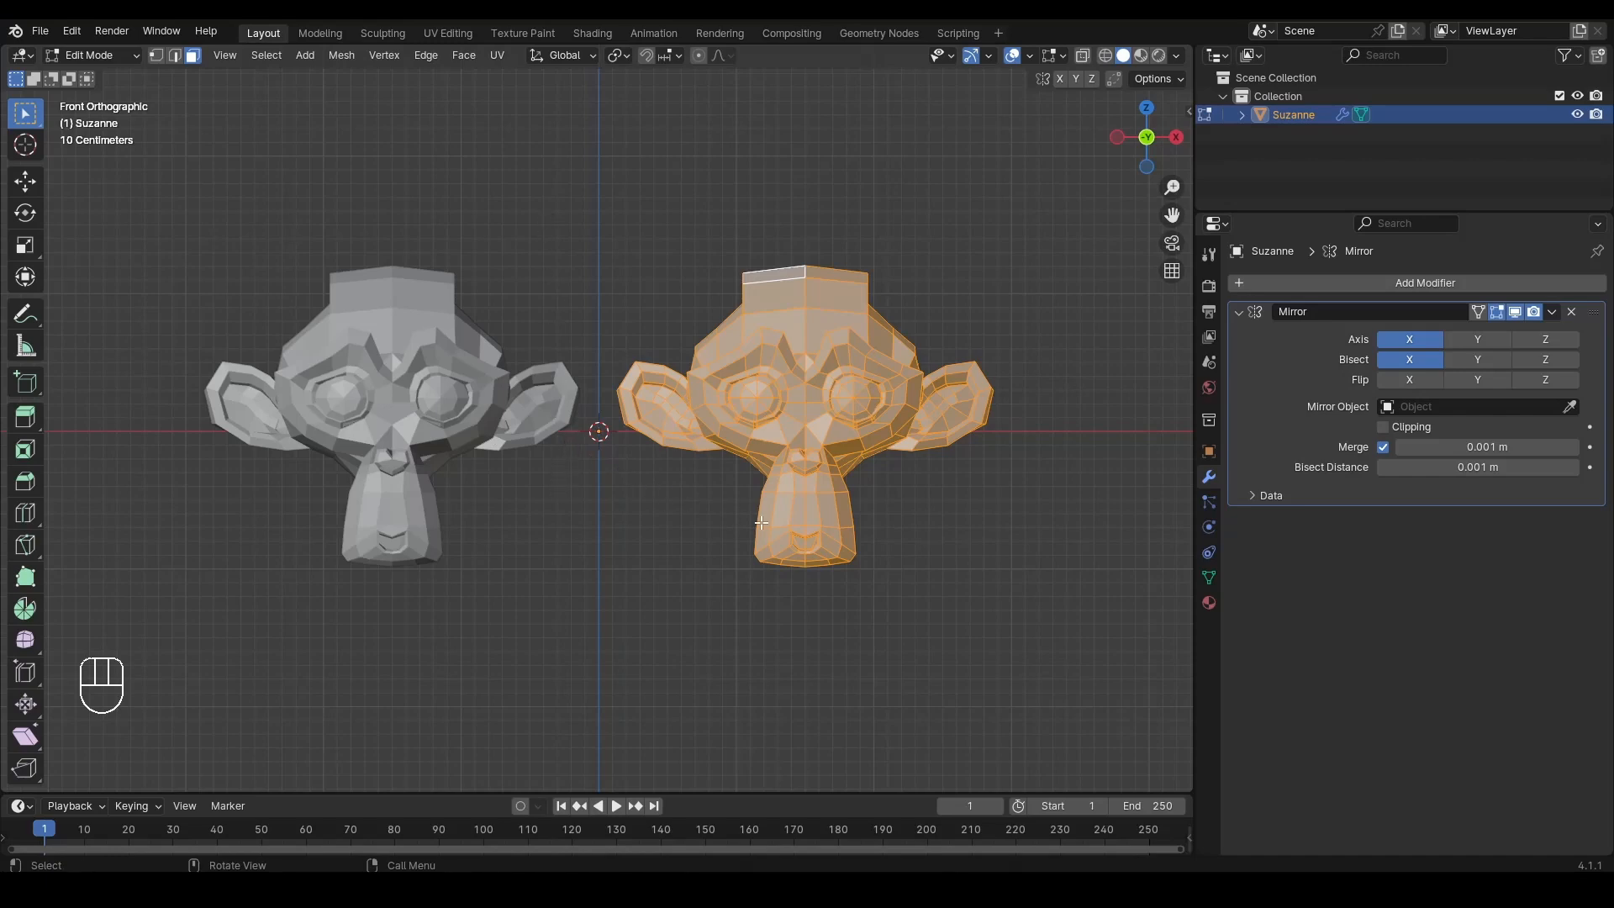
key(g)
key(x)
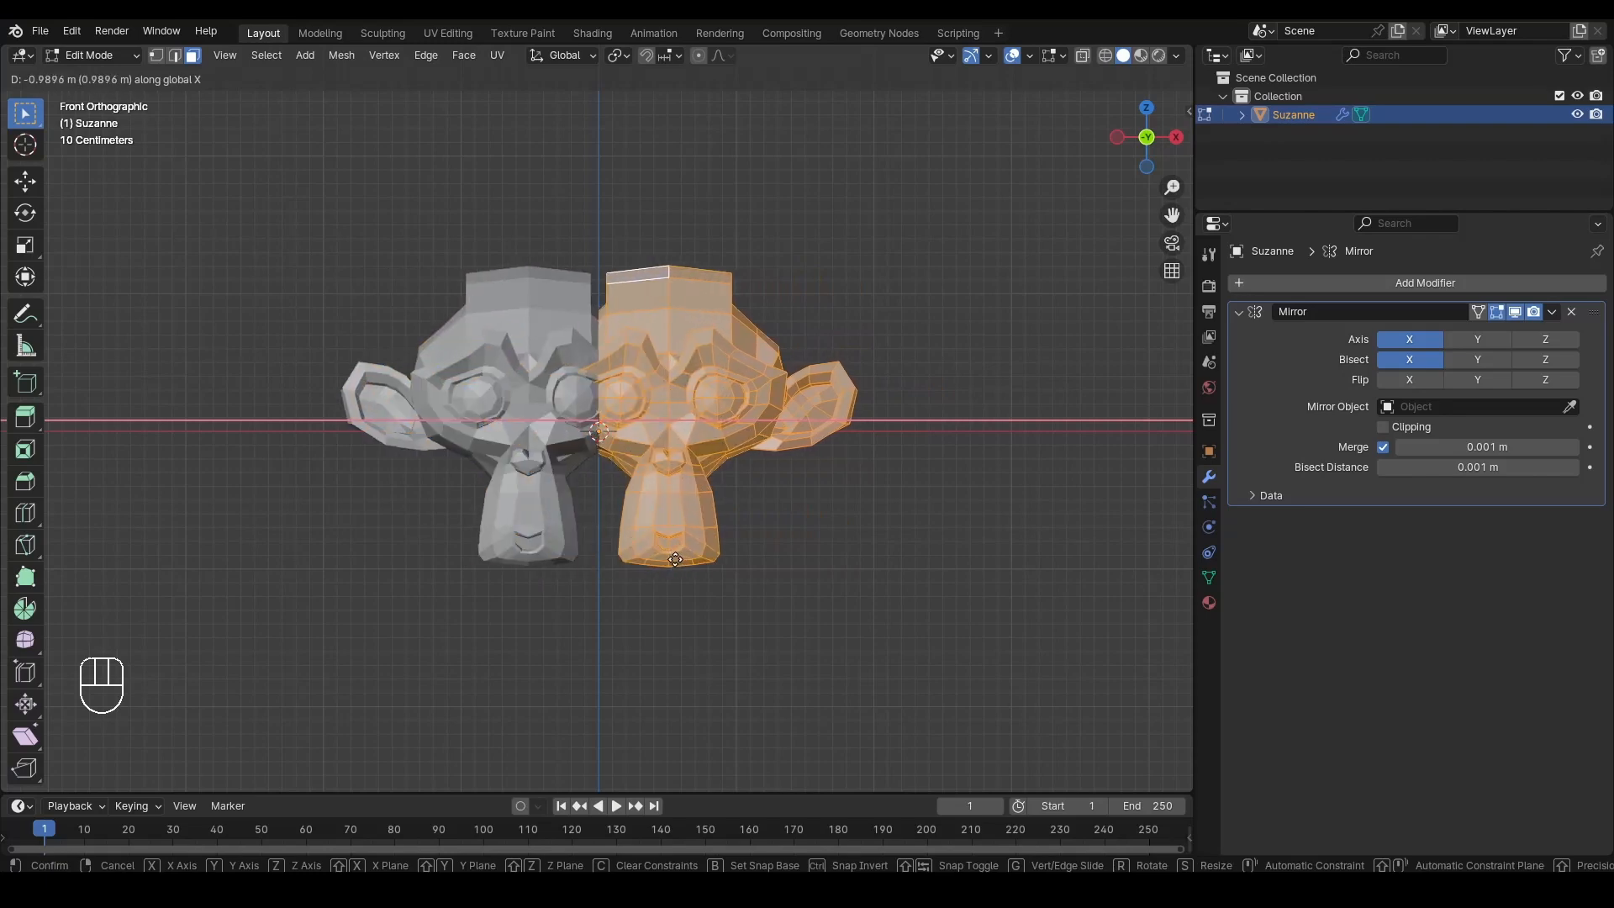
key(ctrl)
click(613, 586)
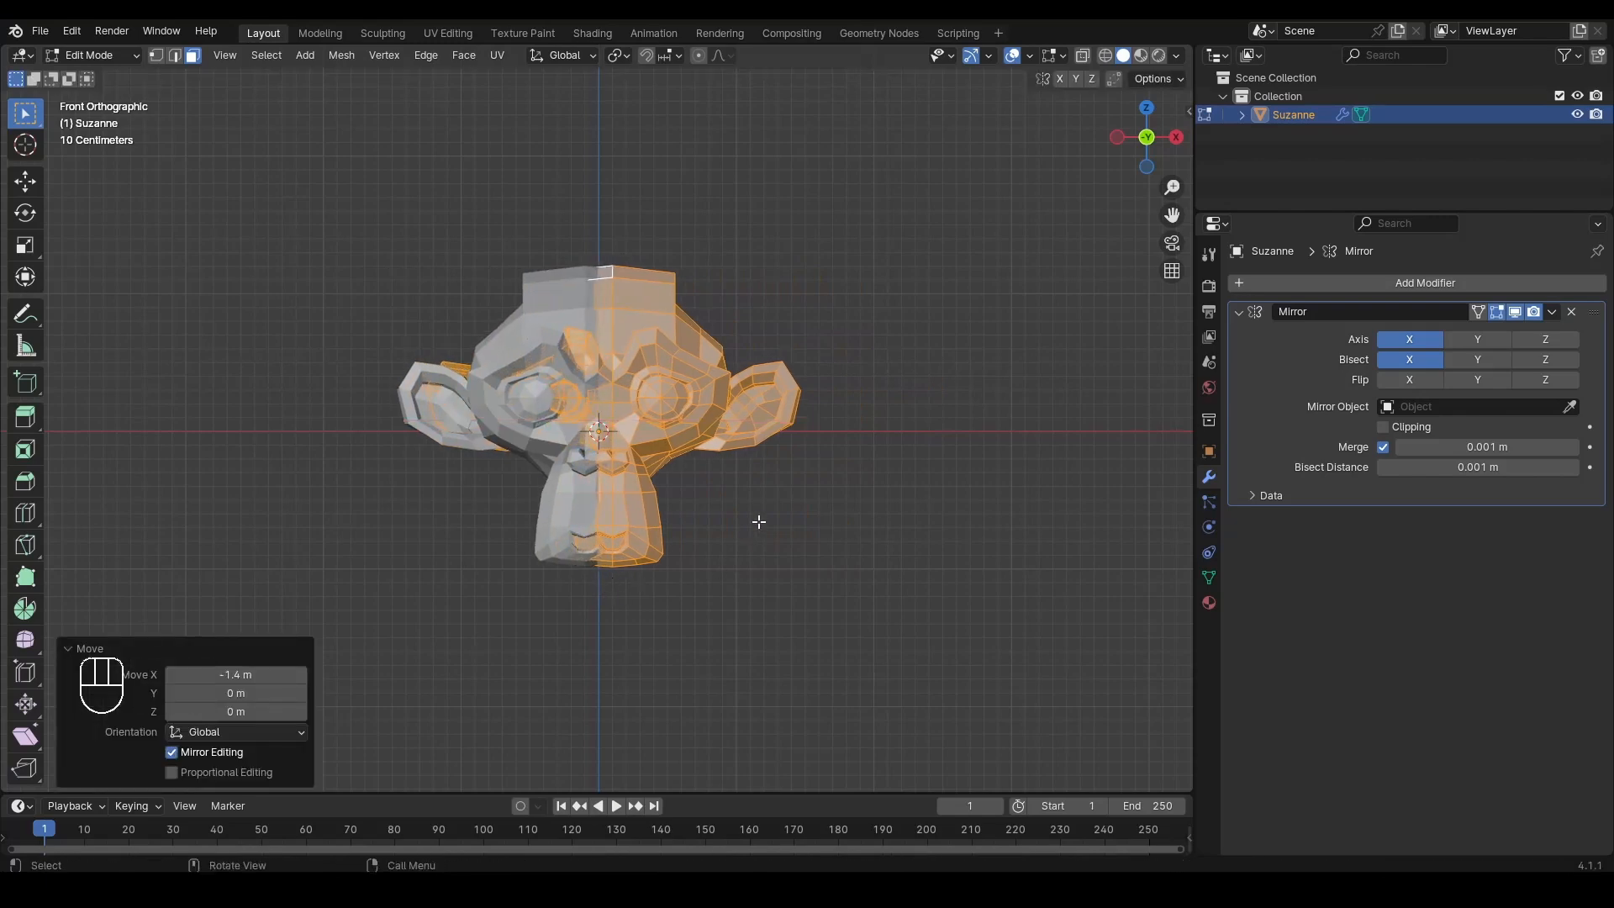
Step: Return to Object Mode, deselect the monkey, and examine the bisected head's centre seam up close and from the front
key(Tab)
click(745, 487)
scroll(643, 573, up, 3)
alt+drag(642, 563, 599, 509)
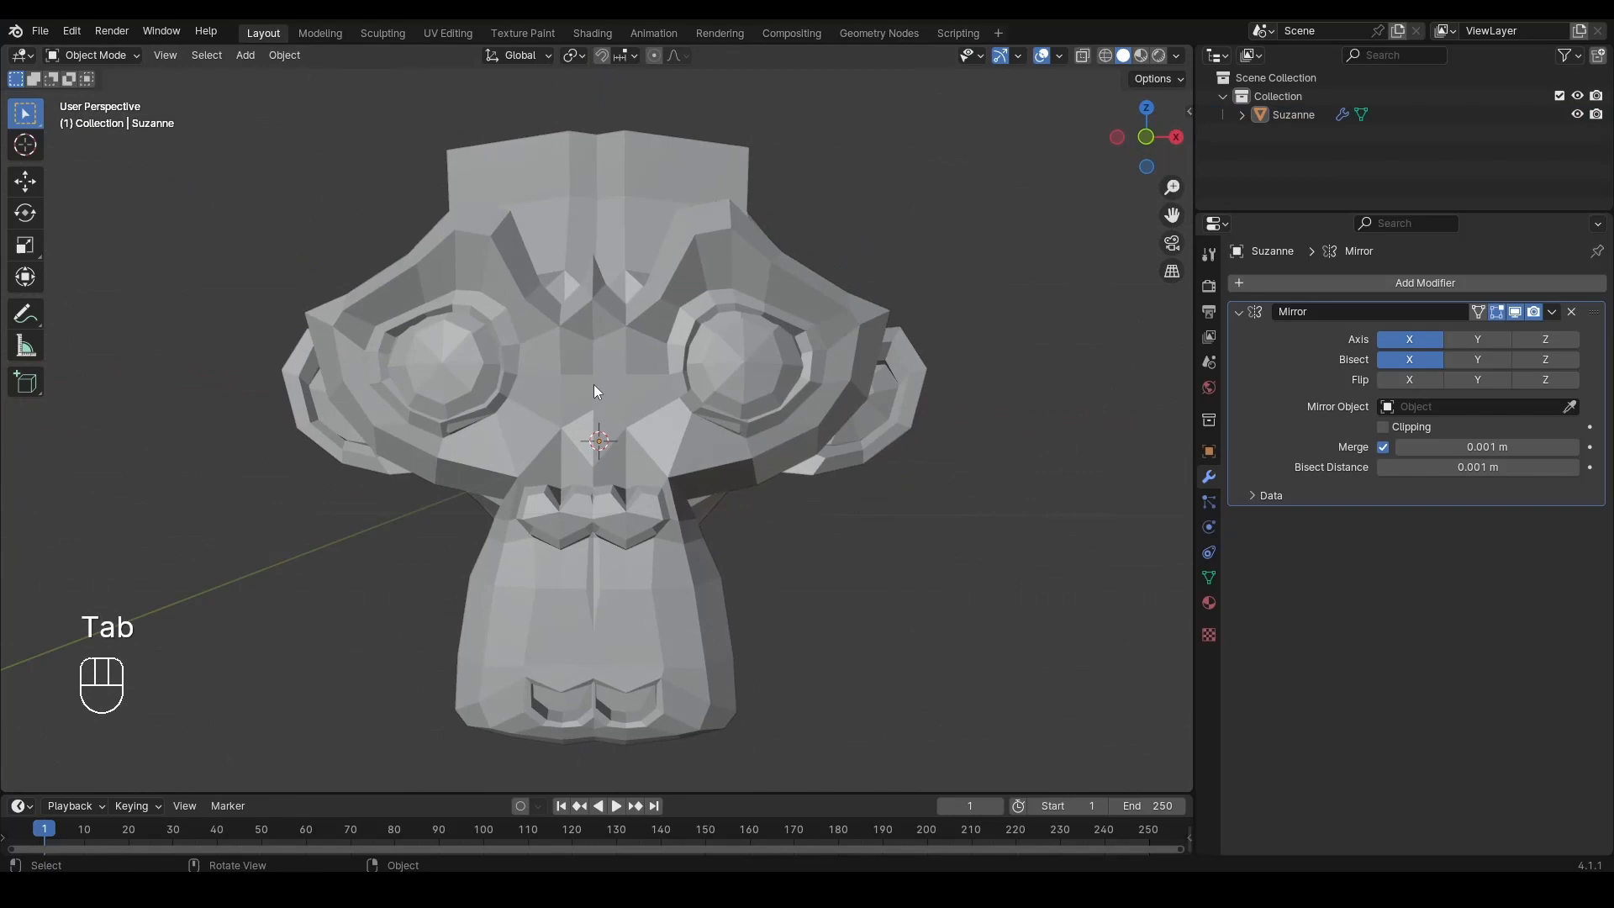
click(1148, 139)
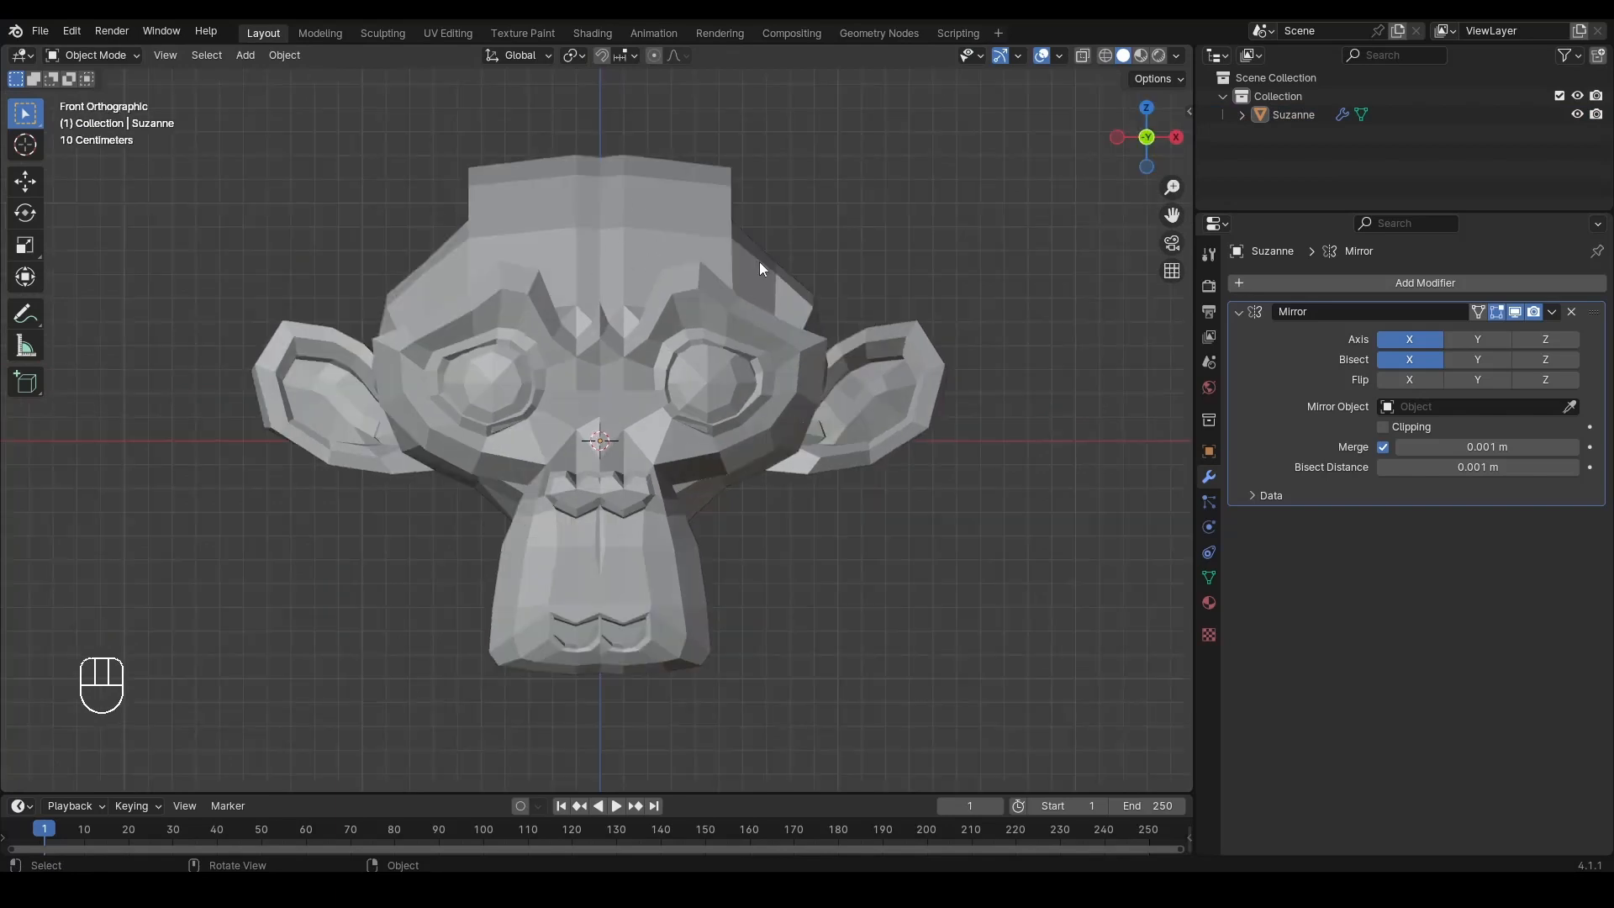
Step: Undo the monkey's last mesh move and the enabling of Bisect on X, returning to Edit Mode
key(ctrl+z)
key(ctrl+z)
key(ctrl+z)
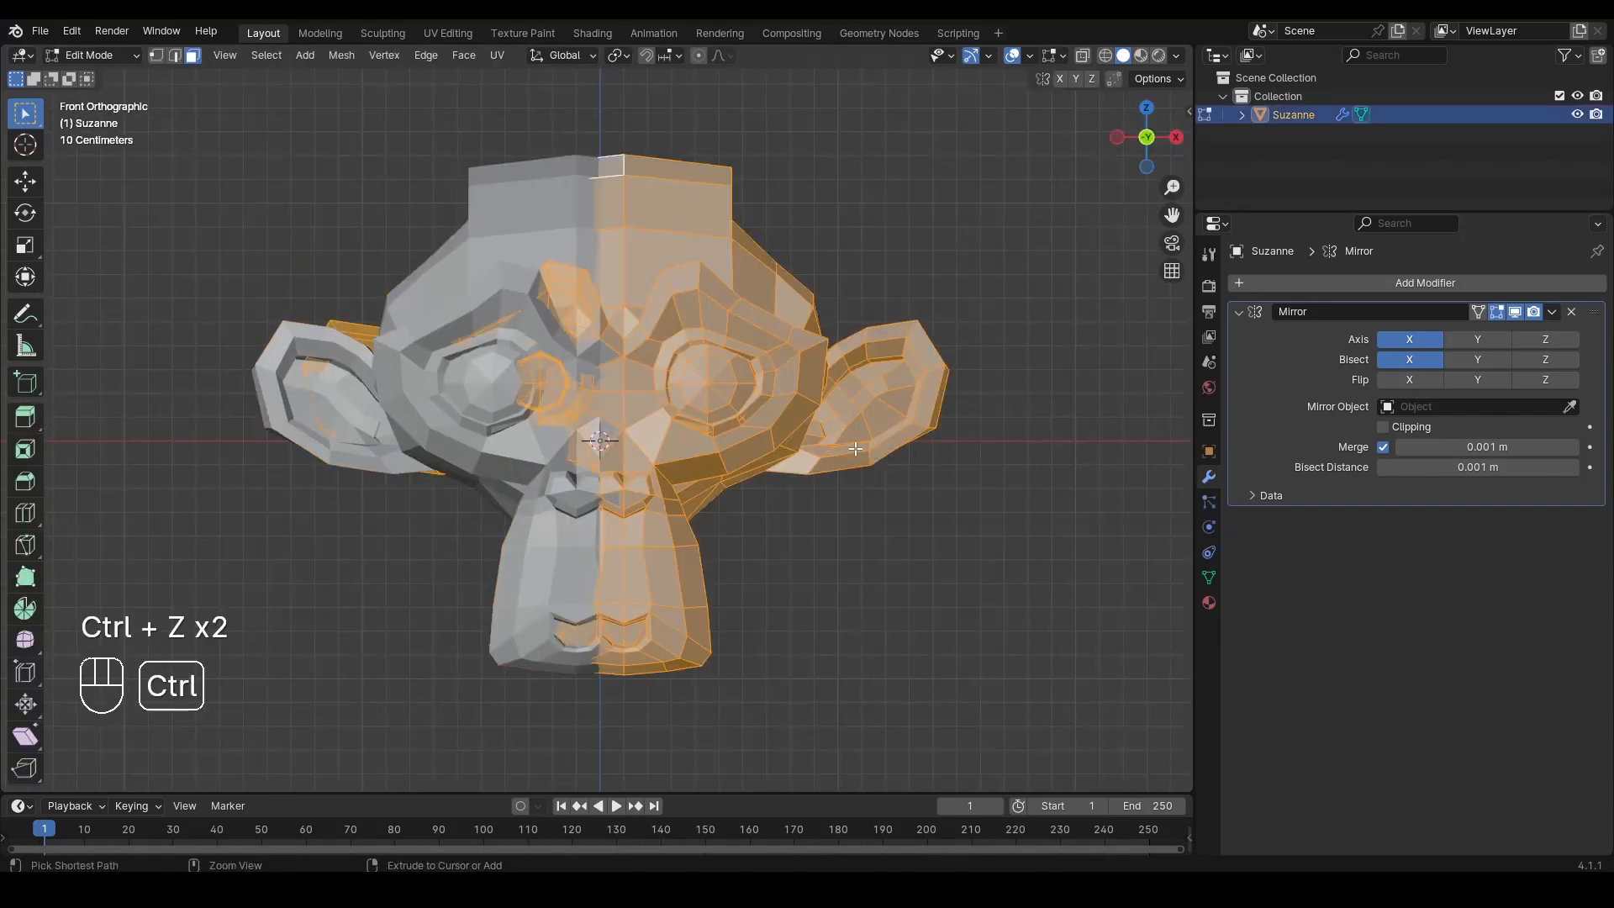
scroll(1097, 478, down, 1)
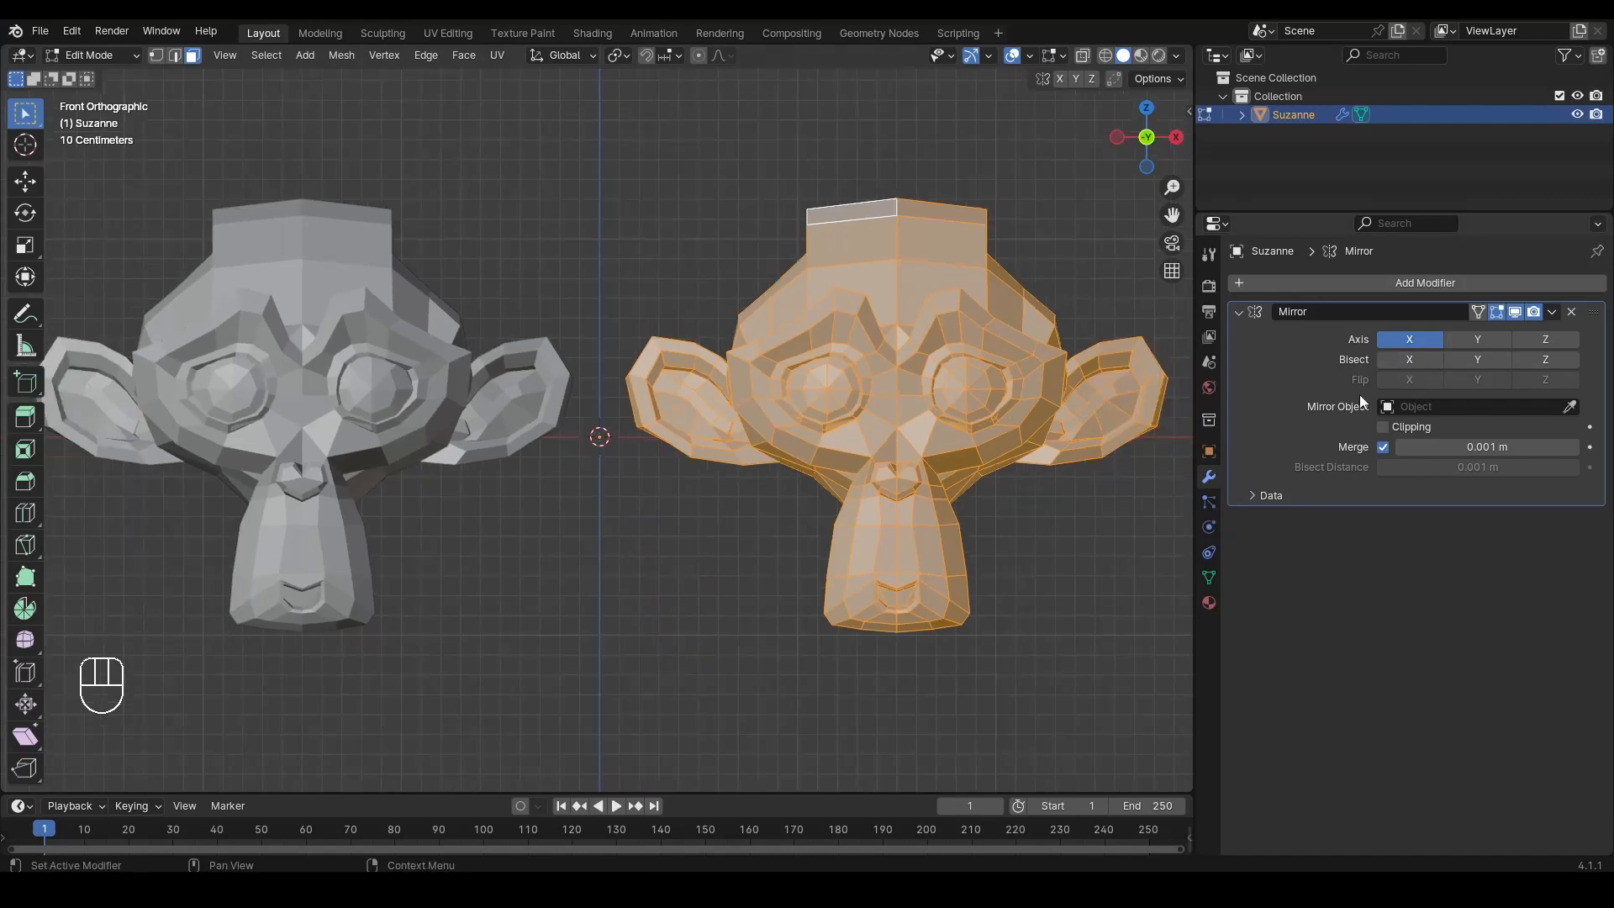
Step: Try moving the monkey's entire mesh -1.4 m along X without Bisect, examine the overlap in Object Mode, and undo the move
key(g)
key(x)
key(ctrl)
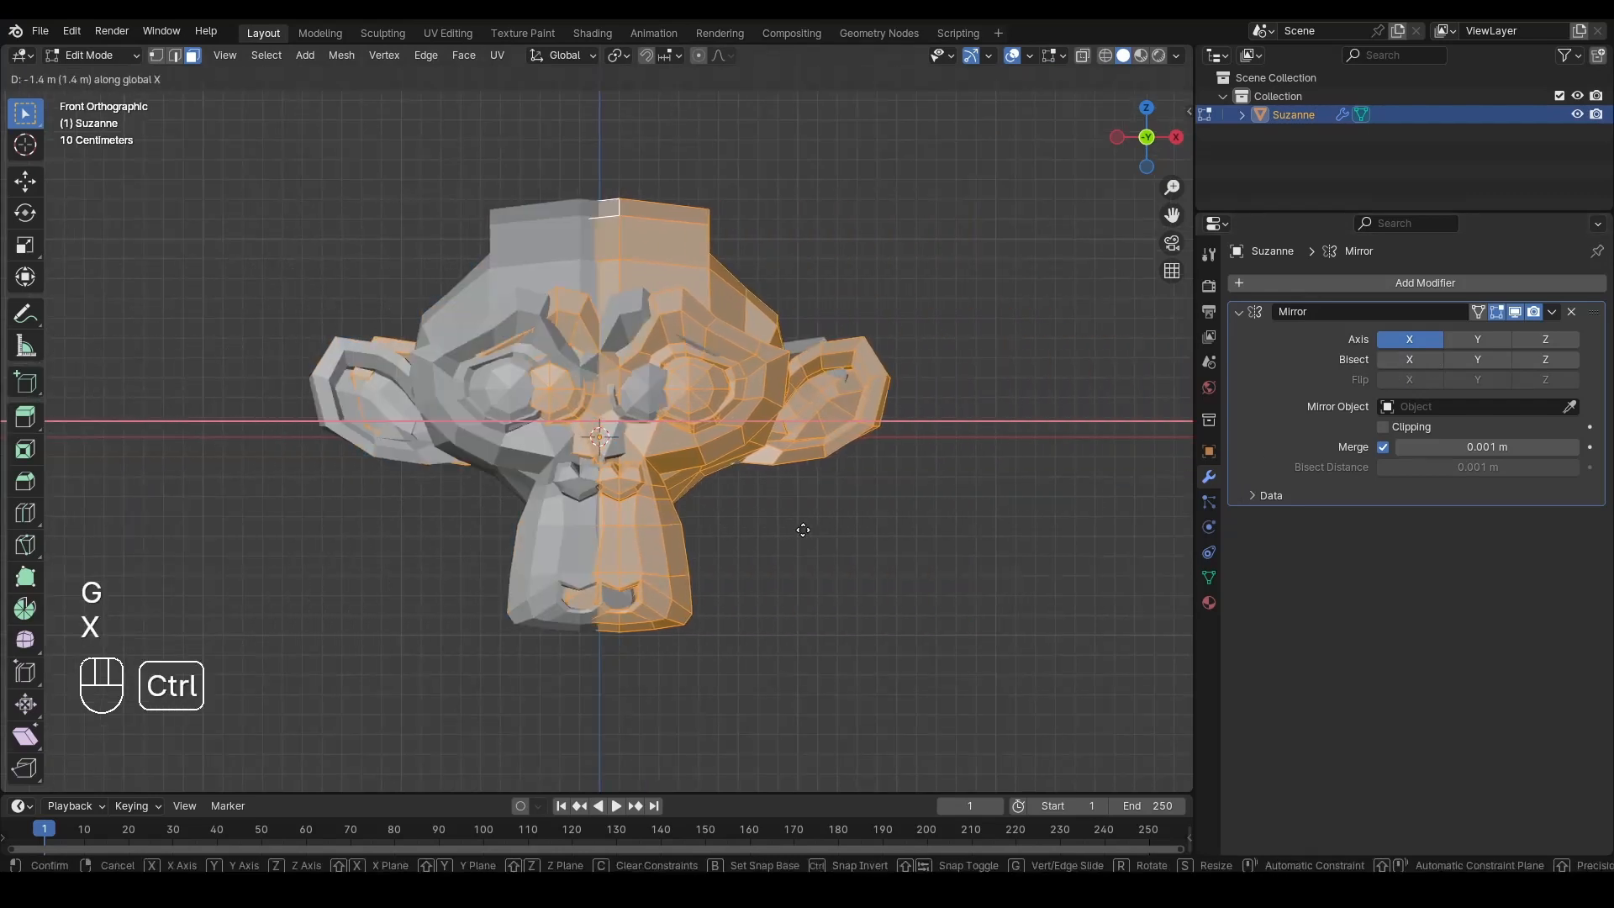
click(803, 530)
key(Tab)
alt+drag(446, 420, 546, 299)
click(1149, 145)
key(ctrl+z)
key(ctrl+z)
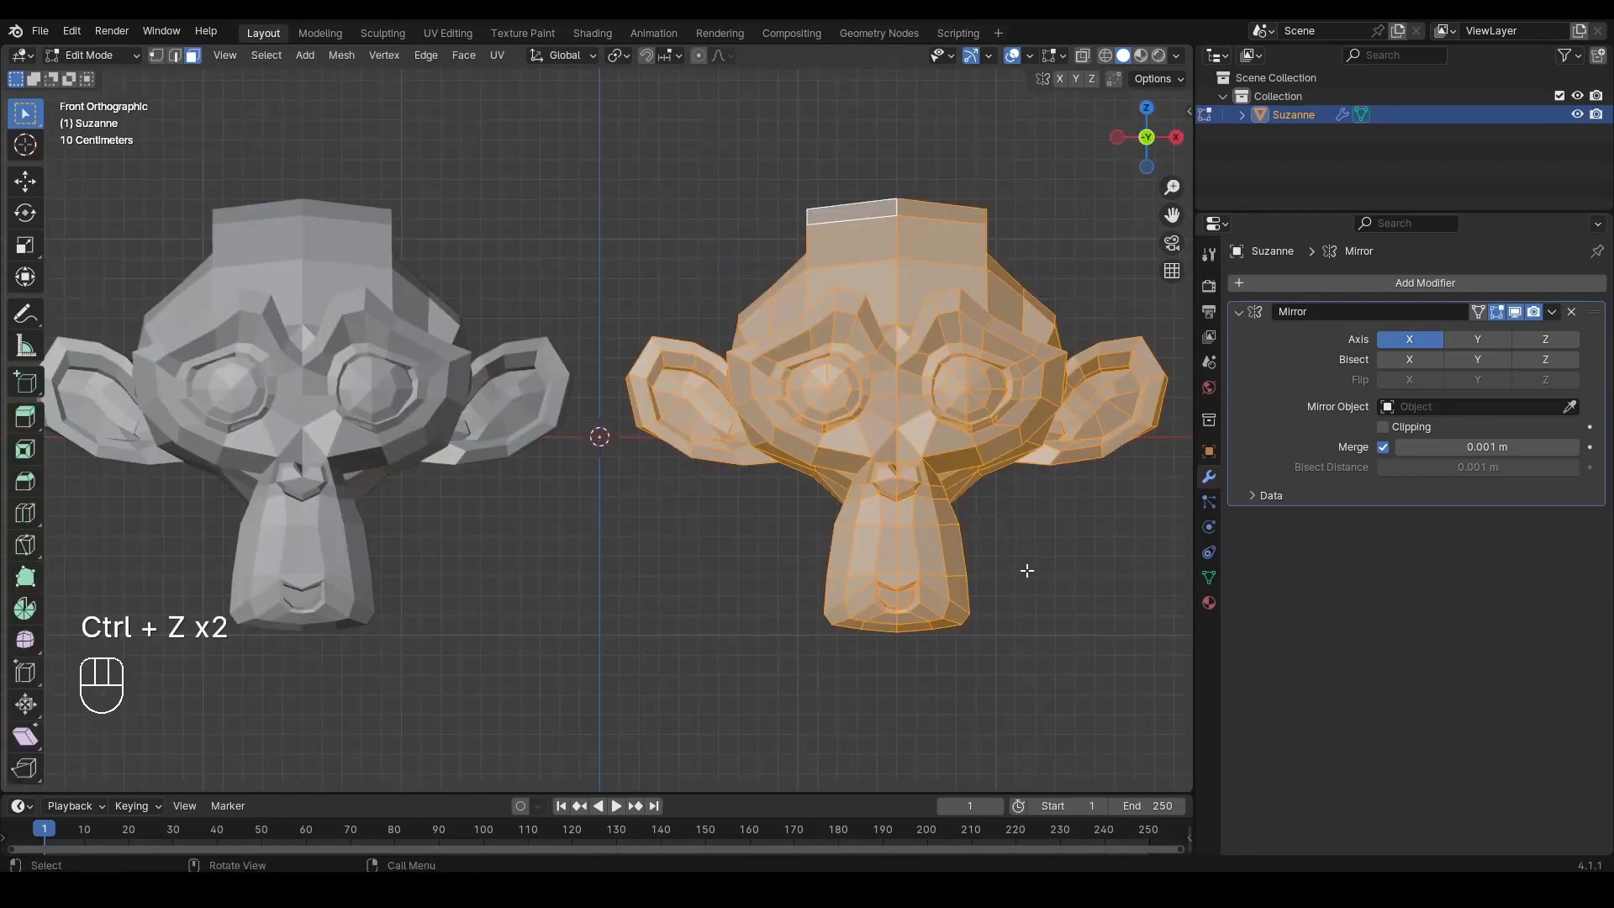
key(ctrl+z)
Step: Enable Bisect on X in the Mirror modifier and try moving the monkey's entire mesh along X
click(1426, 359)
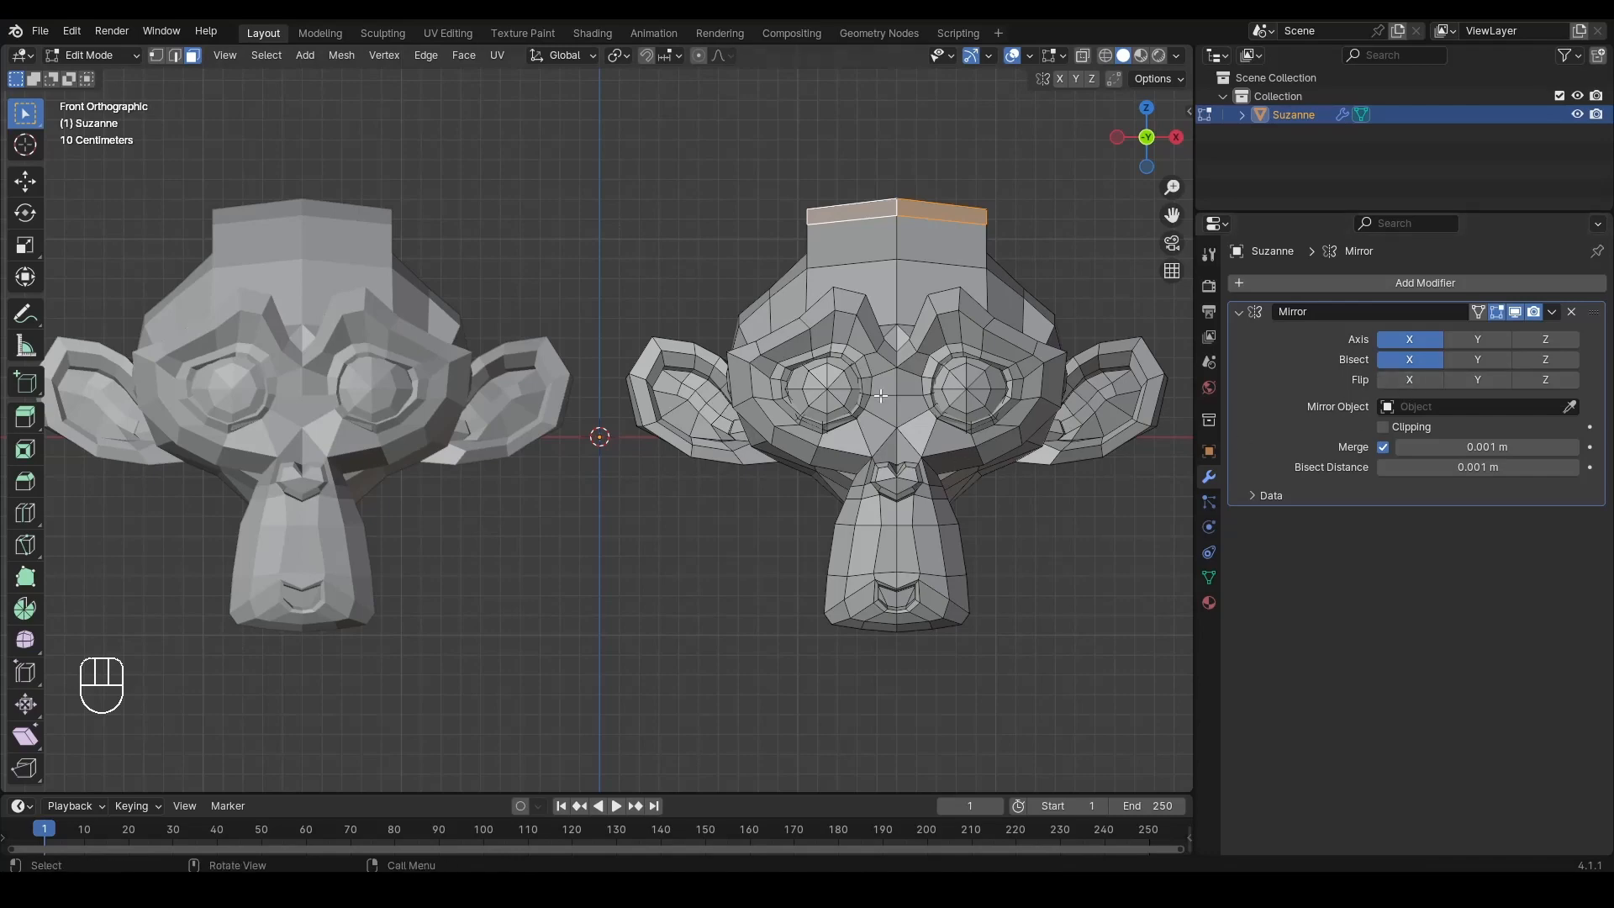
scroll(1035, 454, down, 2)
key(a)
key(g)
key(x)
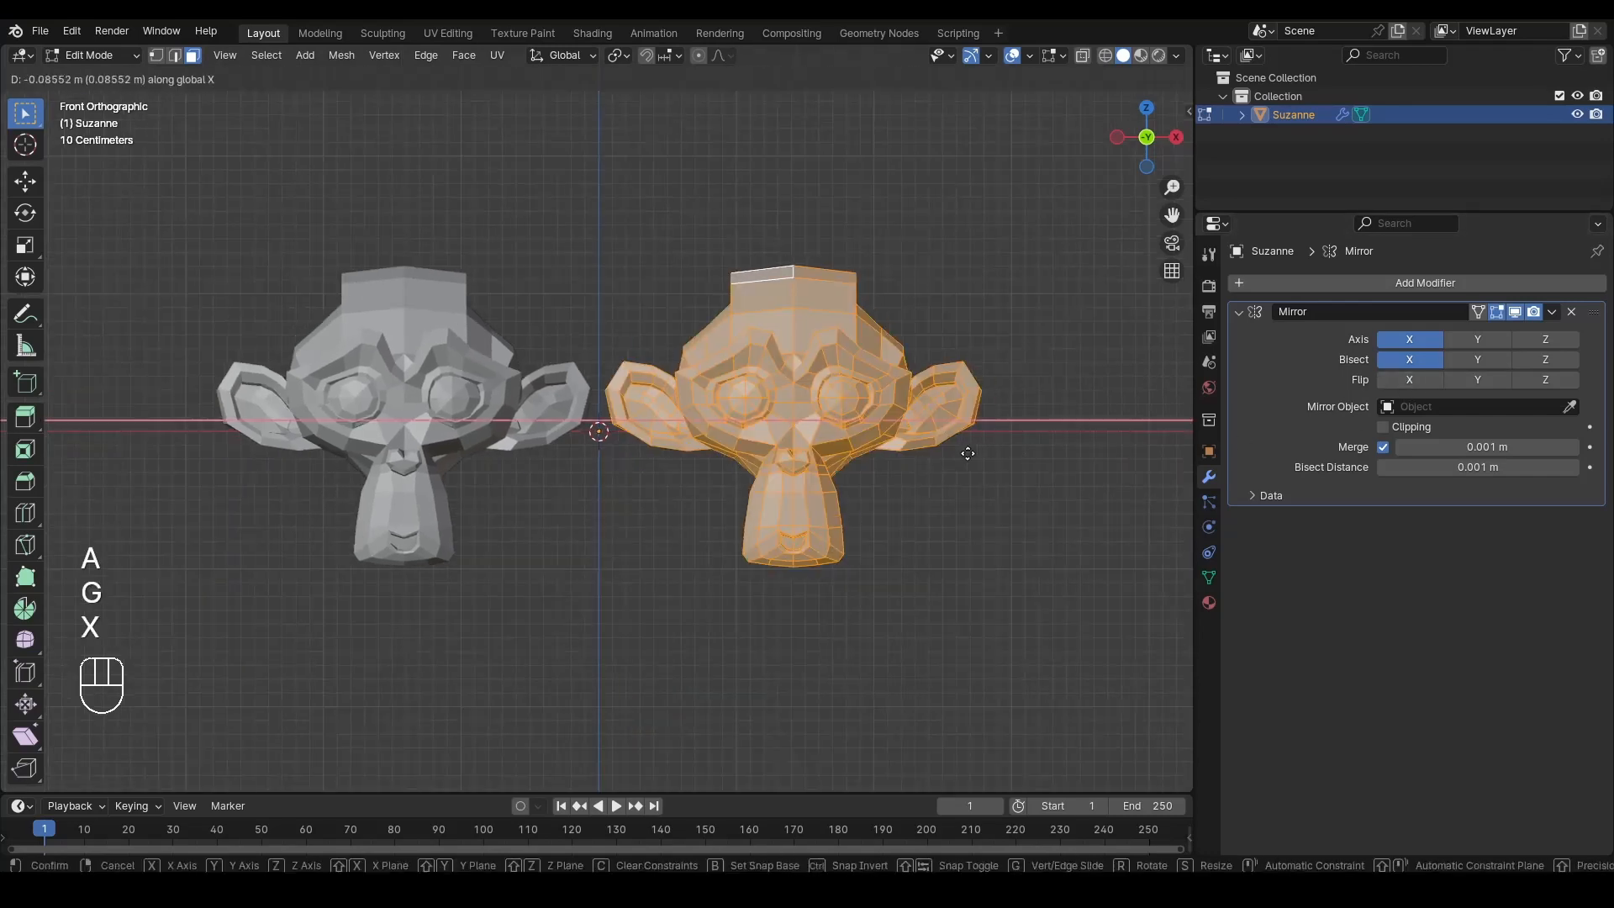
right_click(875, 457)
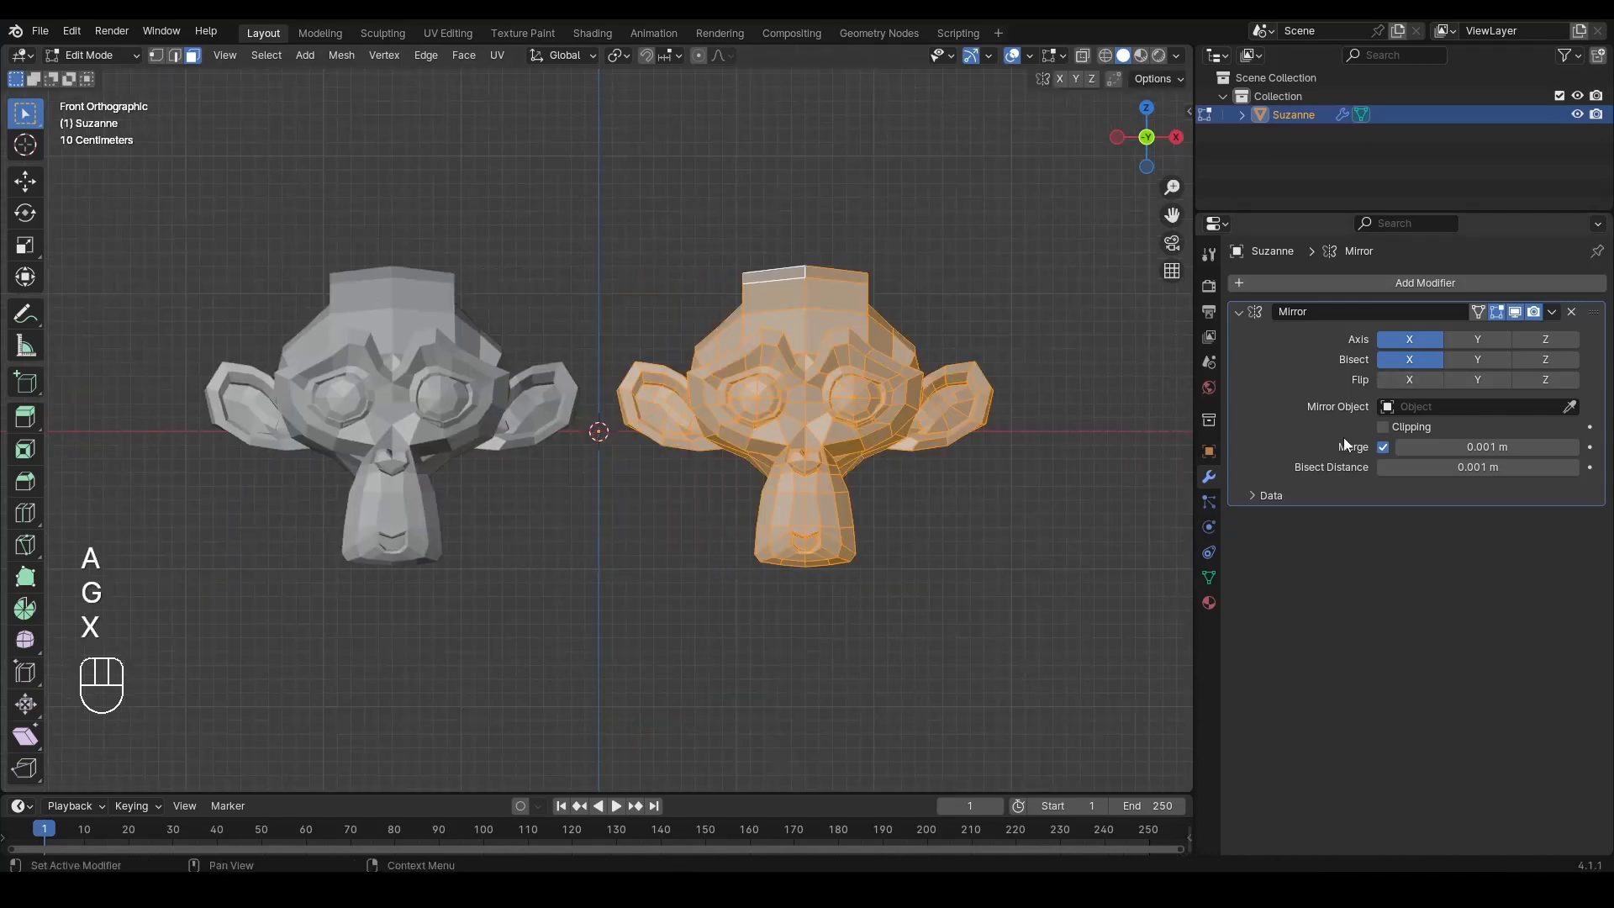
Step: Try Flip on X for the bisected mirror, undo Flip and Bisect, and select the monkey's entire mesh
click(1409, 380)
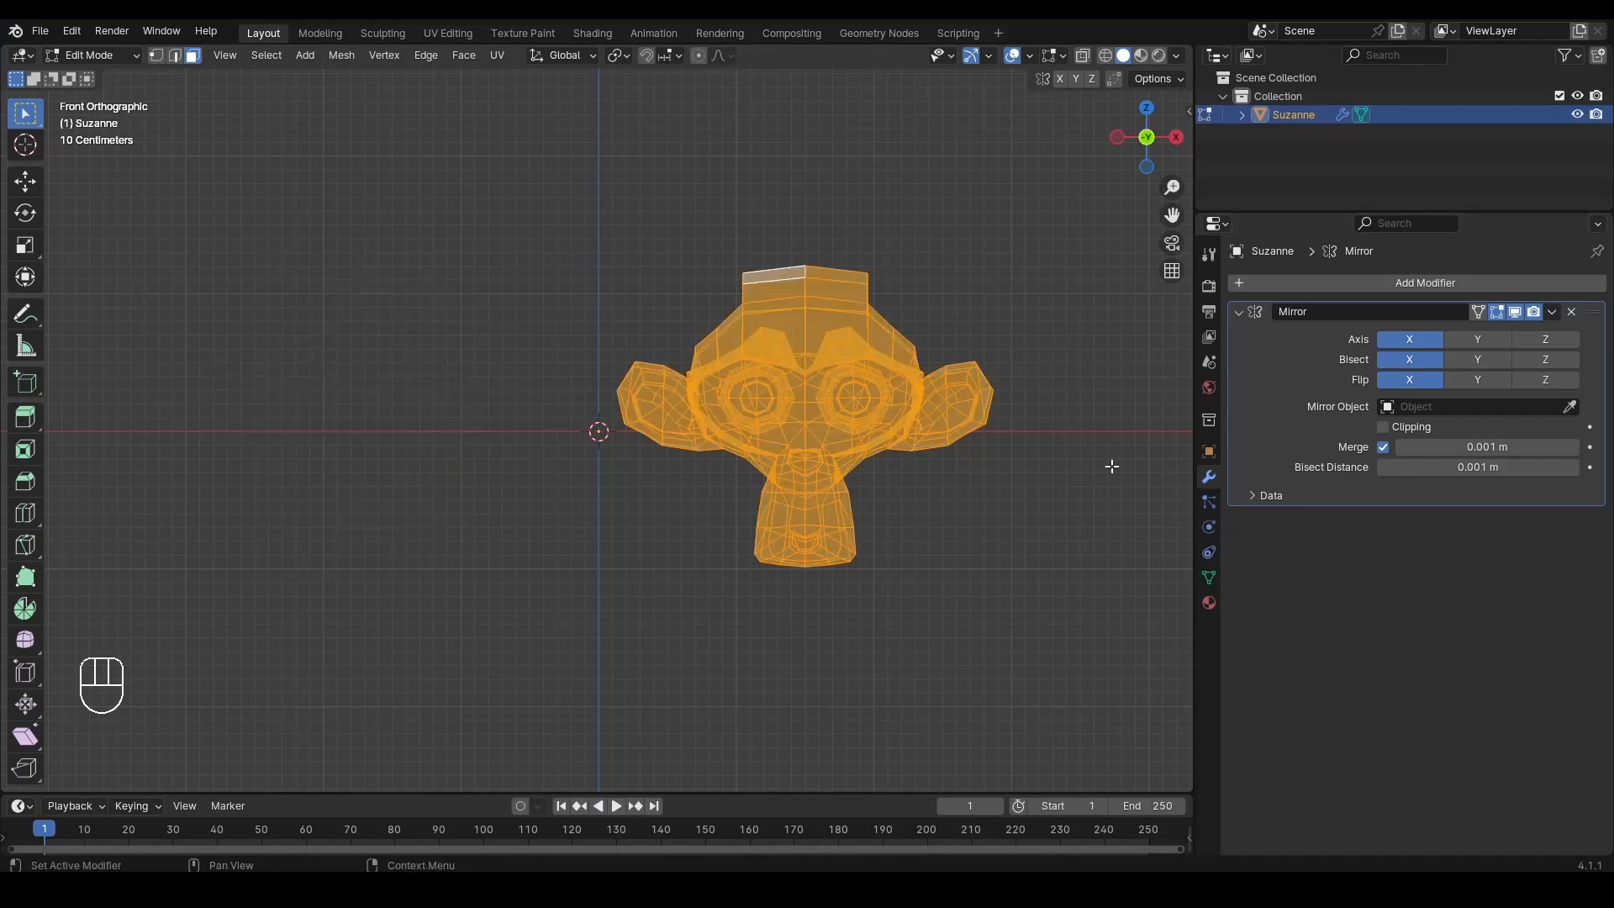
key(ctrl+z)
key(ctrl+z)
key(a)
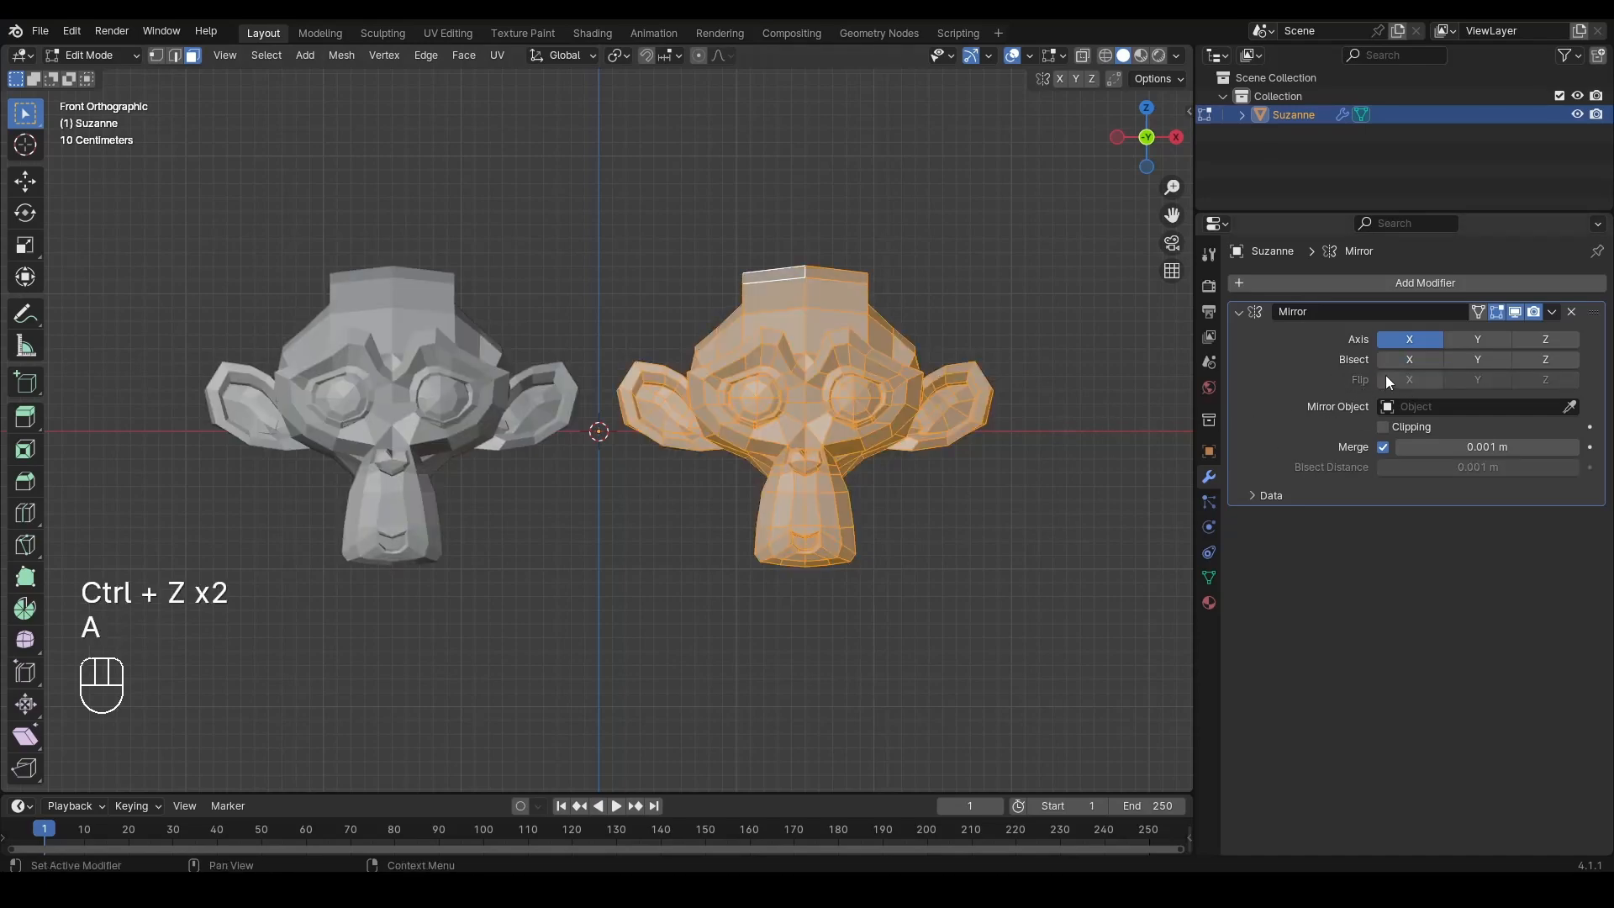
Step: Enable Bisect on X and move the monkey's entire mesh -3.1 m along X past the mirror centre
click(1409, 359)
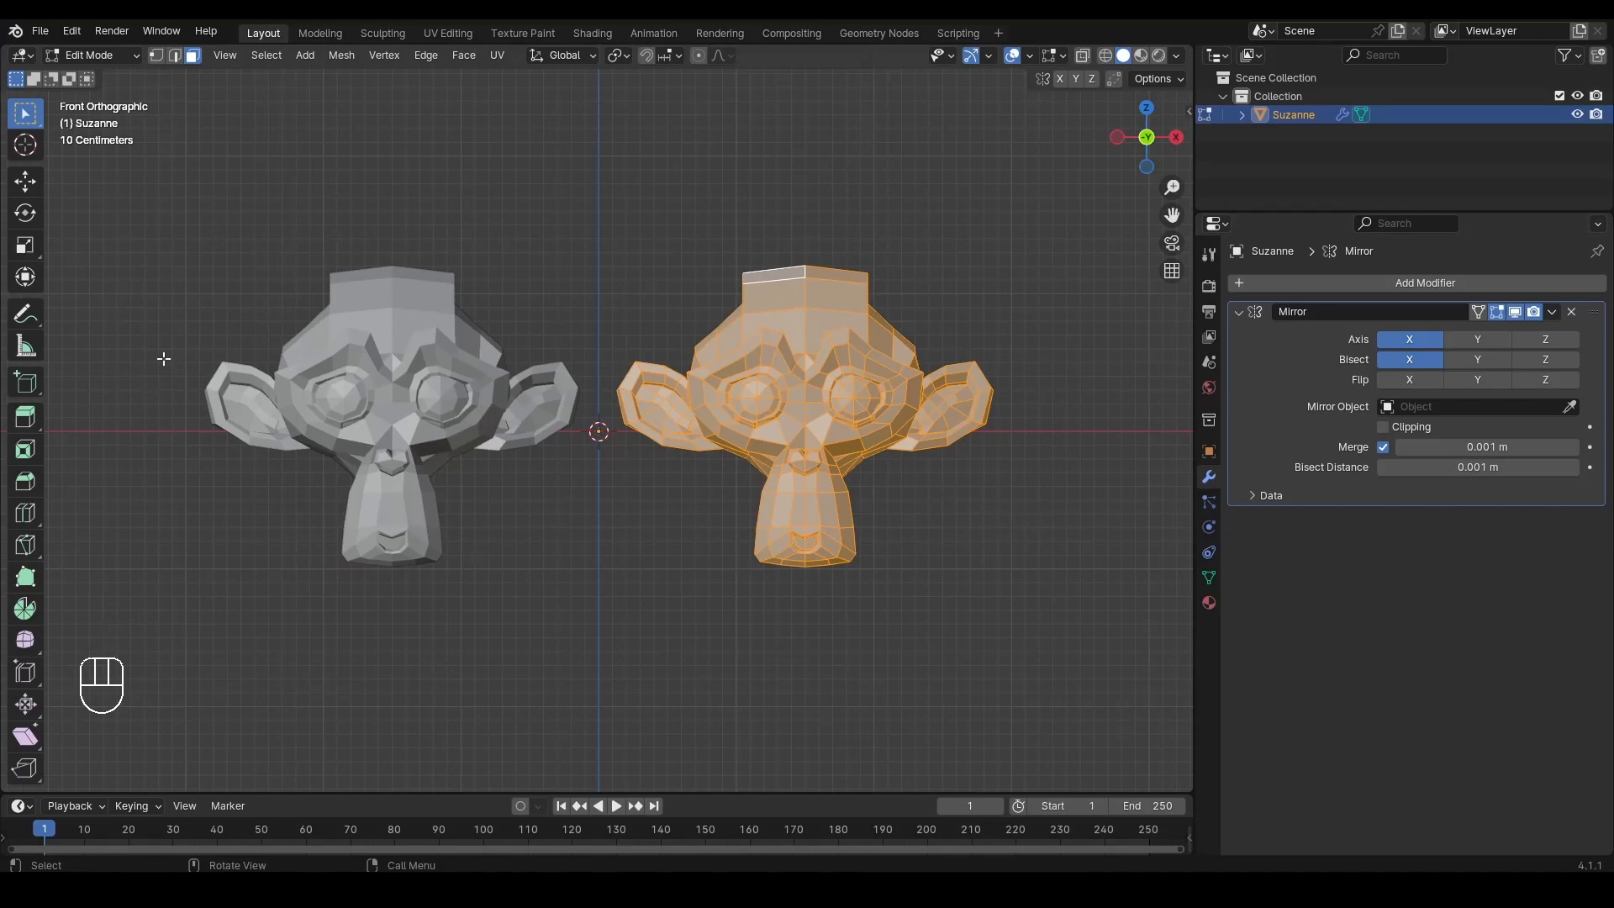
key(g)
key(x)
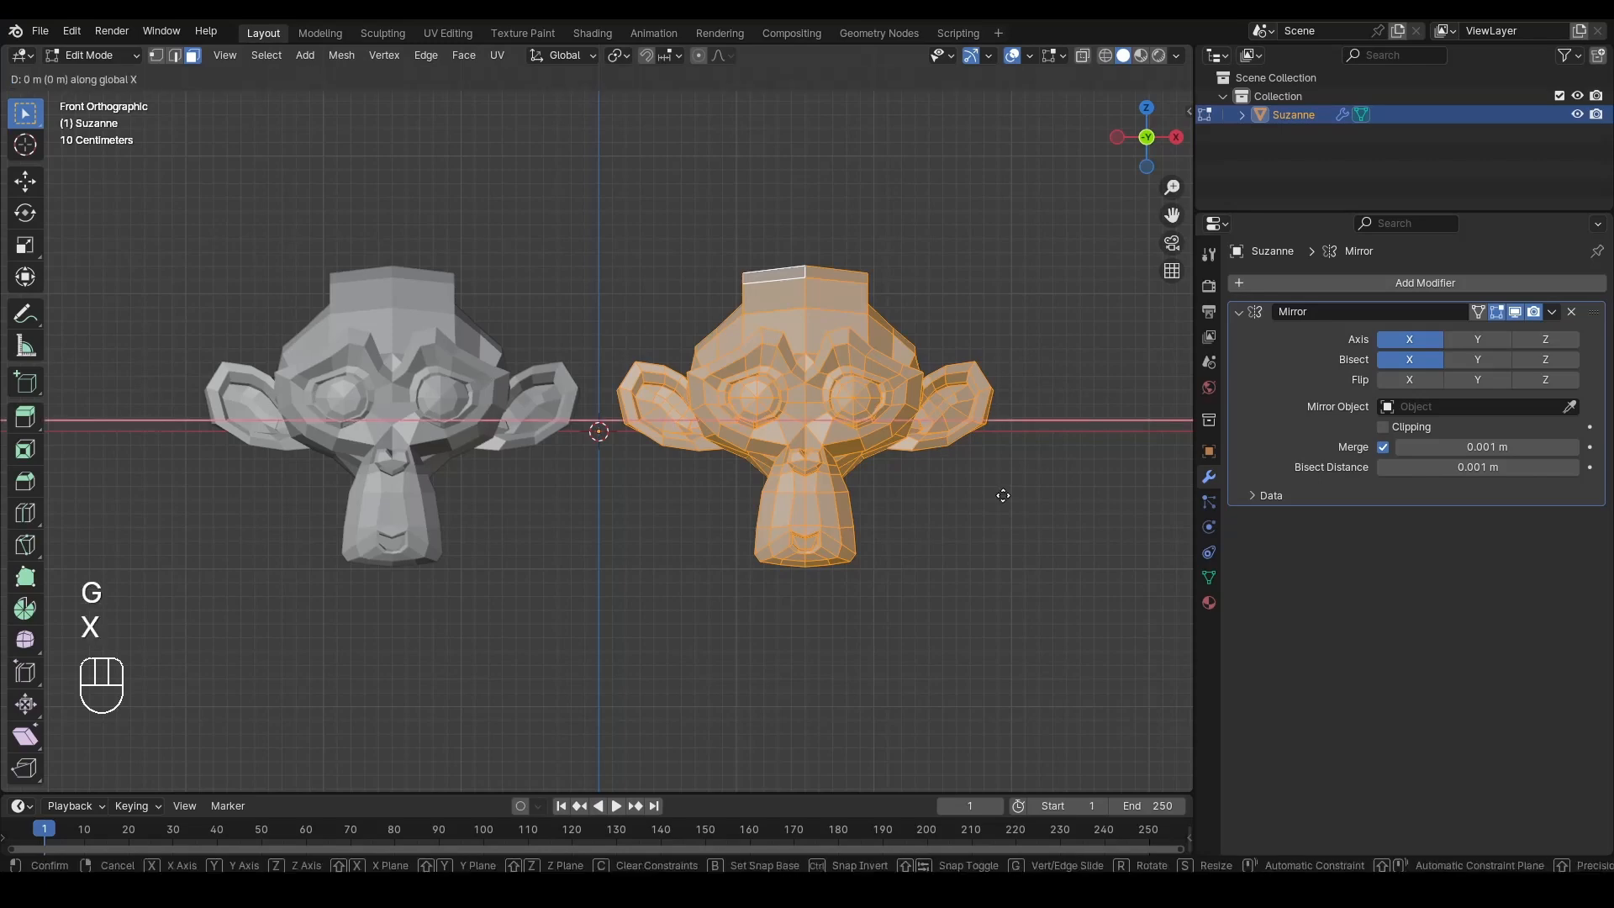
click(569, 508)
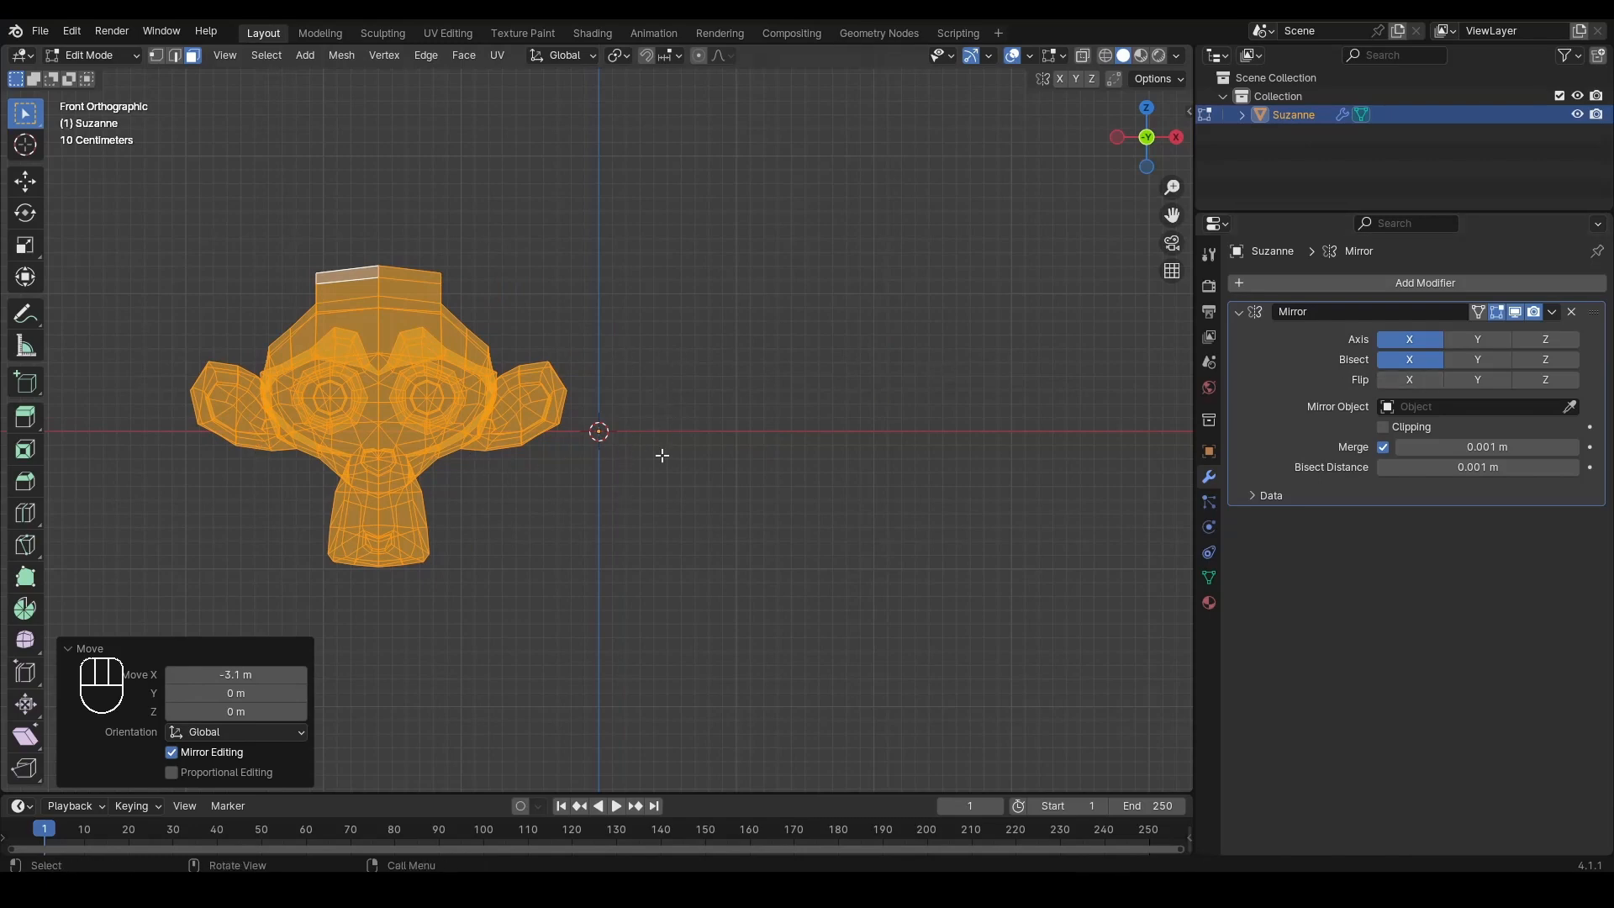
Step: Move the monkey's entire mesh back 3.3 m along X to the positive side of the mirror centre
key(g)
key(x)
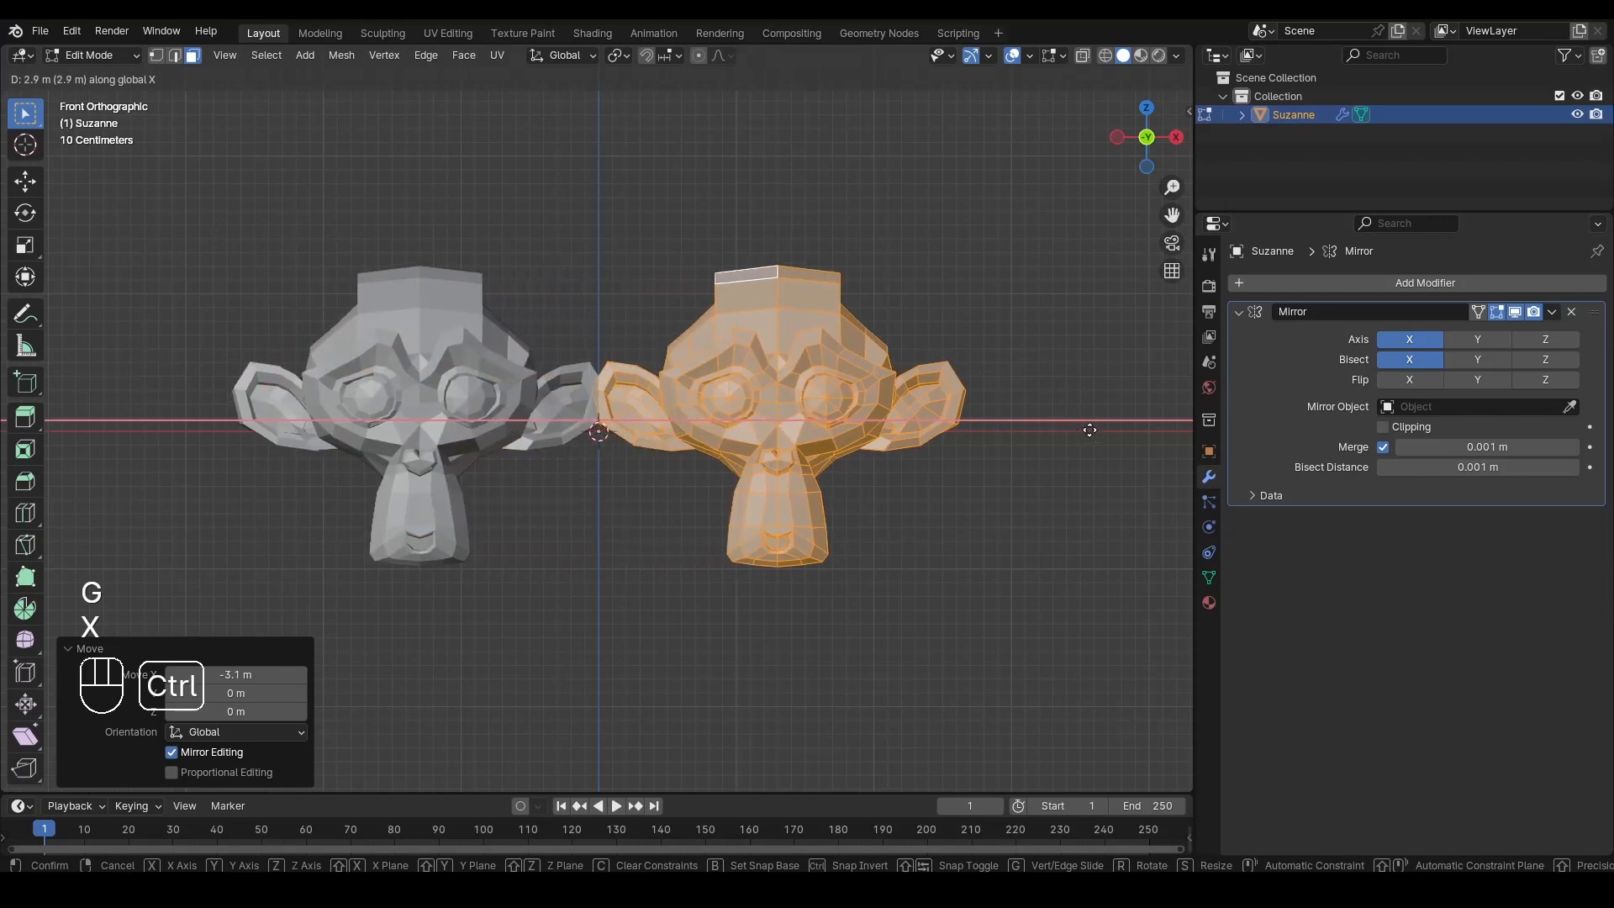
ctrl+click(948, 460)
Step: Enable Flip on X, try moving the mesh about -3.7 m across the centre, and undo the recent Bisect, Flip and move changes
click(1398, 380)
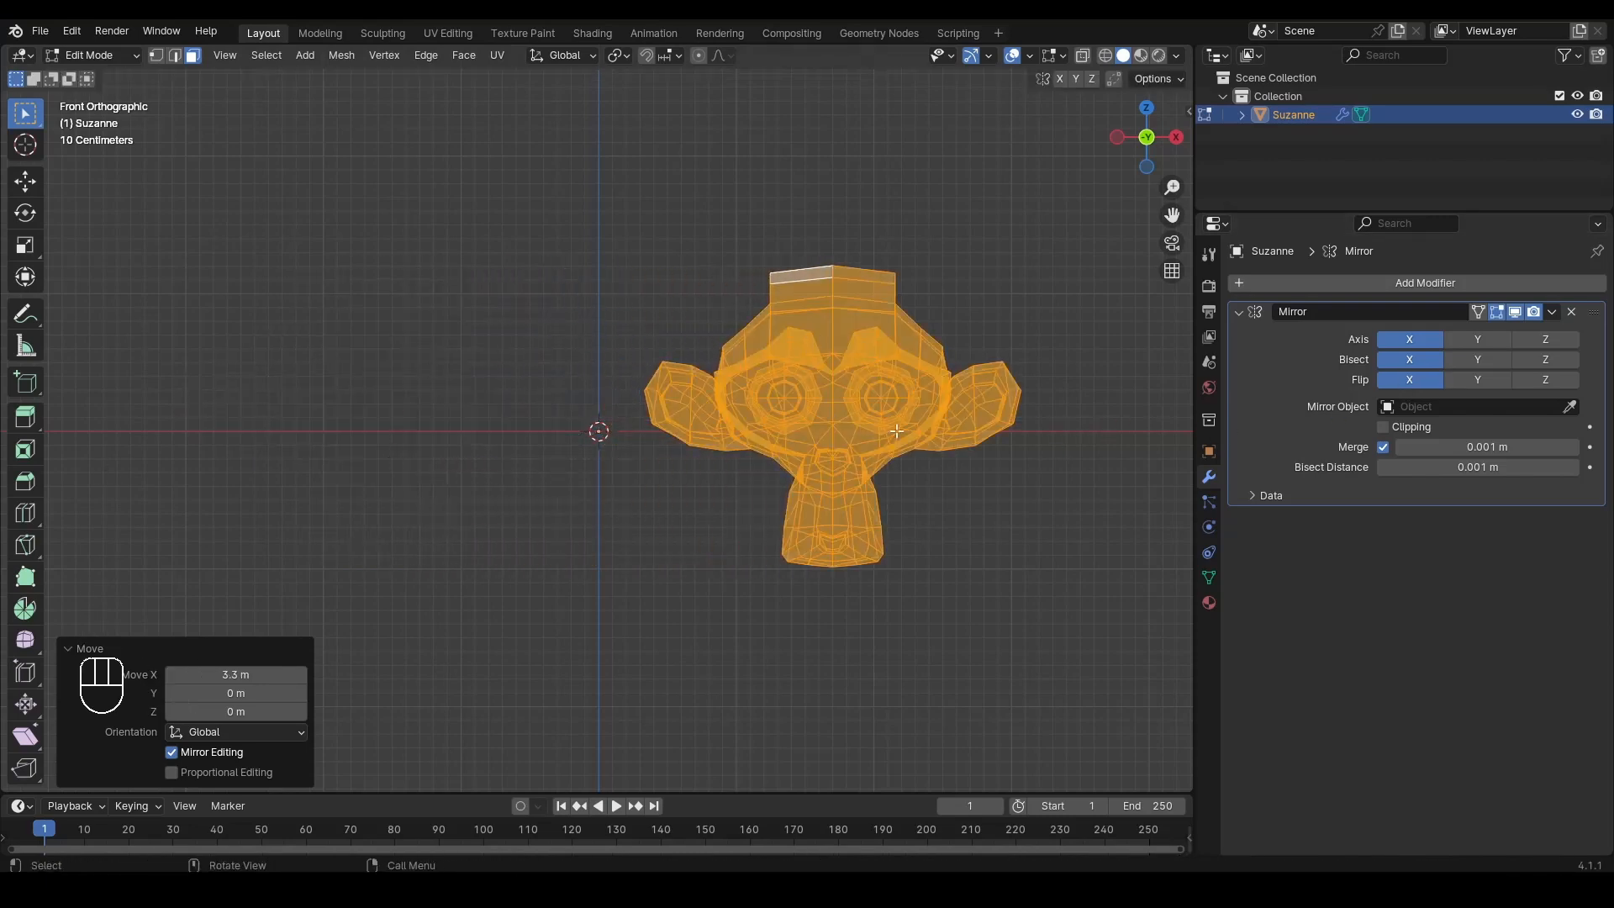
key(g)
key(x)
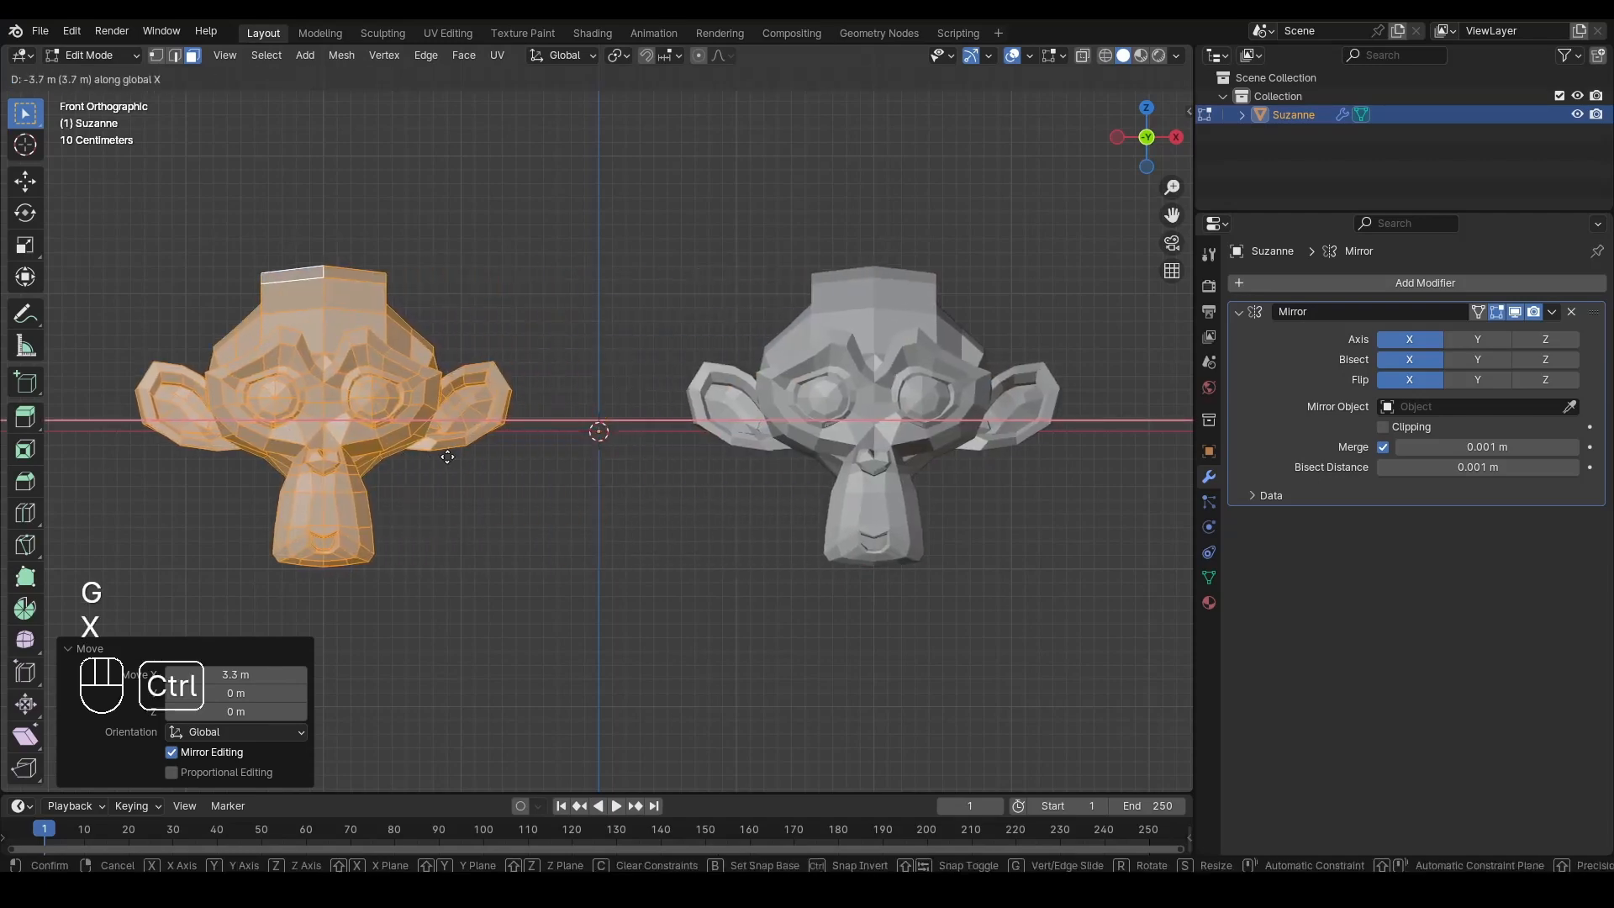
ctrl+right_click(448, 459)
key(ctrl+z)
key(ctrl+z)
key(ctrl+z)
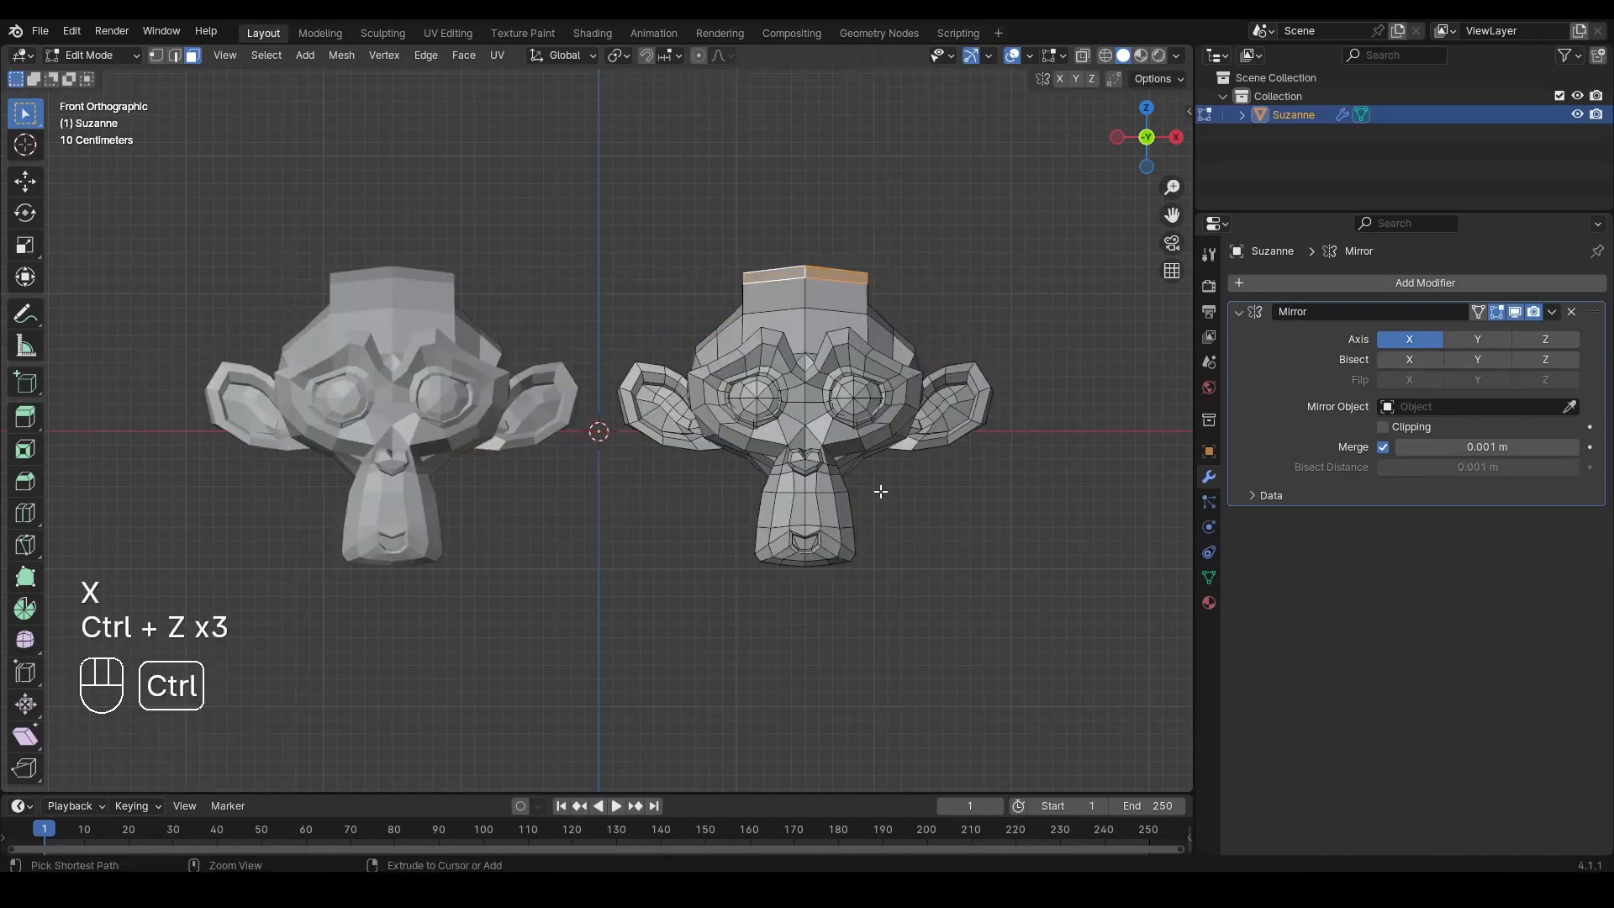
Step: Return to Object Mode and look through the Mirror modifier's Data options for UV mirroring, offset and vertex groups
key(Tab)
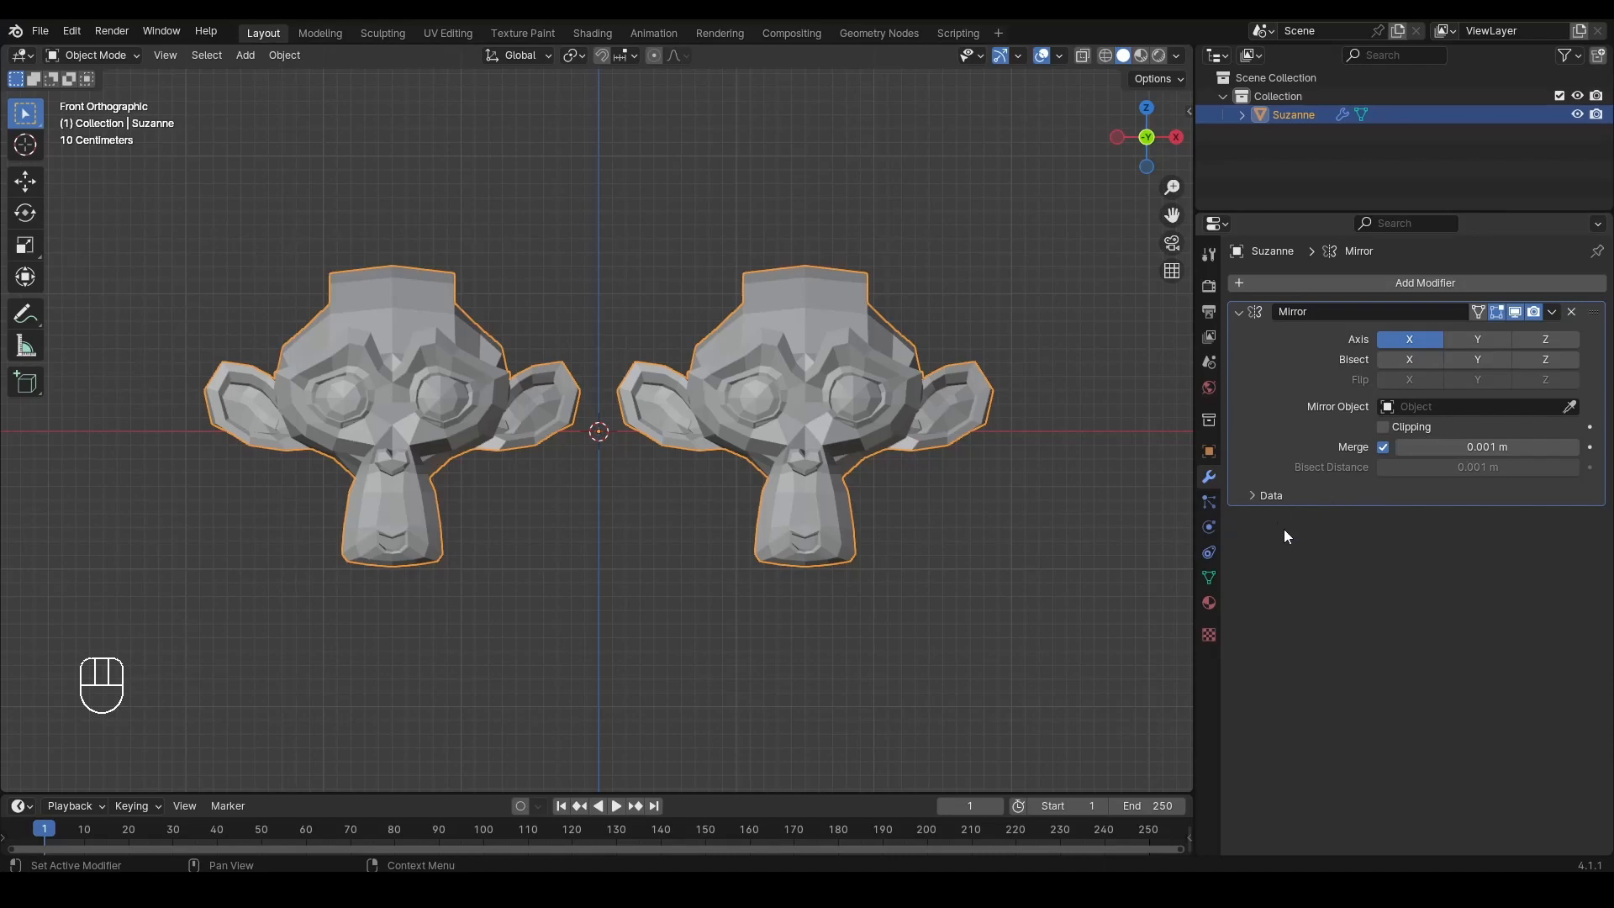
click(1264, 497)
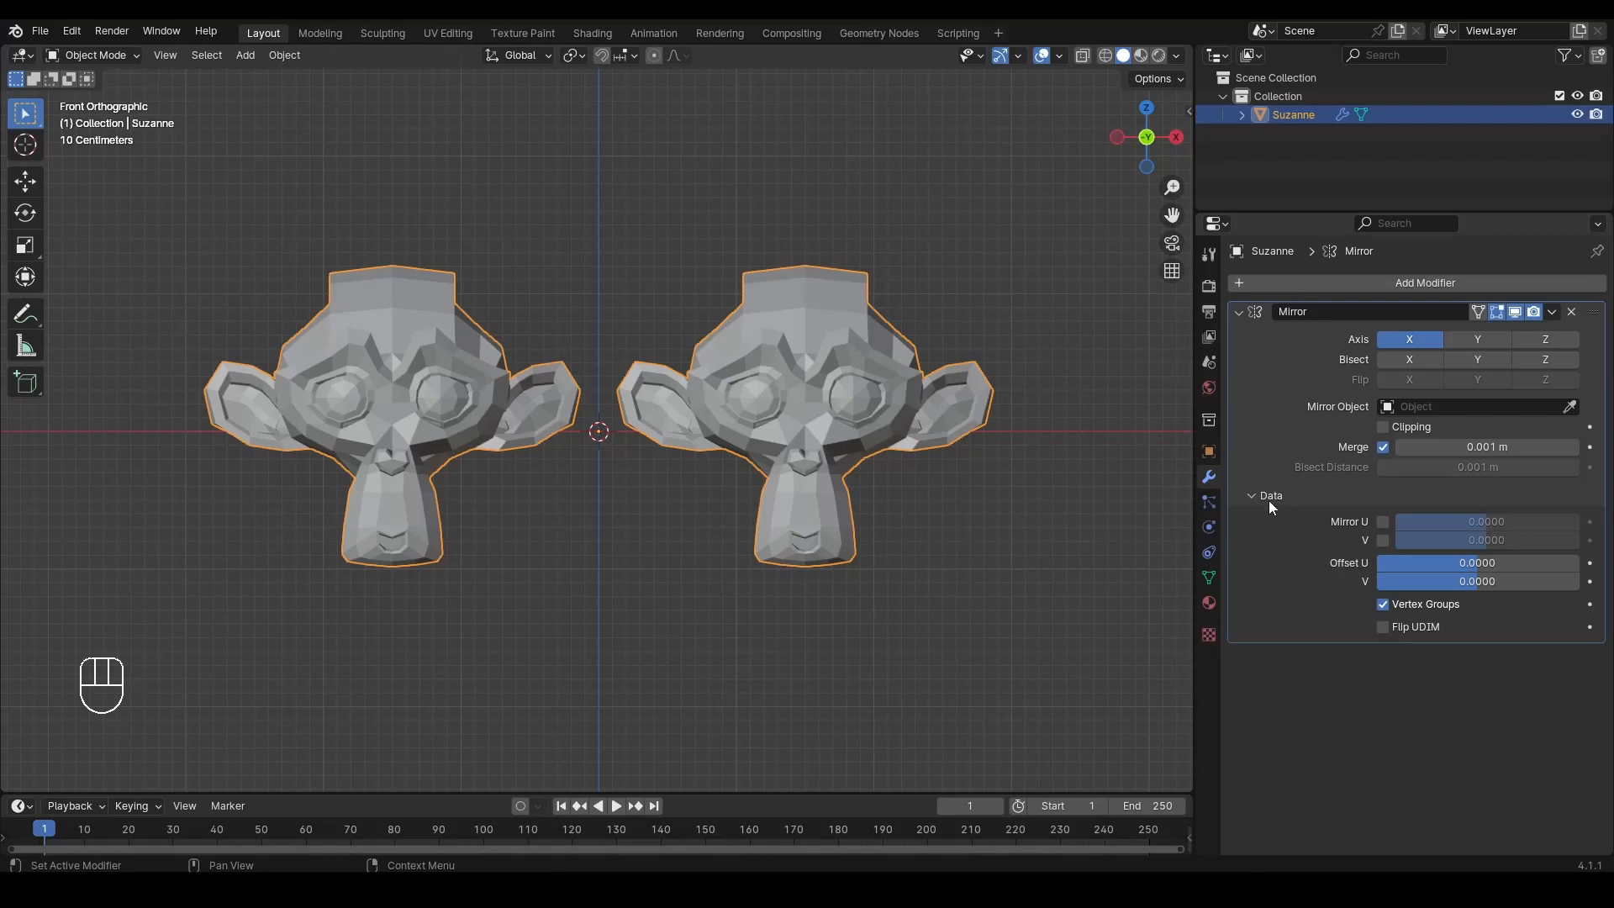
click(1269, 501)
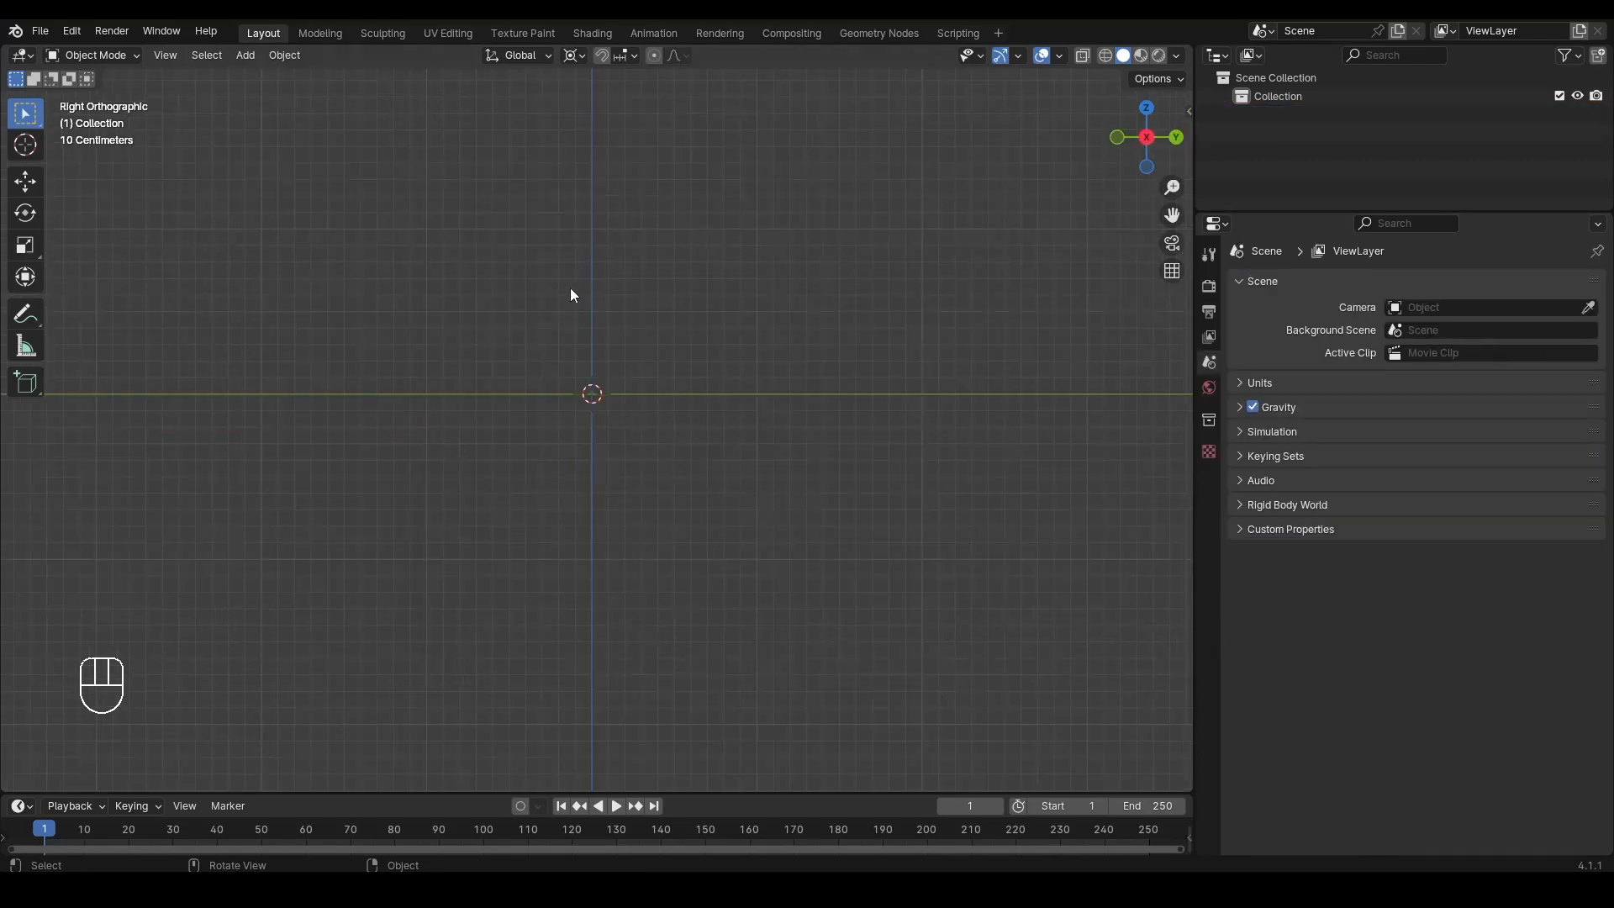
Step: Add a cylinder mesh to the empty scene and enter Edit Mode
mouse_move(274, 83)
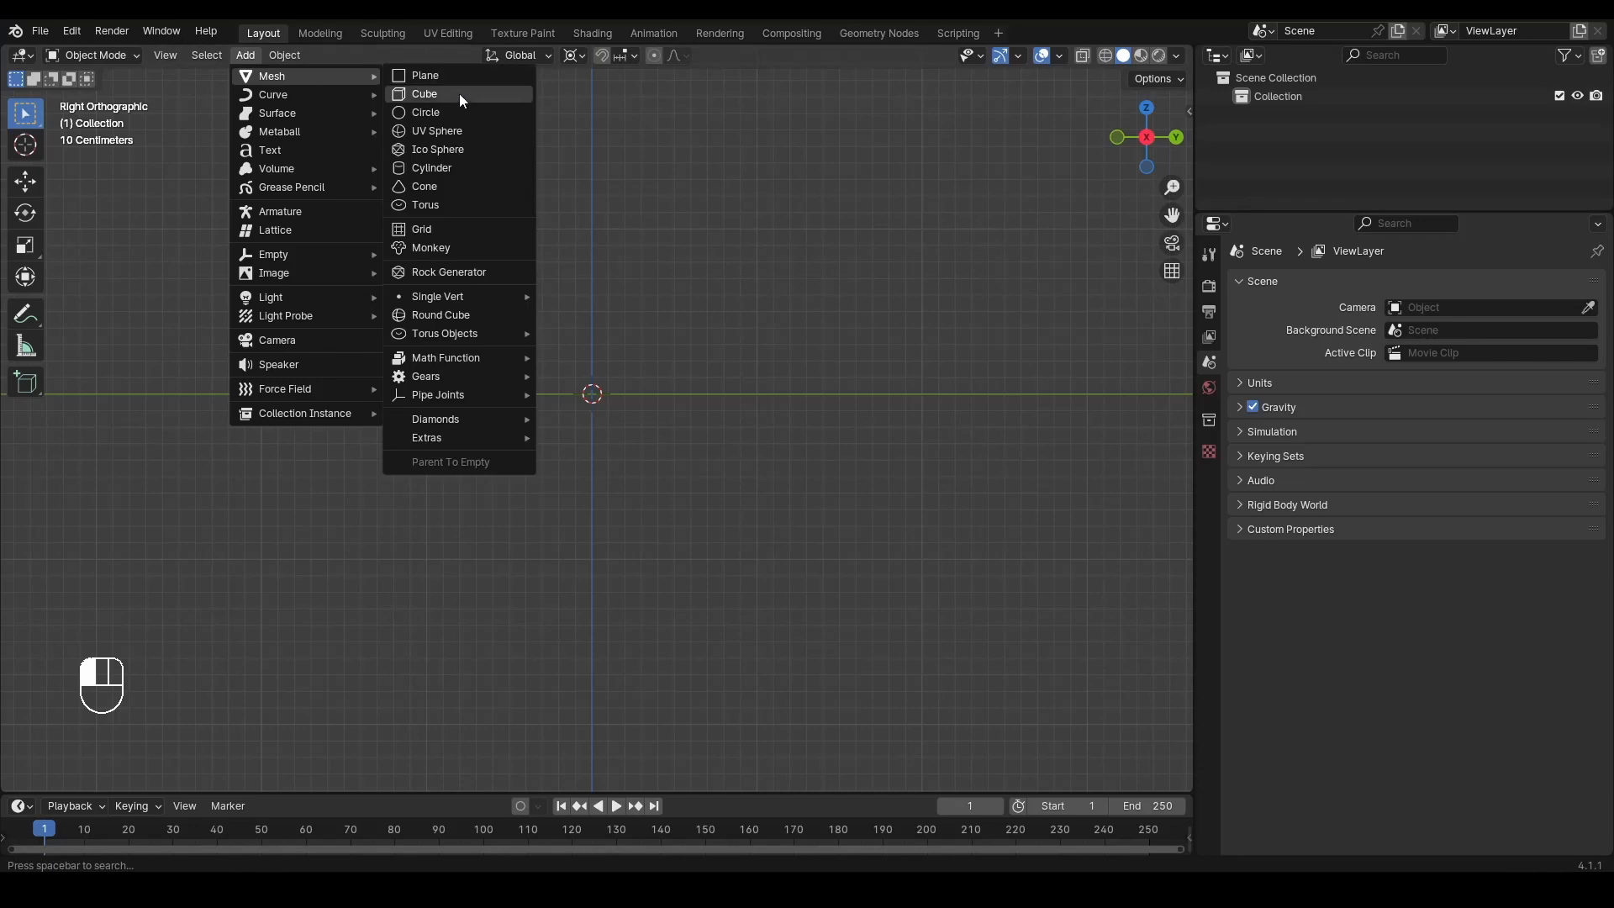
click(452, 175)
key(Tab)
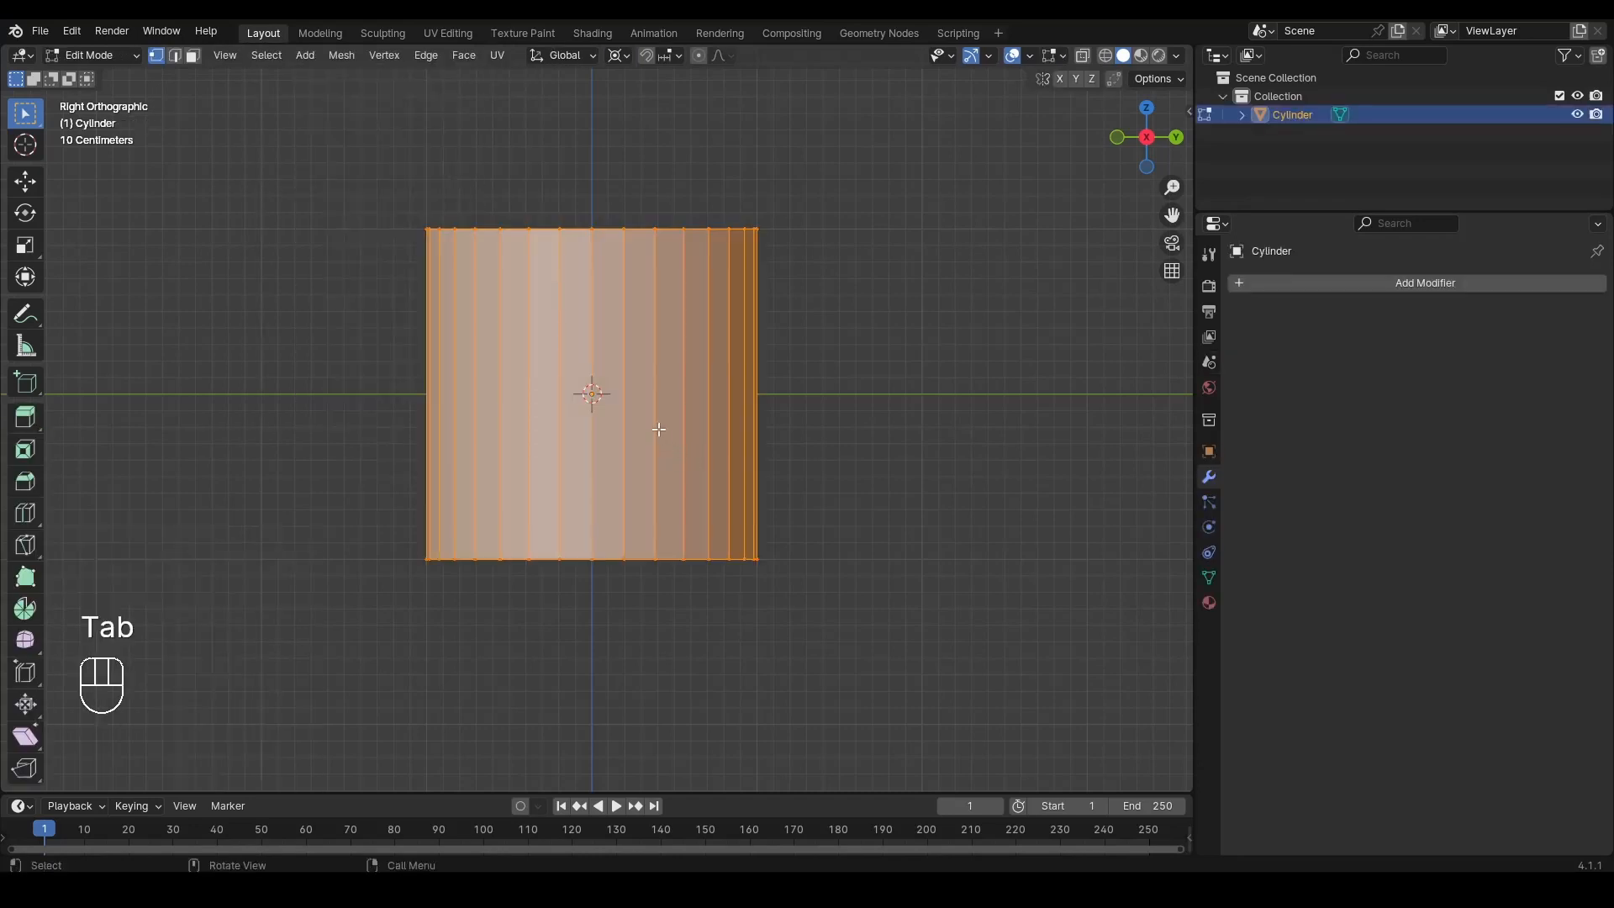
Step: Delete the vertices of the cylinder's negative-Y half using X-ray selection, and return to Object Mode with X-ray off
key(alt+z)
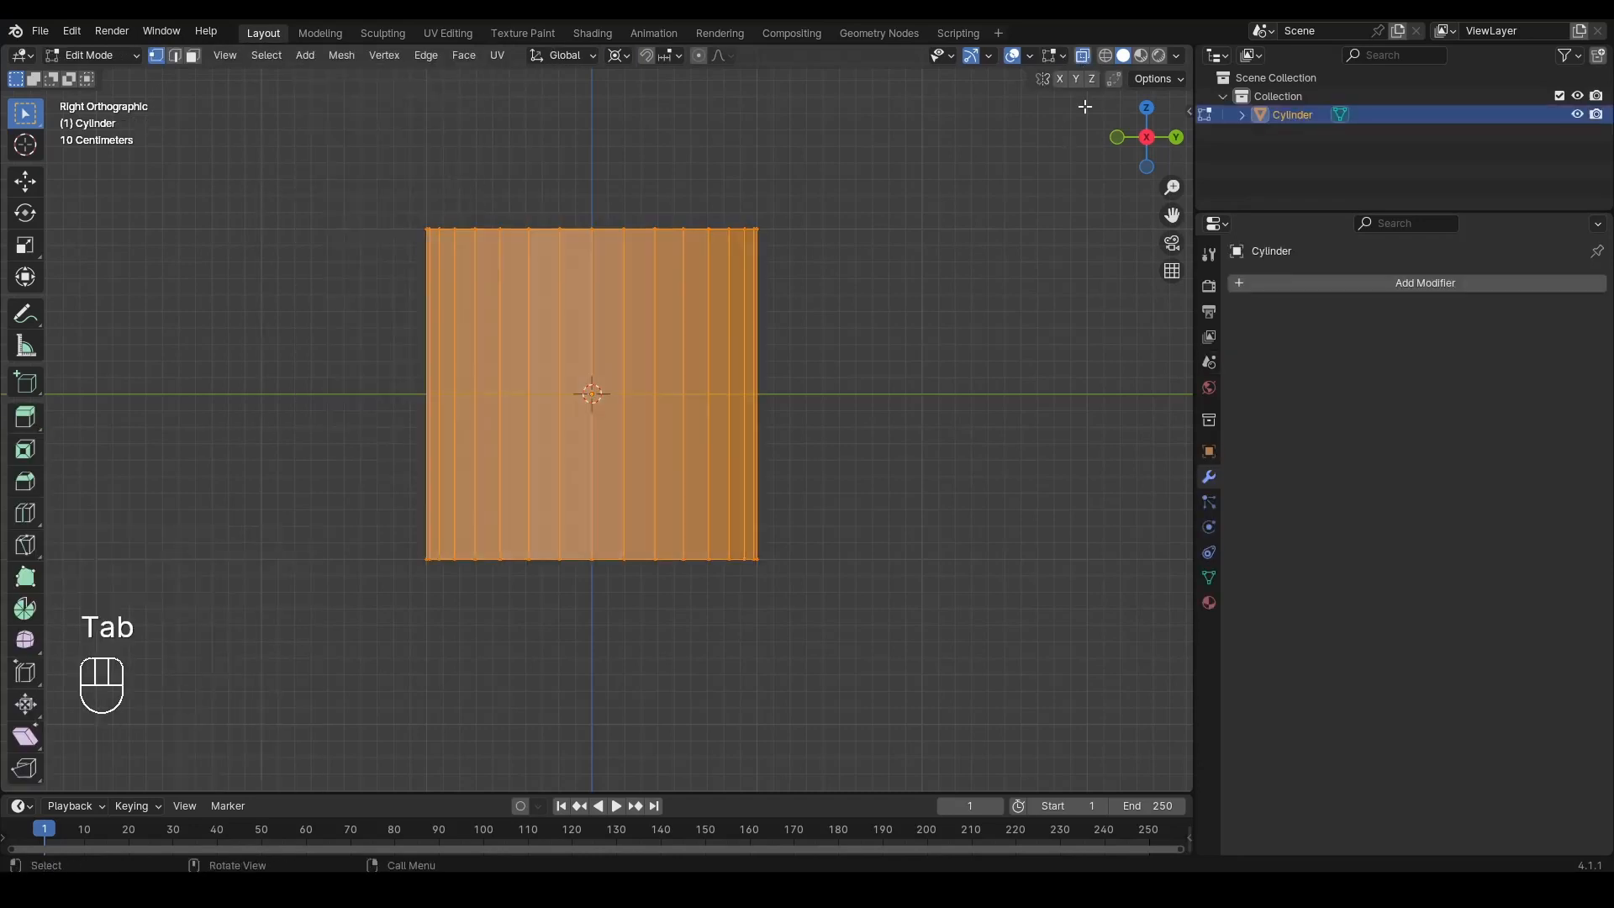
drag(363, 142, 579, 635)
key(x)
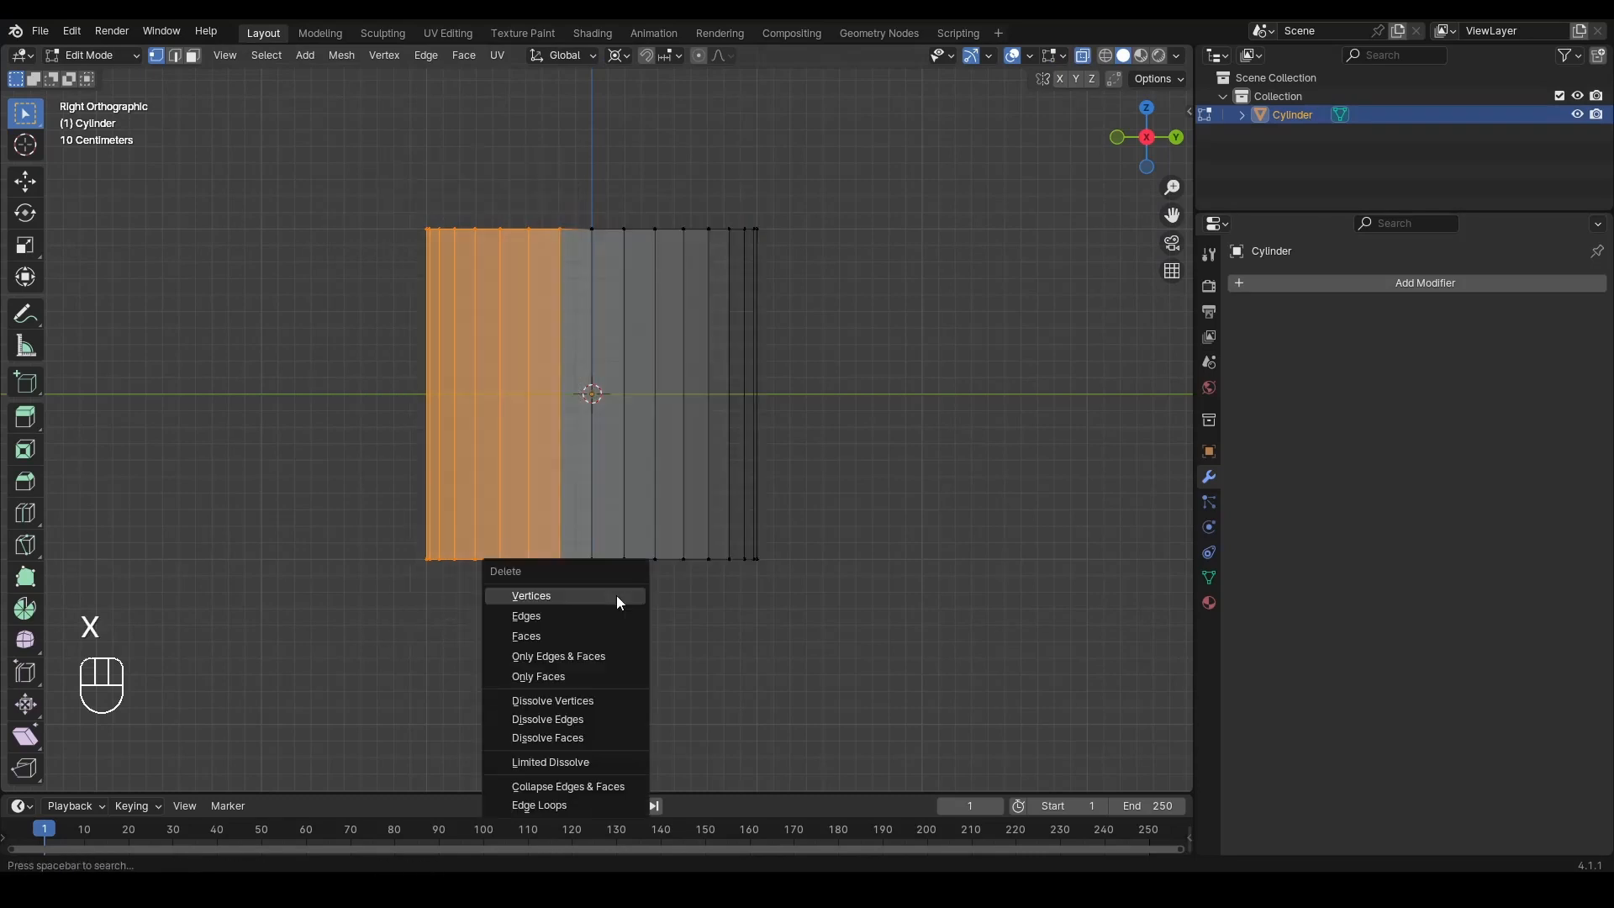
click(617, 595)
key(Tab)
key(alt+z)
alt+drag(700, 476, 1045, 227)
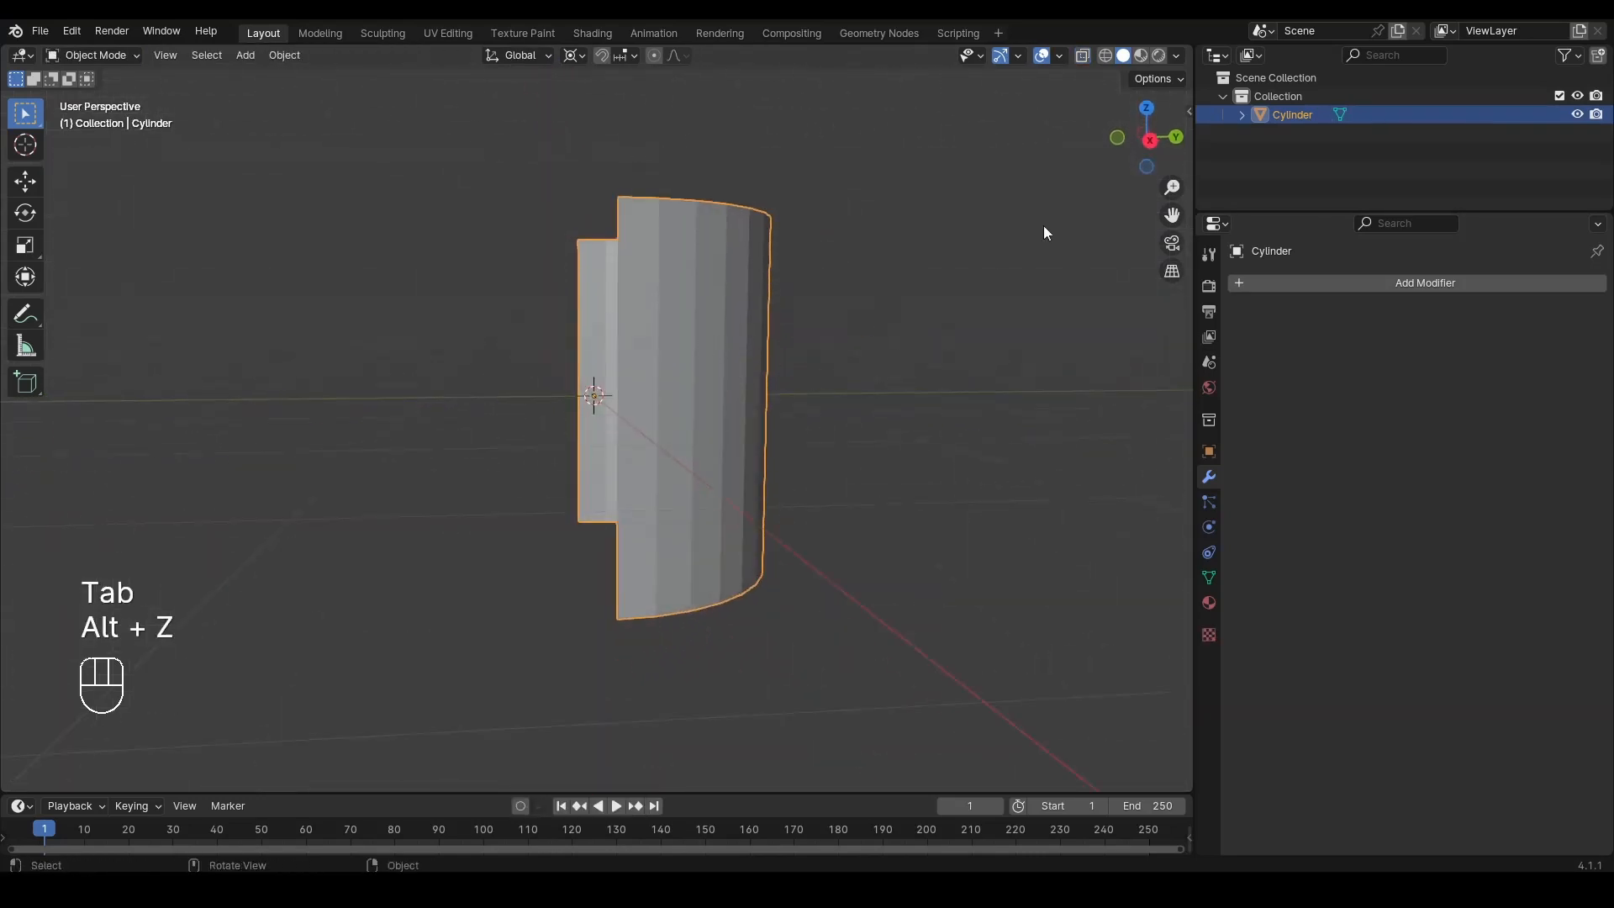
Step: Add a Mirror modifier to the half cylinder and set its axis to Y only instead of X
click(1151, 141)
click(1345, 283)
click(1349, 275)
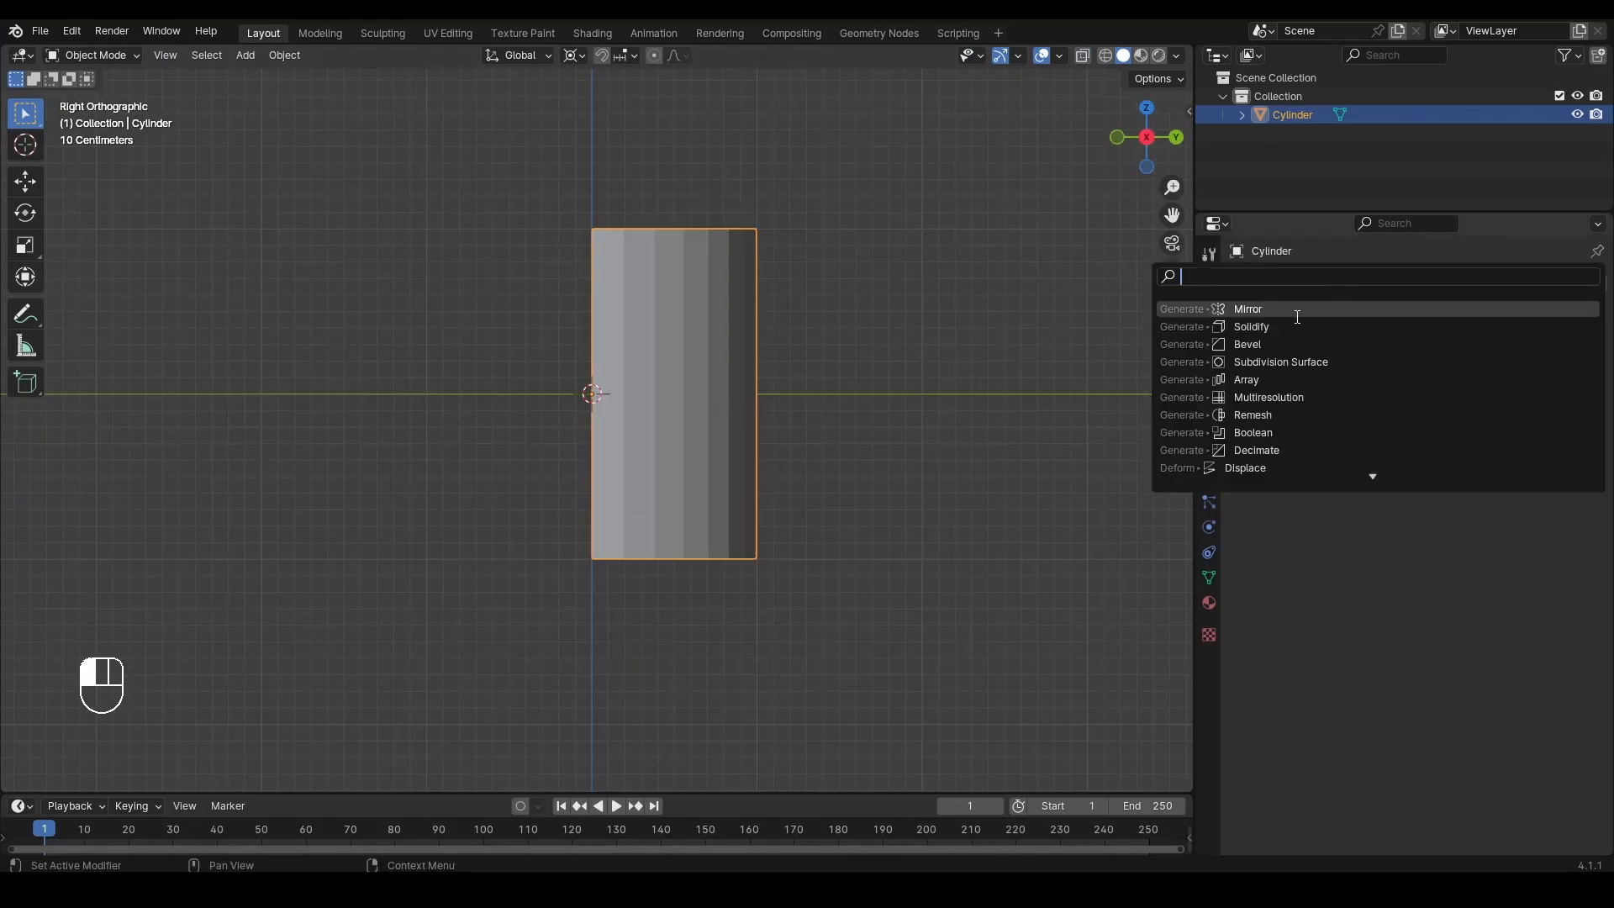
click(1252, 309)
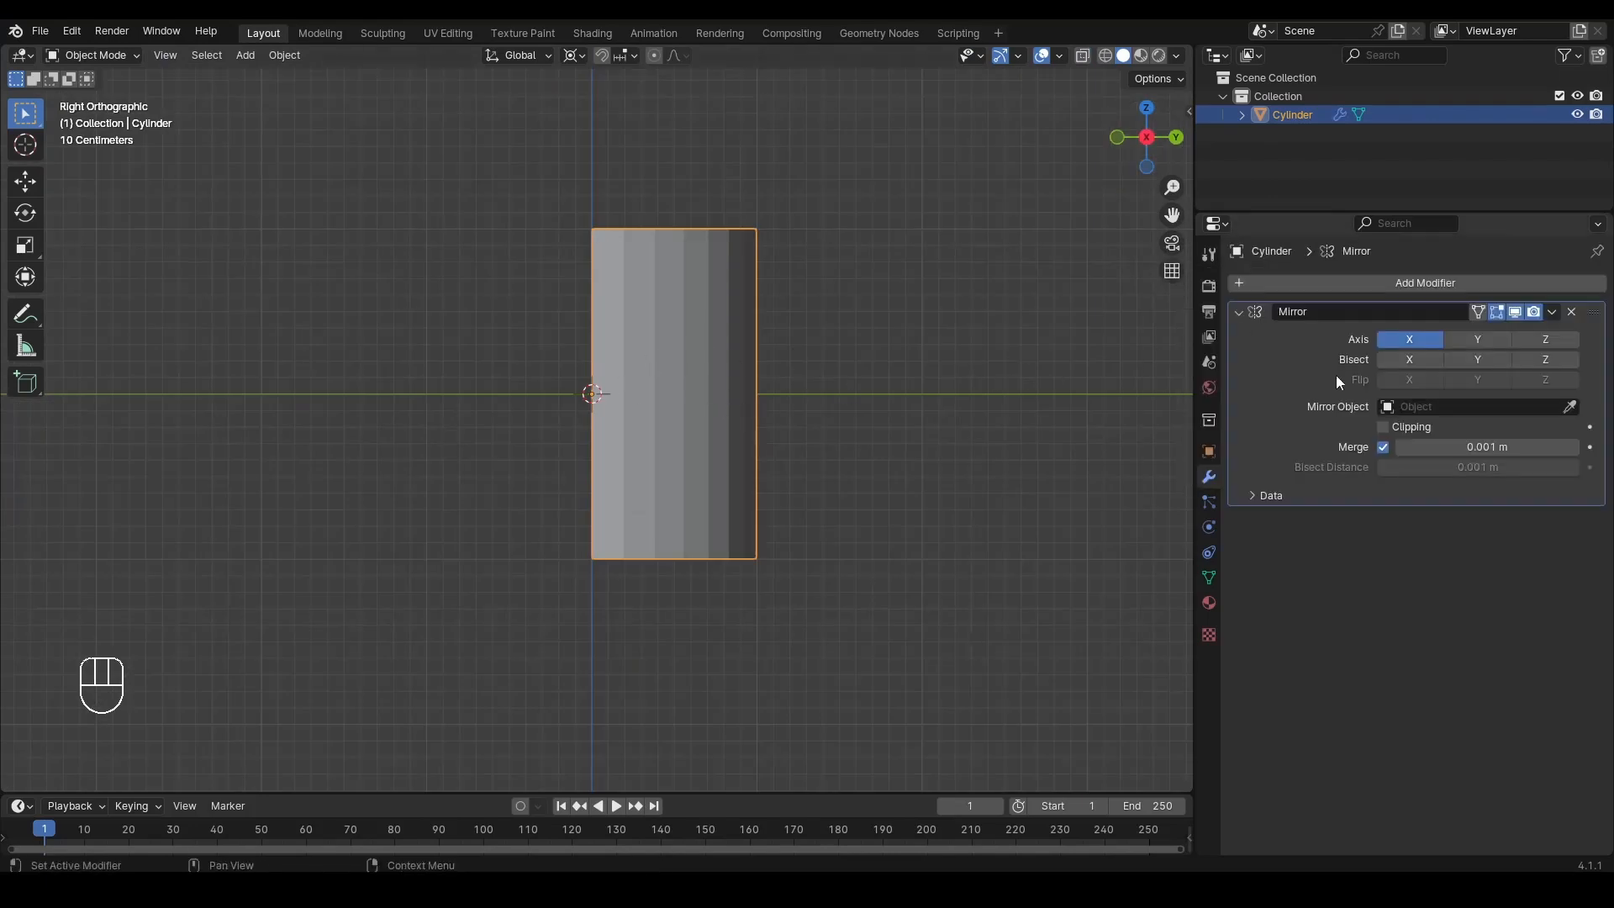
click(1409, 340)
click(1477, 339)
click(850, 361)
alt+middle_drag(850, 362, 643, 453)
click(644, 454)
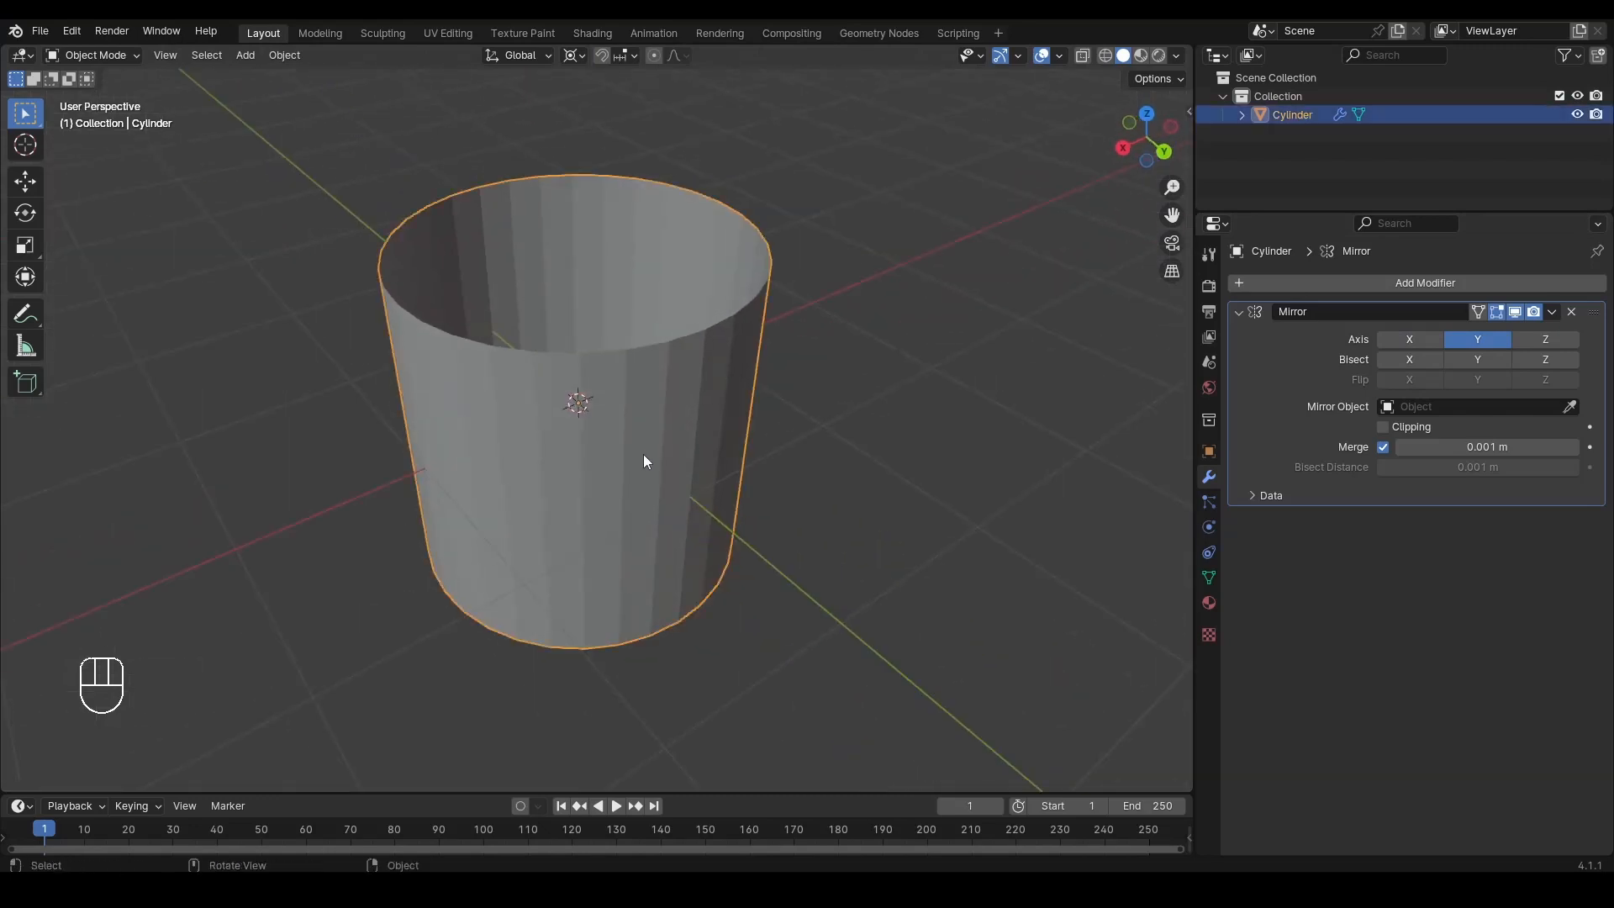
Step: Delete the editable half cylinder's vertices on the negative X side from the top view, and return to Object Mode
click(1124, 148)
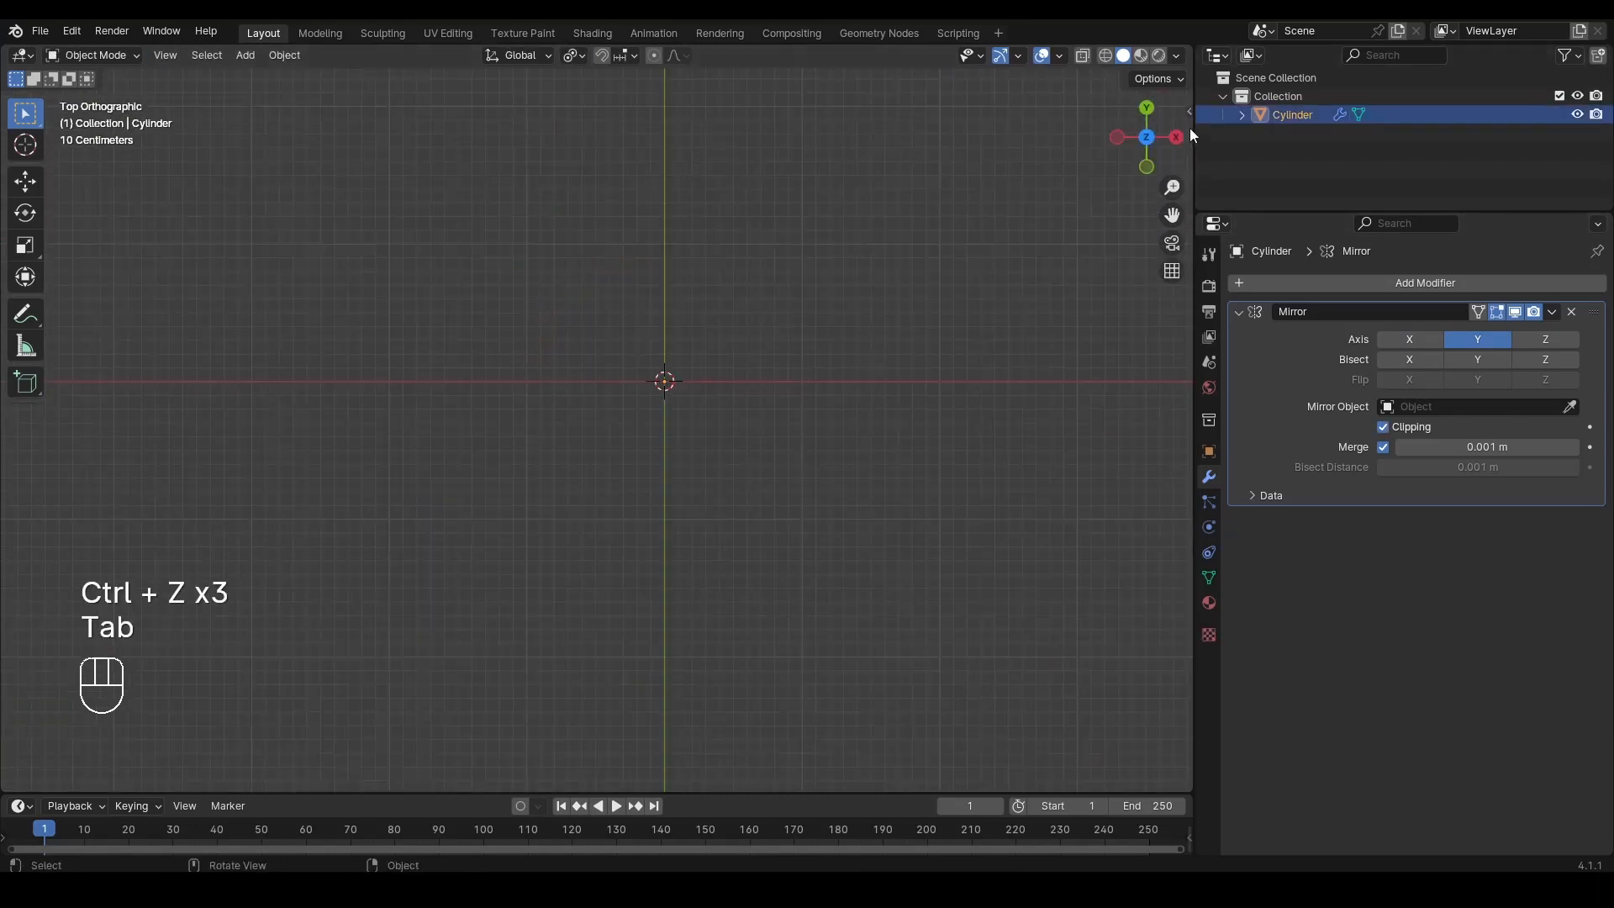
click(1177, 137)
key(Tab)
alt+drag(747, 422, 524, 468)
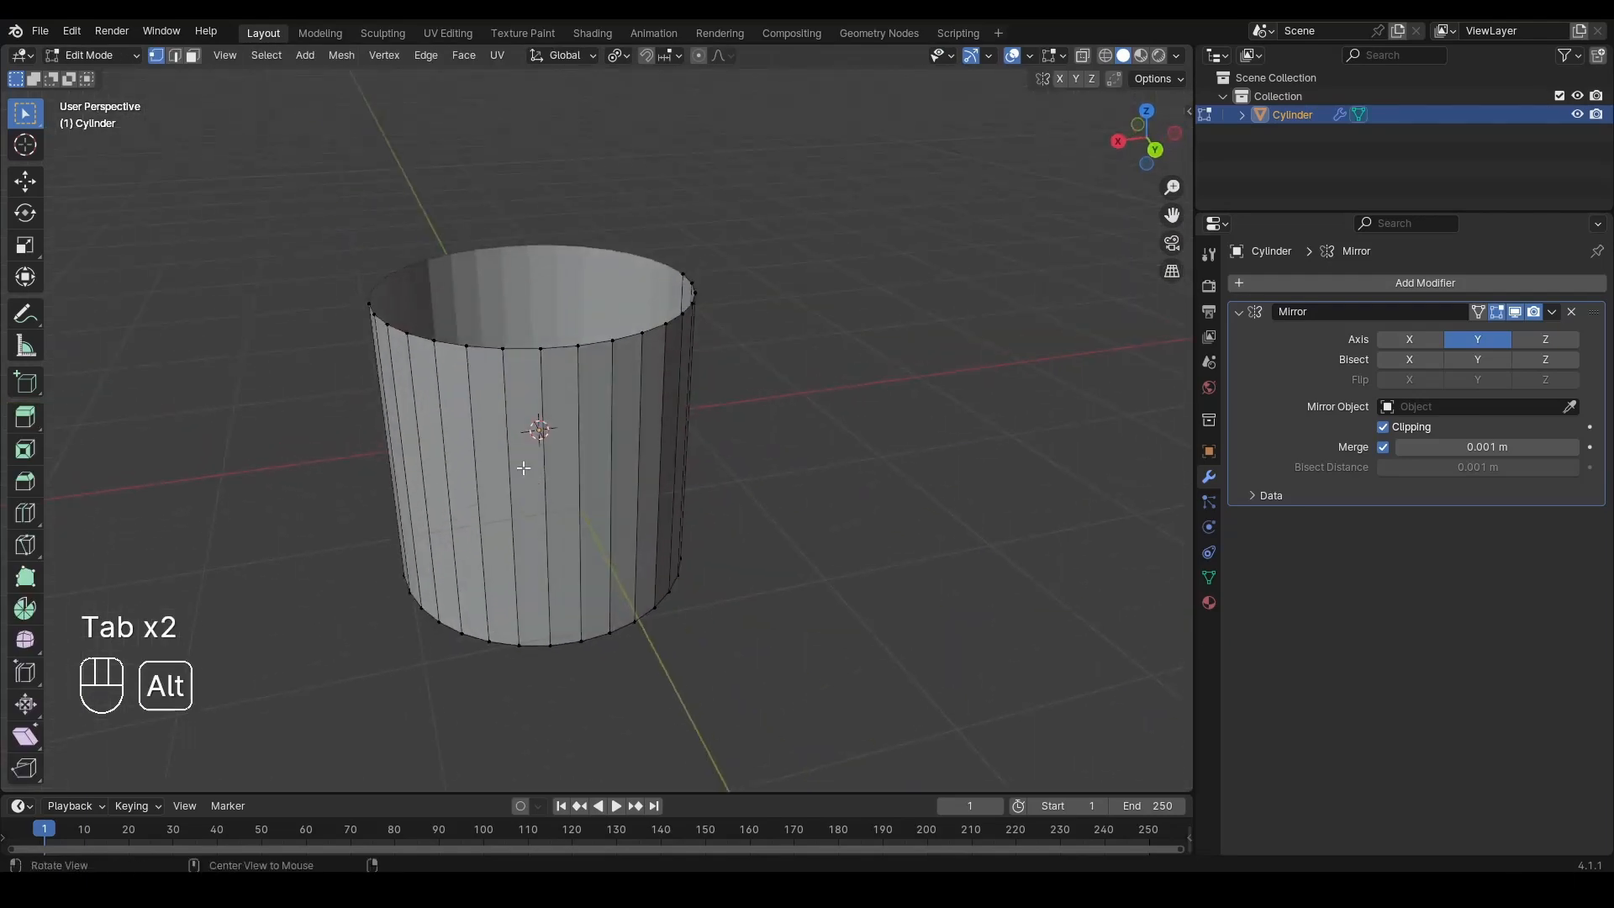
click(1147, 110)
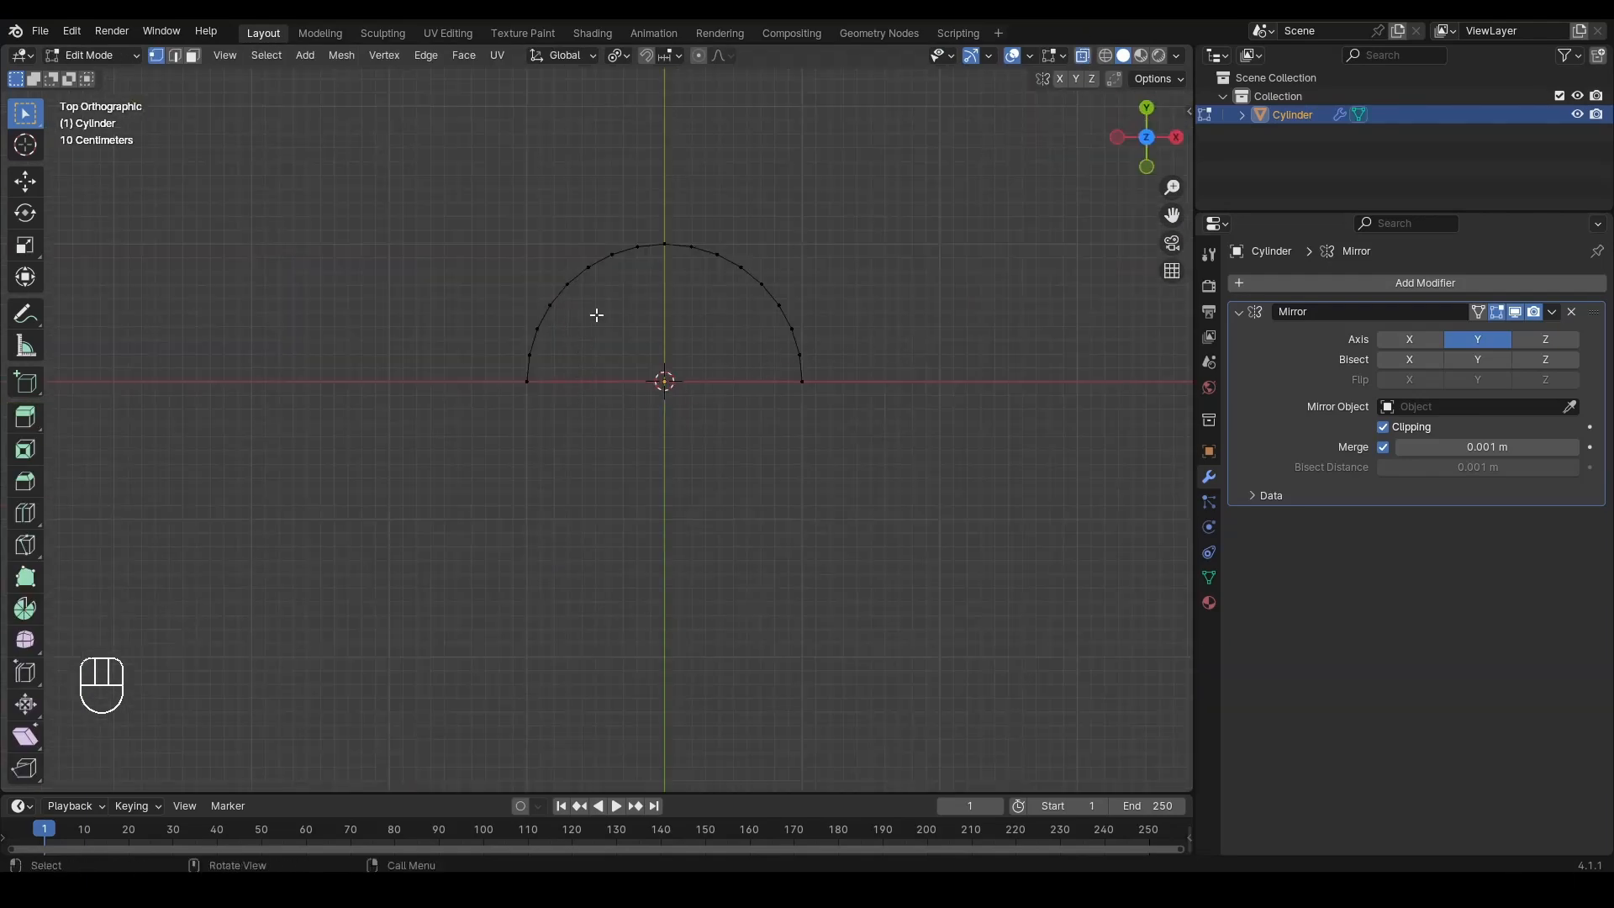
drag(371, 209, 652, 452)
key(x)
click(545, 308)
key(Tab)
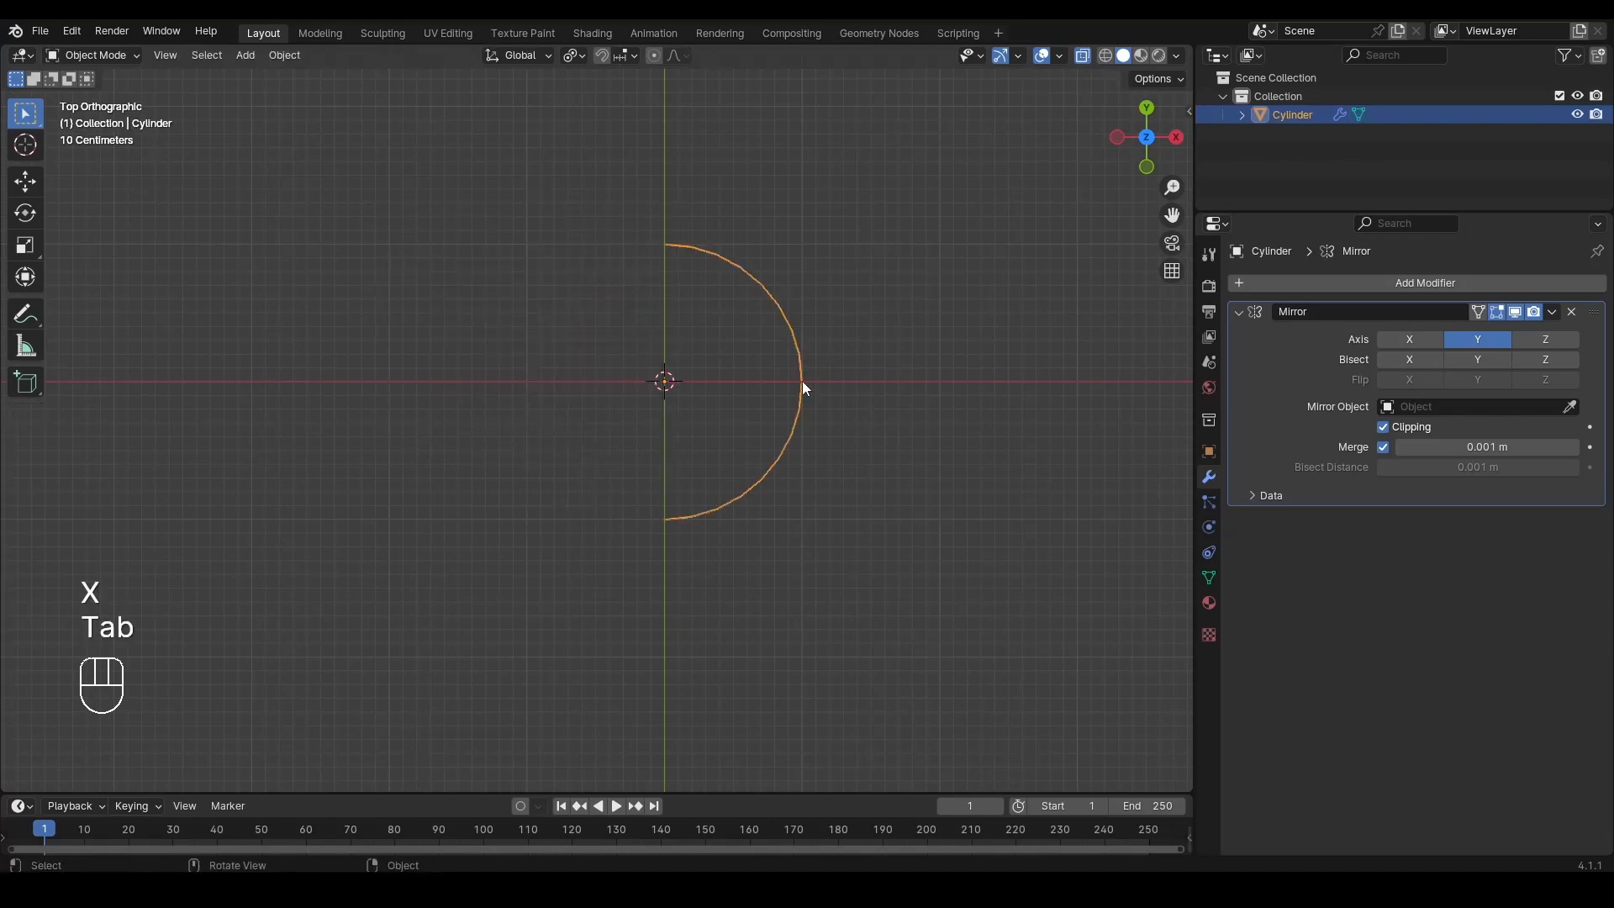
Step: Enable X alongside Y as a Mirror axis for the quarter cylinder, deselect it, and enter Edit Mode
middle_drag(802, 381, 546, 324)
click(1414, 341)
click(1001, 336)
key(Tab)
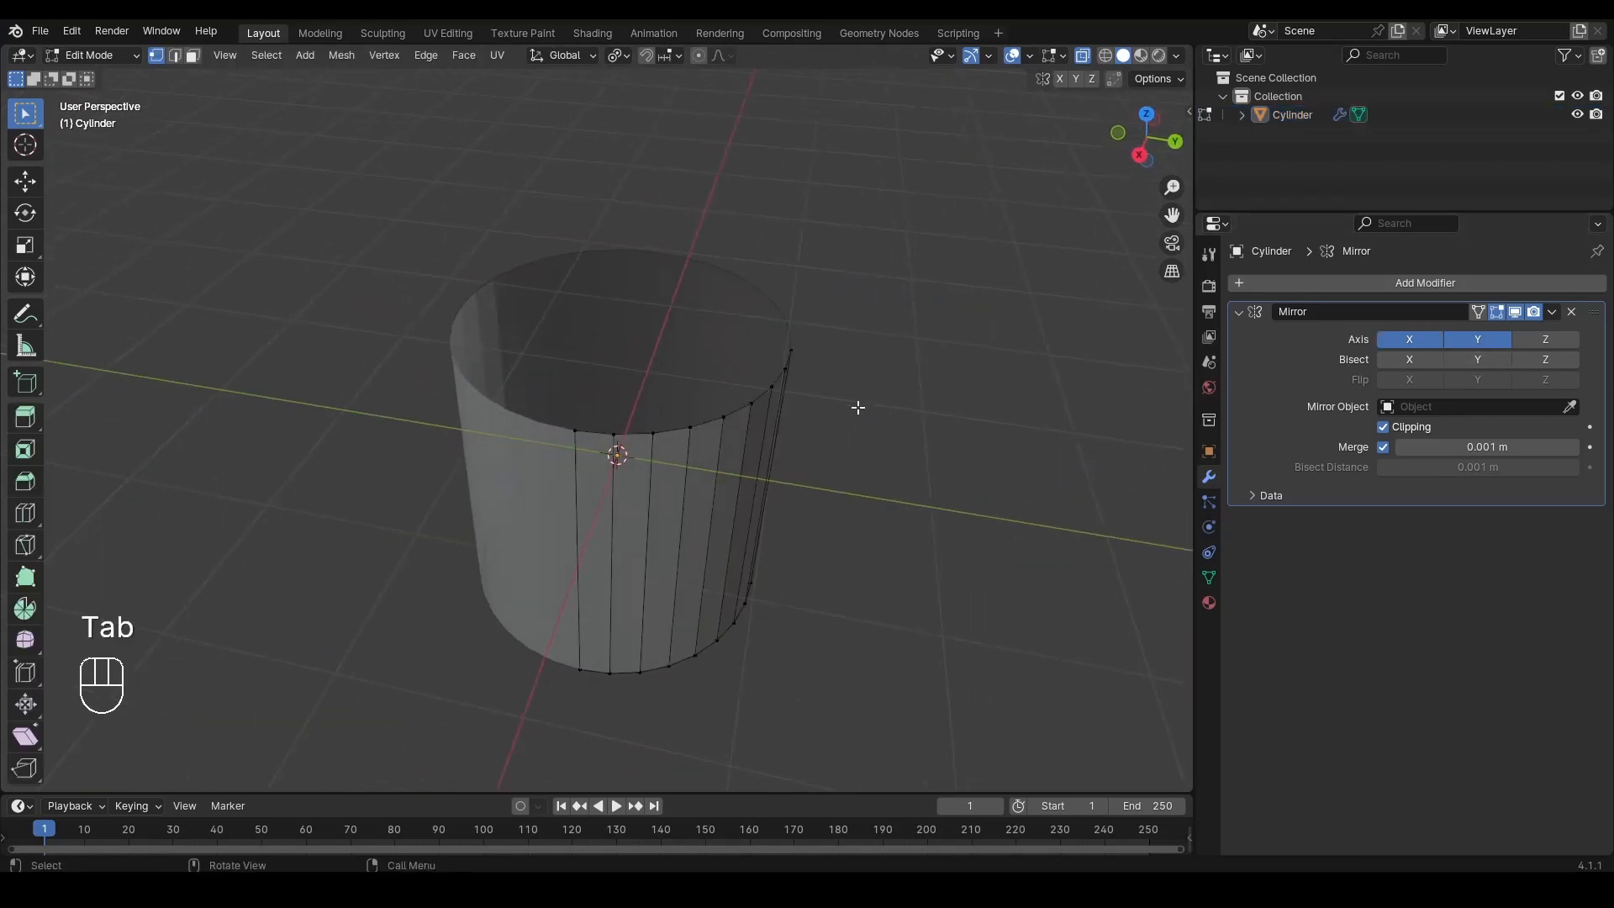
Step: Turn off X-ray display and examine the cylinder's editable quarter from several angles and the right view
click(1140, 157)
key(alt+z)
alt+middle_drag(768, 386, 490, 406)
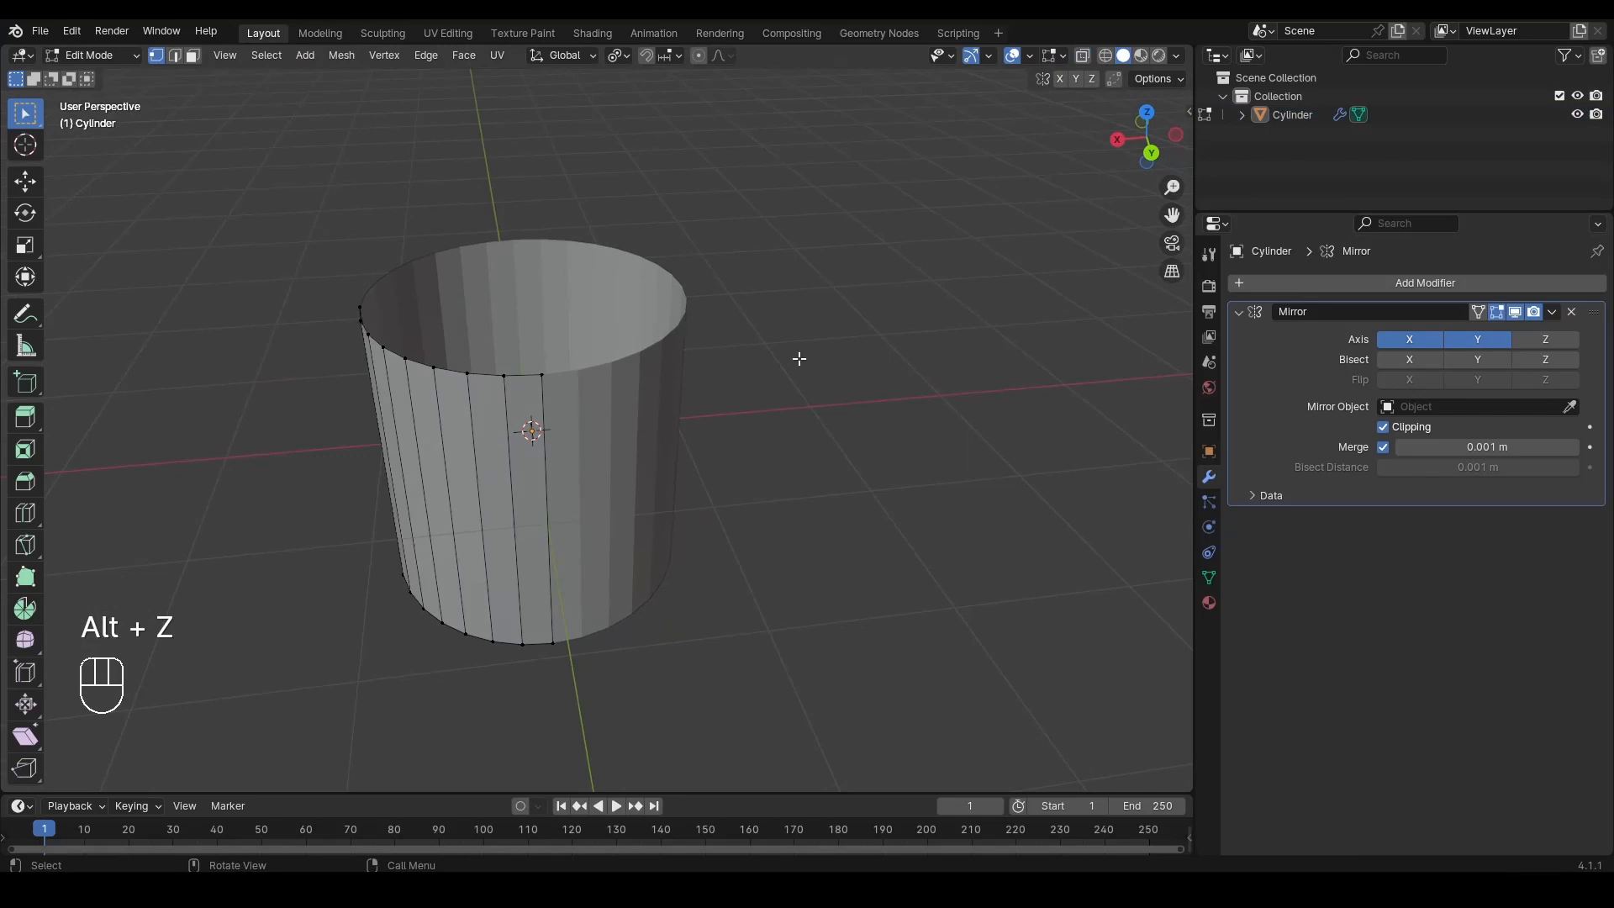
alt+middle_drag(639, 328, 744, 471)
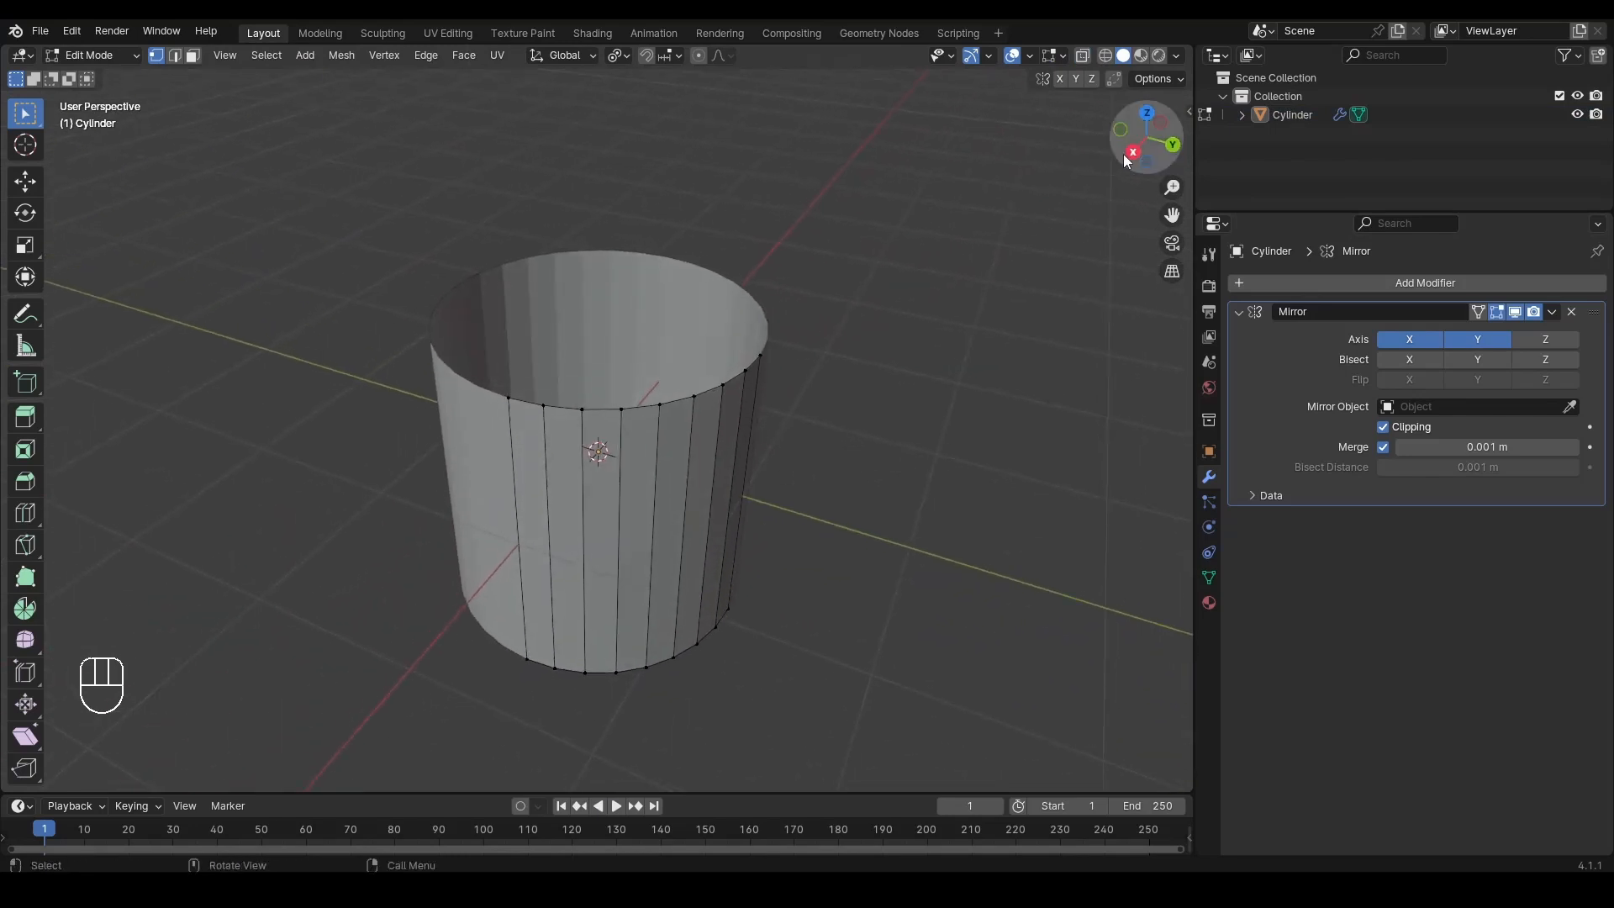
click(1123, 154)
scroll(740, 379, up, 2)
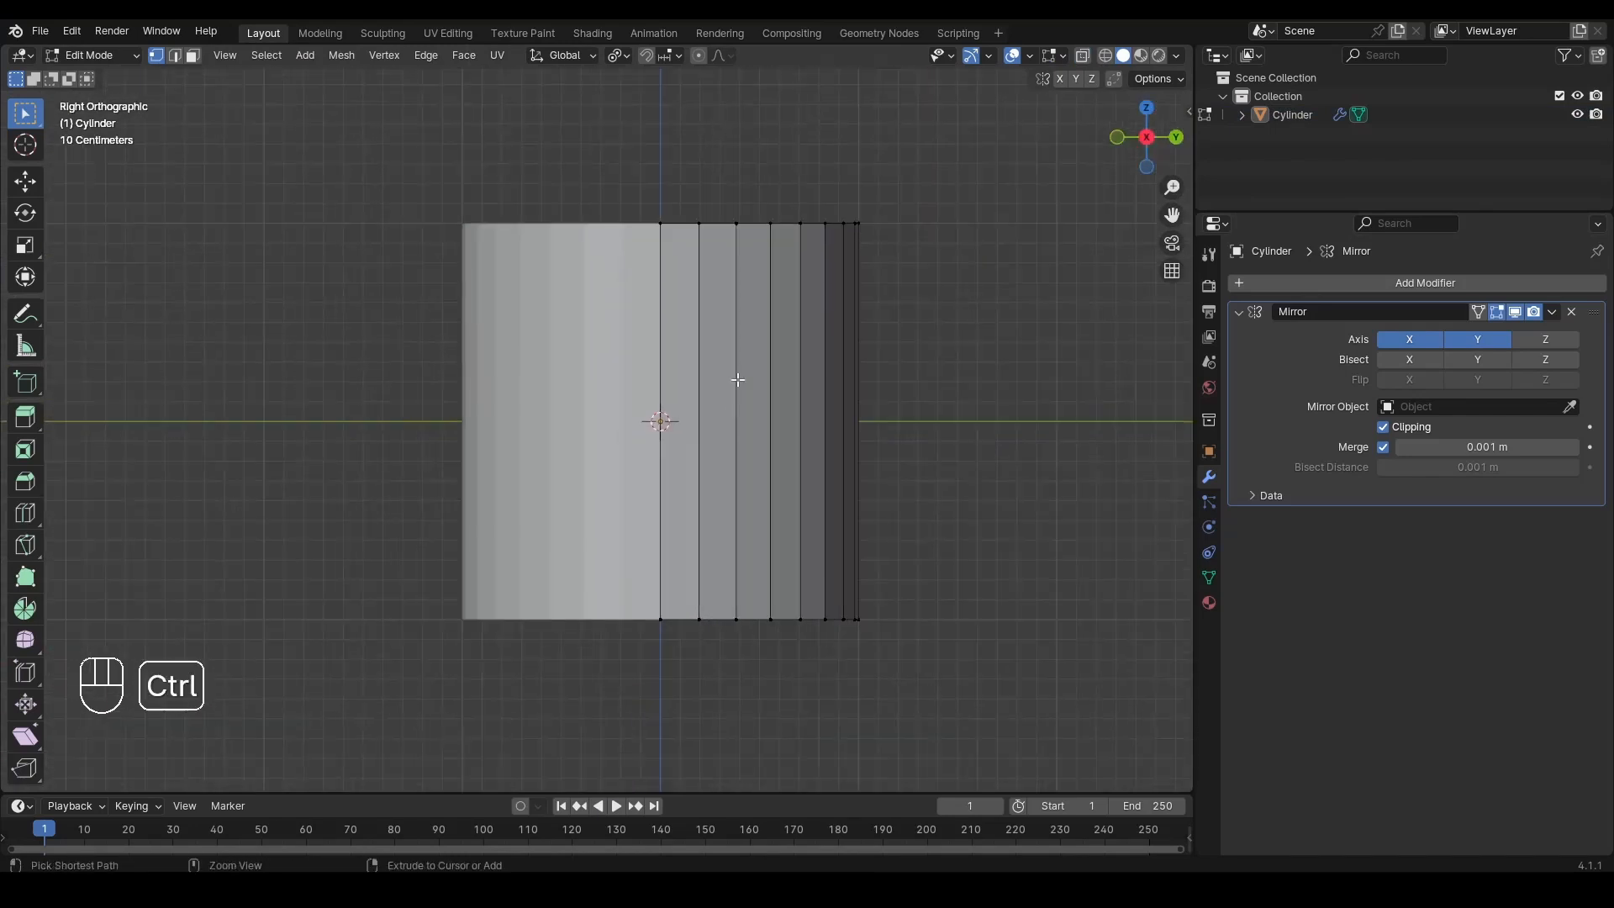
Step: Add a centred horizontal loop cut to the quarter cylinder and bevel it into a band with a width of about 0.244 m
key(ctrl+r)
click(738, 380)
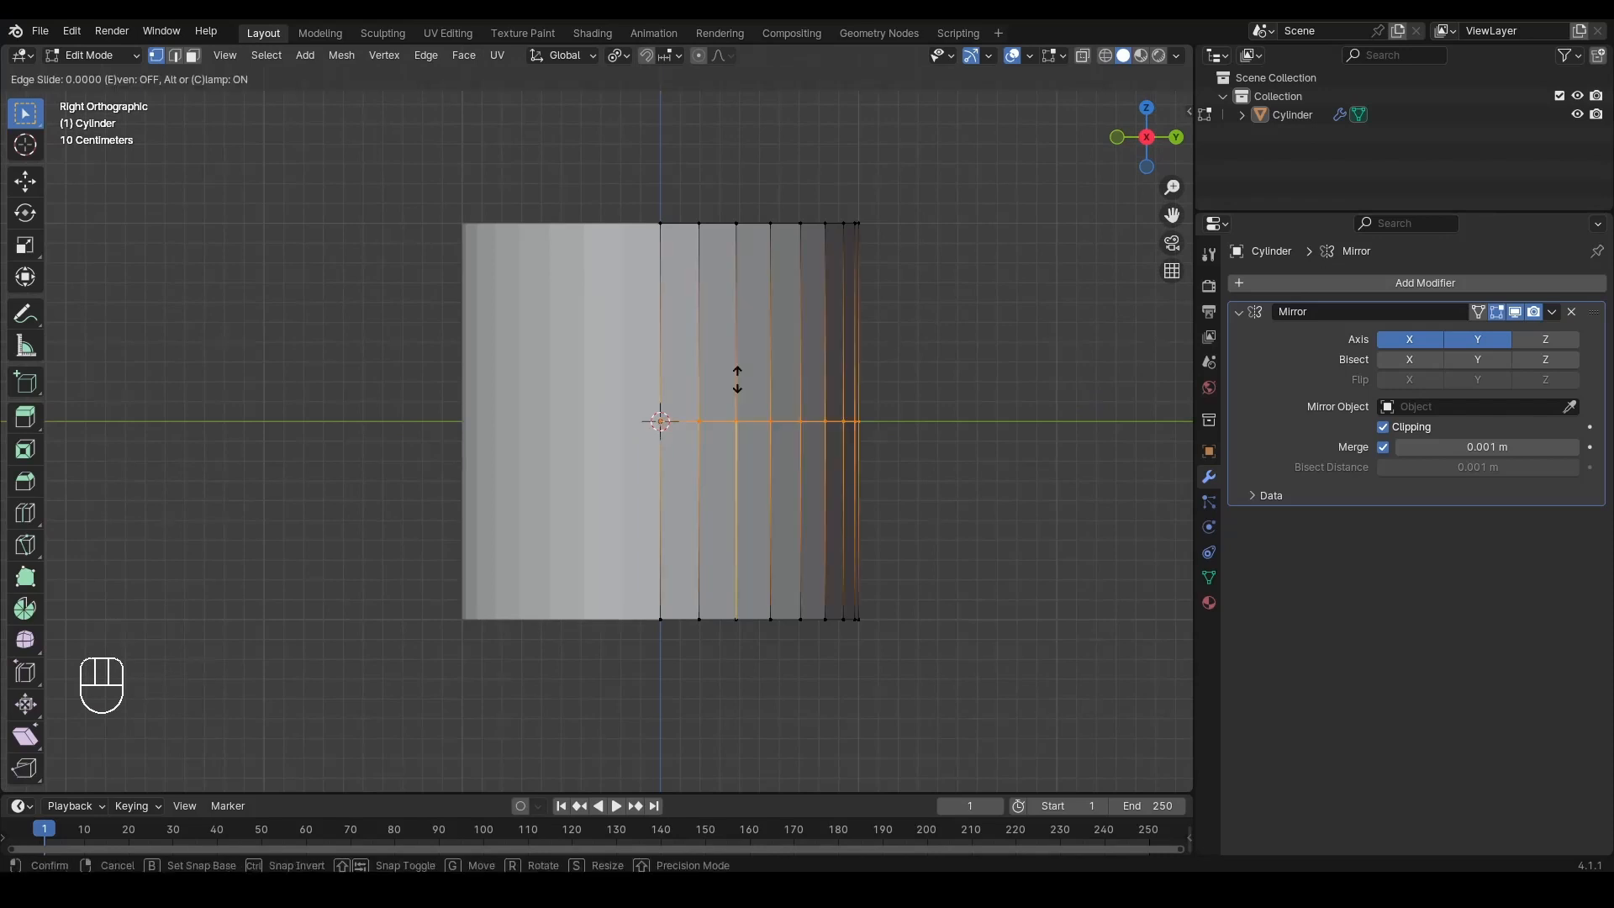
right_click(742, 382)
key(ctrl+b)
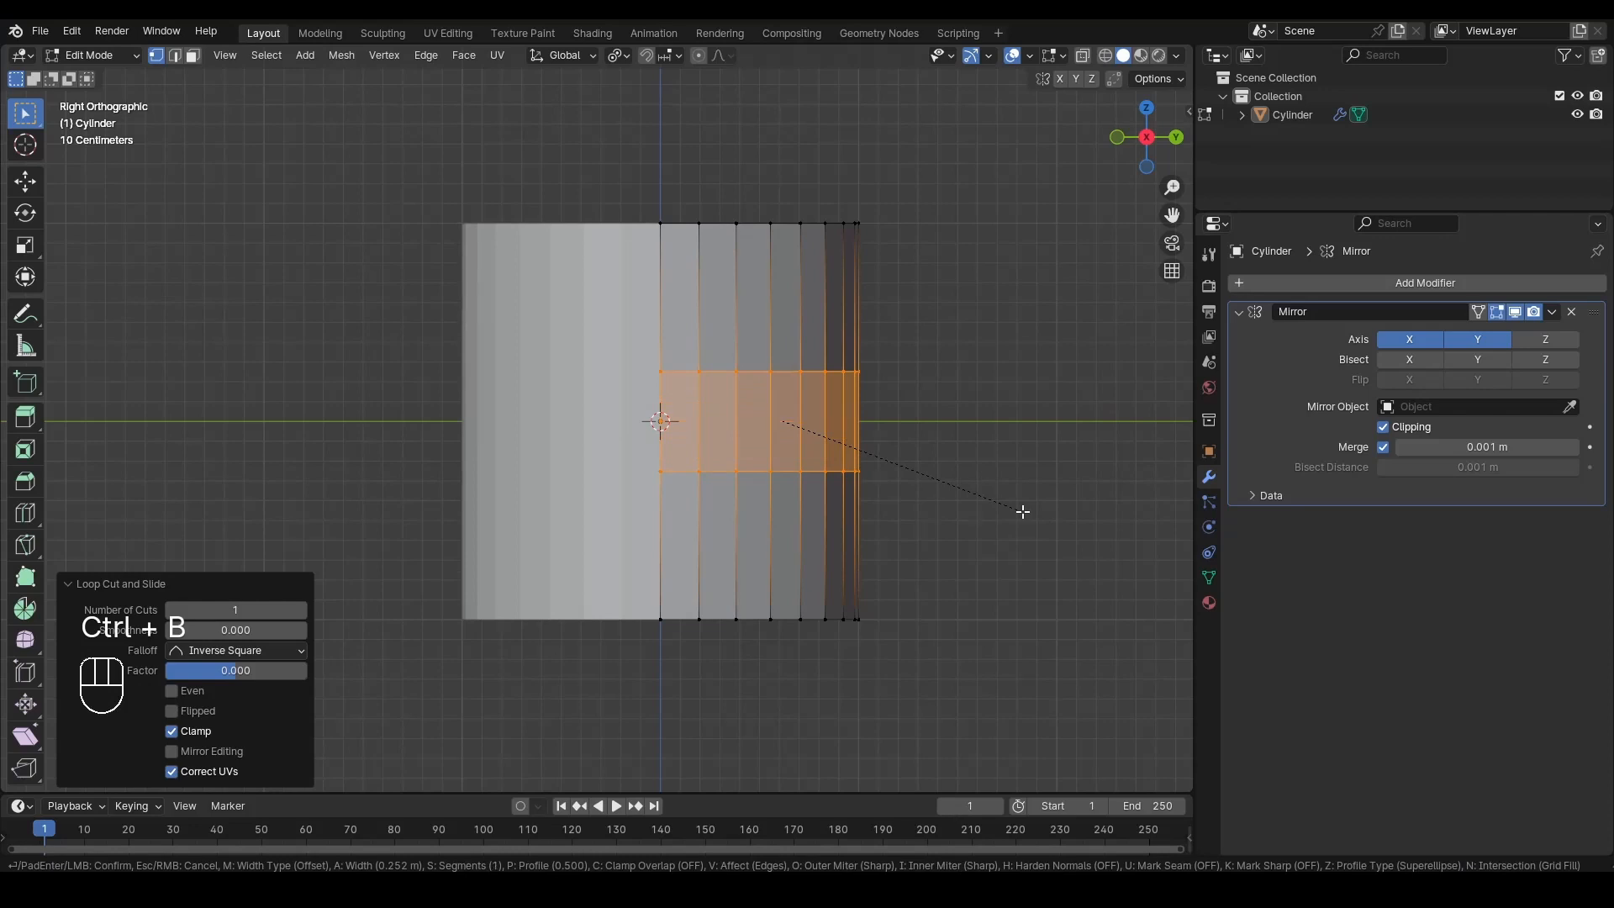
click(1022, 511)
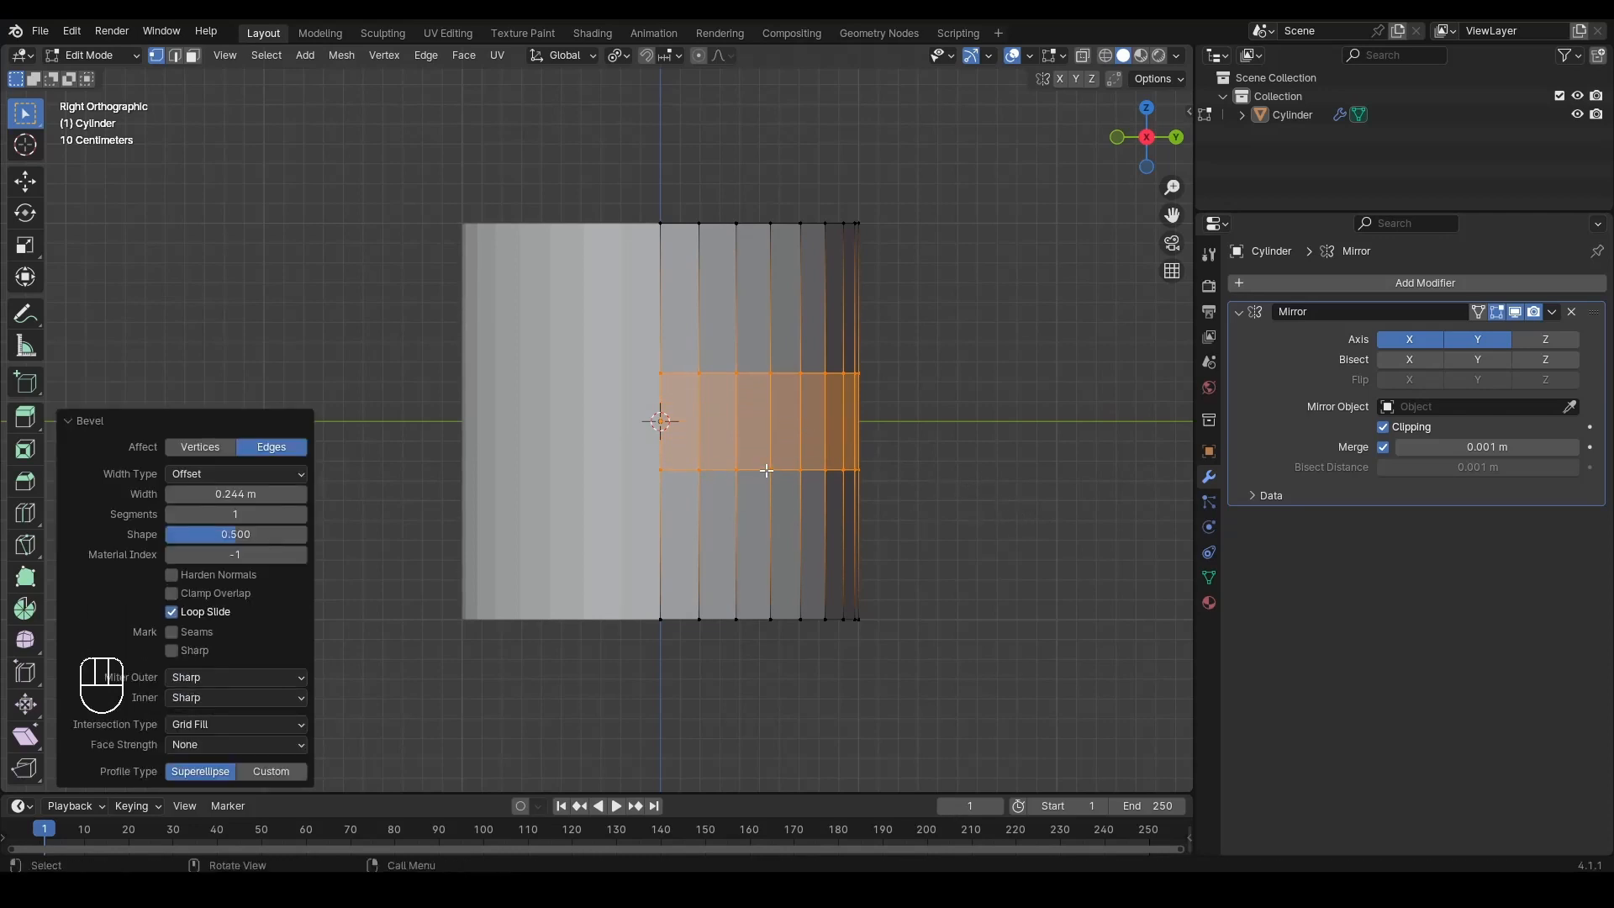
middle_drag(756, 471, 696, 480)
key(alt+a)
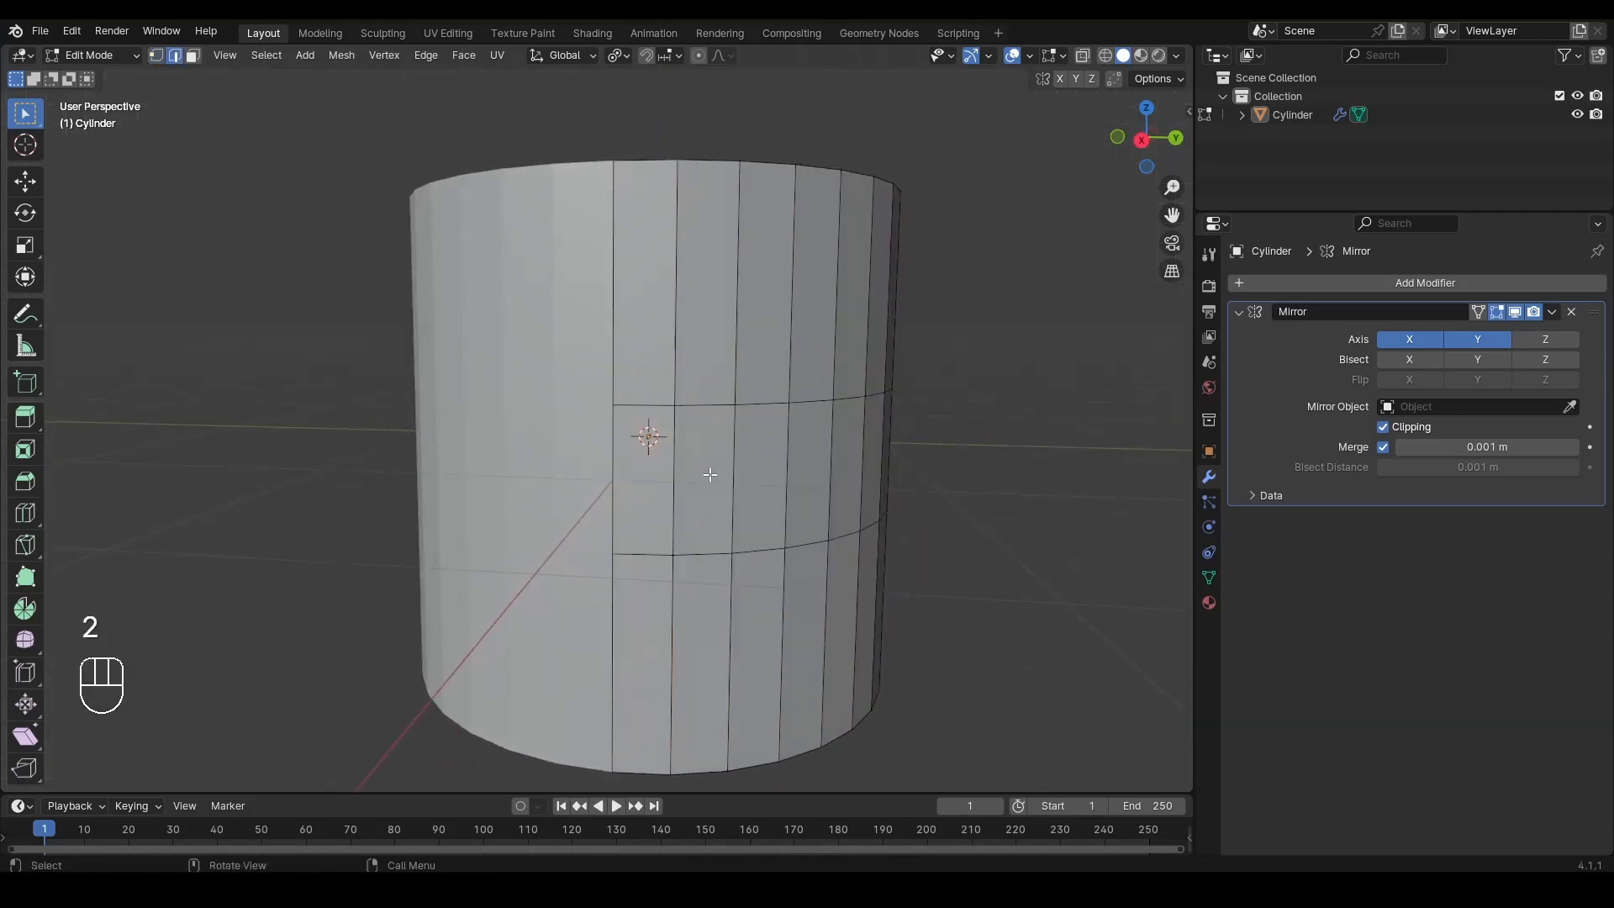
Step: Extrude one face of the quarter cylinder's middle band outward by about 0.25 m and examine its mirrored copies in Object Mode
key(3)
click(711, 475)
click(1147, 108)
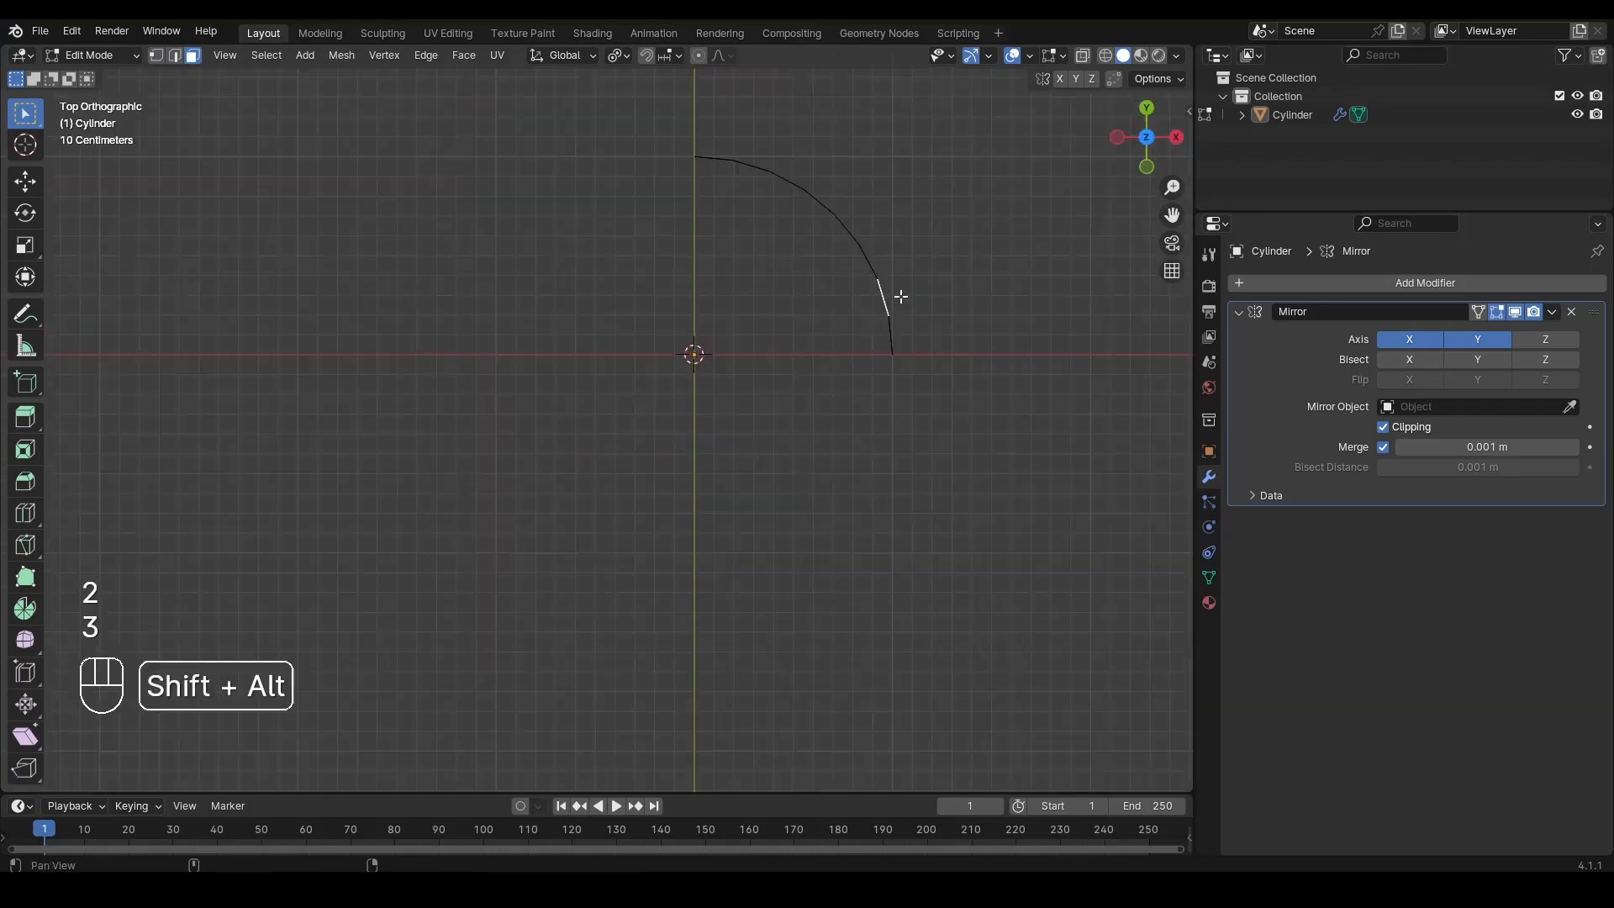
alt+shift+drag(900, 295, 887, 400)
key(e)
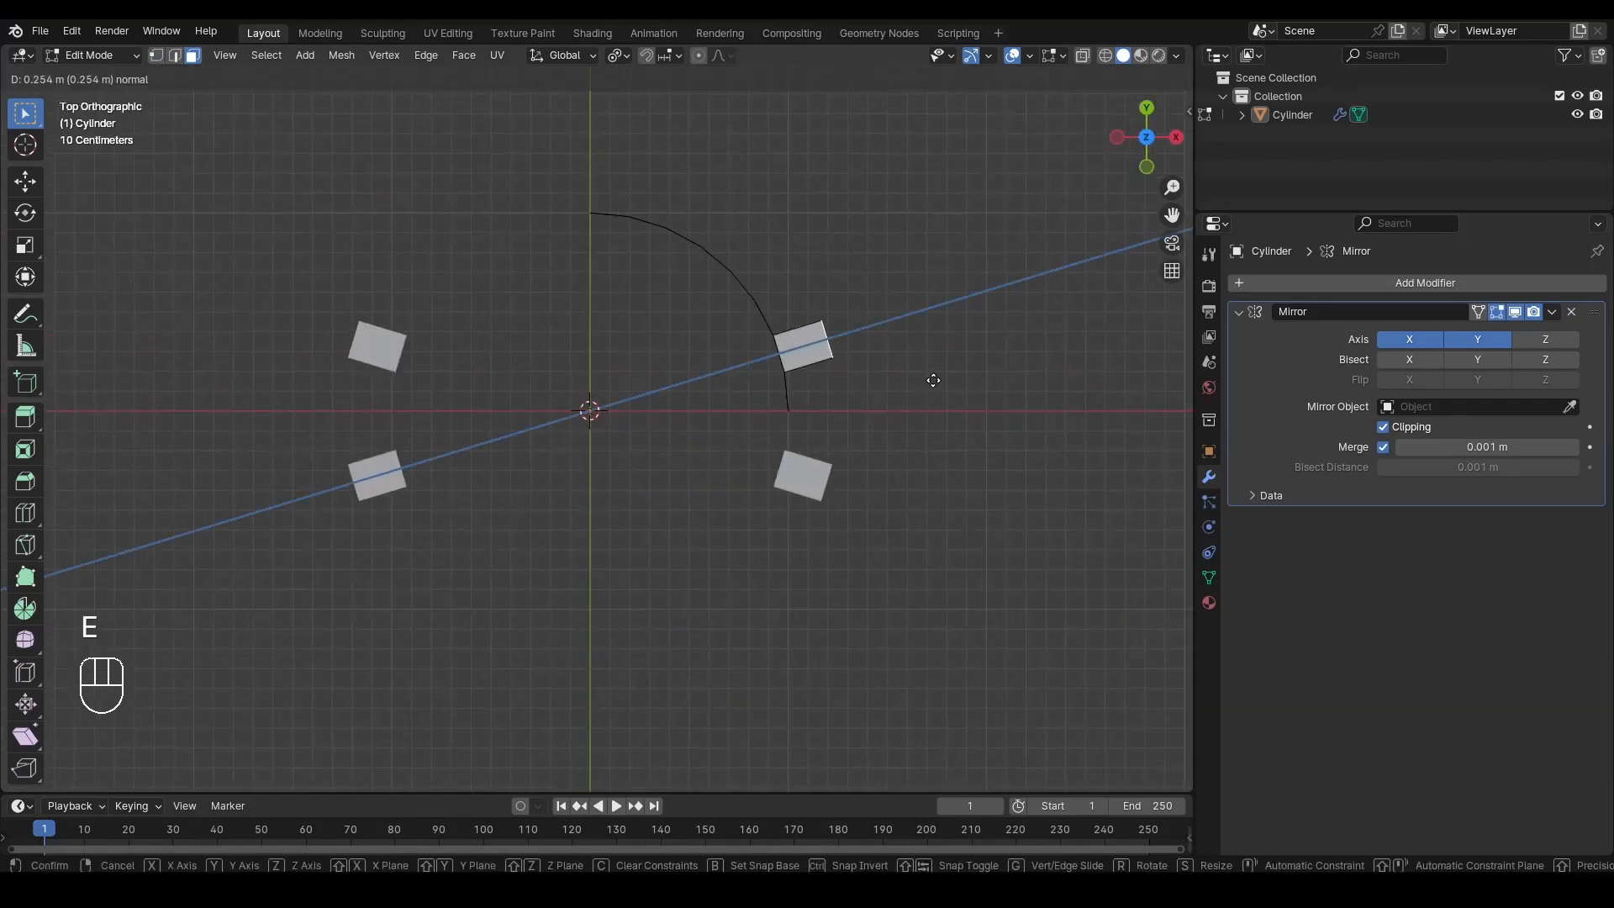
click(937, 379)
key(Tab)
middle_drag(936, 379, 840, 277)
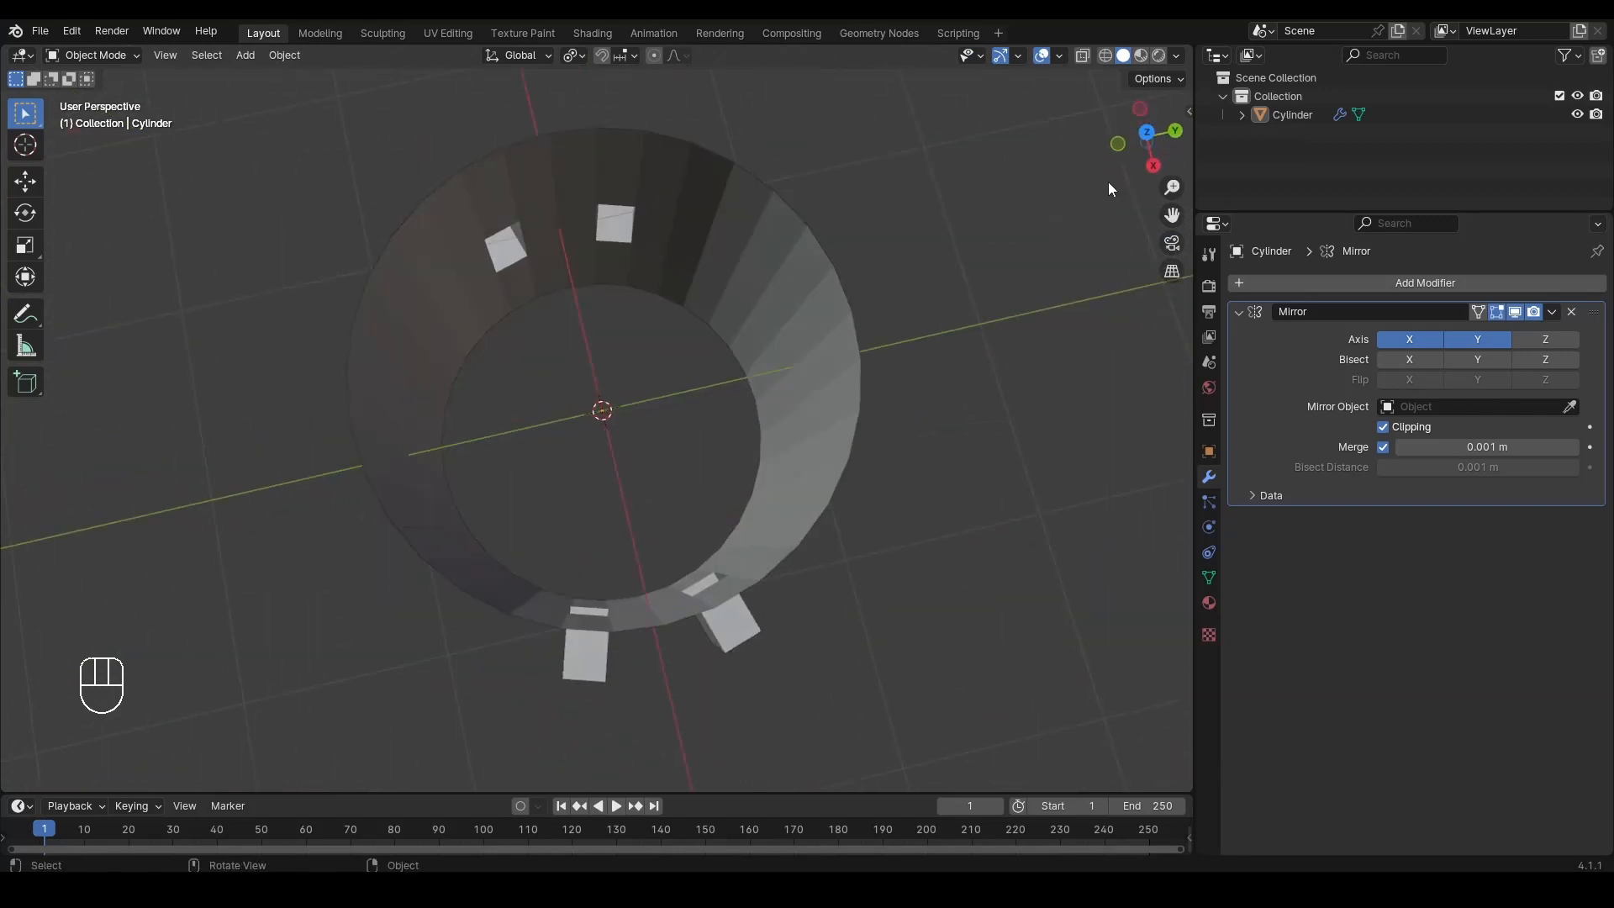
click(1174, 137)
Step: Undo the face extrusion on the quarter cylinder's middle band
key(Tab)
key(ctrl+z)
key(ctrl+z)
key(ctrl+z)
key(ctrl+z)
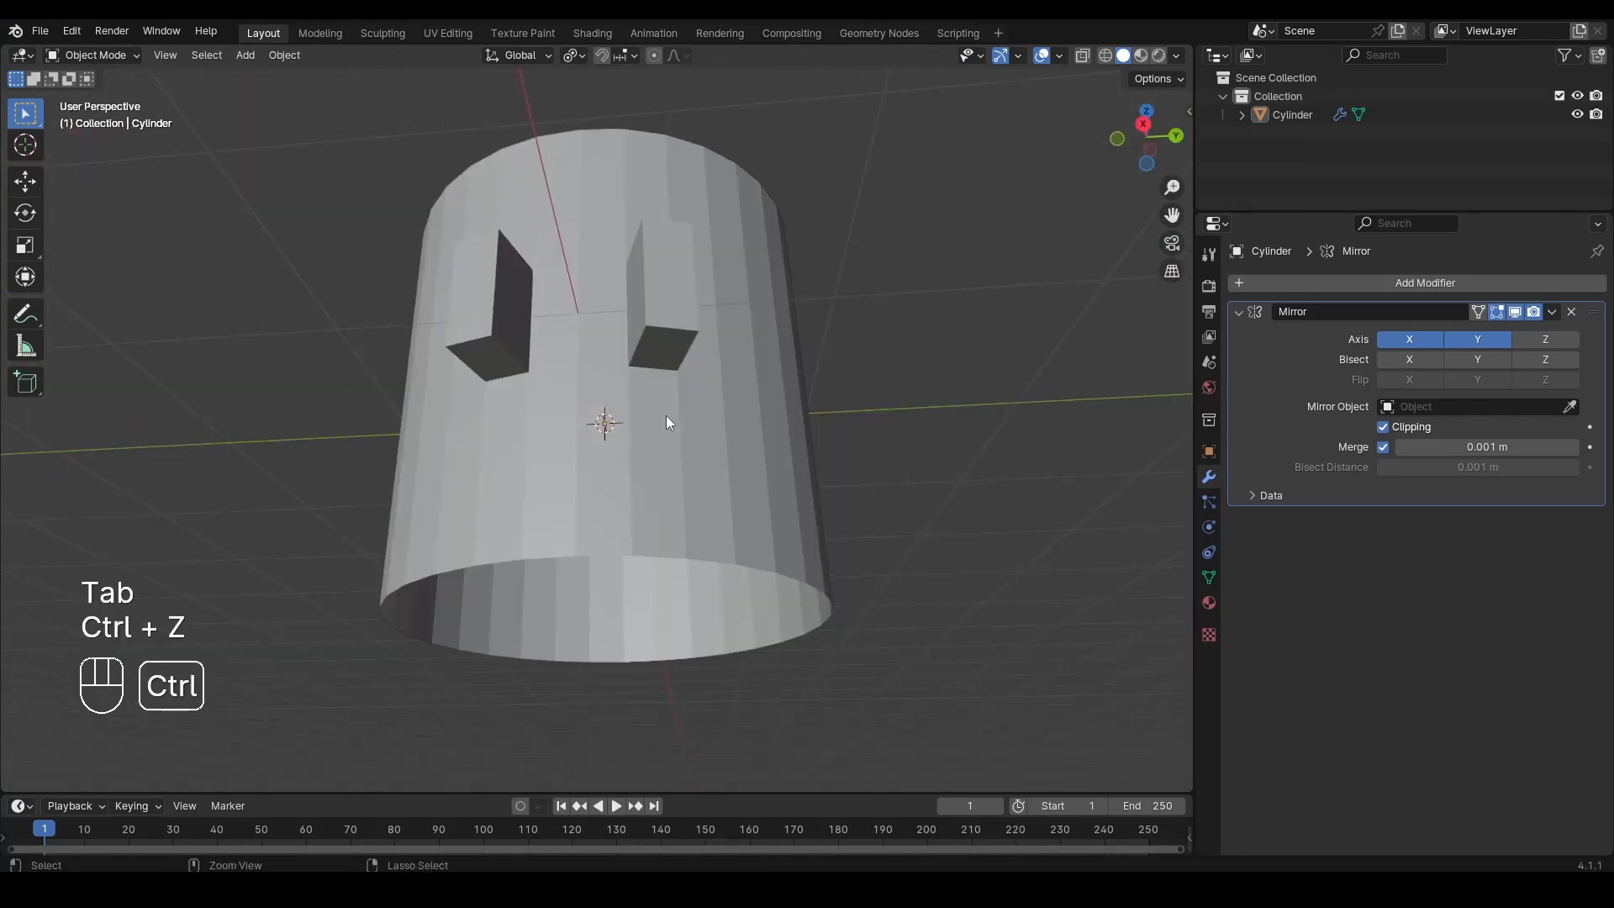
Step: Delete every other face of the quarter cylinder's middle band to cut a row of openings
click(665, 335)
alt+drag(698, 399, 601, 466)
shift+click(626, 424)
alt+drag(708, 445, 663, 448)
shift+click(659, 428)
shift+click(662, 447)
key(x)
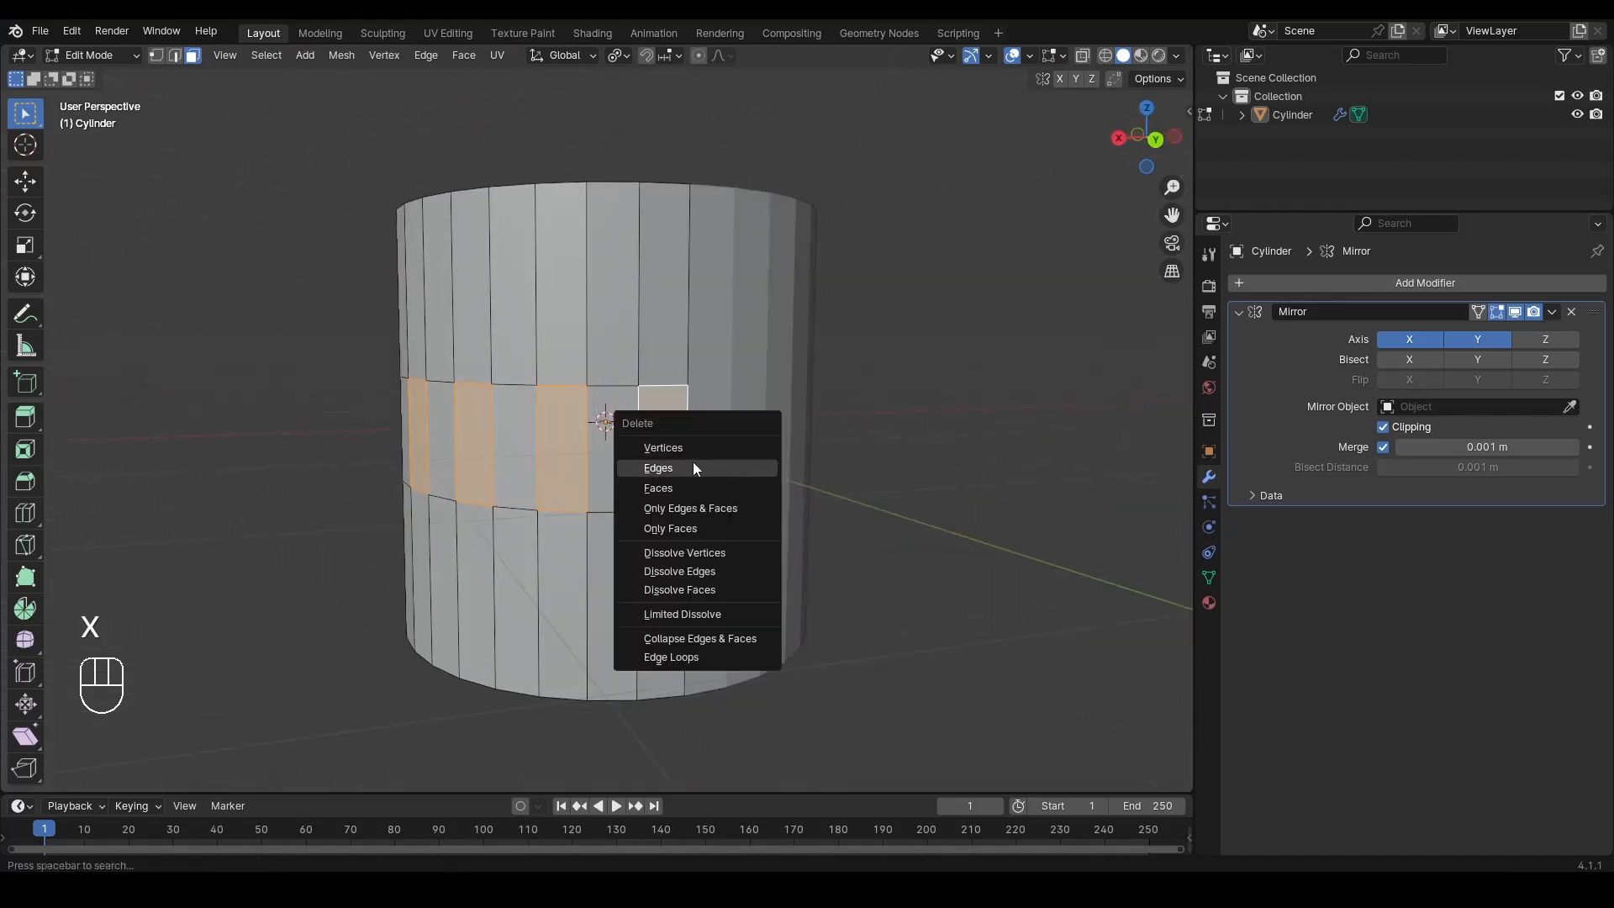
click(673, 488)
Step: Examine the mirrored openings around the cylinder in Object Mode and return to Edit Mode in the right view
key(Tab)
alt+drag(676, 467, 921, 300)
key(Tab)
scroll(672, 396, up, 1)
alt+shift+drag(744, 327, 728, 378)
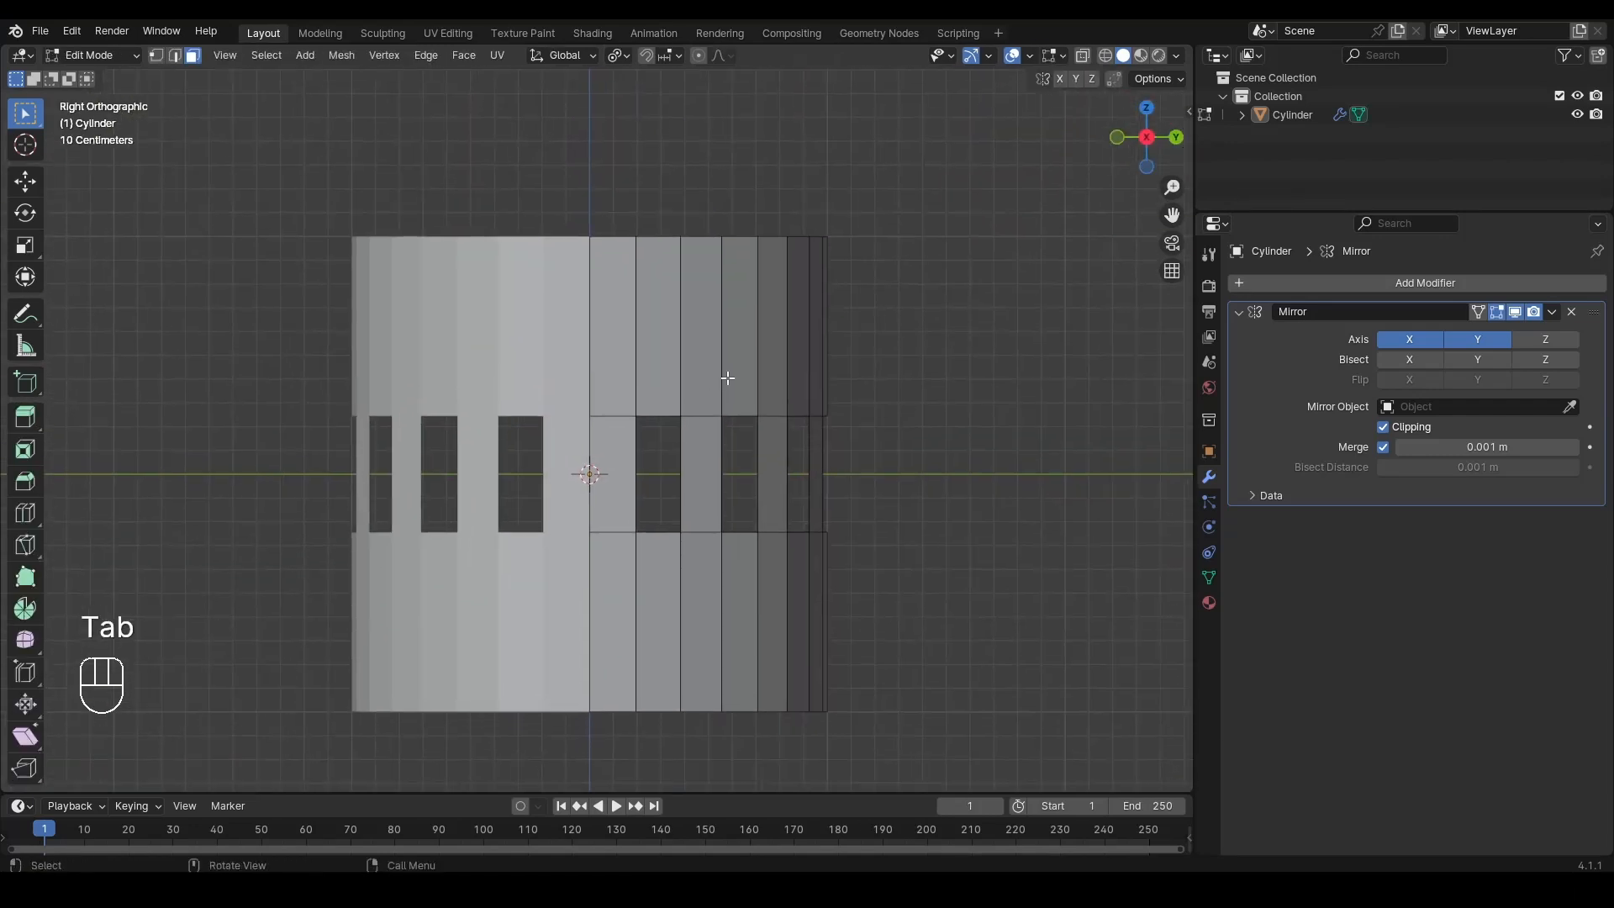